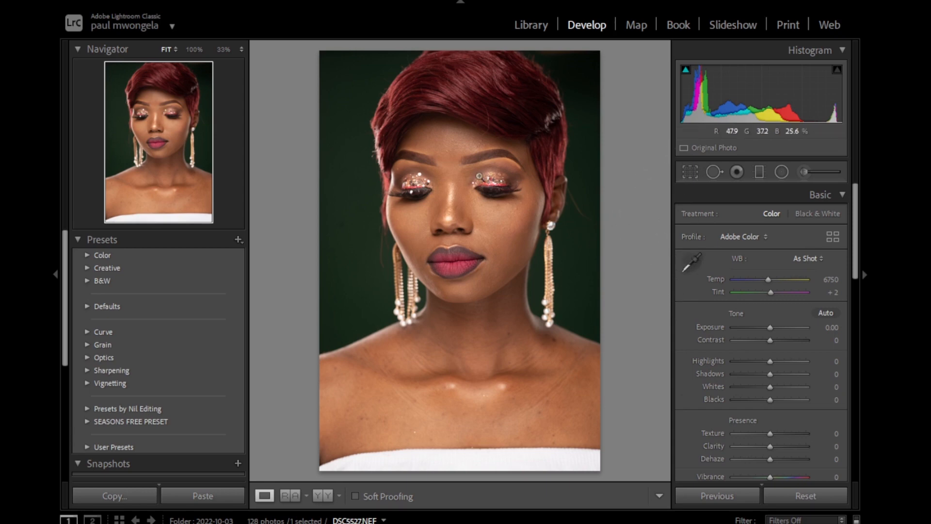
Send the portrait _DSC5527.NEF from Lightroom Classic to Photoshop for editing.
left_click_drag(456, 167, 489, 221)
right_click(492, 219)
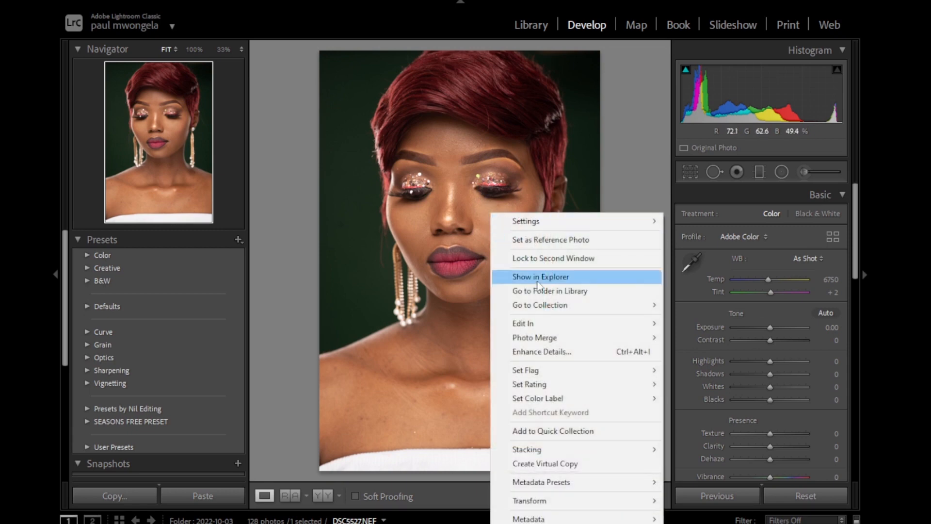
mouse_move(525, 330)
left_click(697, 324)
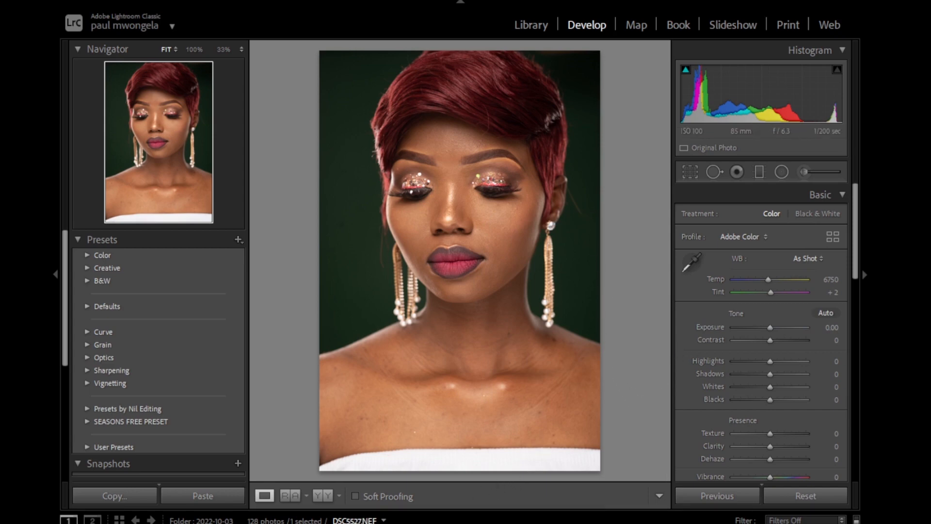
left_click(474, 512)
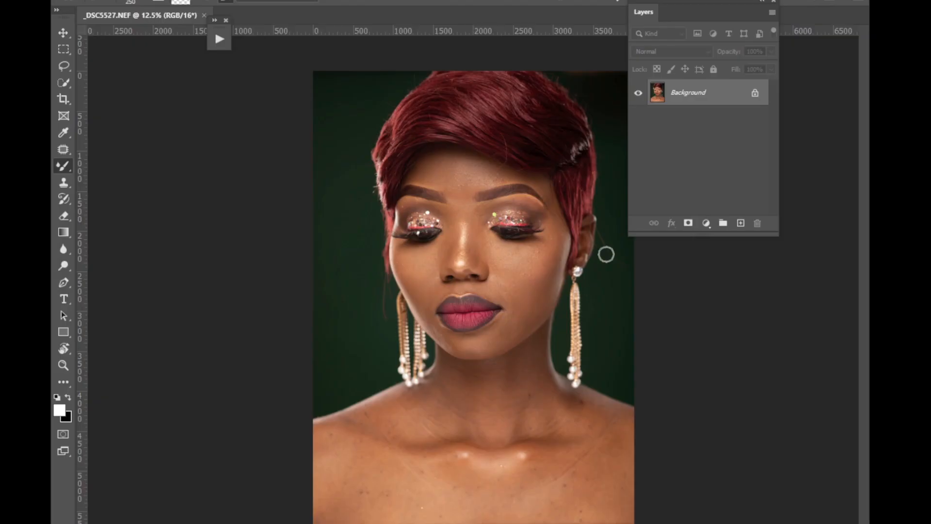
Move the Layers panel clear of the portrait and duplicate the Background layer for retouching with the Patch tool.
left_click_drag(725, 22, 782, 150)
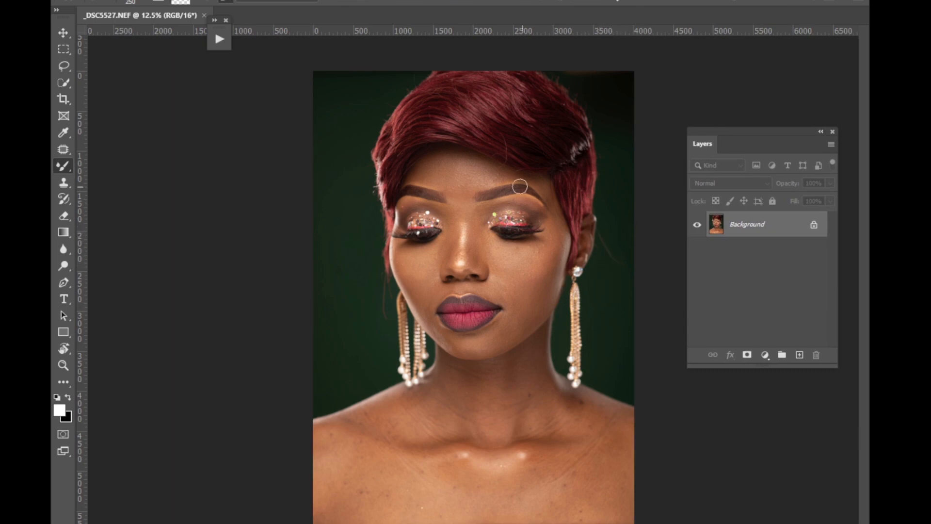
right_click(67, 154)
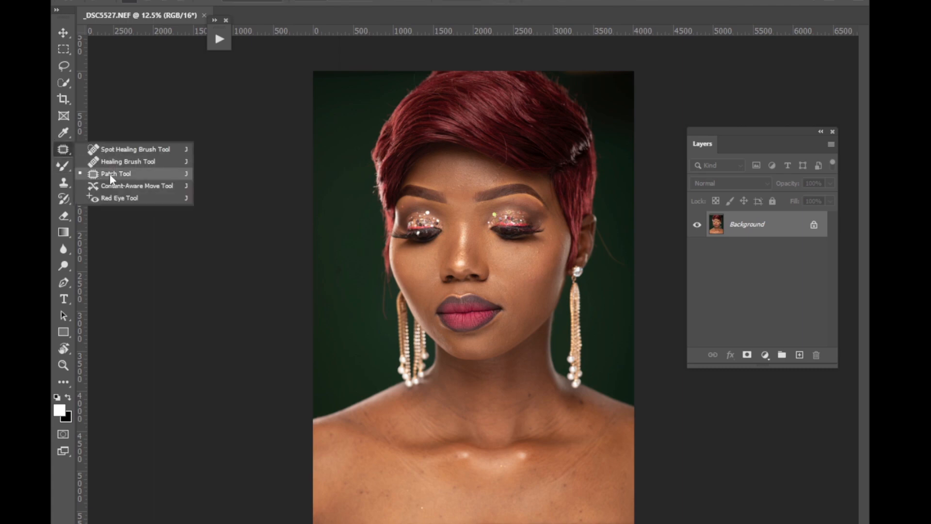
left_click(115, 173)
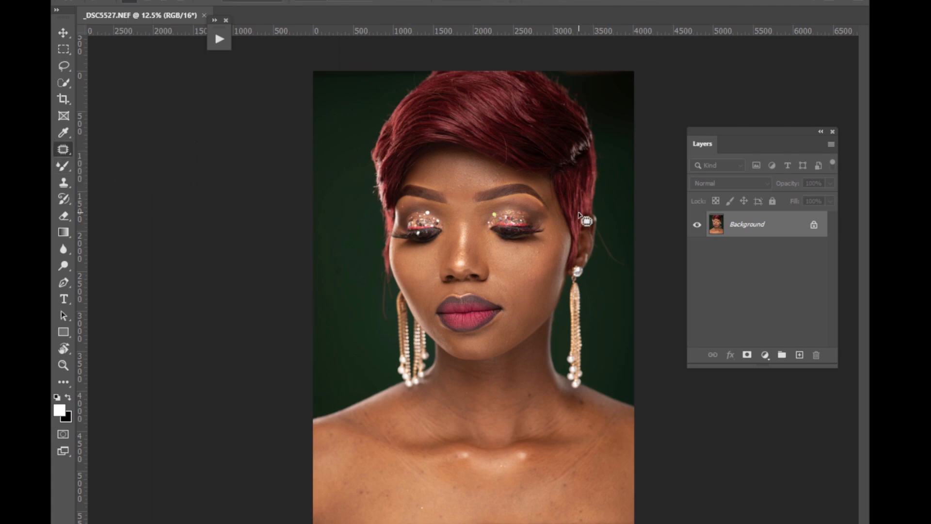
key("ctrl+plus")
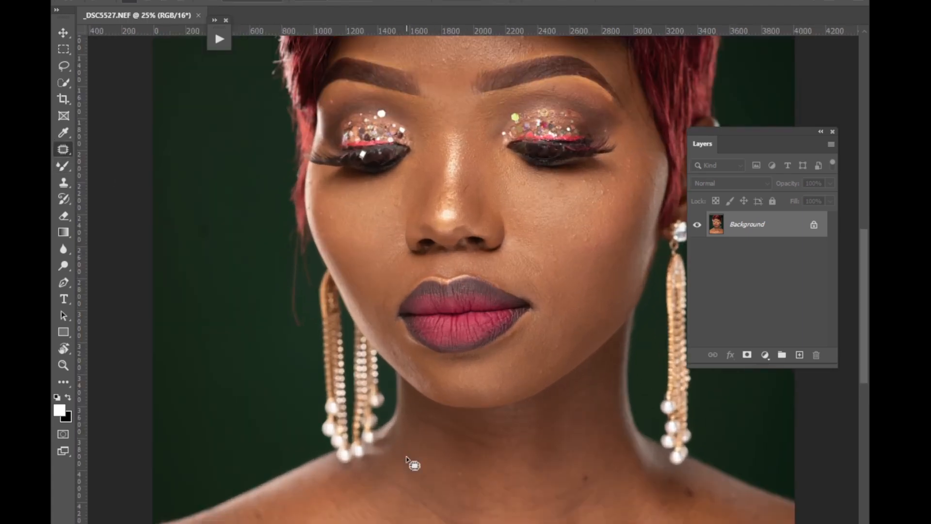
left_click_drag(504, 523, 459, 523)
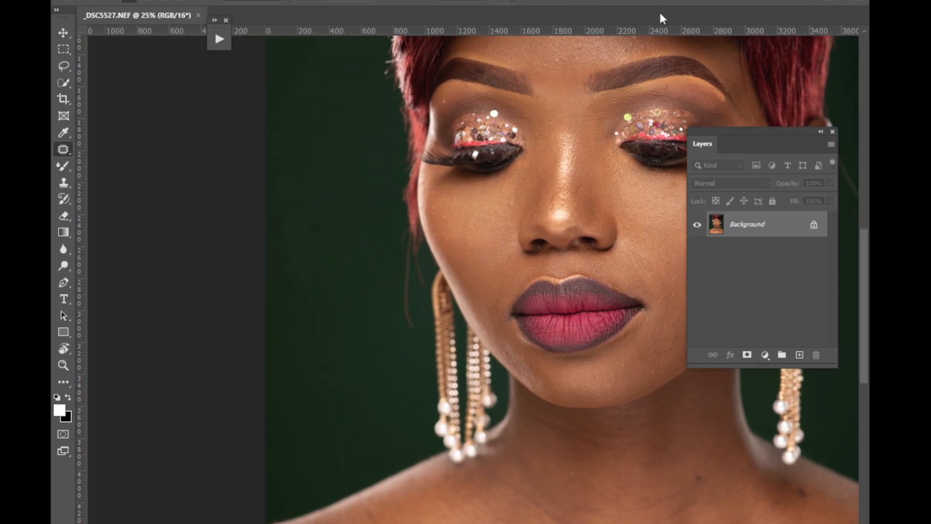
key("ctrl+j")
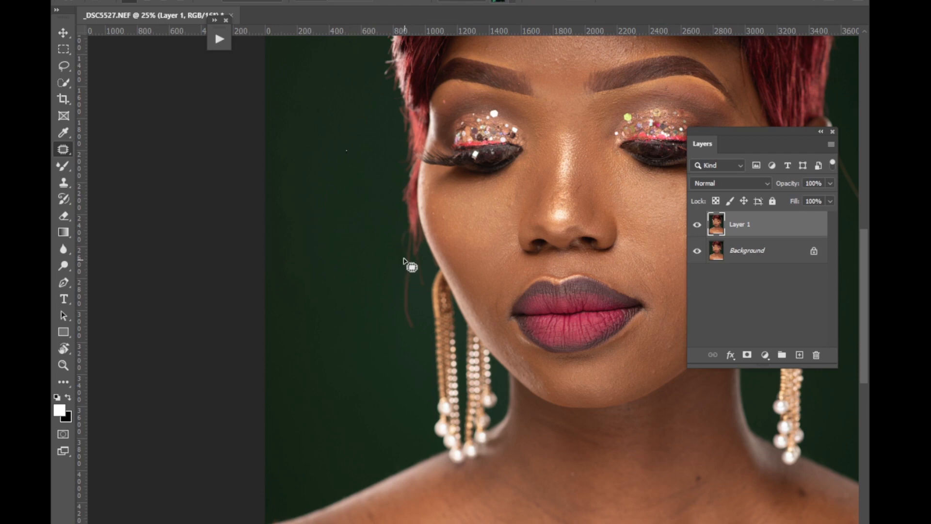
Patch out the stray hair strands on the green background above the left-hand earring.
mouse_move(399, 251)
left_mouse_down()
mouse_move(400, 334)
mouse_move(402, 251)
left_mouse_up()
key("ctrl+d")
mouse_move(405, 284)
left_mouse_down()
mouse_move(377, 263)
mouse_move(400, 252)
mouse_move(371, 300)
left_mouse_up()
key("ctrl+d")
Patch out stray hairs and marks on the green background along the photo's left side of the hairstyle.
left_click_drag(863, 252, 747, 184)
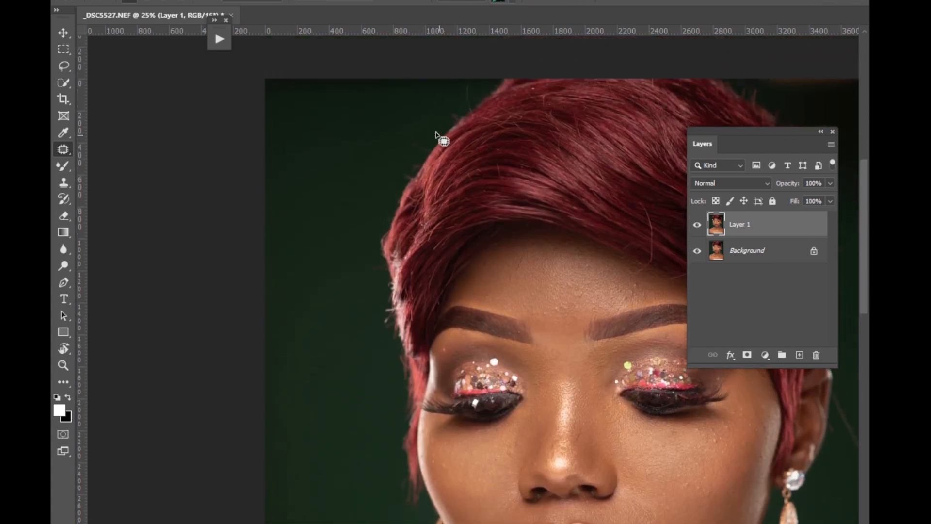
mouse_move(416, 128)
left_mouse_down()
mouse_move(426, 153)
mouse_move(420, 127)
left_mouse_up()
left_click_drag(420, 144, 407, 146)
left_click_drag(467, 87, 449, 98)
left_click_drag(407, 140, 362, 153)
left_click_drag(359, 283, 338, 301)
key("ctrl+d")
left_click_drag(308, 227, 324, 228)
left_click_drag(318, 237, 301, 273)
key("ctrl+d")
Patch the background over the long stray strand beside the ear on the photo's right side.
scroll(473, 274, "right", 5)
mouse_move(597, 419)
left_mouse_down()
mouse_move(599, 404)
mouse_move(631, 382)
left_mouse_up()
left_click_drag(597, 418, 613, 354)
key("ctrl+d")
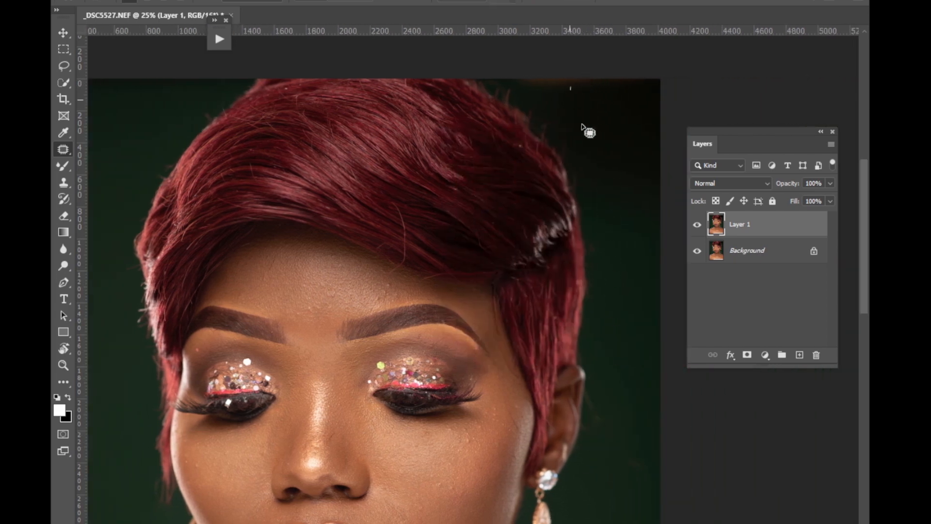
Patch the brownish strip out of the backdrop's upper right corner with dark green areas from below.
left_click_drag(572, 87, 638, 81)
left_click_drag(608, 116, 625, 140)
key("ctrl+d")
left_click_drag(505, 65, 643, 44)
left_click_drag(589, 87, 608, 127)
key("ctrl+d")
mouse_move(515, 76)
left_mouse_down()
mouse_move(562, 108)
mouse_move(644, 51)
left_mouse_up()
left_click_drag(607, 106, 628, 160)
key("ctrl+d")
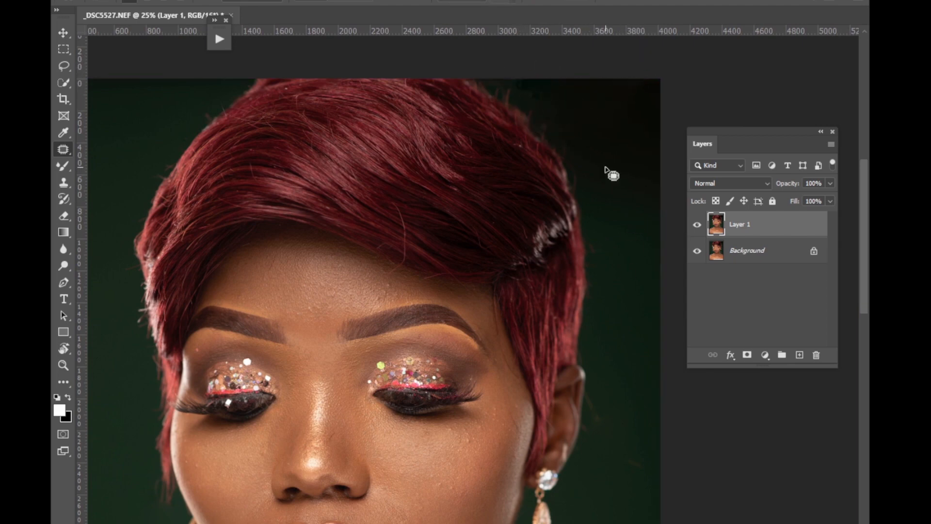
Patch out flyaway hairs along the crown and right-hand edge of the hairstyle.
left_click_drag(518, 80, 523, 82)
mouse_move(524, 86)
left_mouse_down()
mouse_move(539, 82)
mouse_move(552, 104)
left_mouse_up()
key("ctrl+d")
left_click_drag(586, 166, 586, 167)
left_click_drag(583, 175, 607, 213)
key("ctrl+d")
Patch out the remaining fine strands on the background beside the right-hand ear and earring.
left_click_drag(606, 253, 608, 255)
mouse_move(867, 192)
left_mouse_down()
mouse_move(842, 280)
mouse_move(844, 253)
left_mouse_up()
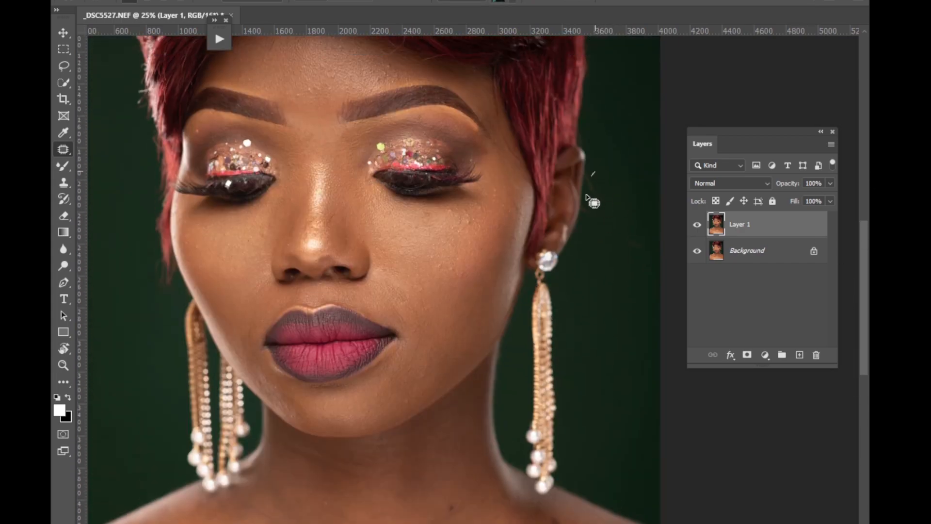
left_click_drag(594, 173, 636, 176)
left_click_drag(616, 257, 627, 364)
key("ctrl+d")
Patch blemishes on the right-hand cheek and the outer temple next to the hair.
key("ctrl+plus")
key("ctrl+plus")
key("ctrl+plus")
left_click_drag(409, 221, 451, 210)
key("ctrl+d")
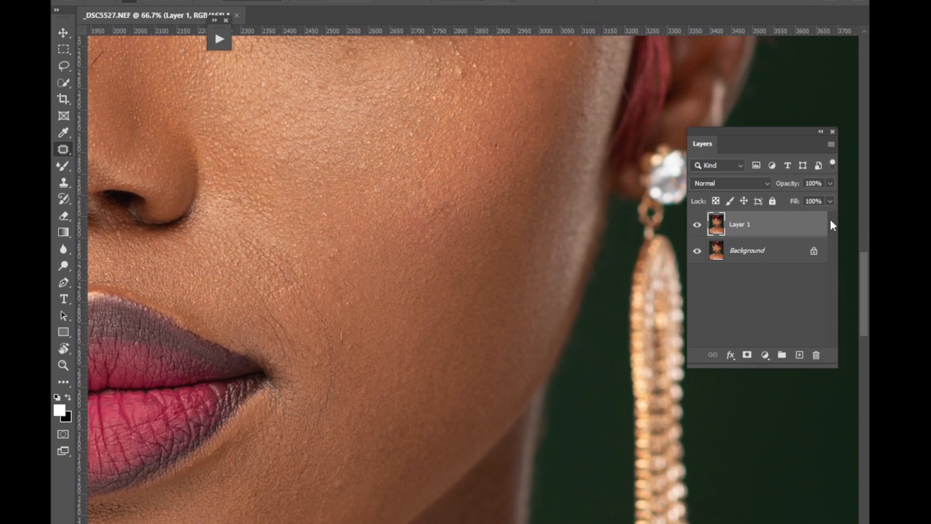
scroll(850, 227, "up", 5)
left_click_drag(558, 175, 555, 164)
left_click_drag(555, 169, 573, 141)
left_click_drag(569, 127, 571, 176)
key("ctrl+d")
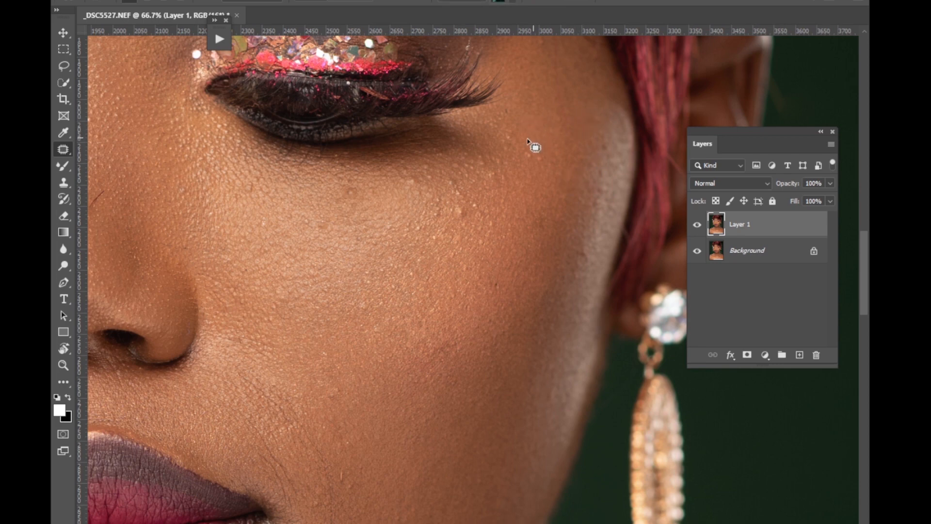
Patch small bumps near the outer corner of the right-hand eye and along the cheekbone below it.
left_click_drag(527, 139, 529, 137)
mouse_move(529, 142)
left_mouse_down()
mouse_move(554, 127)
mouse_move(533, 147)
left_mouse_up()
key("ctrl+d")
left_click_drag(533, 152, 544, 143)
key("ctrl+d")
mouse_move(496, 279)
left_mouse_down()
mouse_move(501, 287)
mouse_move(516, 272)
left_mouse_up()
key("ctrl+d")
left_click_drag(535, 208, 535, 233)
key("ctrl+d")
Patch blemishes across the middle and upper part of the right-hand cheek.
mouse_move(368, 286)
left_mouse_down()
mouse_move(397, 289)
mouse_move(413, 270)
left_mouse_up()
key("ctrl+d")
left_click_drag(410, 273, 426, 281)
key("ctrl+d")
left_click_drag(432, 292, 433, 292)
left_click_drag(431, 297, 449, 285)
left_click_drag(465, 268, 477, 232)
left_click_drag(478, 233, 496, 226)
key("ctrl+d")
Patch remaining spots on the lower right-hand cheek and beneath the lashes.
left_click_drag(340, 386, 381, 372)
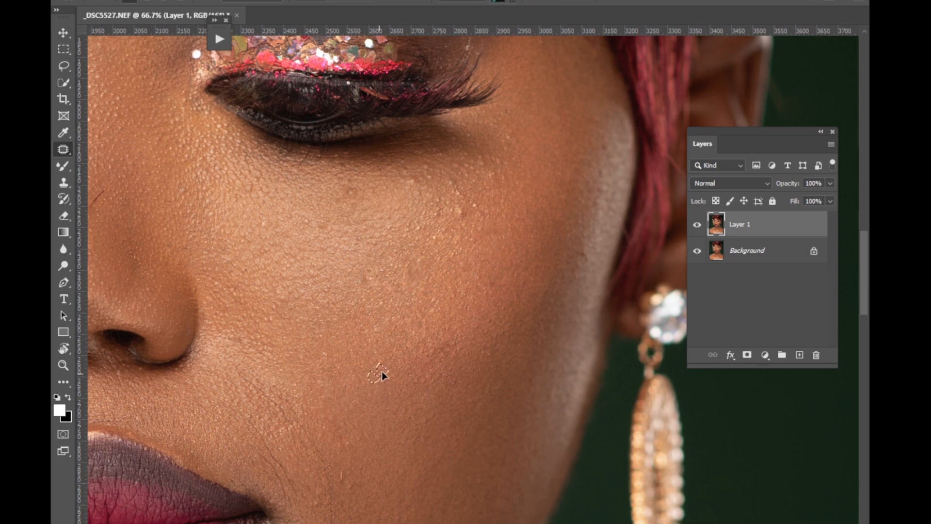
key("ctrl+d")
left_click_drag(363, 292, 355, 294)
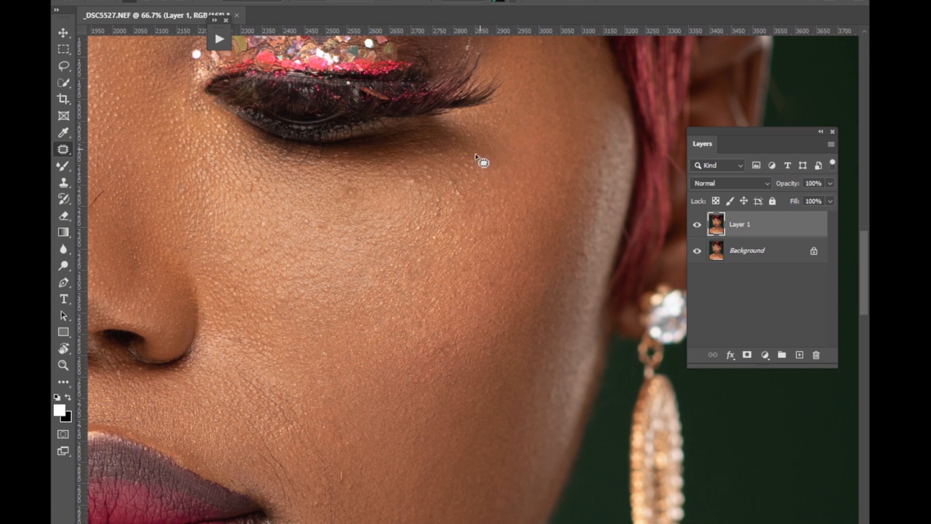
left_click_drag(476, 154, 469, 160)
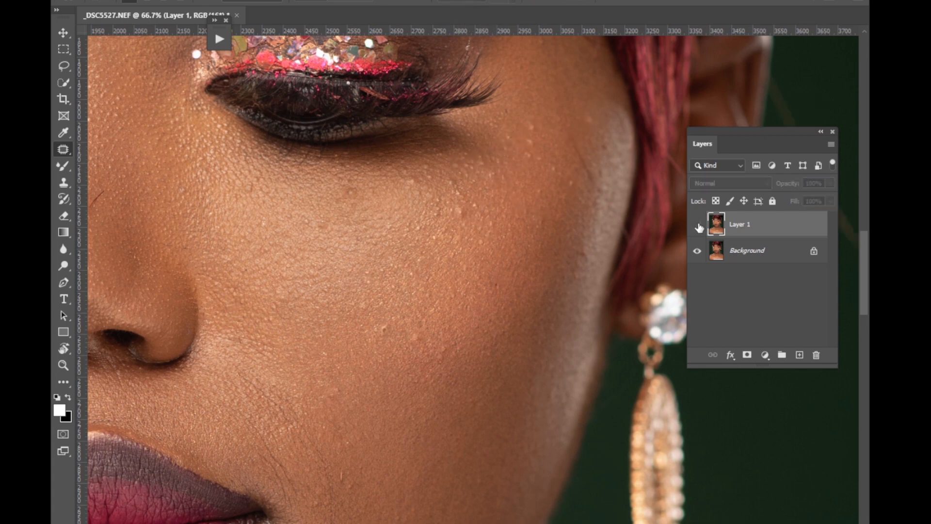
Patch the fine crease lines beside the right-hand corner of the mouth.
left_click_drag(405, 454, 443, 310)
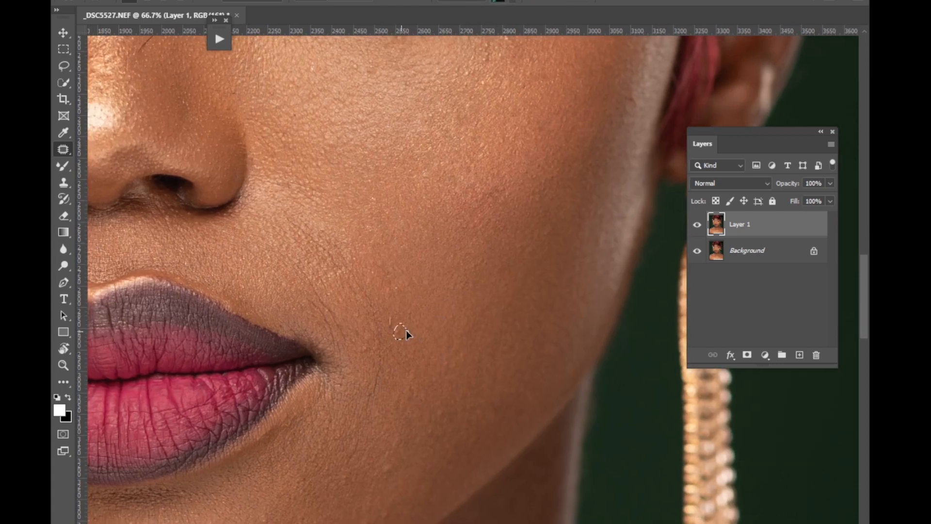
mouse_move(368, 376)
left_mouse_down()
mouse_move(372, 409)
mouse_move(356, 305)
mouse_move(391, 374)
mouse_move(316, 235)
mouse_move(308, 268)
mouse_move(352, 366)
mouse_move(310, 277)
left_mouse_up()
left_click_drag(316, 285, 365, 358)
Patch blemishes on the right-hand lower cheek and jaw beside the lips.
mouse_move(241, 519)
left_mouse_down()
mouse_move(372, 452)
mouse_move(429, 362)
left_mouse_up()
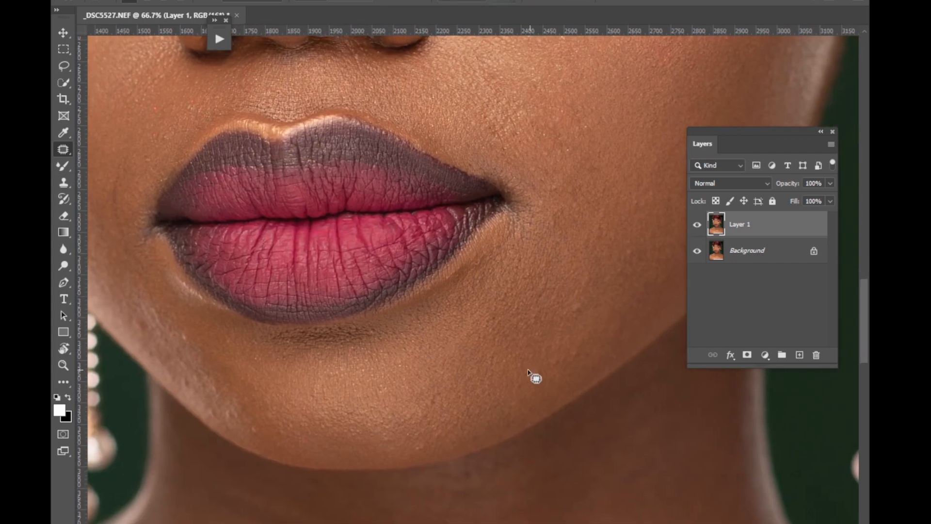
left_click_drag(527, 371, 529, 370)
left_click_drag(541, 378, 530, 357)
key("ctrl+d")
left_click_drag(575, 296, 585, 301)
left_click_drag(594, 312, 562, 359)
key("ctrl+d")
Patch uneven spots across the chin below the lips.
mouse_move(242, 402)
left_mouse_down()
mouse_move(241, 419)
mouse_move(244, 407)
mouse_move(283, 420)
left_mouse_up()
left_click_drag(384, 390, 380, 383)
left_click_drag(431, 442, 418, 460)
left_click_drag(423, 449, 461, 419)
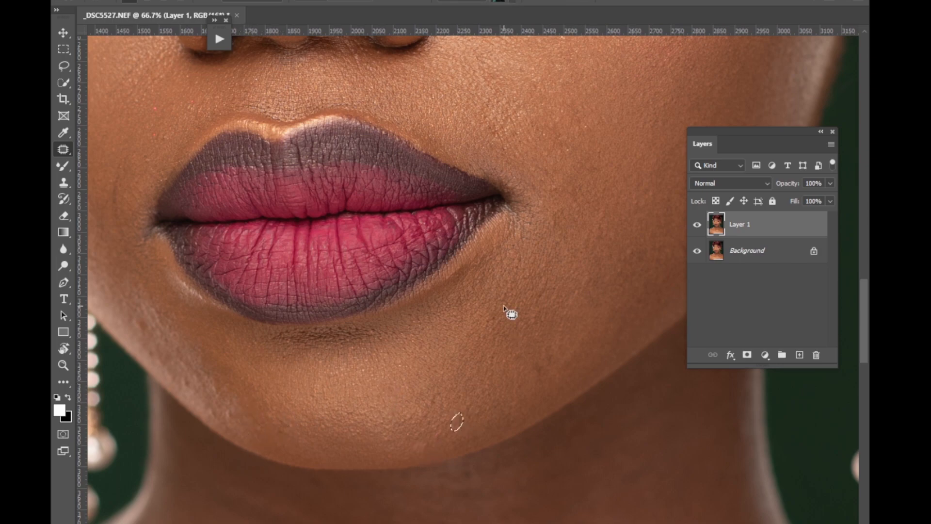
key("ctrl+d")
Patch bumps and marks on the forehead above the right-hand eyebrow and between the brows.
scroll(843, 291, "up", 10)
left_click_drag(488, 240, 480, 236)
key("ctrl+d")
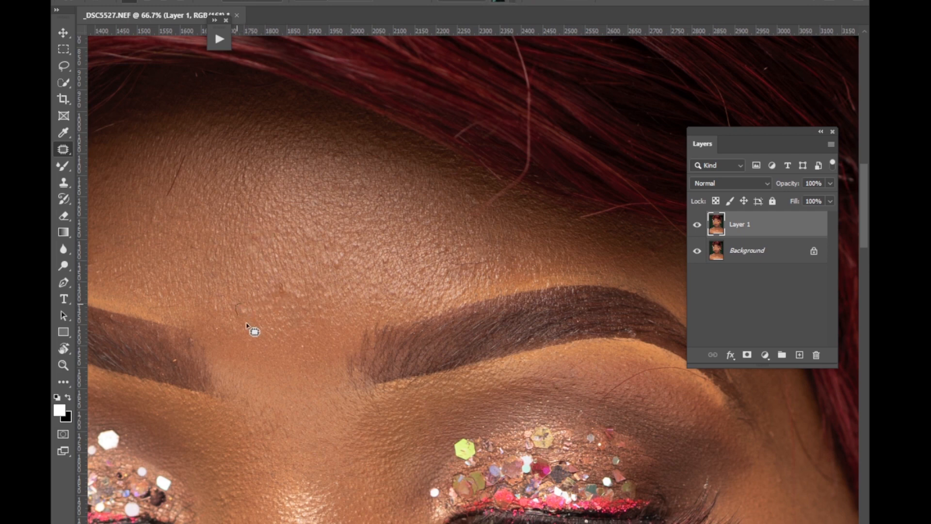
mouse_move(338, 267)
left_mouse_down()
mouse_move(347, 249)
mouse_move(339, 250)
left_mouse_up()
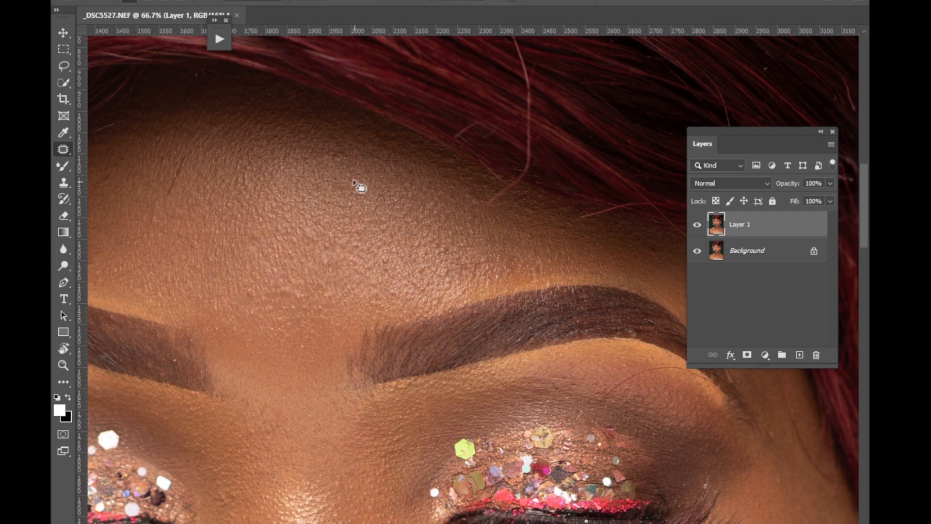
left_click_drag(334, 163, 340, 150)
left_click_drag(382, 258, 387, 250)
left_click_drag(472, 222, 474, 224)
left_click_drag(470, 235, 471, 202)
left_click(478, 199)
Patch blemishes on the left-hand side and centre of the forehead.
left_click_drag(426, 523, 376, 523)
left_click_drag(260, 253, 263, 250)
left_click_drag(266, 257, 273, 272)
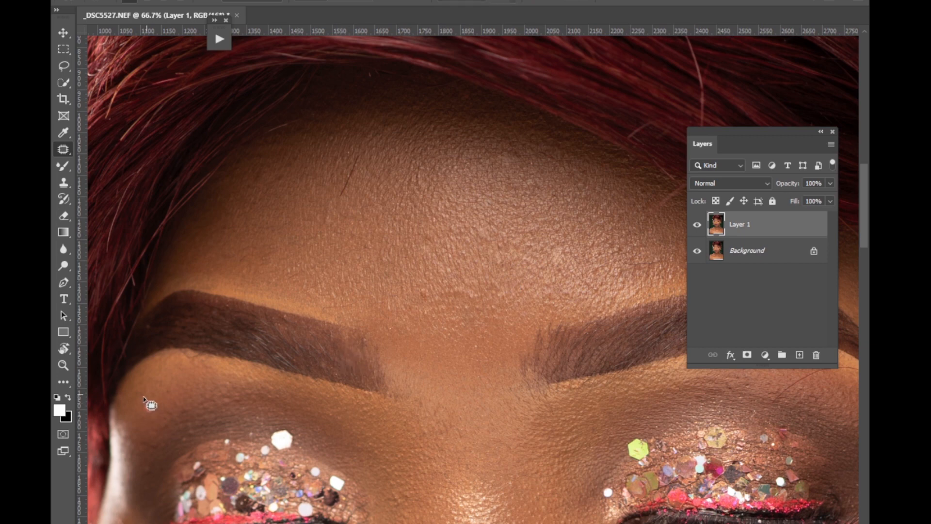
left_click_drag(439, 279, 474, 257)
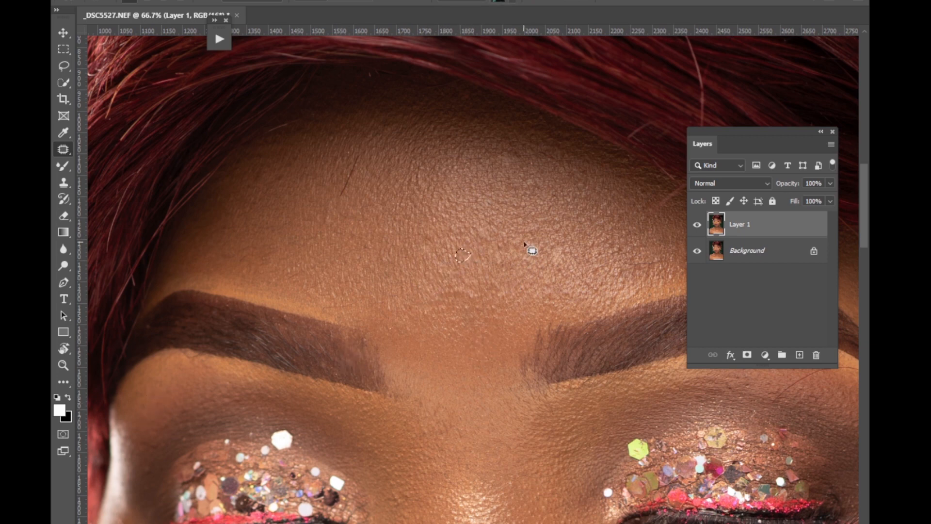
left_click(507, 230)
left_click_drag(570, 195, 579, 201)
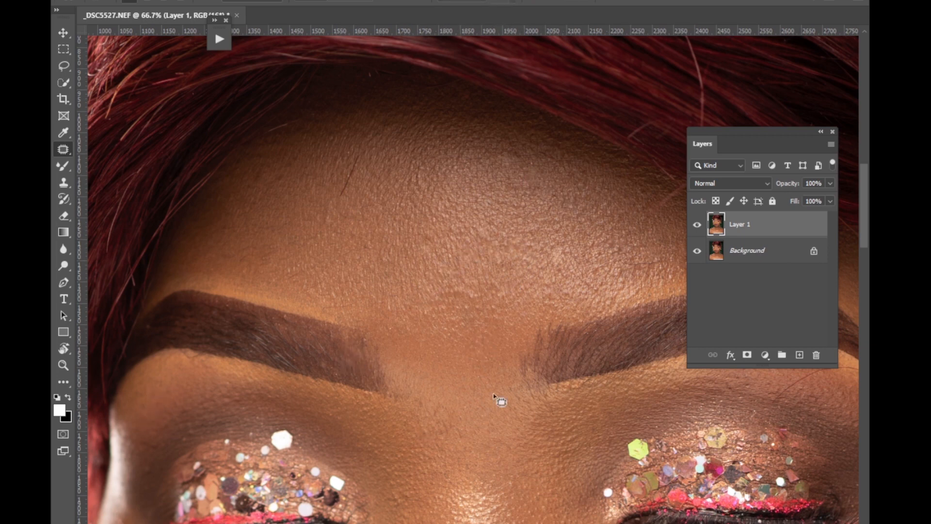
Patch spots on the left-hand cheek beneath the eye.
scroll(493, 395, "down", 10)
left_click_drag(123, 345, 114, 340)
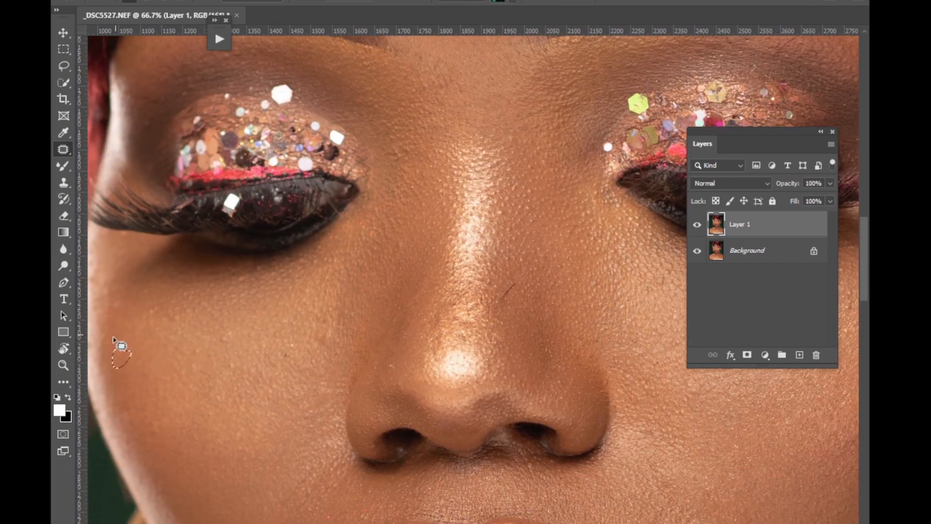
left_click_drag(124, 307, 127, 299)
mouse_move(122, 306)
left_mouse_down()
mouse_move(155, 304)
mouse_move(155, 287)
mouse_move(167, 291)
left_mouse_up()
left_click_drag(245, 363, 247, 354)
left_click_drag(232, 333, 236, 332)
left_click_drag(230, 337, 257, 331)
left_click_drag(292, 357, 292, 339)
Patch marks between the left-hand inner eye corner and nose, and remove the dark stray hair on the nose.
left_click_drag(333, 337, 335, 331)
left_click_drag(397, 244, 402, 239)
mouse_move(404, 241)
left_mouse_down()
mouse_move(408, 231)
mouse_move(376, 248)
left_mouse_up()
left_click_drag(370, 248, 385, 246)
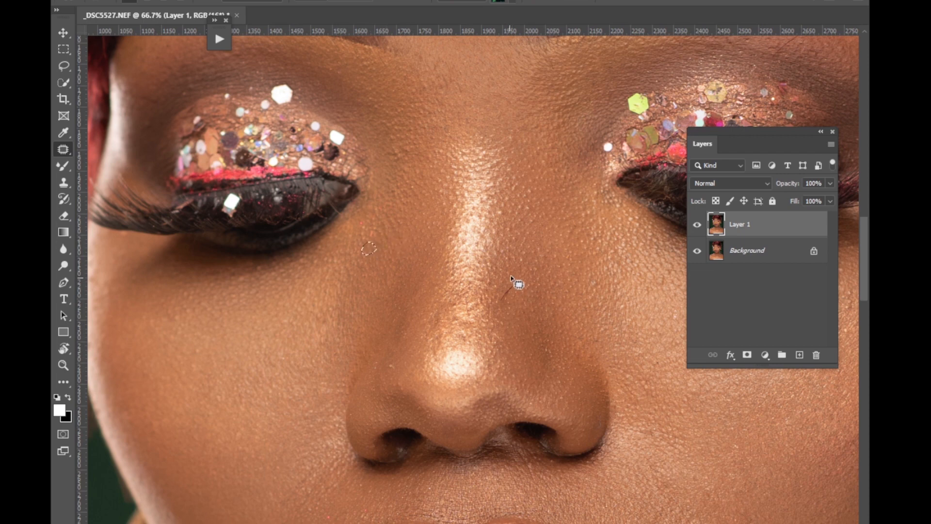
mouse_move(511, 277)
left_mouse_down()
mouse_move(513, 307)
mouse_move(525, 202)
left_mouse_up()
Patch the remaining small spots on both cheeks beside the nose.
left_click_drag(597, 280, 599, 281)
left_click_drag(593, 282, 612, 290)
left_click_drag(625, 301, 604, 315)
left_click_drag(171, 310, 176, 310)
left_click_drag(283, 349, 290, 358)
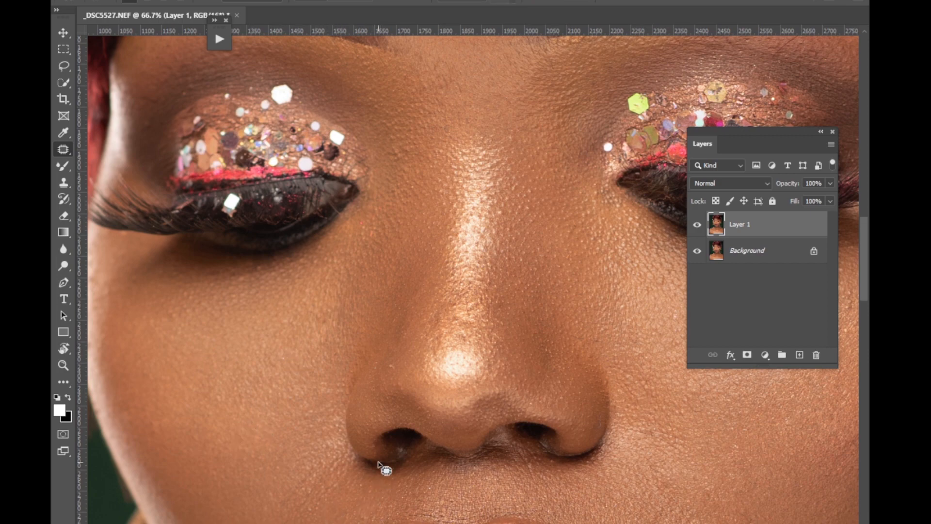
Review the whole portrait and patch leftover uneven skin on the left-hand part of the forehead.
key("ctrl+minus")
key("ctrl+minus")
key("ctrl+minus")
key("ctrl+minus")
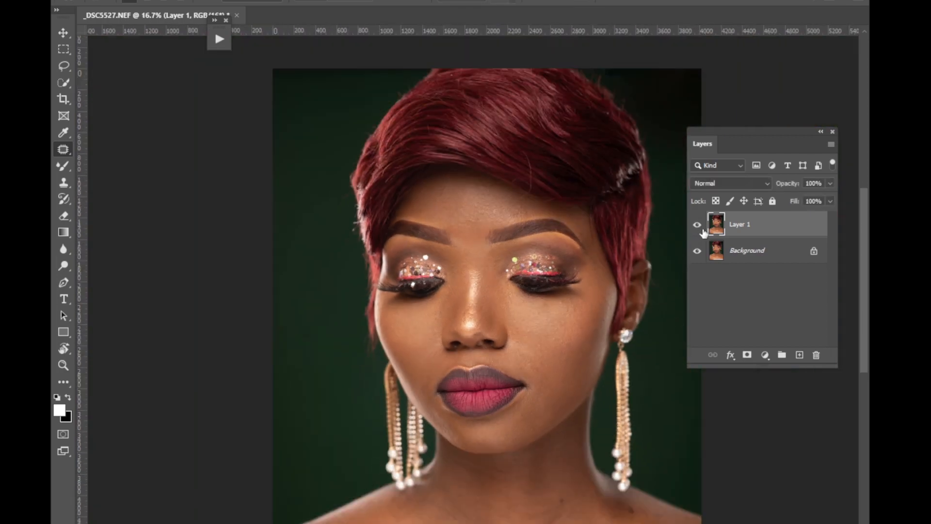
key("ctrl+plus")
key("ctrl+plus")
key("ctrl+plus")
left_click_drag(865, 236, 865, 182)
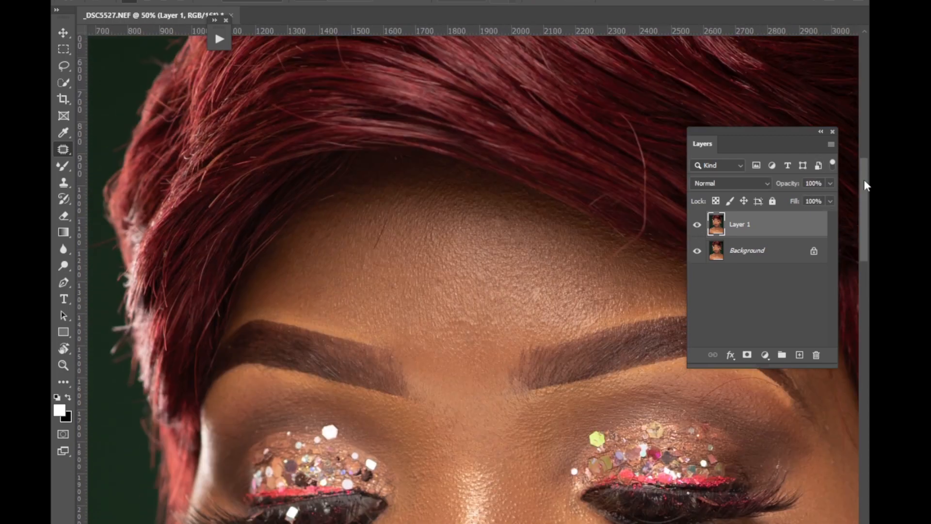
mouse_move(377, 231)
left_mouse_down()
mouse_move(390, 225)
mouse_move(378, 219)
mouse_move(381, 249)
mouse_move(382, 214)
left_mouse_up()
left_click(474, 274)
left_click_drag(380, 238, 415, 249)
left_click(415, 248)
Patch the forehead skin along the hairline and above the right-hand eyebrow.
mouse_move(399, 154)
left_mouse_down()
mouse_move(404, 165)
mouse_move(402, 154)
left_mouse_up()
left_click(436, 236)
left_click_drag(618, 251, 627, 253)
left_click(631, 246)
Patch the skin around the bright specks just below the collarbones.
left_click_drag(863, 246, 824, 439)
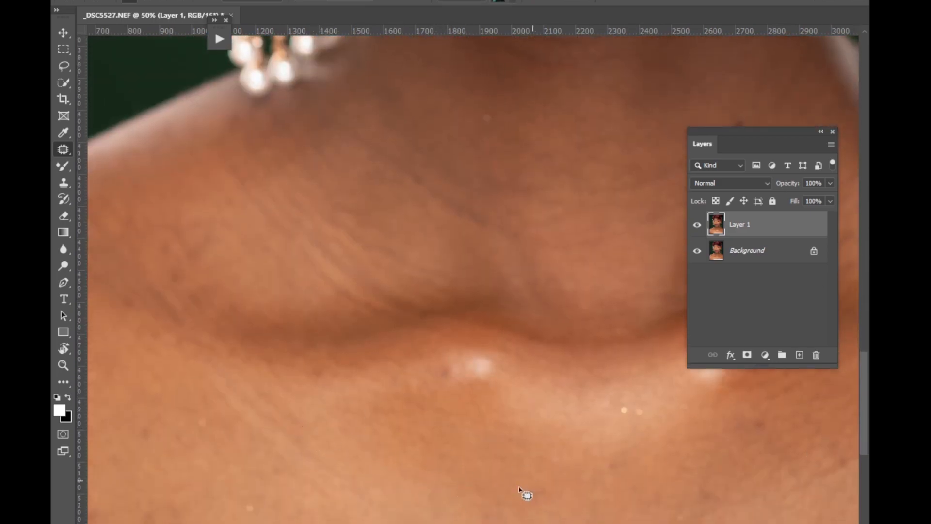
left_click_drag(617, 392, 610, 426)
left_click(599, 474)
Patch the uneven skin and small marks on the left-hand part of the chest below the collarbone.
left_click_drag(866, 371, 866, 412)
mouse_move(308, 337)
left_mouse_down()
mouse_move(306, 384)
mouse_move(332, 348)
left_mouse_up()
left_click_drag(241, 273, 270, 277)
left_click_drag(197, 192, 226, 206)
left_click_drag(377, 386, 403, 394)
left_click_drag(251, 266, 283, 268)
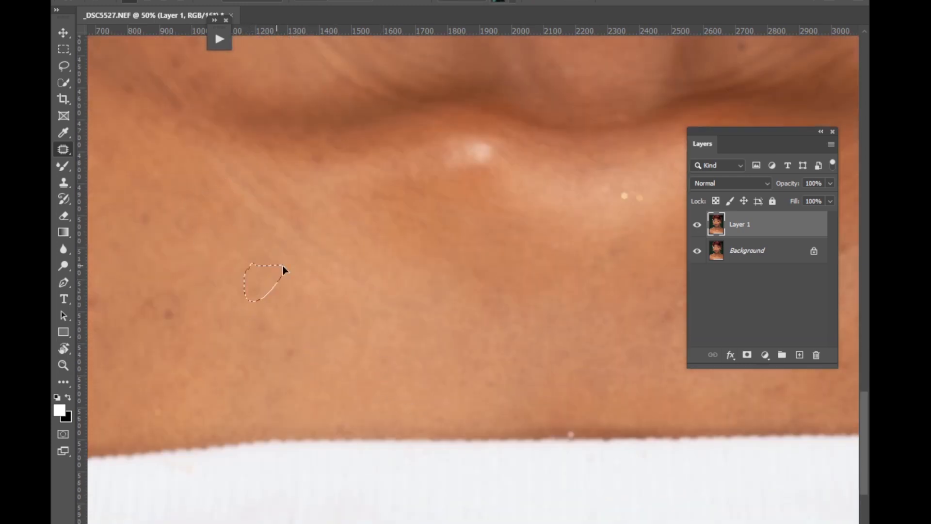
Patch the remaining dark spots and specks on the left-hand chest, down to just above the white top.
left_click_drag(286, 338, 313, 343)
left_click_drag(318, 148, 335, 154)
left_click_drag(165, 201, 154, 216)
mouse_move(167, 294)
left_mouse_down()
mouse_move(186, 303)
mouse_move(154, 294)
left_mouse_up()
mouse_move(153, 393)
left_mouse_down()
mouse_move(176, 401)
mouse_move(165, 392)
left_mouse_up()
Patch the moles and the pale spot on the neck and the dark mark on the shoulder below the right-hand earring.
key("space")
mouse_move(548, 305)
left_mouse_down()
mouse_move(469, 345)
mouse_move(316, 466)
left_mouse_up()
mouse_move(680, 57)
left_mouse_down()
mouse_move(540, 256)
mouse_move(491, 241)
left_mouse_up()
left_click_drag(578, 229, 588, 262)
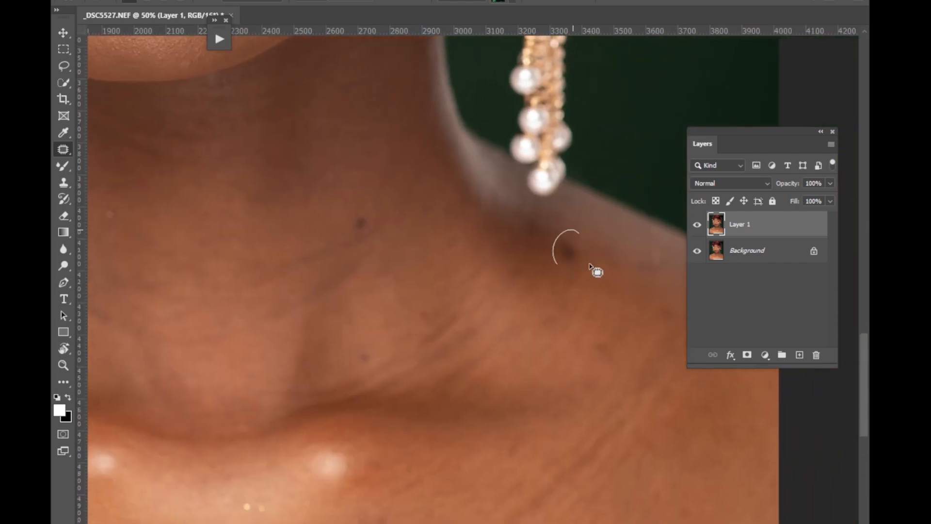
mouse_move(358, 210)
left_mouse_down()
mouse_move(349, 233)
mouse_move(364, 212)
left_mouse_up()
left_click_drag(127, 214, 122, 200)
left_click_drag(114, 213, 135, 214)
Patch the marks below the bright collarbone specks and the spots across the right-hand shoulder.
mouse_move(265, 502)
left_mouse_down()
mouse_move(275, 496)
mouse_move(296, 514)
left_mouse_up()
left_click_drag(534, 517, 556, 519)
left_click_drag(551, 515, 519, 456)
mouse_move(612, 324)
left_mouse_down()
mouse_move(628, 350)
mouse_move(616, 328)
left_mouse_up()
left_click_drag(604, 348, 594, 315)
left_click_drag(569, 227, 563, 232)
left_click_drag(584, 266, 589, 309)
left_click_drag(676, 324, 678, 315)
left_click_drag(667, 318, 596, 349)
Compare the portrait with and without the retouching on Layer 1, both as a whole and closer on the face.
scroll(594, 308, "down", 4)
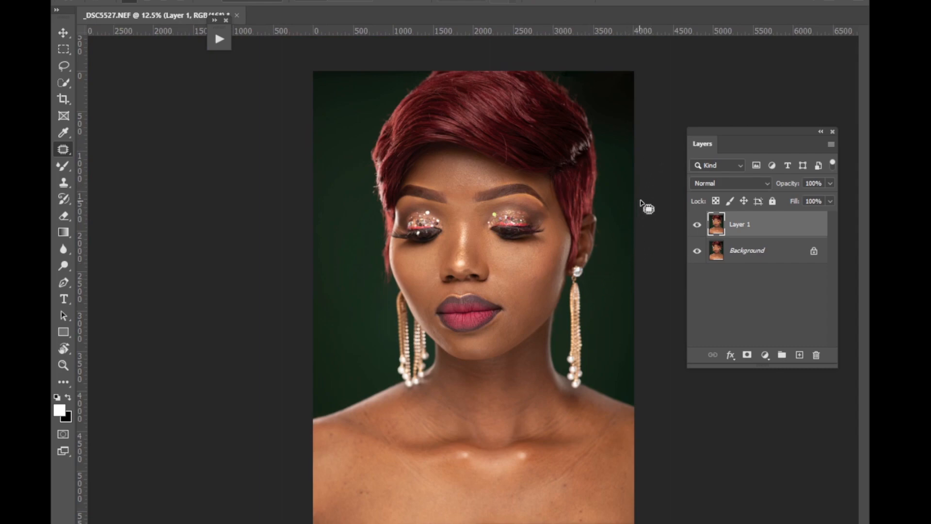
left_click(698, 226)
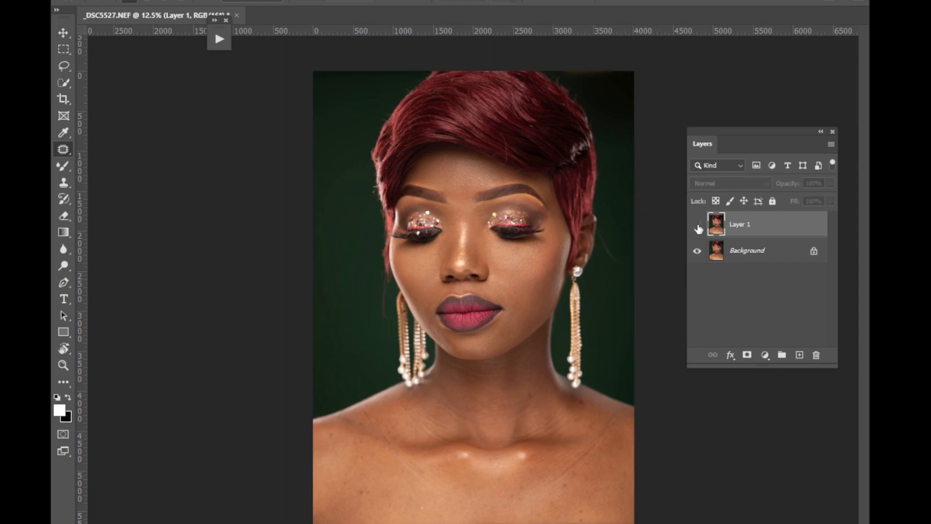
key("ctrl+plus")
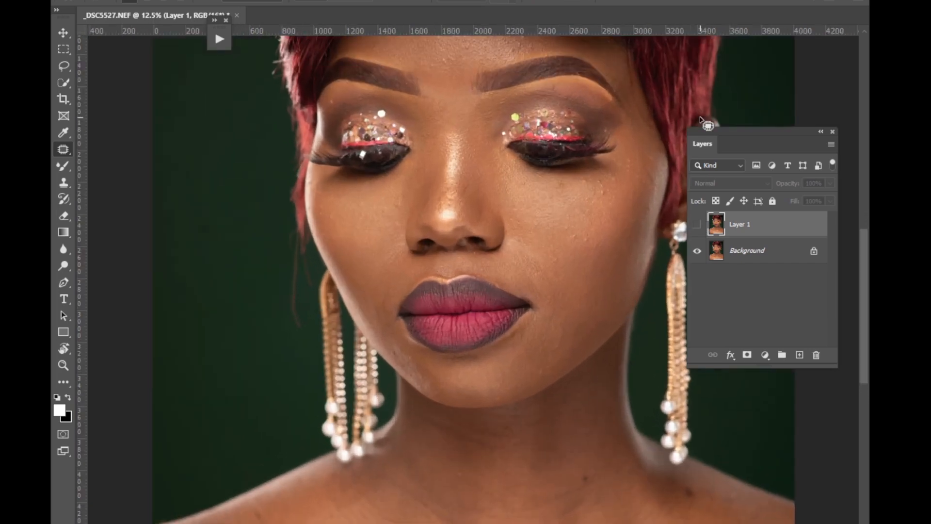
left_click(698, 227)
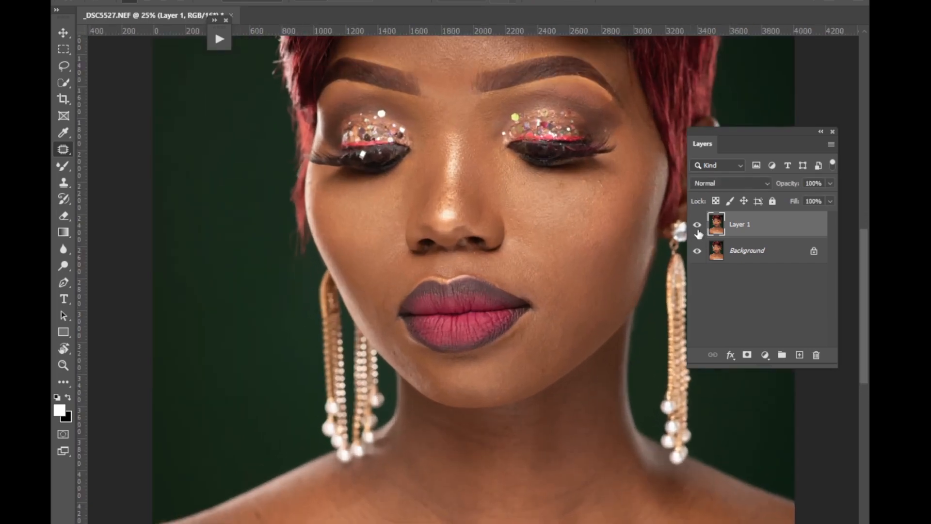
left_click(699, 226)
left_click(698, 226)
Patch the last small spots on the right-hand cheek and beside the nose, and review the whole portrait.
left_click_drag(602, 178, 605, 182)
left_click(605, 131)
left_click_drag(537, 221, 542, 226)
scroll(864, 236, "up", 3)
scroll(861, 252, "up", 1)
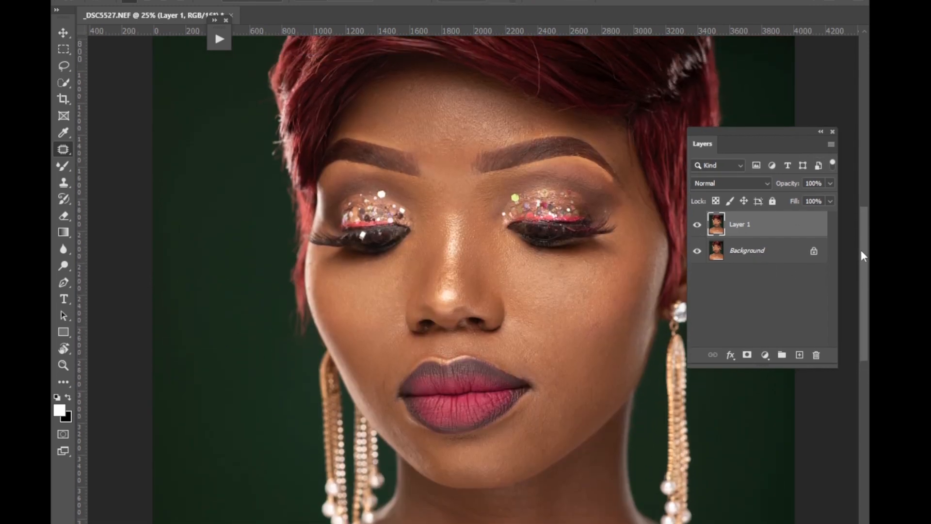
key("ctrl+minus")
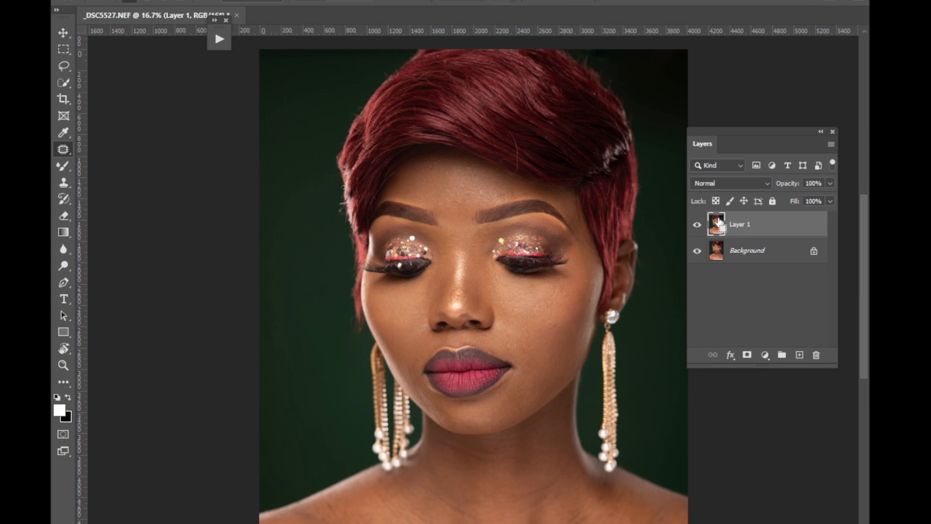
Create a new layer from the retouched Layer 1 and duplicate it twice.
key("ctrl+j")
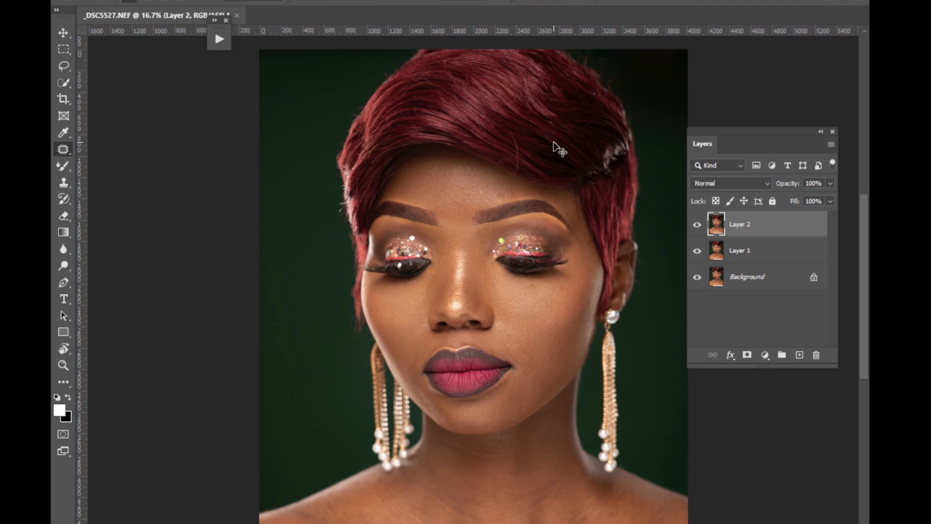
key("ctrl+j")
key("ctrl+j")
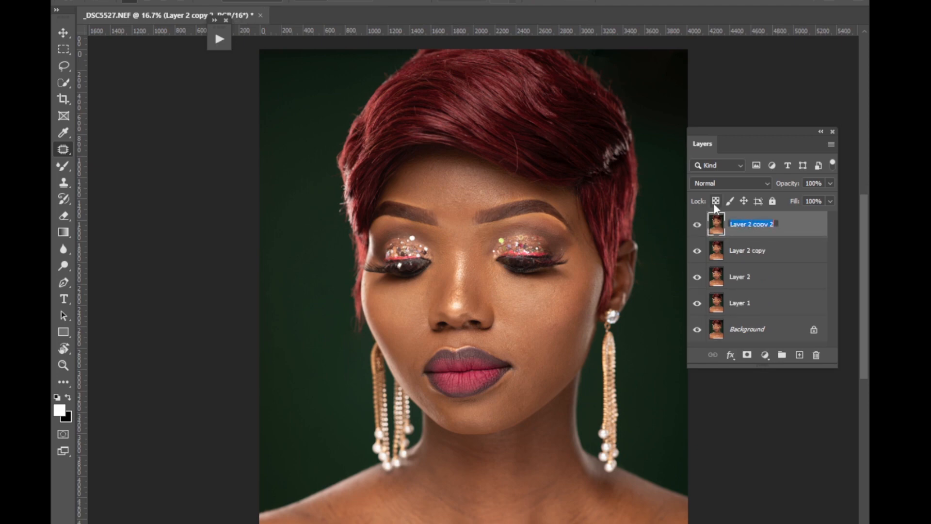
Rename the topmost layer as texture and the layer directly beneath it as color.
type("texture")
key("Return")
double_click(749, 251)
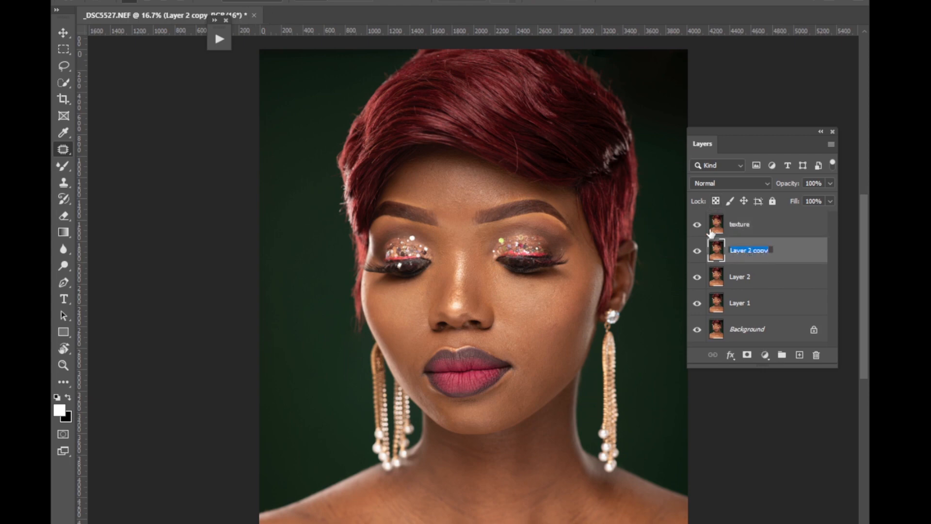
type("color")
Hide the texture layer and make the color layer active.
left_click(732, 234)
left_click(697, 226)
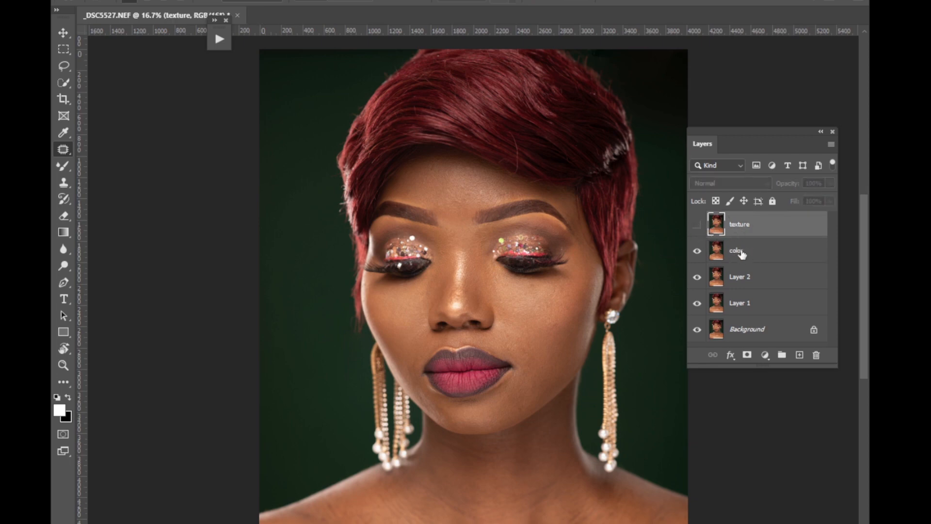
left_click(742, 255)
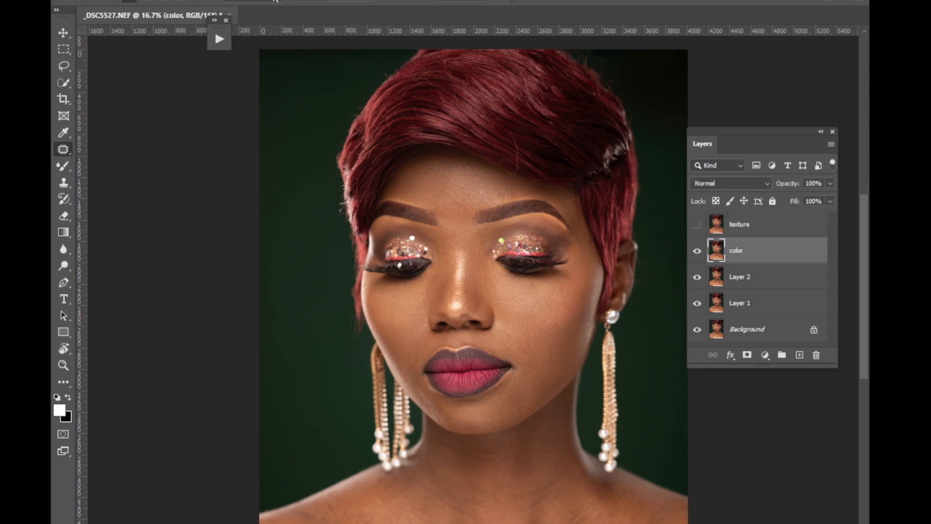
Open Gaussian Blur for the color layer and lower the radius to 0.1 pixels.
left_click(224, 1)
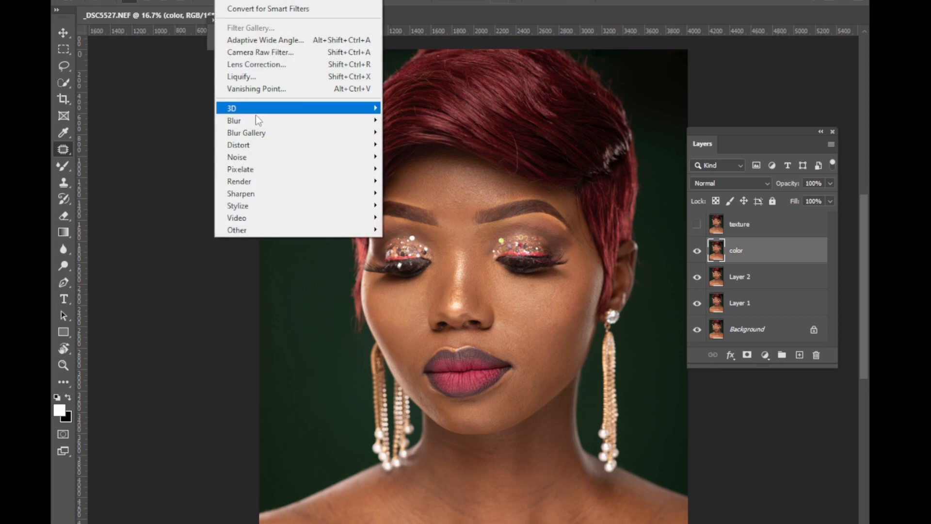
mouse_move(250, 122)
left_click(402, 169)
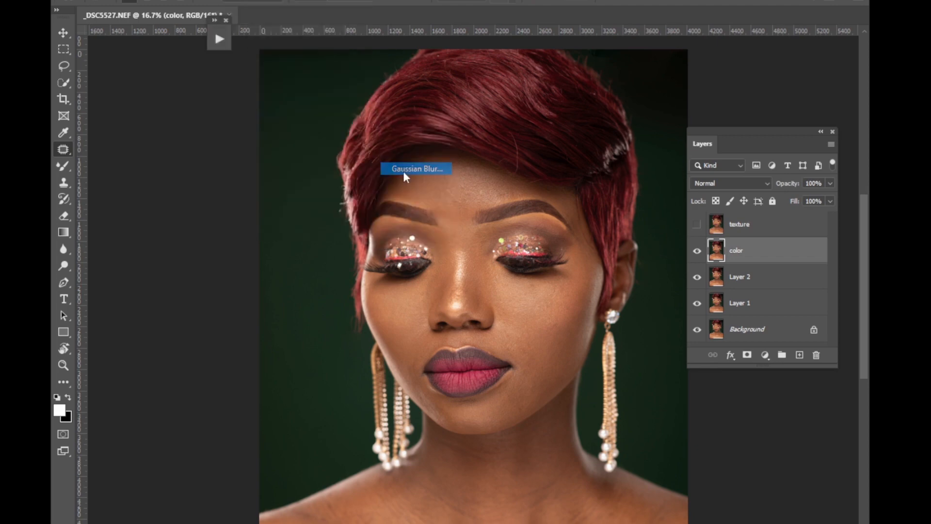
left_click(527, 304)
left_click(642, 204)
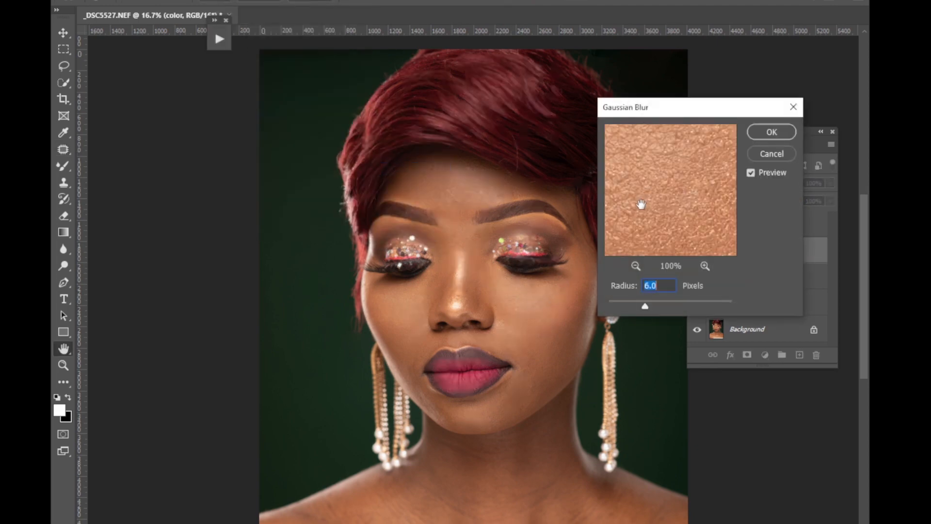
left_click(676, 215)
left_click_drag(645, 306, 600, 314)
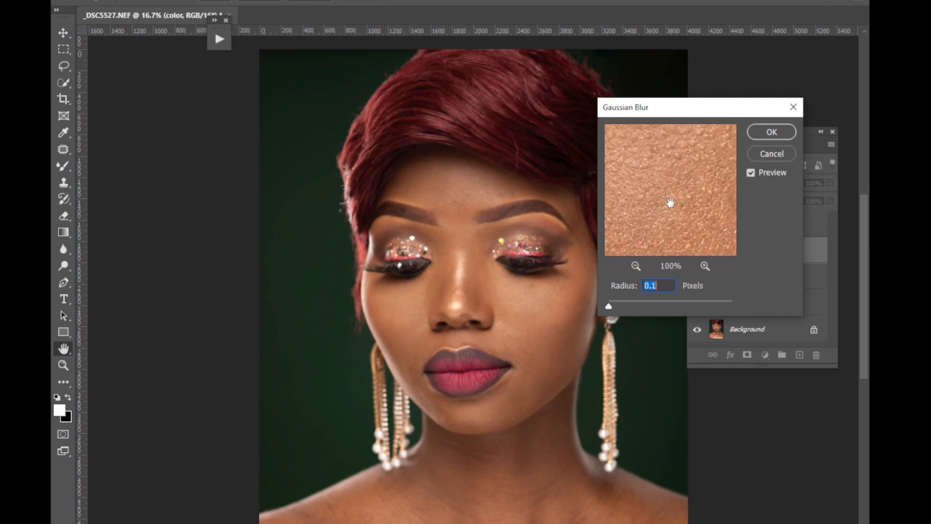
Frame the blur preview on the cheek below the eye at 25% and apply a Gaussian Blur radius of 4.4 pixels.
mouse_move(669, 201)
left_mouse_down()
mouse_move(656, 200)
mouse_move(675, 202)
left_mouse_up()
left_click(636, 266)
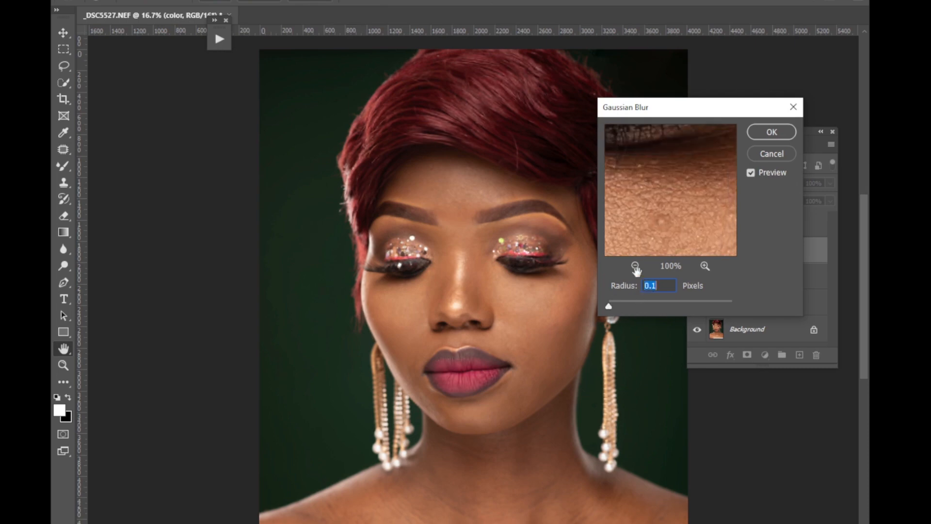
left_click(635, 266)
mouse_move(661, 225)
left_mouse_down()
mouse_move(661, 238)
mouse_move(671, 235)
left_mouse_up()
left_click(636, 266)
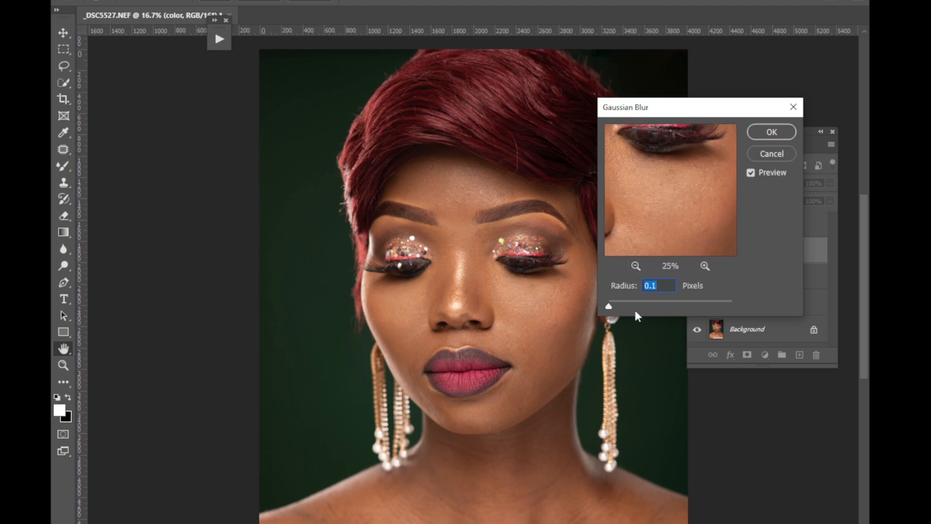
left_click_drag(624, 304, 635, 306)
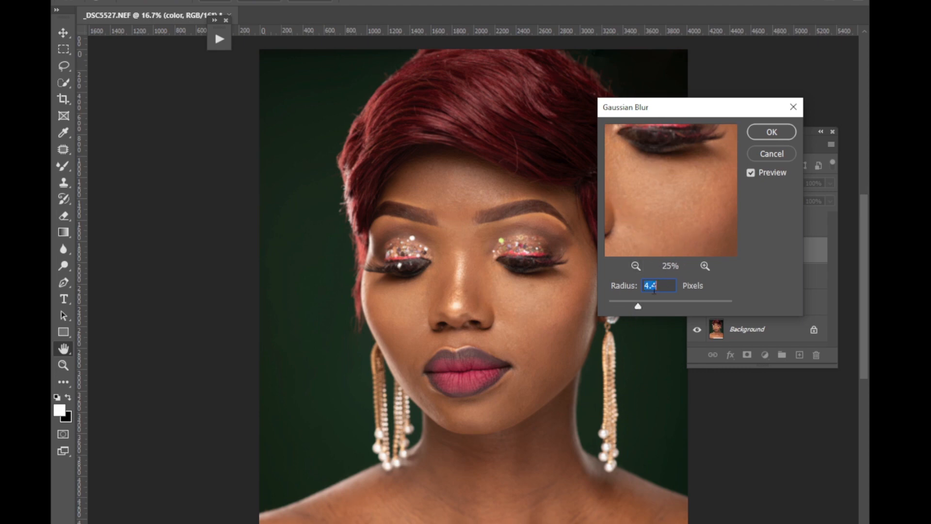
left_click(767, 131)
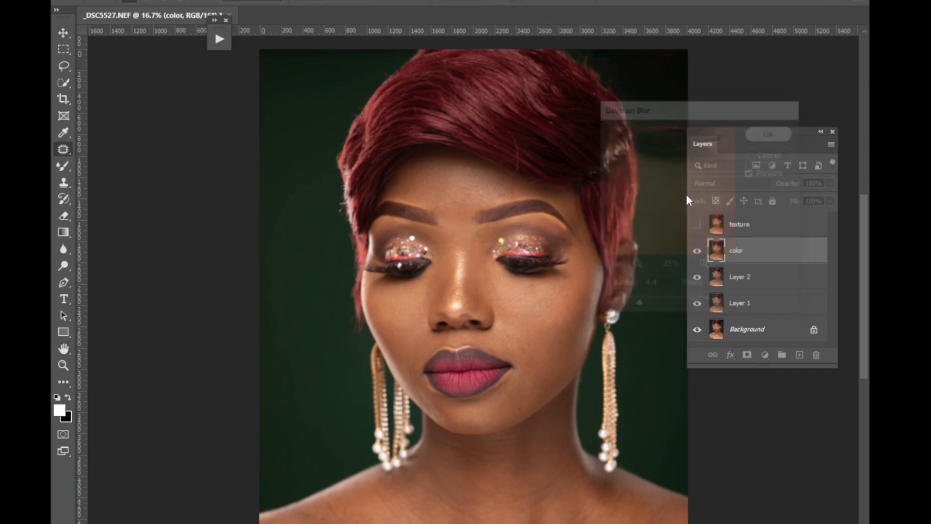
Show and select the texture layer, and open Apply Image with the color layer as the source.
left_click(698, 226)
left_click(740, 224)
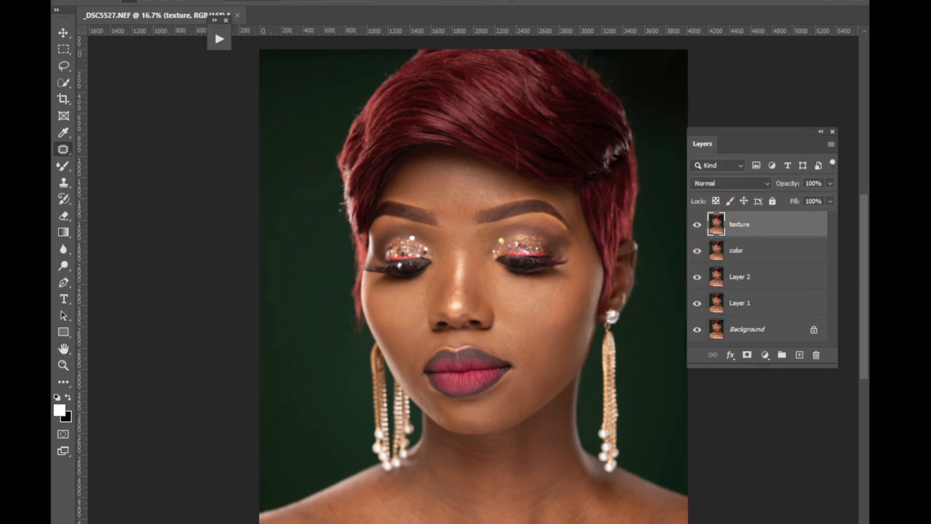
left_click(227, 1)
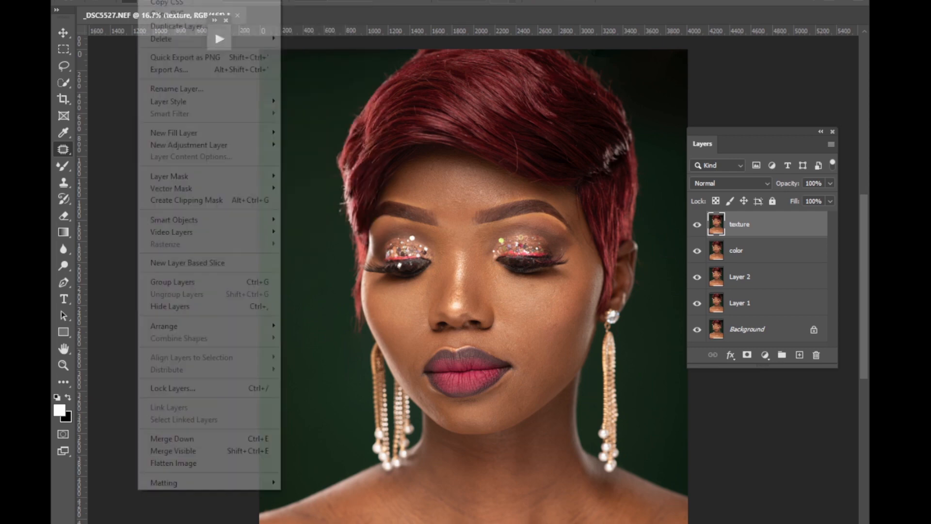
left_click(144, 164)
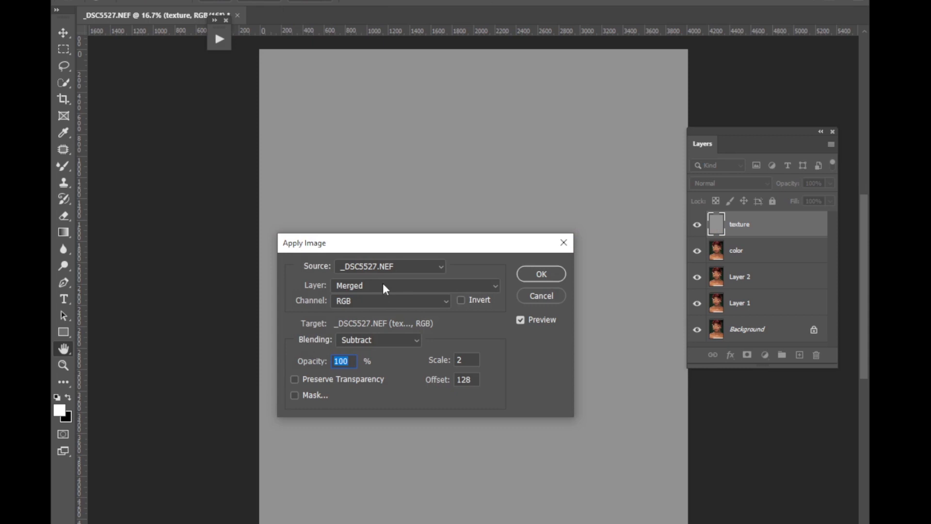
left_click(383, 285)
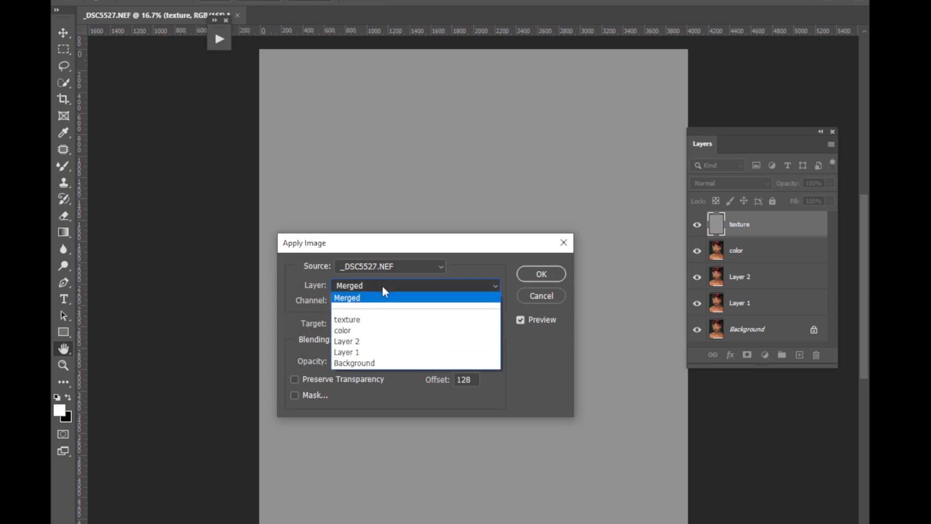
left_click(352, 330)
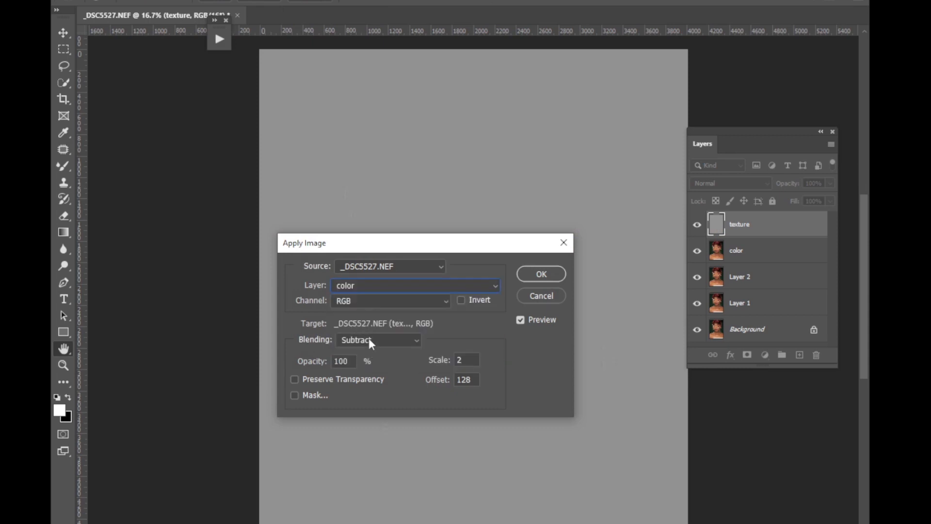
Apply the image with inverted Add blending, scale 2 and offset 0, and set the texture layer's blend mode to Linear Light.
left_click(370, 341)
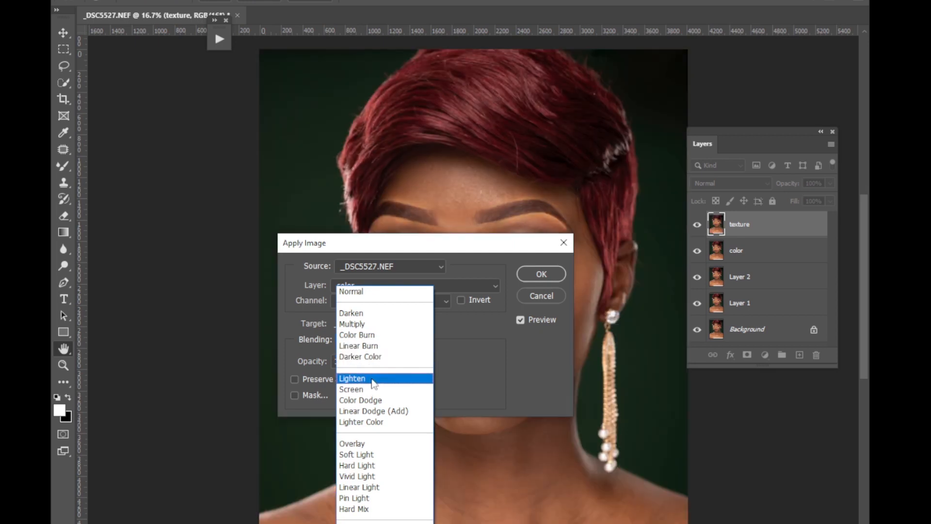
left_click(357, 519)
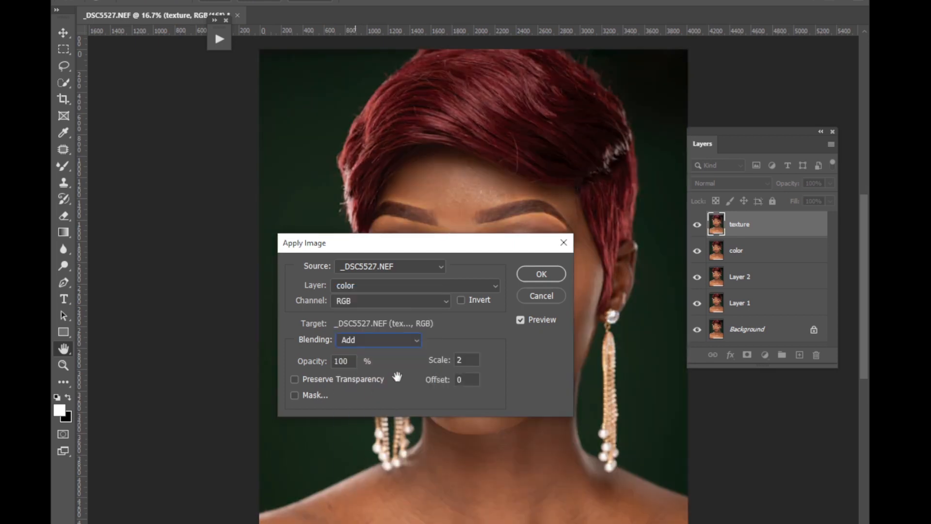
left_click(462, 300)
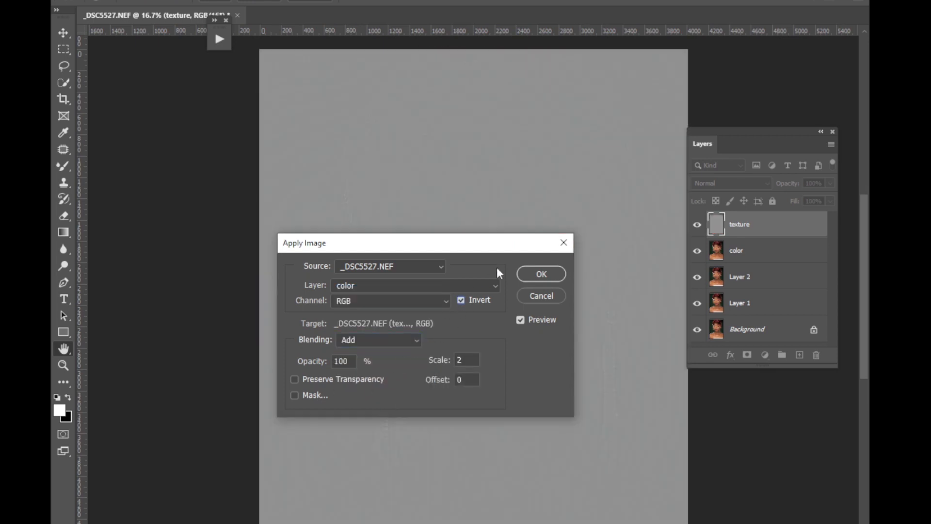
left_click(542, 274)
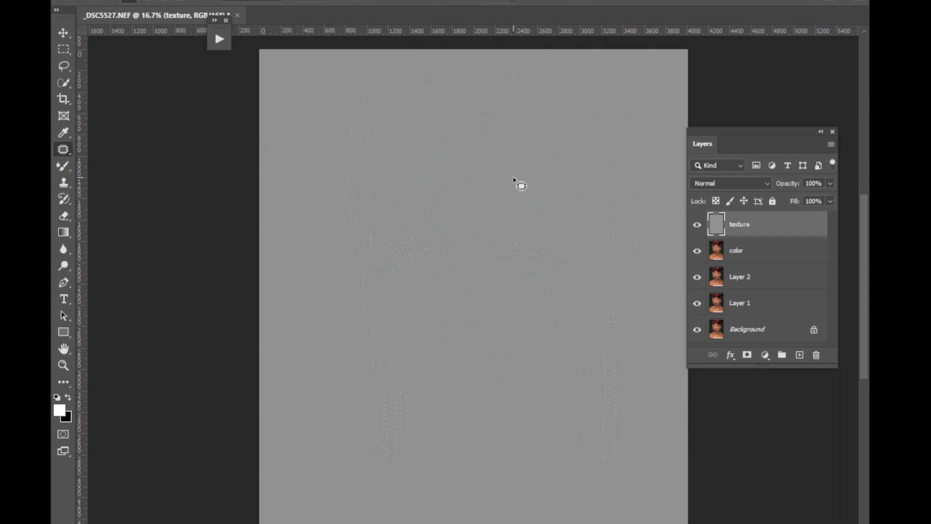
left_click(719, 186)
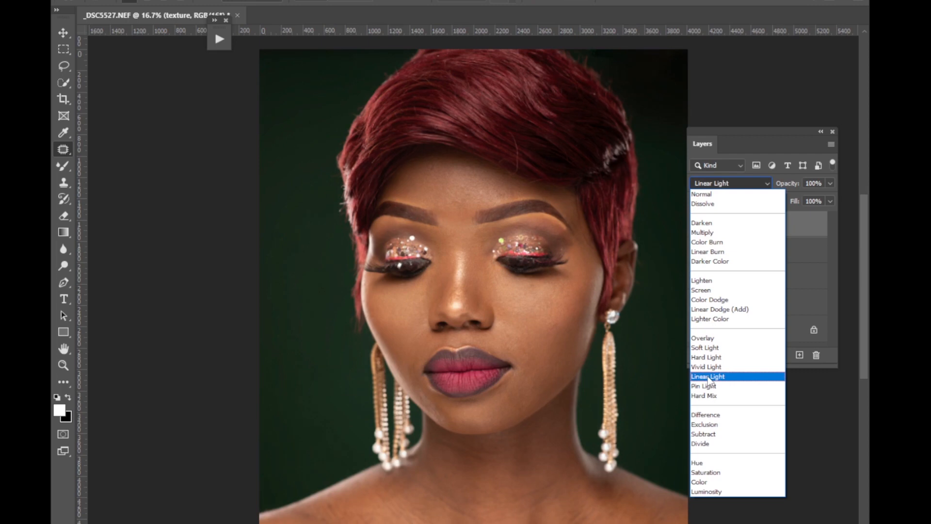
left_click(709, 377)
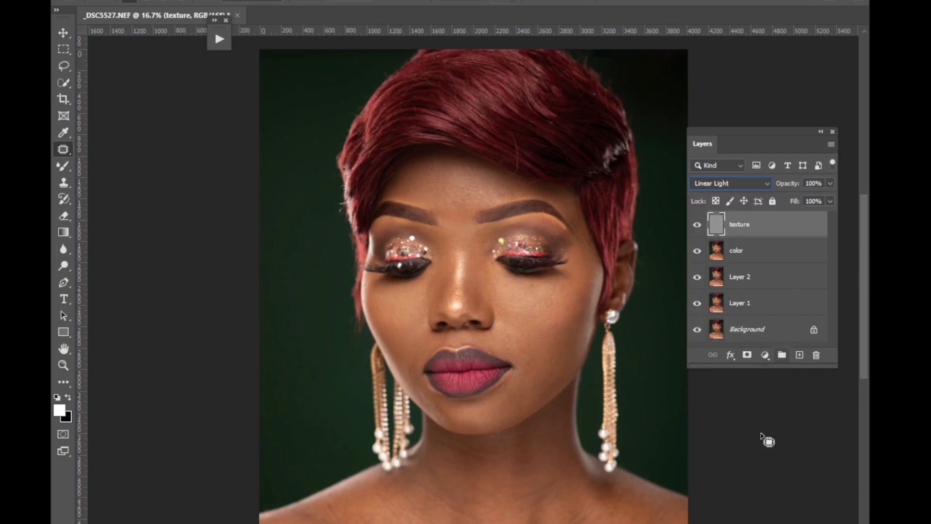
Add a Black & White adjustment layer above the texture layer with Reds at -19.
left_click(765, 355)
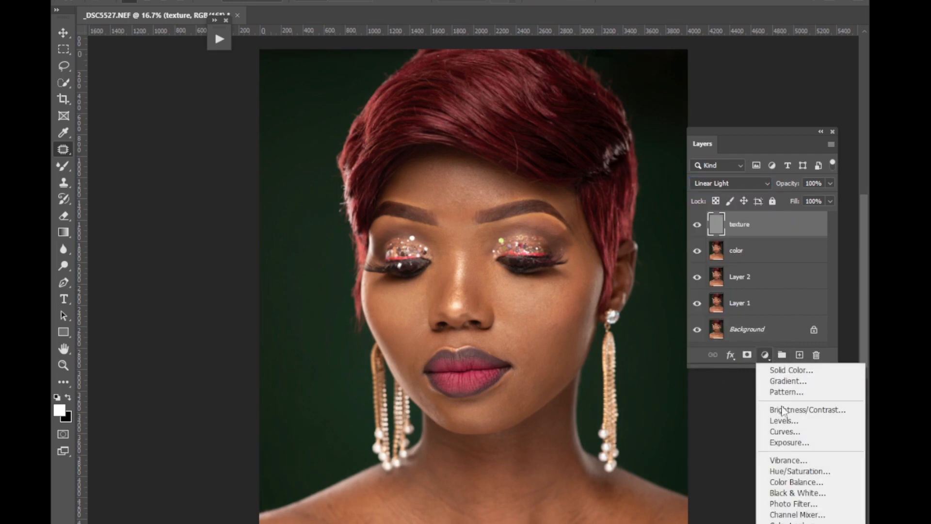
left_click(792, 493)
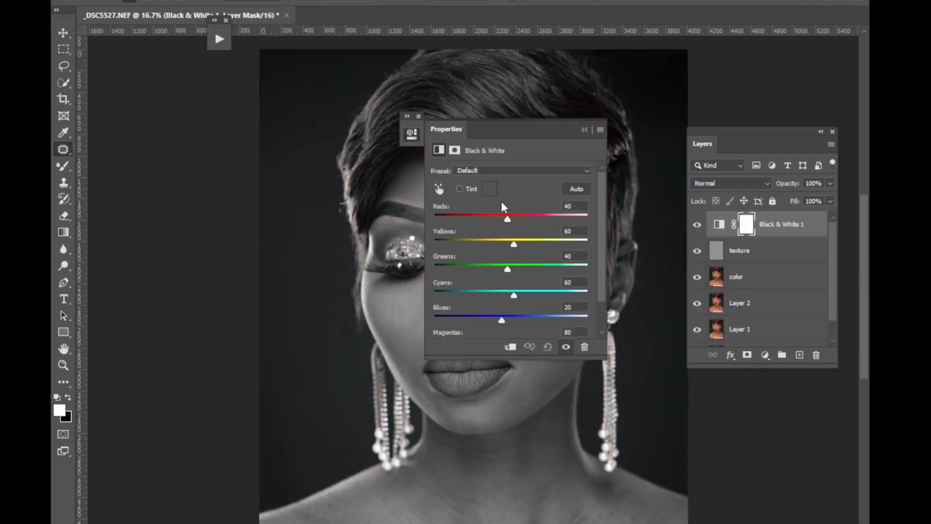
left_click_drag(503, 217, 490, 218)
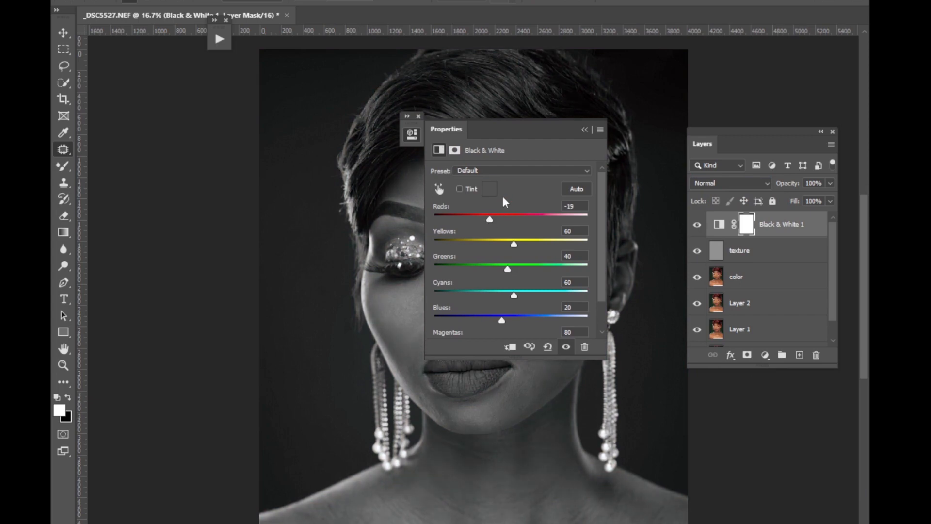
Select the color layer and activate the Mixer Brush tool.
left_click(585, 131)
key("ctrl+plus")
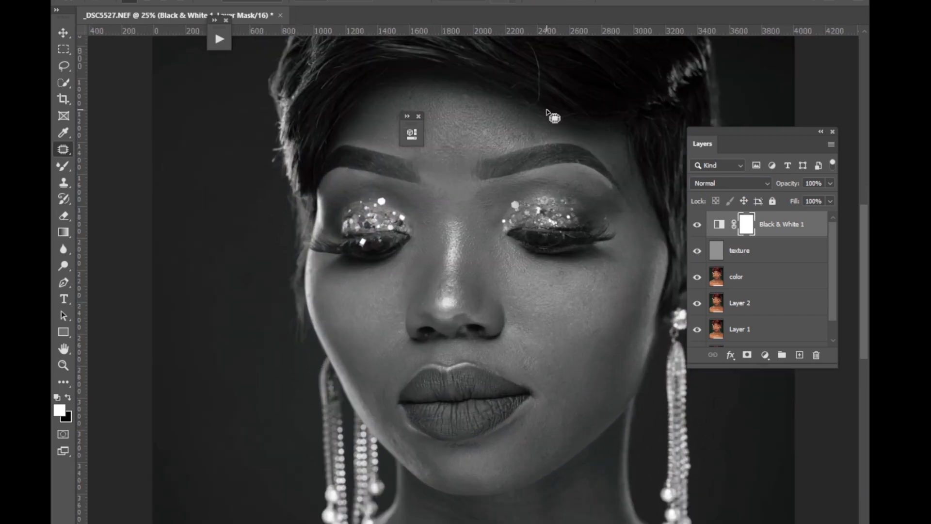
left_click_drag(864, 242, 865, 231)
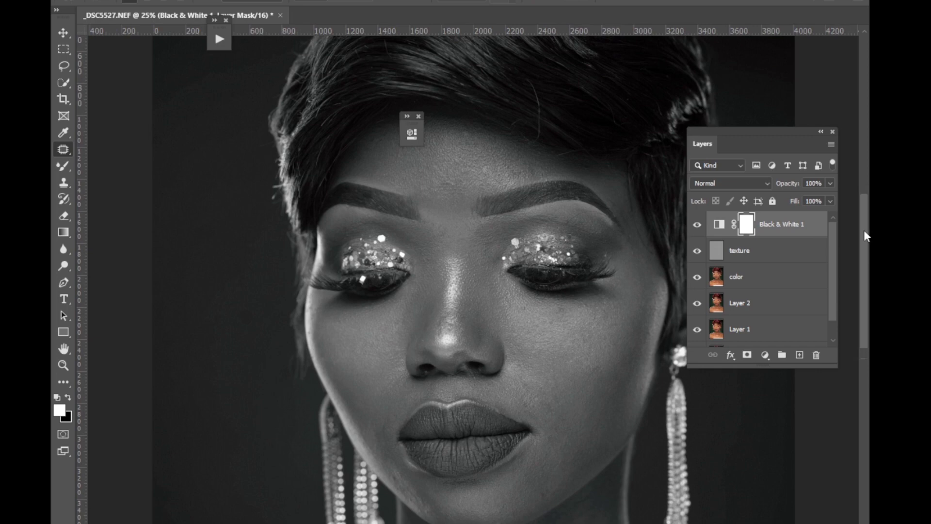
left_click(752, 283)
right_click(59, 168)
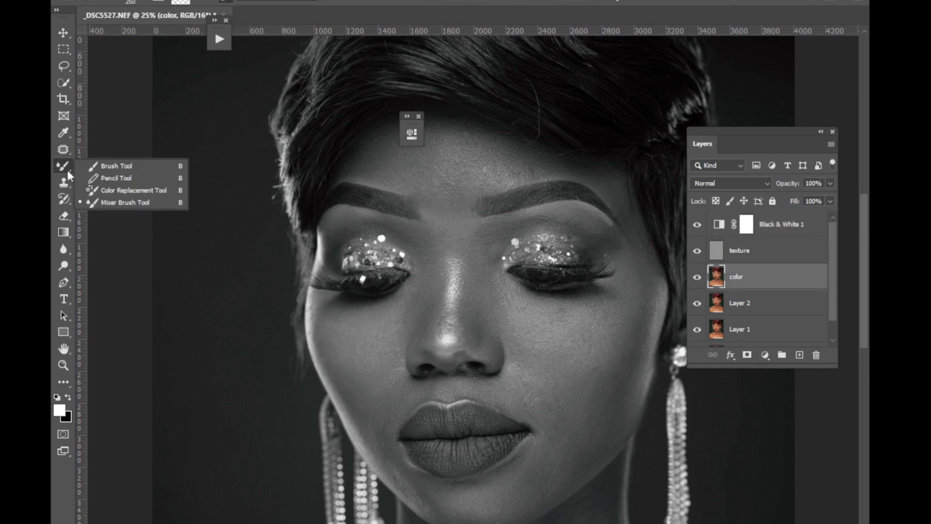
left_click(106, 204)
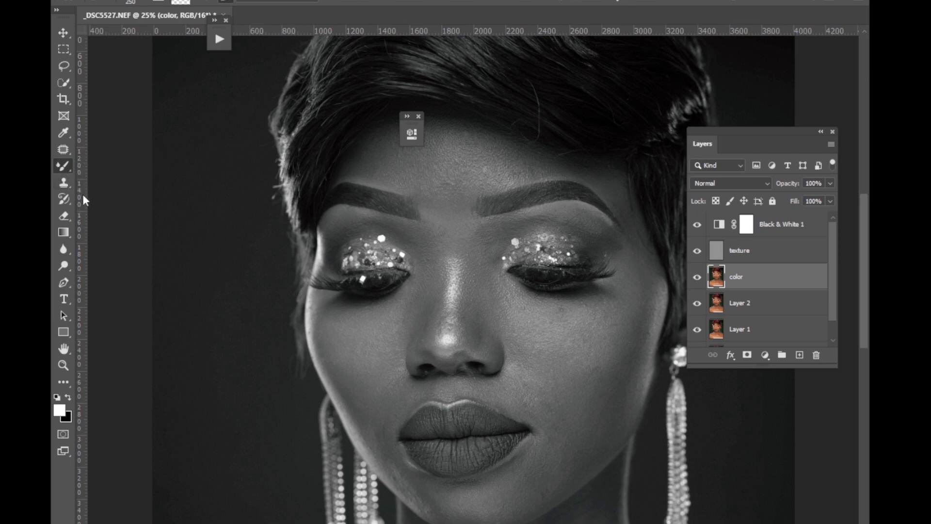
Review the Mixer Brush's size and hardness settings, and dismiss the collapsed adjustment properties.
left_click(145, 2)
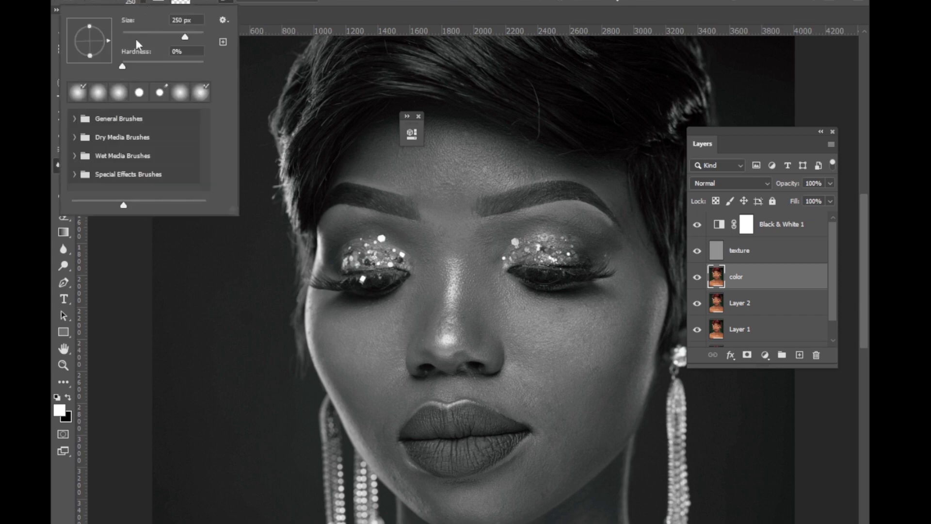
left_click(196, 2)
left_click(196, 2)
left_click(213, 23)
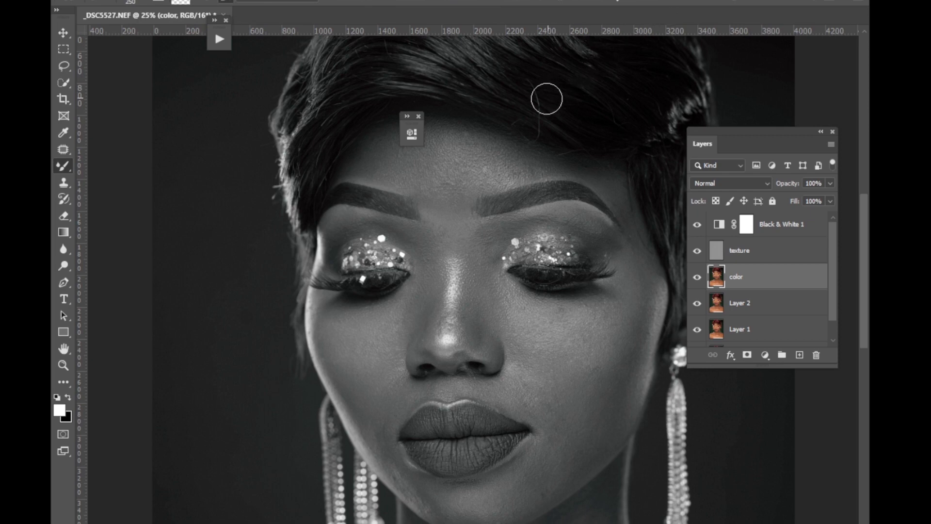
left_click(419, 117)
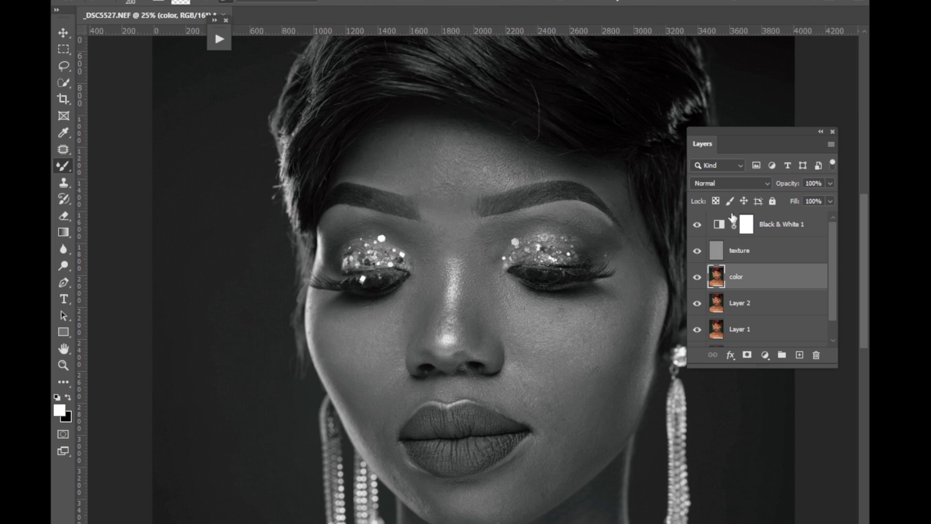
Set the Reds value of the Black & White adjustment layer to -44 and close its properties.
left_click(720, 224)
left_click_drag(493, 219, 483, 223)
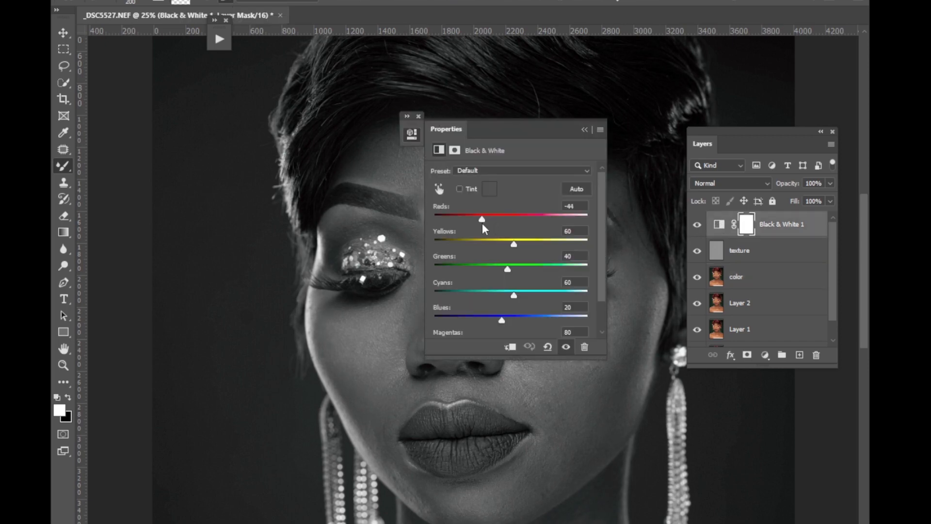
left_click(586, 130)
left_click(418, 117)
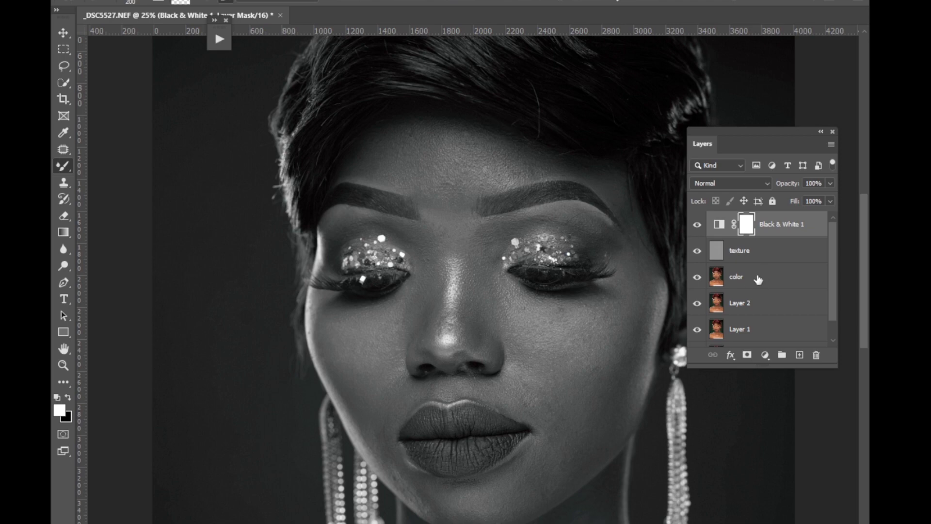
Smooth the forehead tones on the color layer with the Mixer Brush, using a brush size of up to 300 px.
left_click(742, 276)
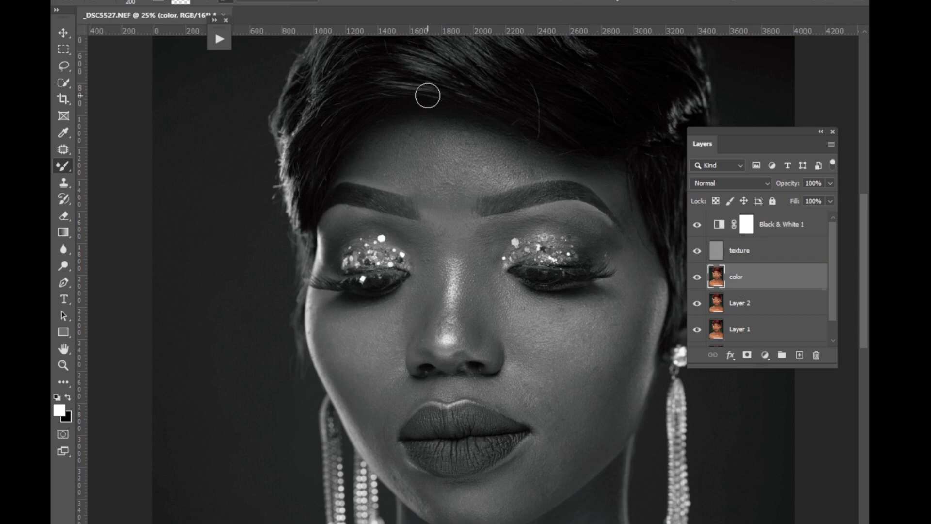
key("ctrl+minus")
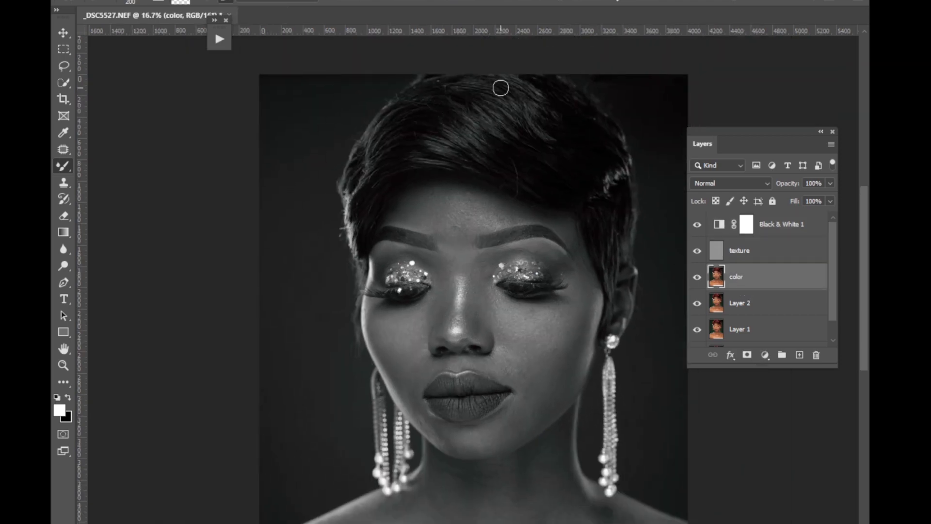
key("ctrl+plus")
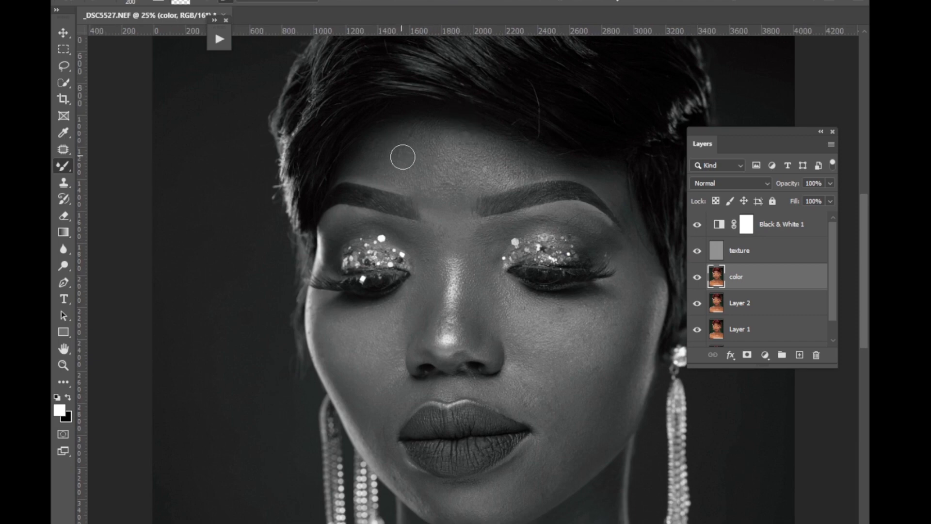
key("bracketright")
key("bracketright")
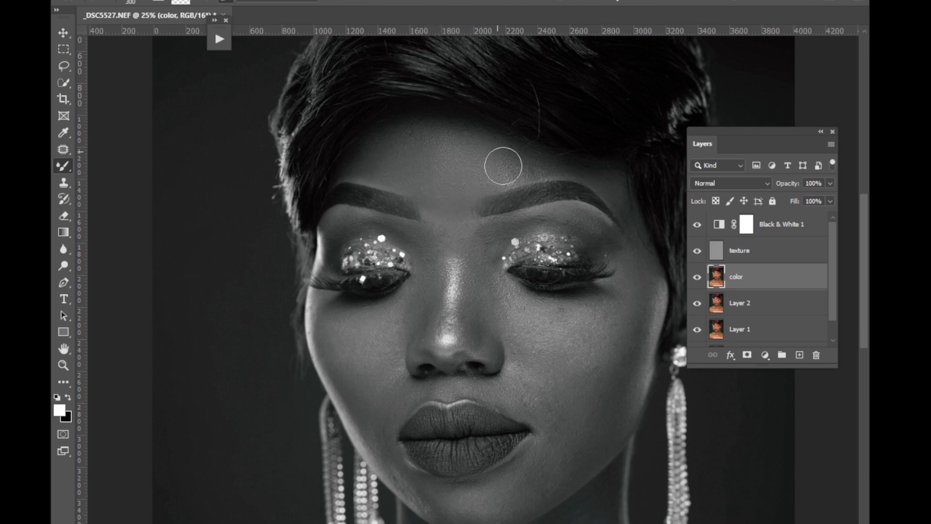
key("bracketleft")
key("bracketleft")
Inspect the smoothed forehead in color by temporarily hiding the Black & White and texture layers.
left_click(698, 225)
left_click(697, 251)
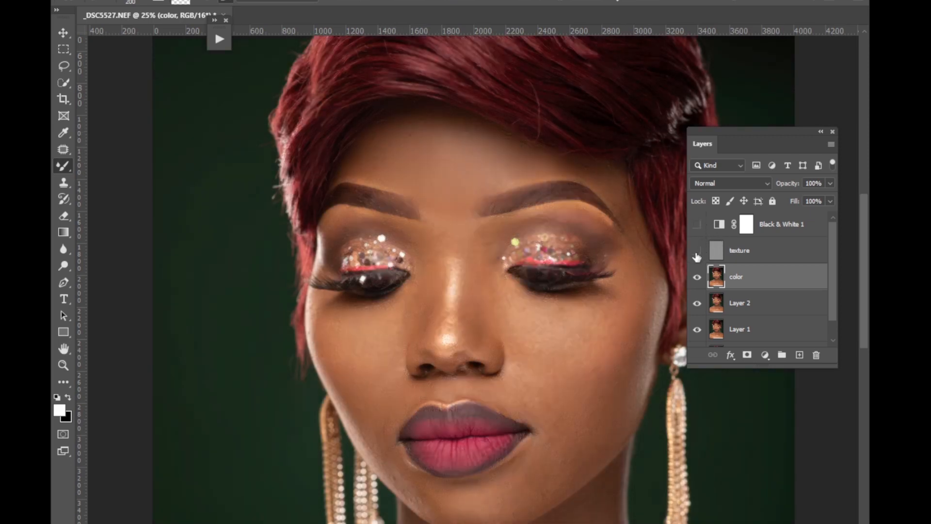
left_click(697, 252)
left_click(698, 226)
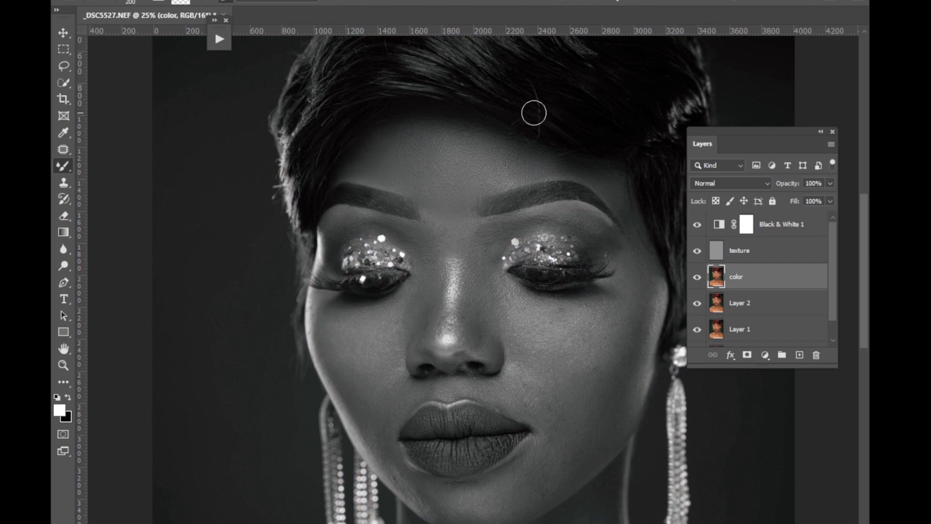
Blend the skin tones of the forehead and between the eyebrows with the Mixer Brush, varying its size.
key("bracketright")
key("bracketright")
key("bracketleft")
key("bracketleft")
key("bracketleft")
Rotate the canvas so the face lies sideways and blend the skin beside the nose and below the eye.
key("r")
mouse_move(495, 244)
left_mouse_down()
mouse_move(437, 312)
mouse_move(436, 296)
left_mouse_up()
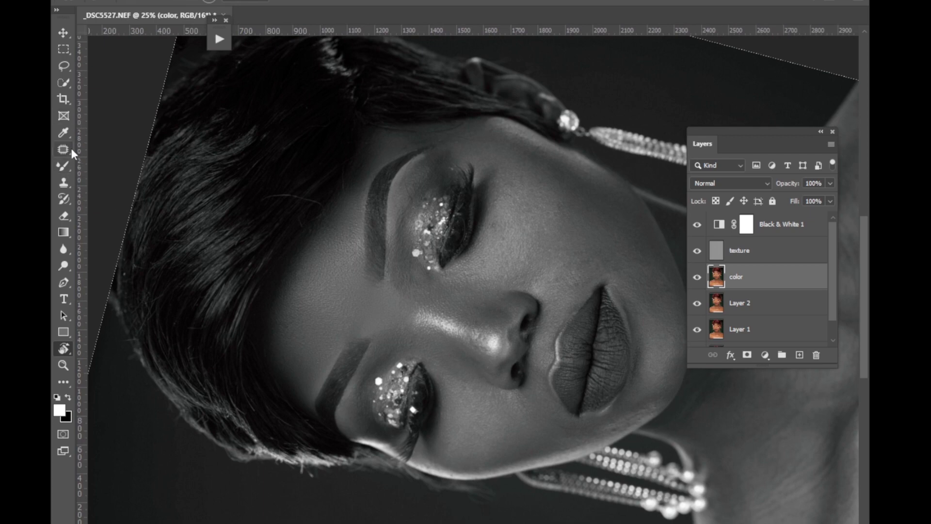
left_click(65, 167)
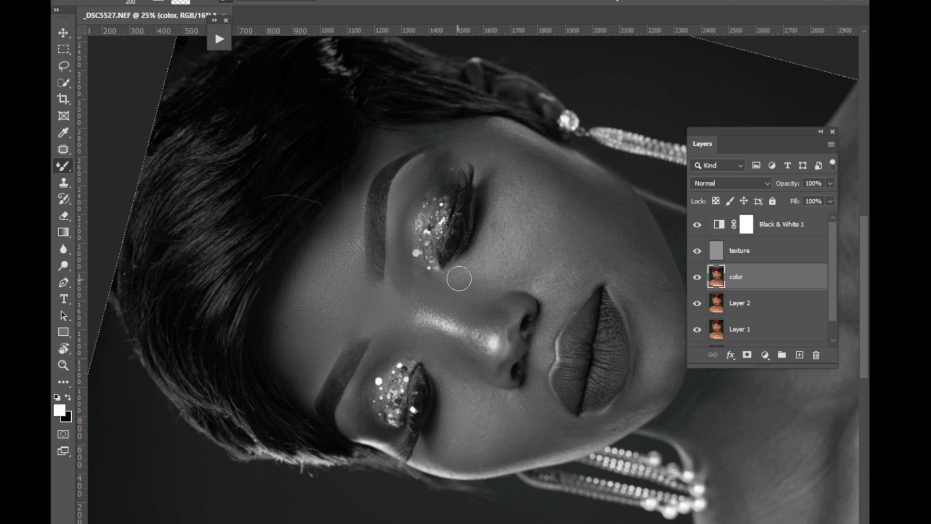
key("bracketright")
key("bracketright")
mouse_move(472, 275)
left_mouse_down()
mouse_move(497, 263)
mouse_move(508, 201)
mouse_move(486, 260)
mouse_move(448, 278)
mouse_move(463, 277)
mouse_move(461, 286)
mouse_move(496, 272)
mouse_move(520, 246)
mouse_move(510, 176)
mouse_move(497, 230)
left_mouse_up()
key("bracketleft")
key("bracketleft")
key("bracketleft")
Turn the canvas nearly upside down and blend the nose and the cheek farther from the ear with the Mixer Brush.
key("r")
mouse_move(482, 254)
left_mouse_down()
mouse_move(463, 254)
mouse_move(407, 326)
mouse_move(346, 371)
left_mouse_up()
left_click_drag(514, 345, 377, 337)
left_click(64, 167)
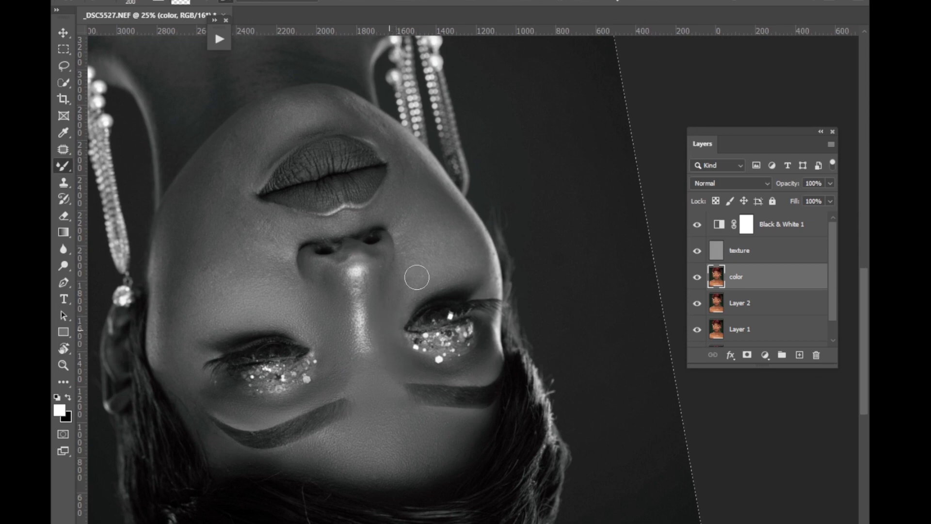
key("bracketright")
key("bracketright")
key("bracketright")
key("bracketleft")
key("bracketleft")
key("bracketleft")
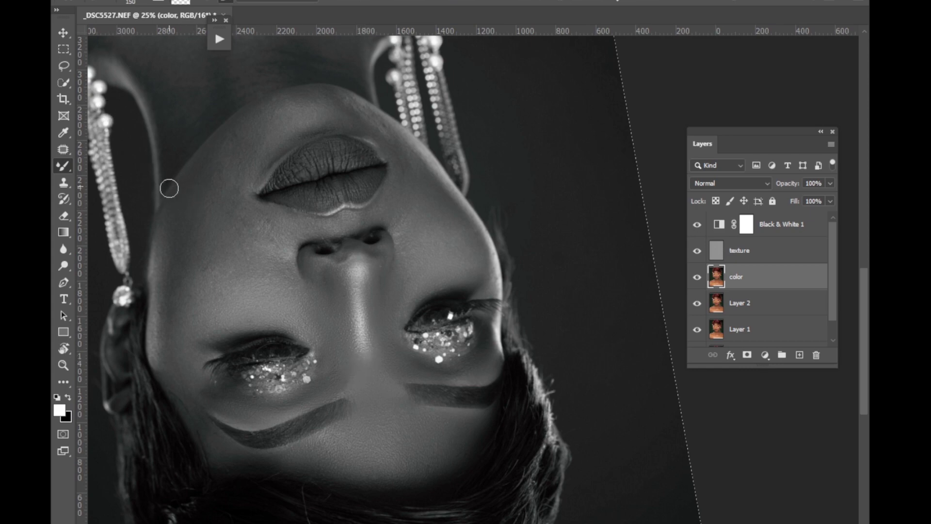
Return the canvas to upright, blend the cheek on the visible ear's side, and check the skin in color.
key("Escape")
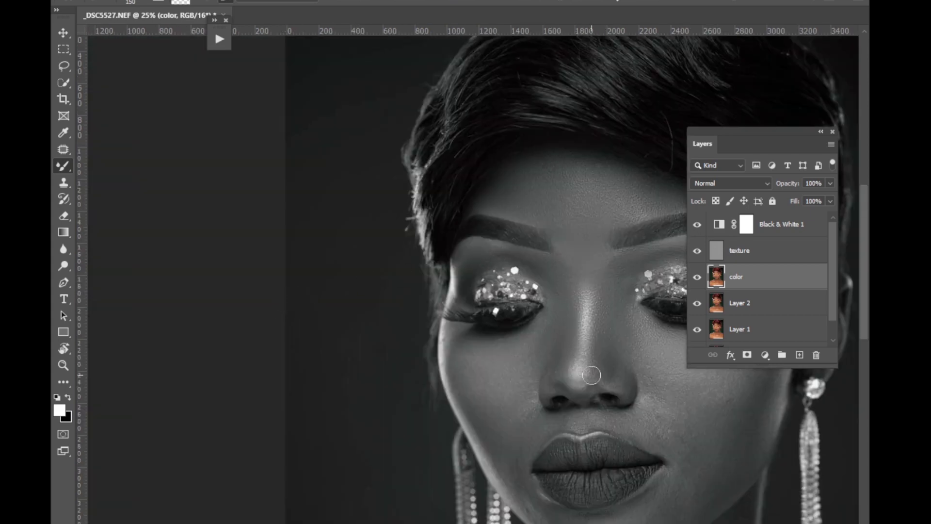
left_click_drag(602, 369, 311, 337)
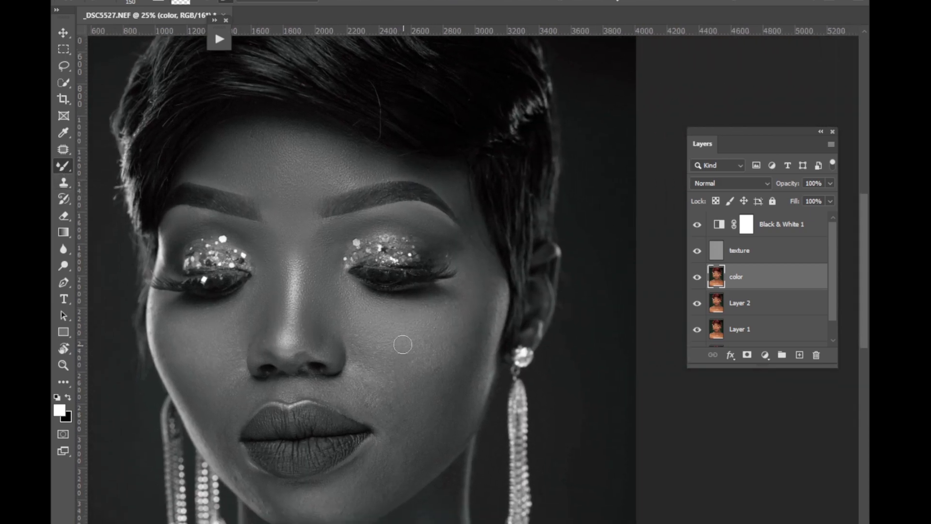
key("bracketright")
key("bracketright")
key("bracketright")
key("bracketright")
key("bracketleft")
key("bracketleft")
key("bracketleft")
left_click(698, 224)
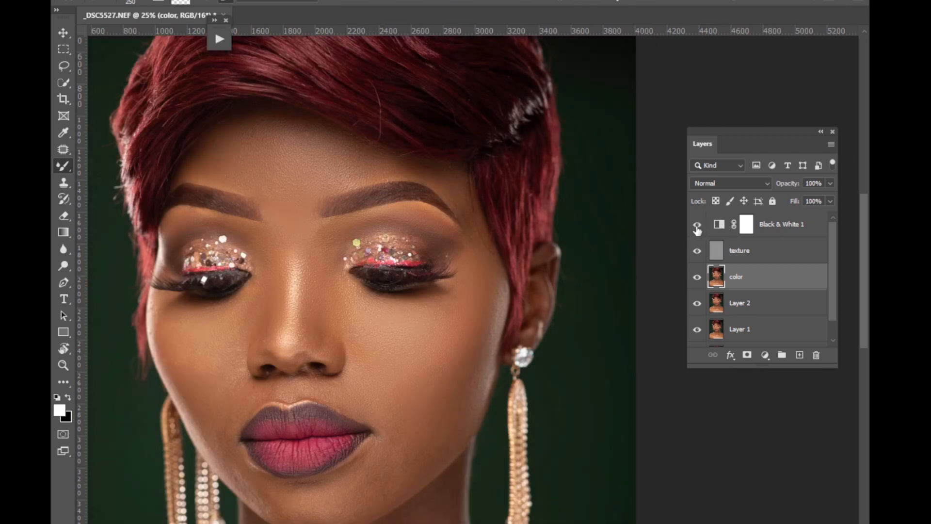
left_click(697, 225)
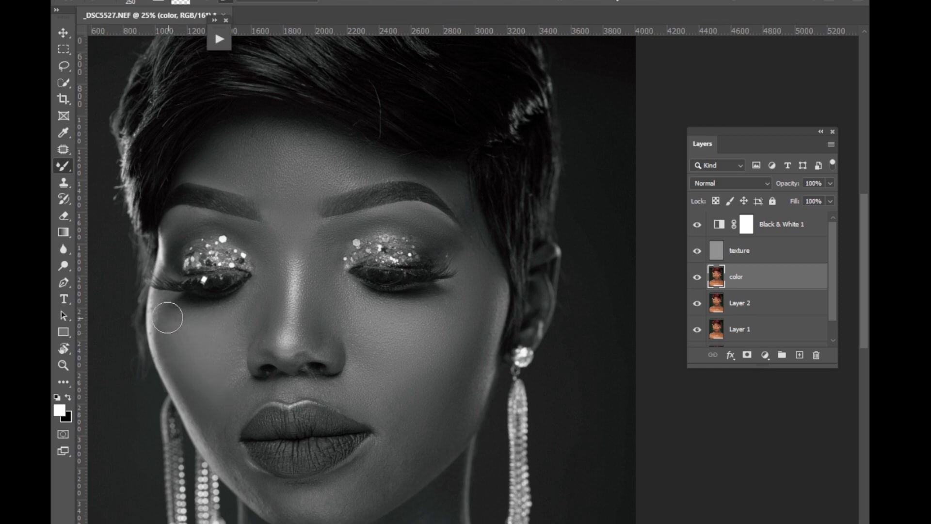
Blend the temple, outer cheek and jaw on the visible ear's side, turning the canvas upside down, and check them in color.
key("bracketleft")
key("bracketleft")
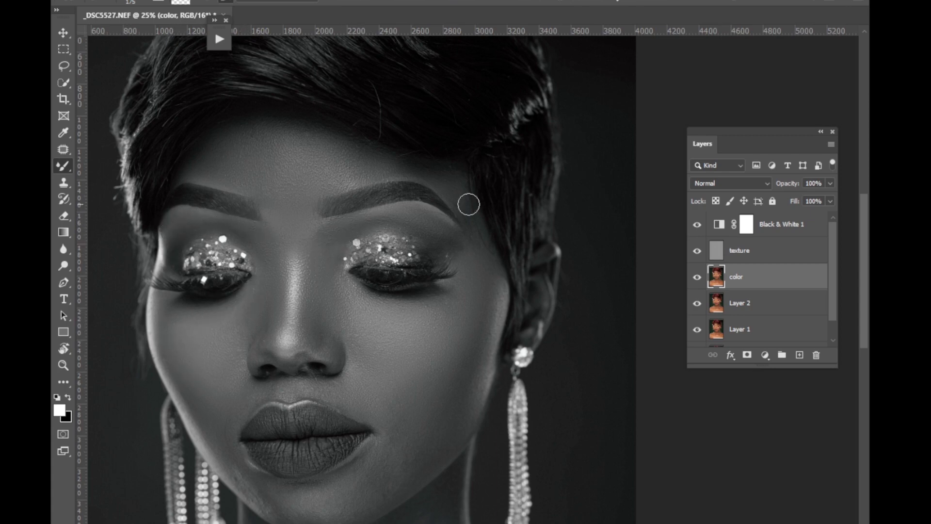
key("r")
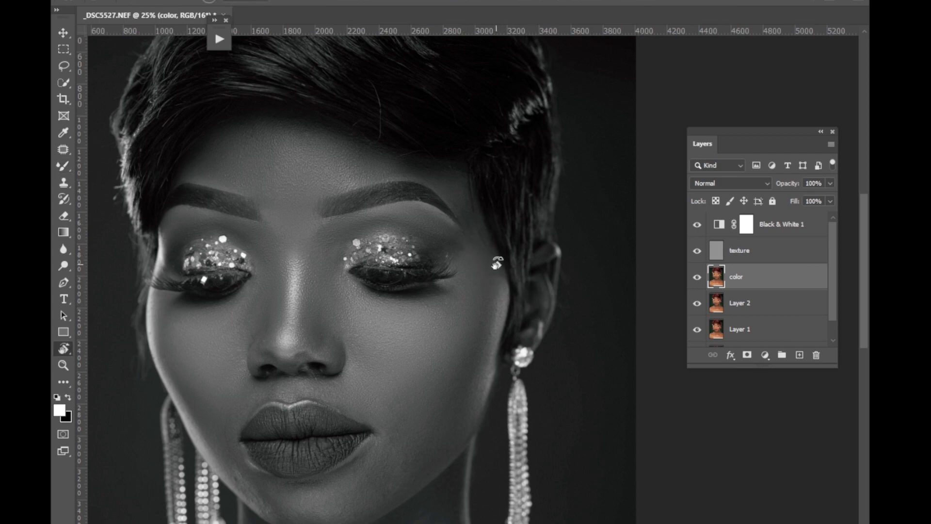
left_click_drag(500, 275, 513, 185)
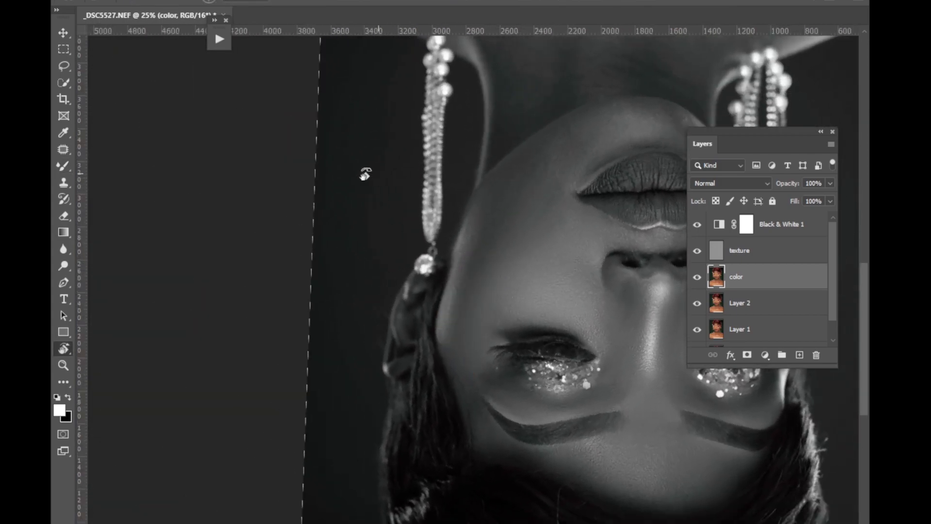
key("b")
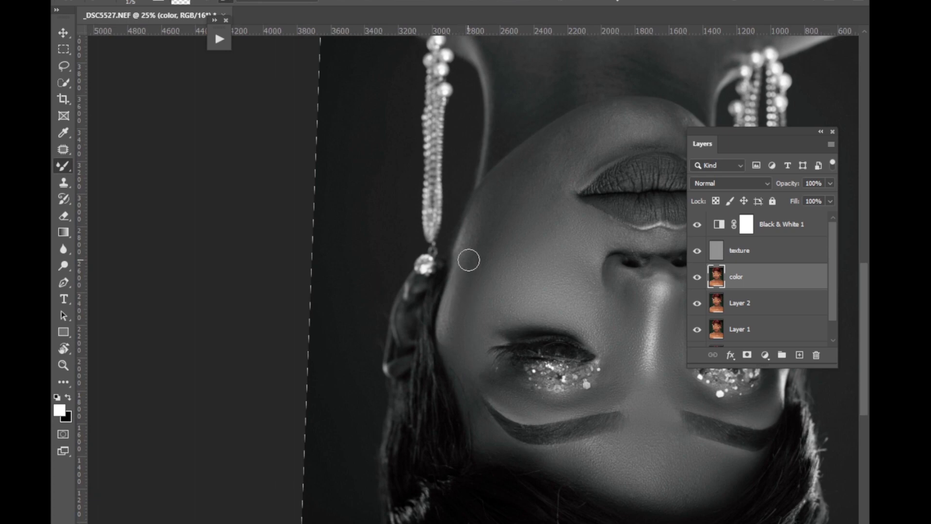
key("bracketright")
key("bracketright")
key("bracketright")
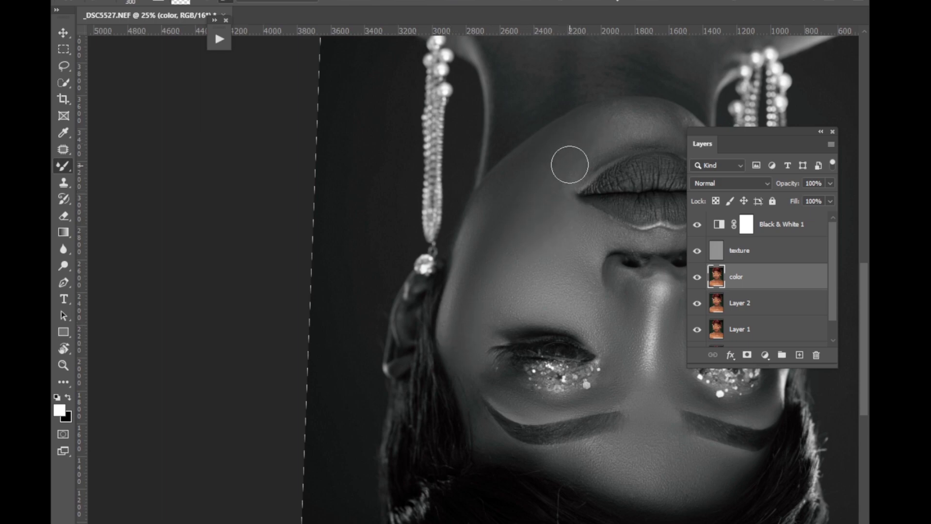
left_click(698, 227)
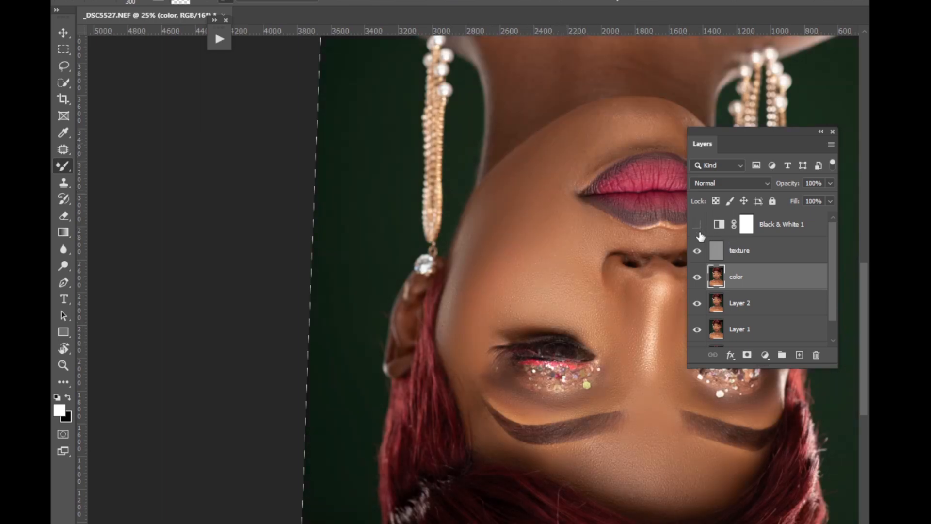
left_click(700, 228)
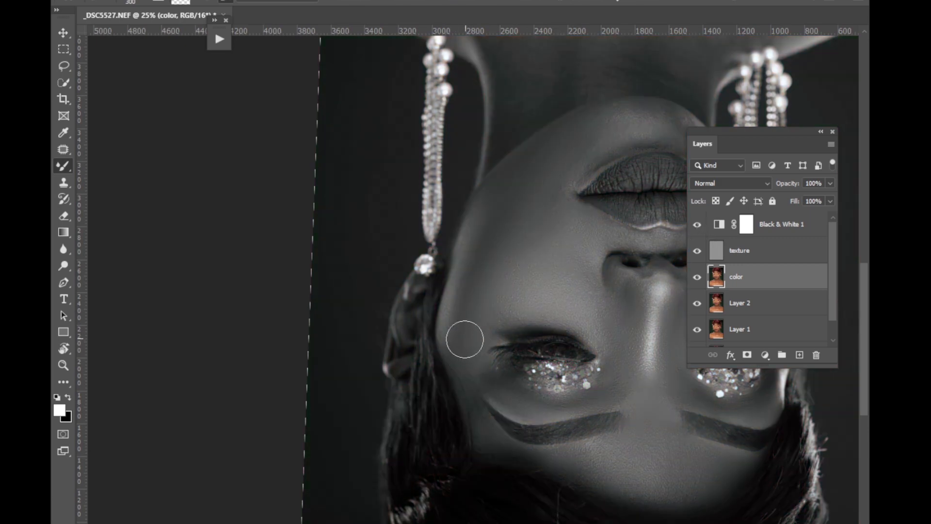
Restore the upright view and blend the skin around the mouth and chin, varying the Mixer Brush size up to 400 px.
left_click(71, 99)
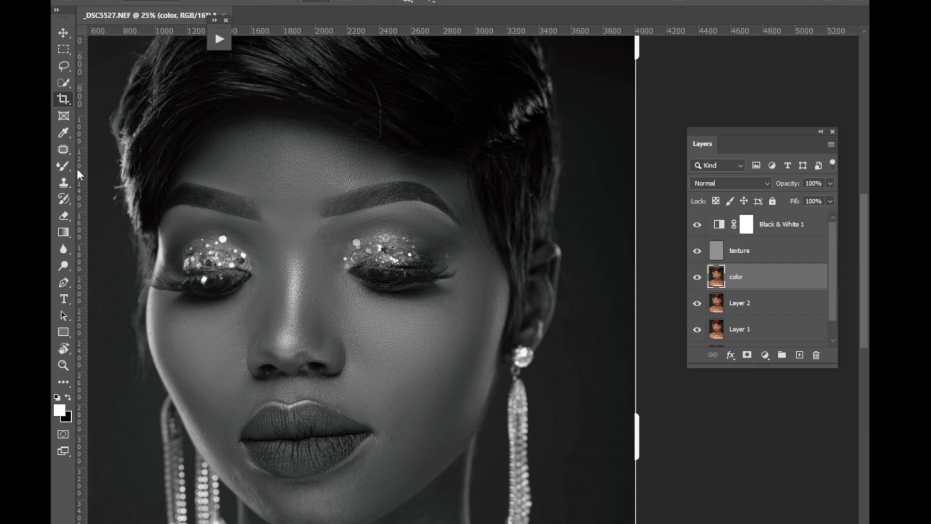
left_click(63, 166)
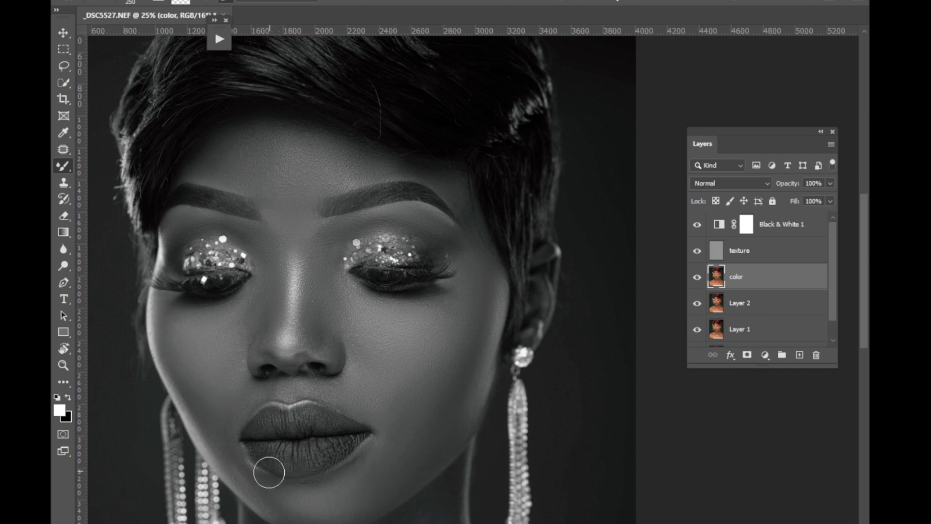
key("bracketleft")
key("bracketleft")
key("bracketright")
key("bracketright")
key("bracketright")
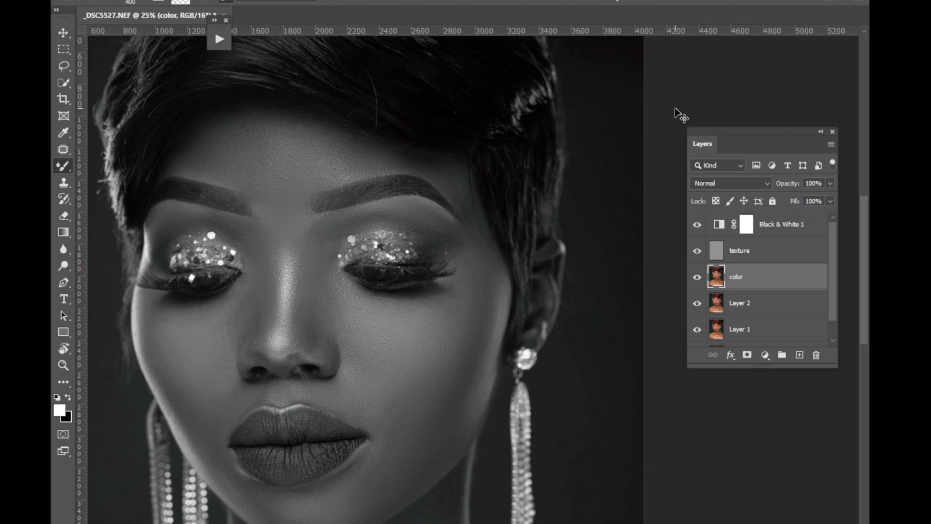
Frame the hair and forehead at 33.3% and hide the Black & White check layer.
key("ctrl+plus")
scroll(468, 152, "up", 5)
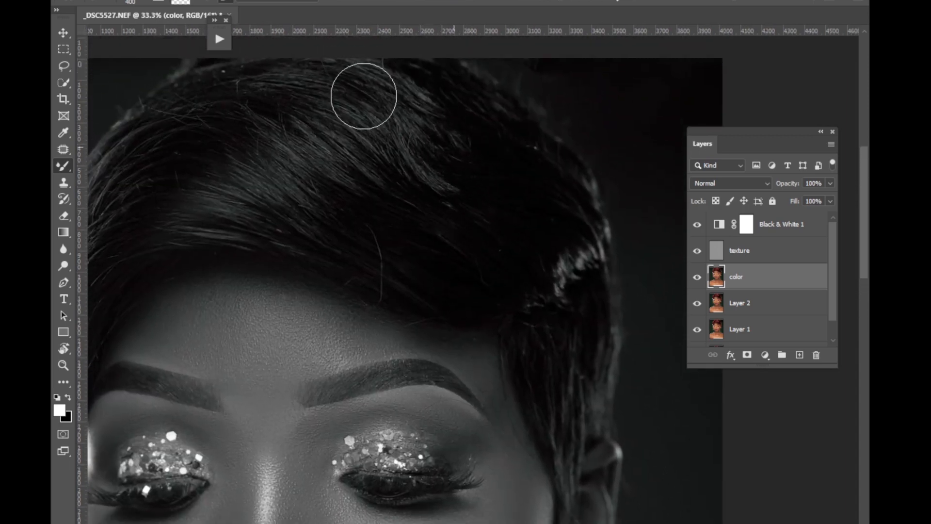
left_click(697, 224)
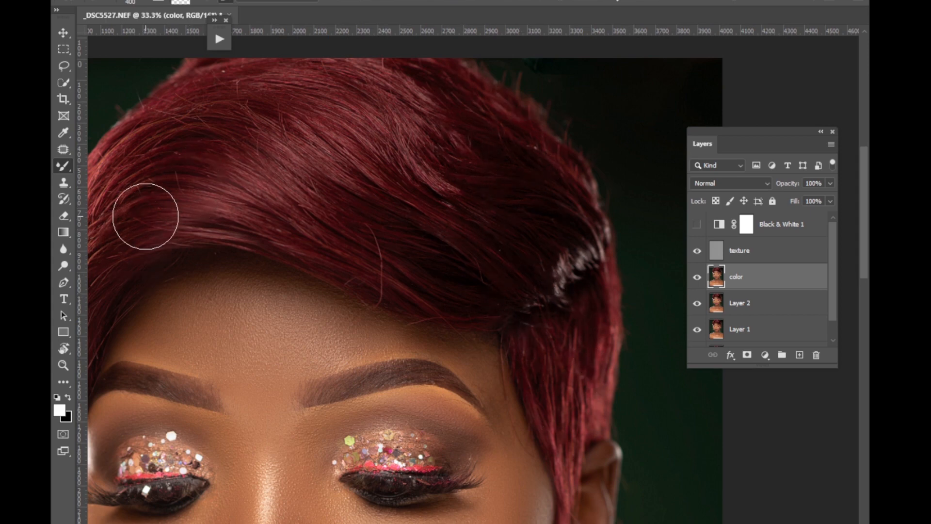
Blend the neck and shoulder on the side opposite the visible ear, varying the Mixer Brush size between 200 and 500 px.
key("ctrl+minus")
key("ctrl+minus")
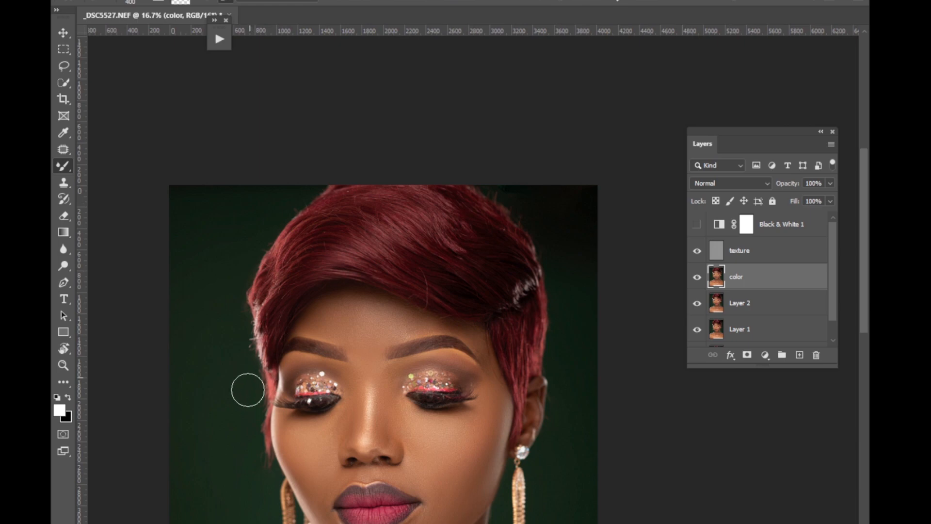
key("bracketleft")
key("bracketleft")
key("bracketleft")
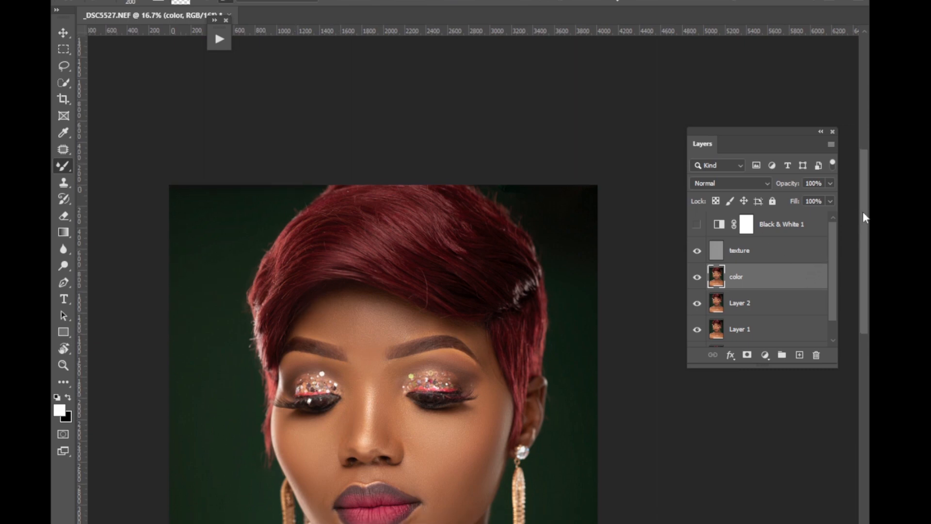
scroll(863, 212, "down", 5)
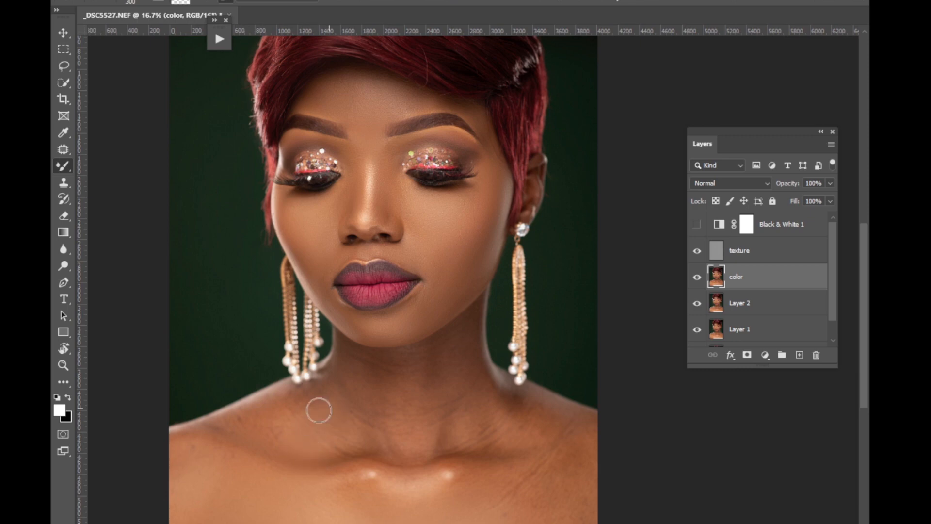
key("bracketright")
left_click_drag(500, 523, 506, 523)
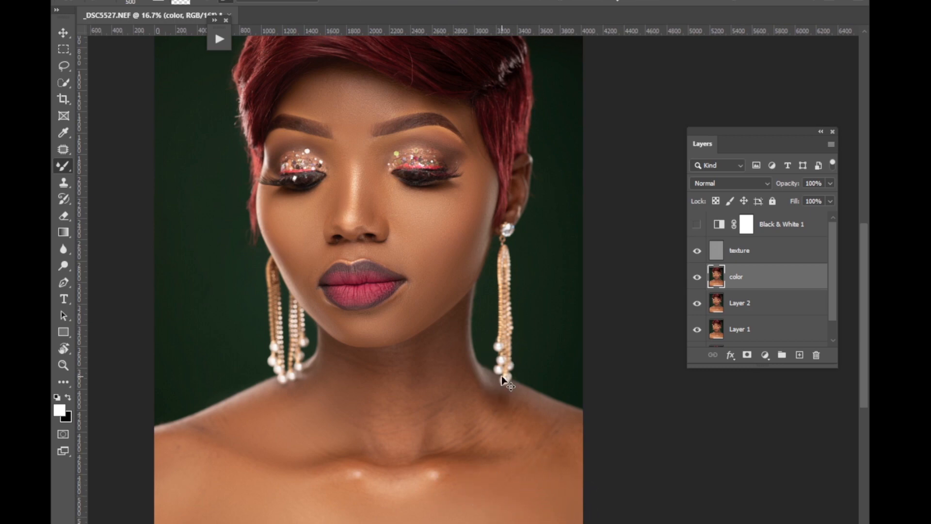
Blend the neck, throat and collarbone area on the visible ear's side with the Mixer Brush at 300 to 500 px.
key("ctrl+plus")
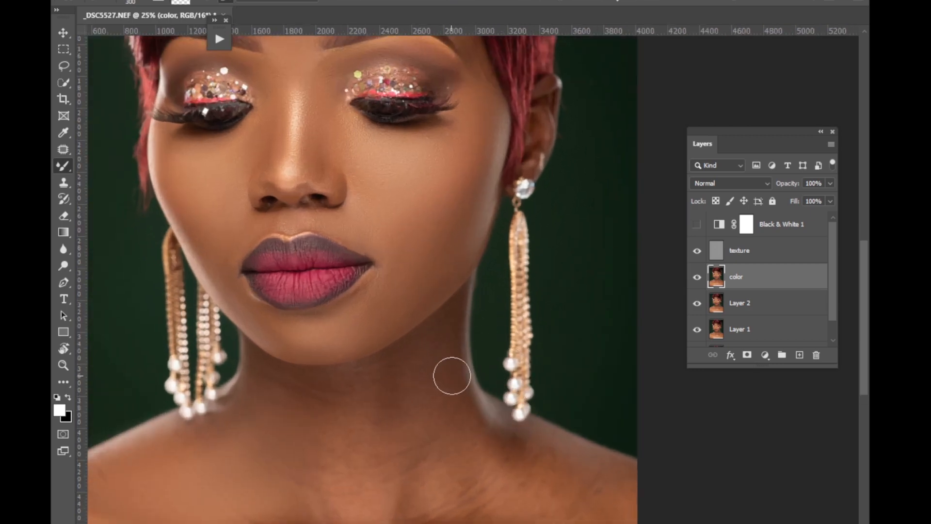
key("bracketright")
key("bracketright")
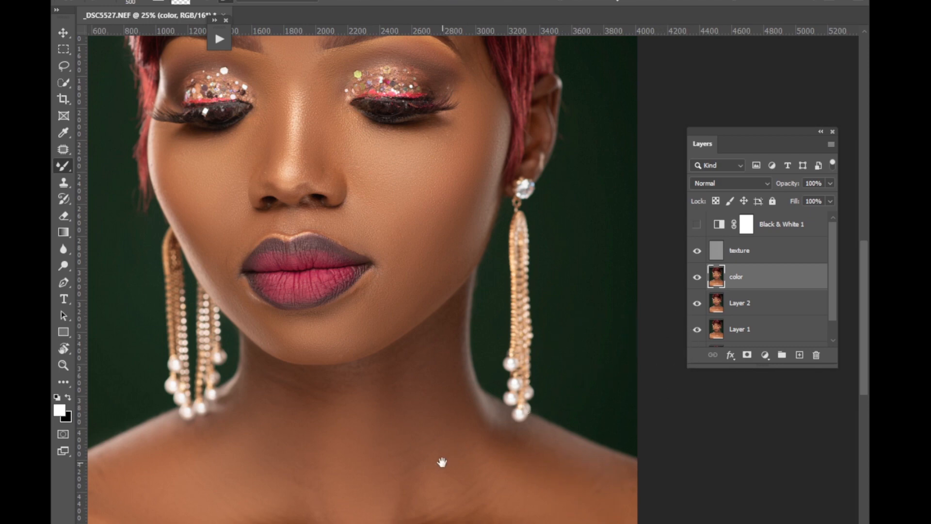
left_click_drag(442, 455, 465, 292)
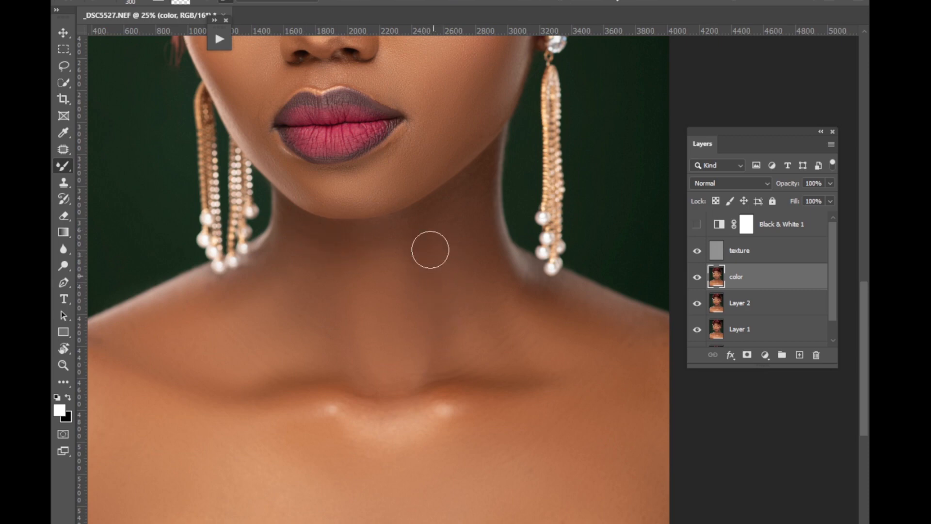
Group the texture and color layers and toggle the group's visibility to compare the portrait before and after.
left_click(753, 252)
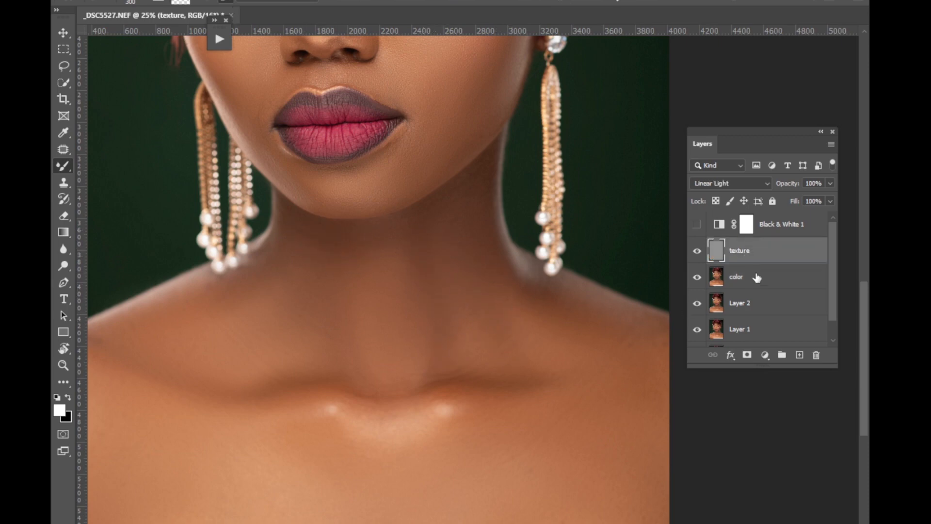
left_click(749, 281, "shift")
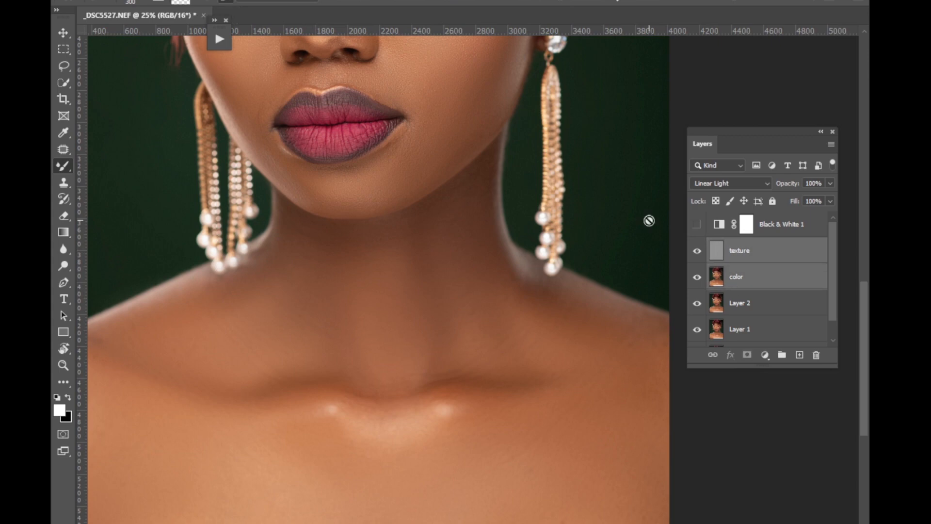
key("ctrl+g")
key("ctrl+minus")
key("ctrl+minus")
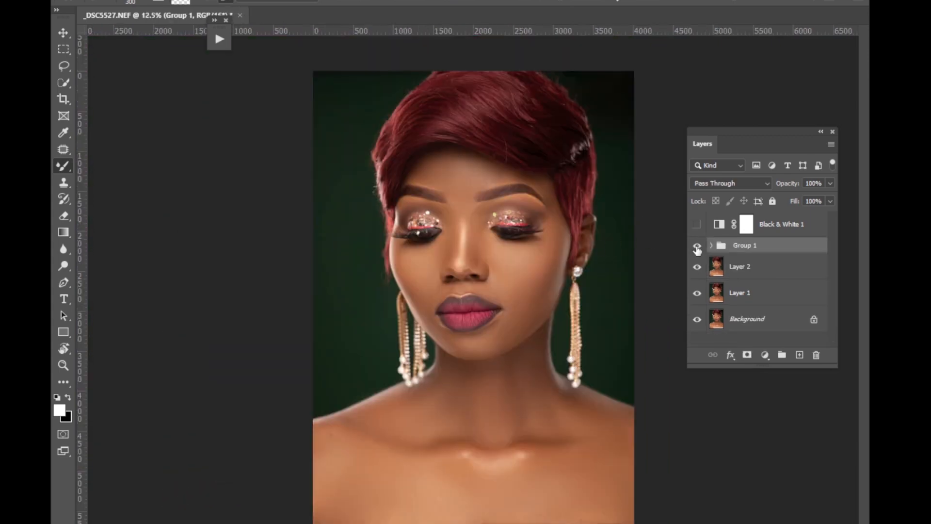
left_click(697, 246)
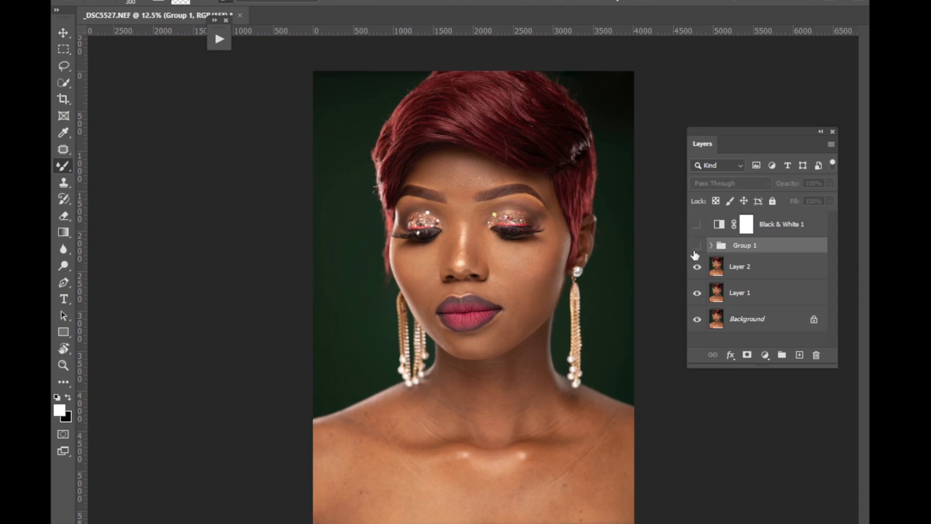
left_click(697, 246)
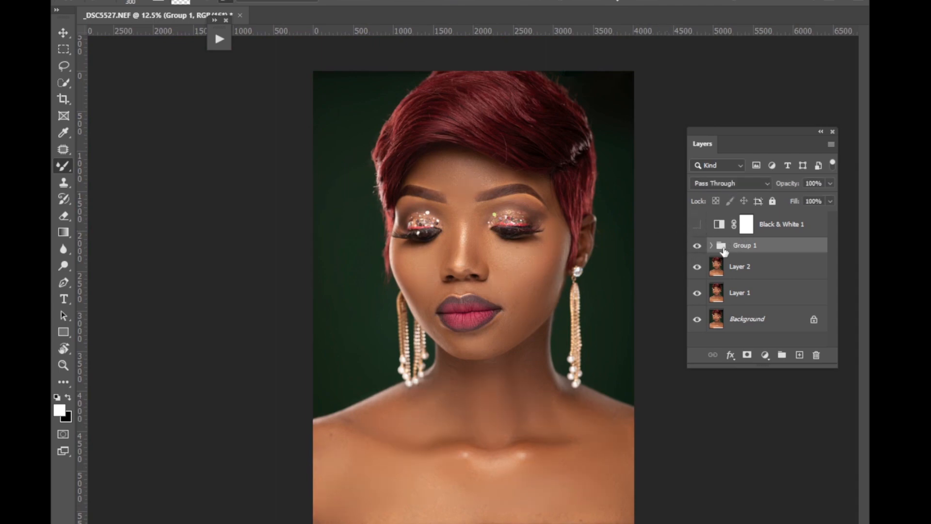
Select the color layer inside the group and blend the shoulders and chest above the white top with the 300 px Mixer Brush.
left_click(712, 246)
left_click(739, 301)
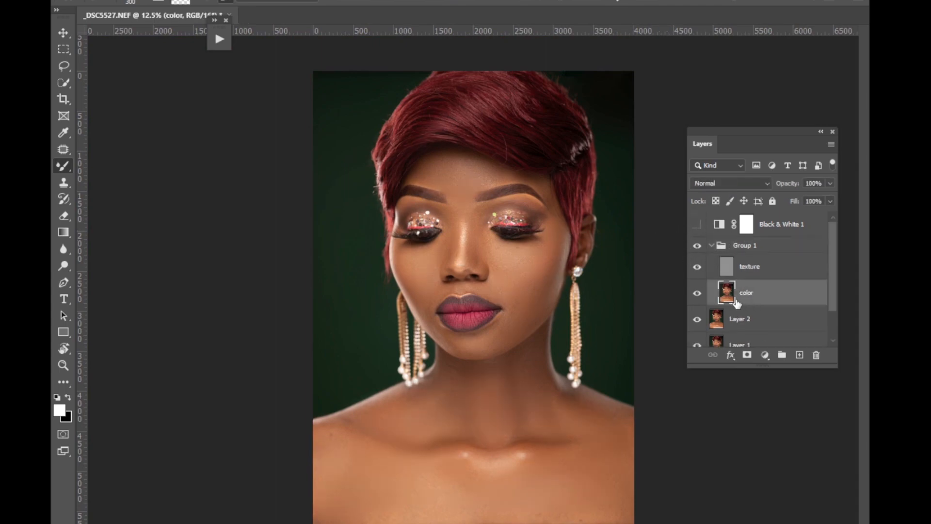
right_click(68, 167)
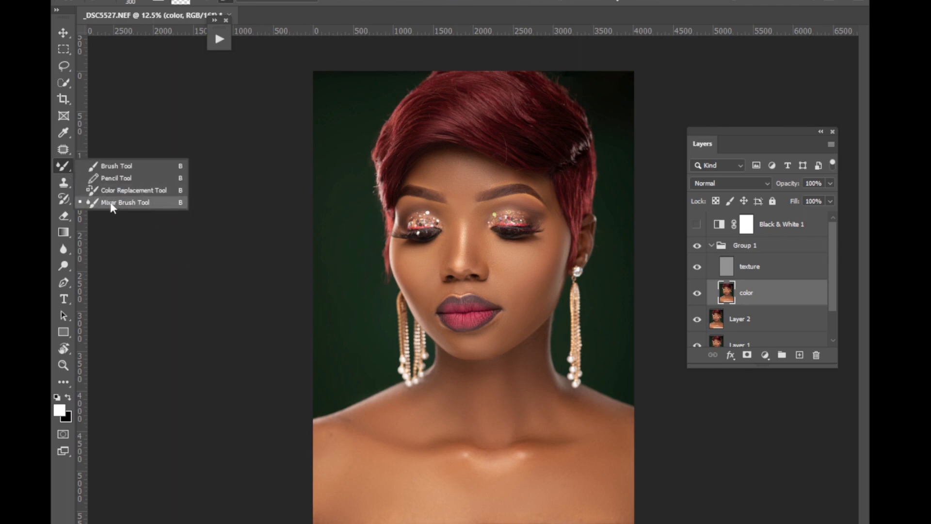
left_click(111, 203)
key("ctrl+plus")
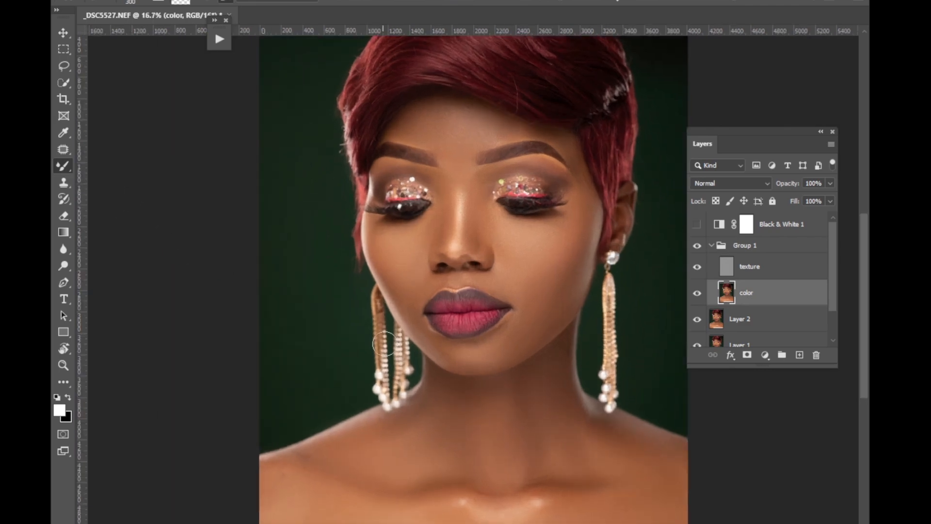
left_click_drag(397, 418, 462, 260)
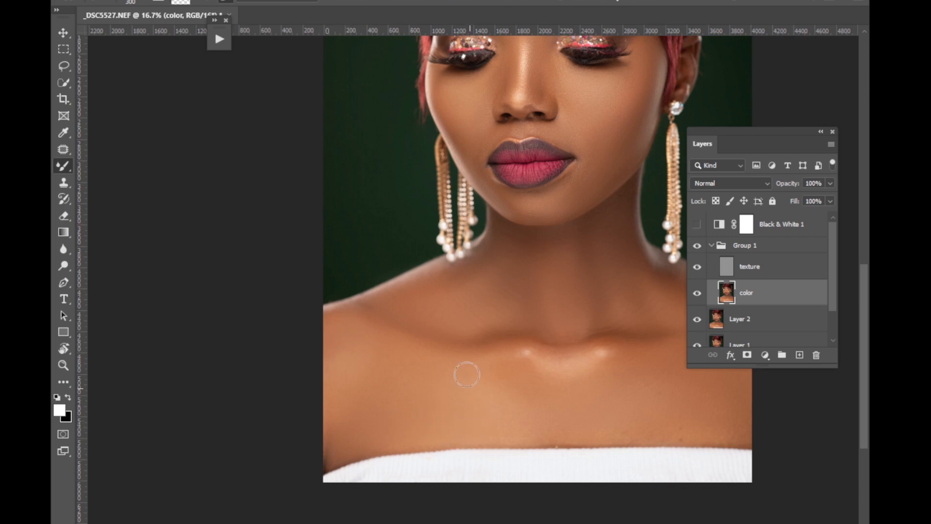
left_click_drag(557, 381, 437, 373)
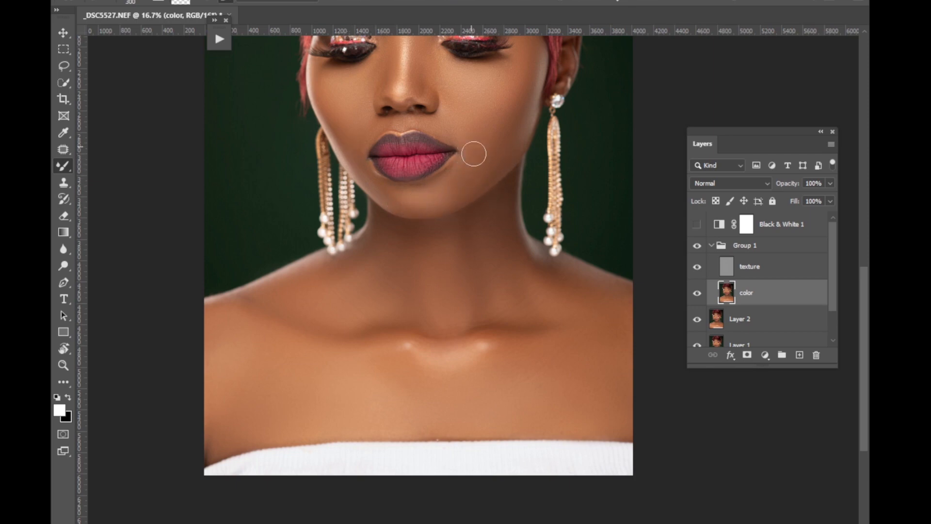
Blend the skin around the eye on the visible ear's side with the Mixer Brush at 90 to 150 px.
mouse_move(862, 289)
left_mouse_down()
mouse_move(862, 243)
mouse_move(861, 251)
left_mouse_up()
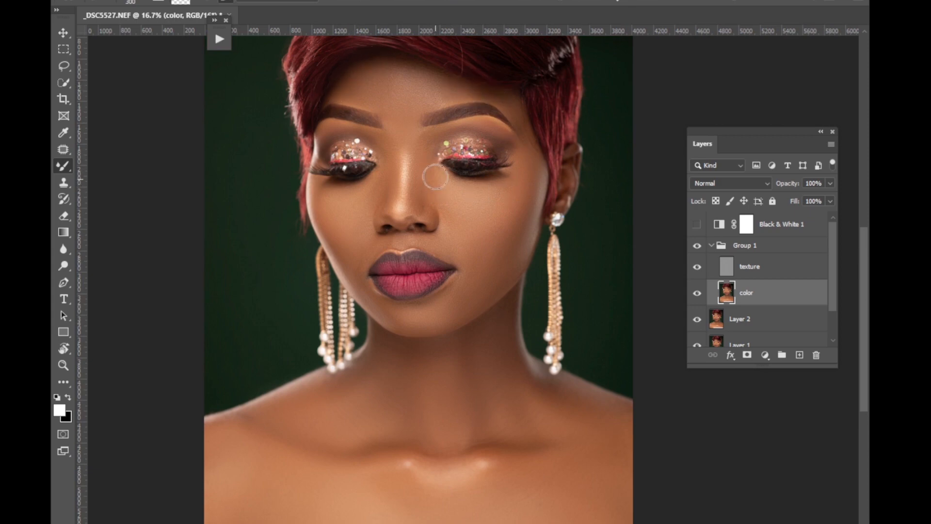
left_click_drag(437, 102, 460, 193)
key("ctrl+plus")
key("ctrl+plus")
key("ctrl+plus")
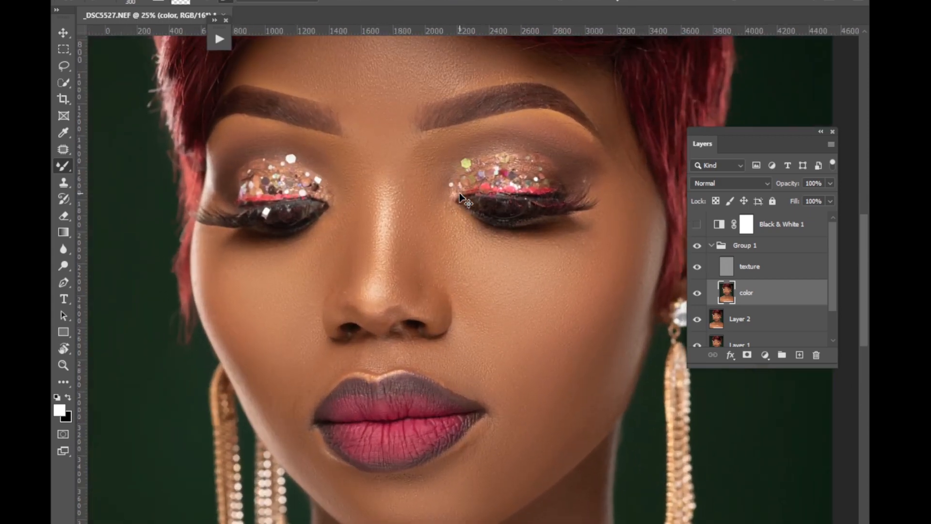
key("bracketleft")
key("bracketleft")
key("bracketleft")
key("bracketleft")
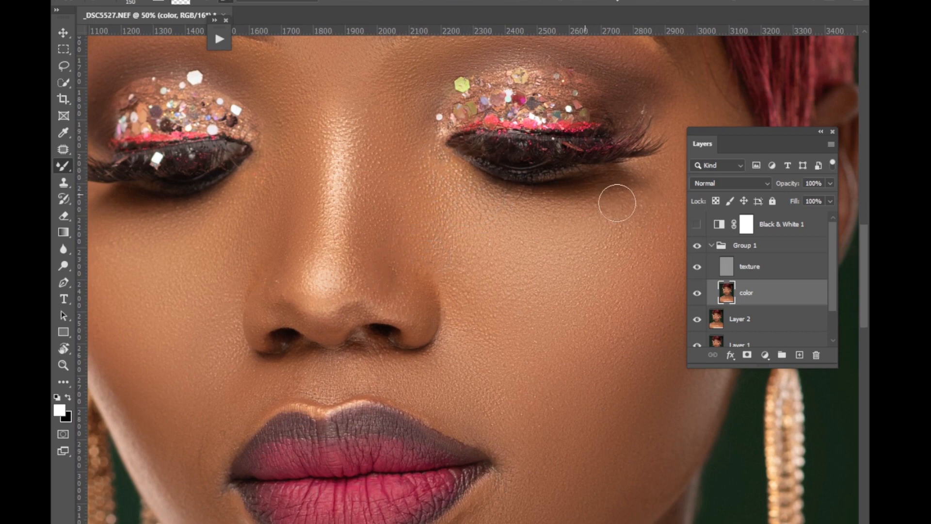
key("bracketleft")
key("bracketleft")
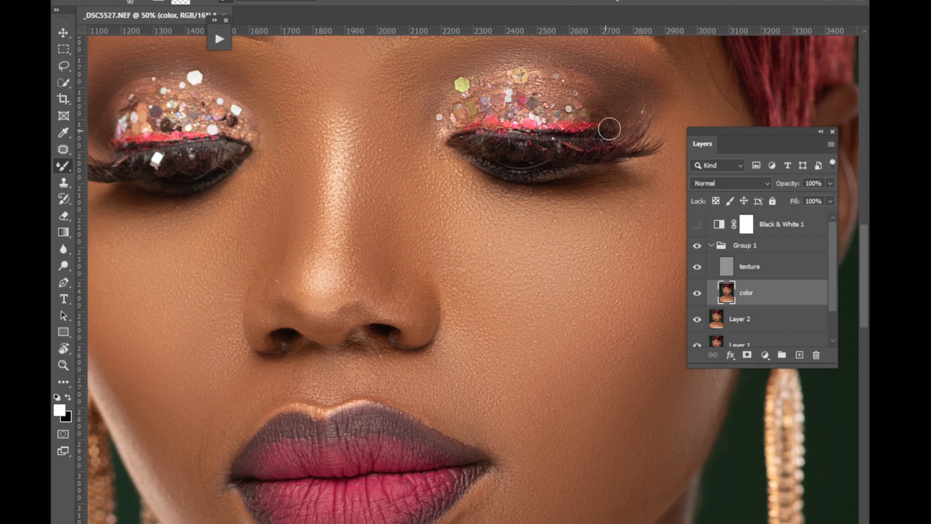
key("bracketright")
key("bracketright")
key("bracketright")
key("ctrl+minus")
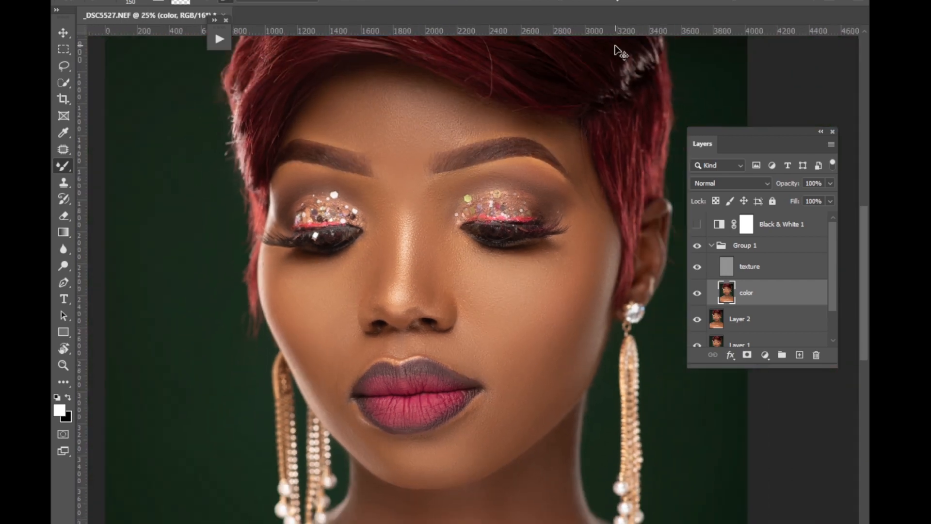
Clean the skin texture of the visible ear's side cheek on the texture layer with a 30 px Clone Stamp.
key("ctrl+plus")
key("ctrl+plus")
key("ctrl+plus")
mouse_move(556, 314)
left_mouse_down()
mouse_move(542, 317)
mouse_move(501, 279)
mouse_move(517, 310)
mouse_move(501, 293)
left_mouse_up()
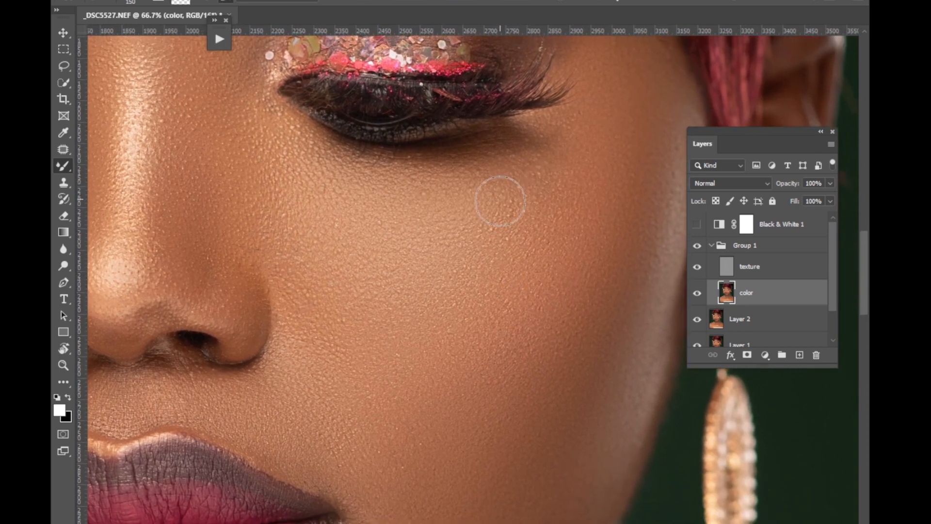
left_click(737, 264)
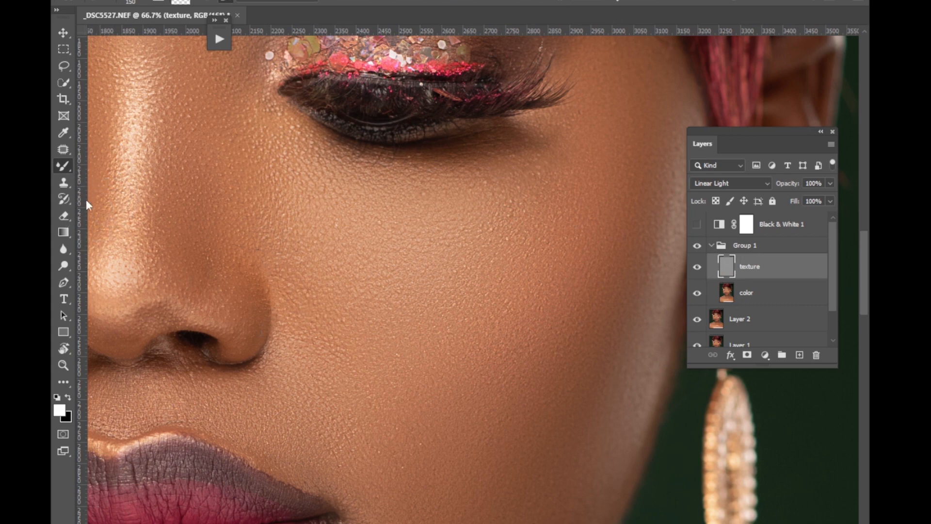
left_click(62, 185)
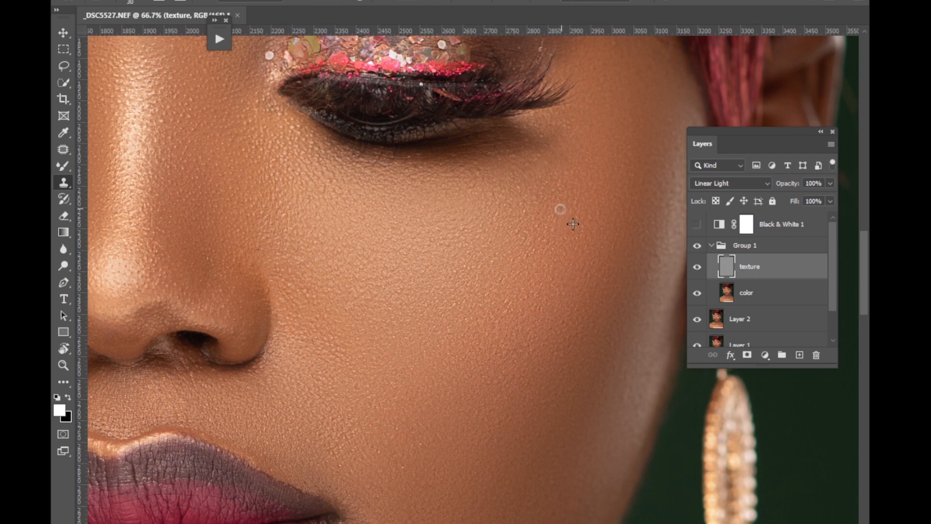
left_click(550, 333, "alt")
left_click_drag(542, 312, 542, 306)
left_click(558, 339)
left_click(402, 469)
Clone out small texture flaws on the opposite cheek with the 30 px Clone Stamp.
left_click_drag(581, 523, 461, 522)
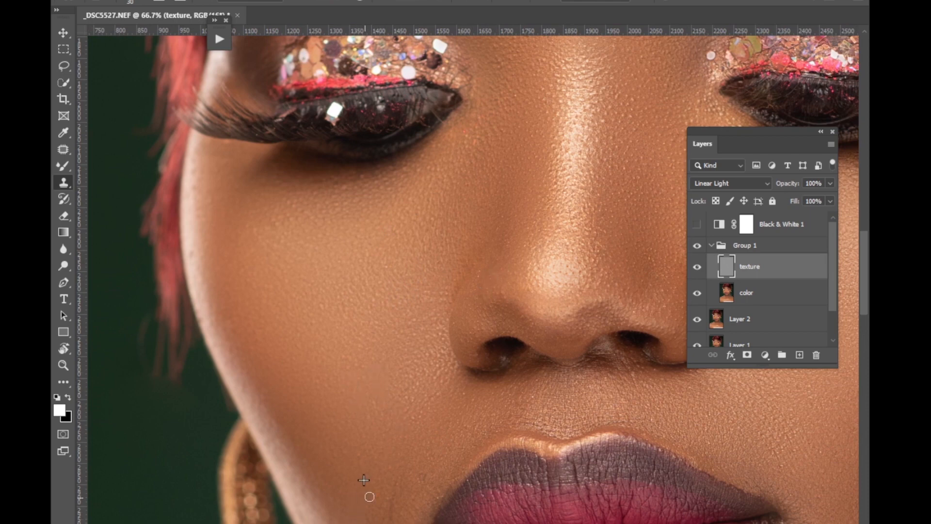
left_click(472, 401, "alt")
left_click_drag(276, 223, 308, 216)
Clone over texture flaws on the forehead and the stray hairs between the brow and glitter lid on the visible ear's side.
left_click_drag(866, 258, 850, 172)
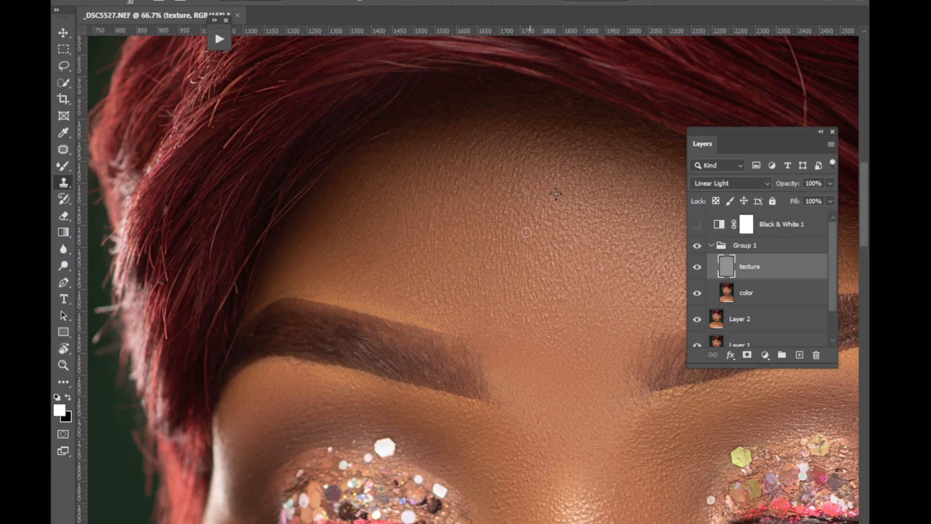
scroll(501, 183, "right", 5)
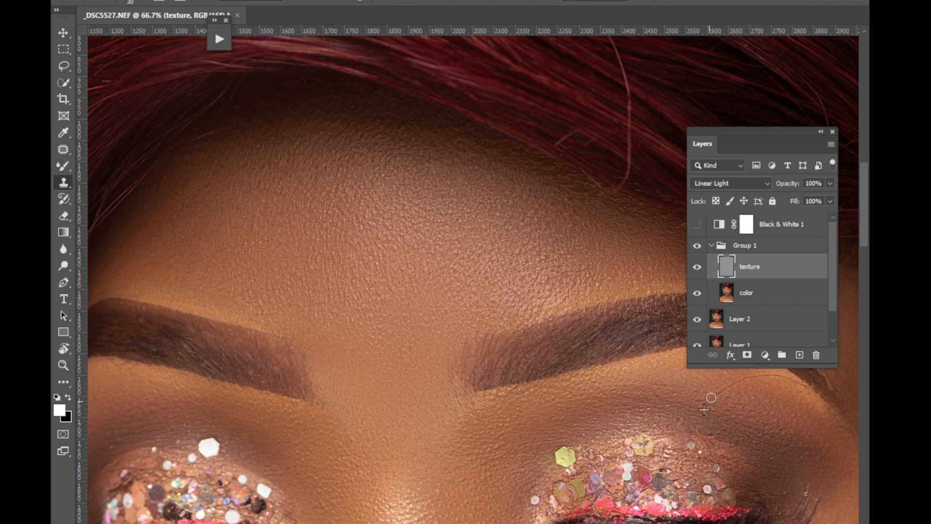
scroll(610, 454, "right", 5)
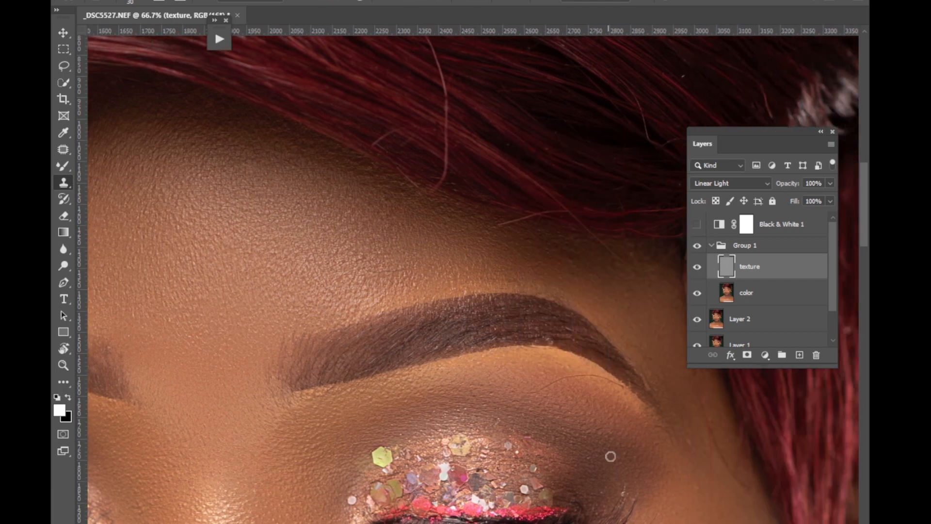
mouse_move(553, 384)
left_mouse_down()
mouse_move(575, 391)
mouse_move(559, 380)
mouse_move(592, 387)
mouse_move(580, 376)
mouse_move(600, 388)
mouse_move(591, 372)
mouse_move(619, 385)
left_mouse_up()
left_click(625, 469, "alt")
left_click_drag(620, 490, 627, 492)
left_click(639, 480, "alt")
Enlarge the Clone Stamp to 45 px and remove the stray hairs along the temple hairline on the visible ear's side.
scroll(473, 275, "right", 3)
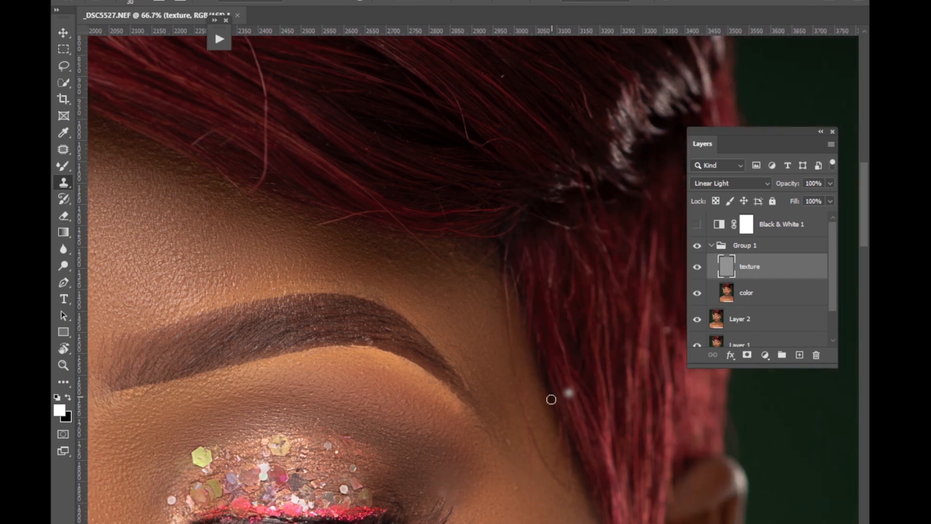
key("bracketright")
key("bracketright")
key("bracketright")
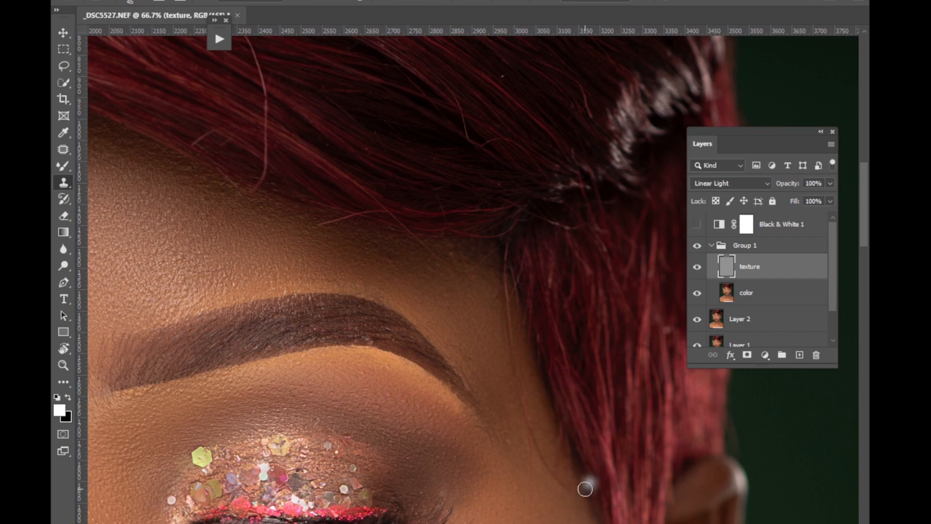
left_click(571, 489, "alt")
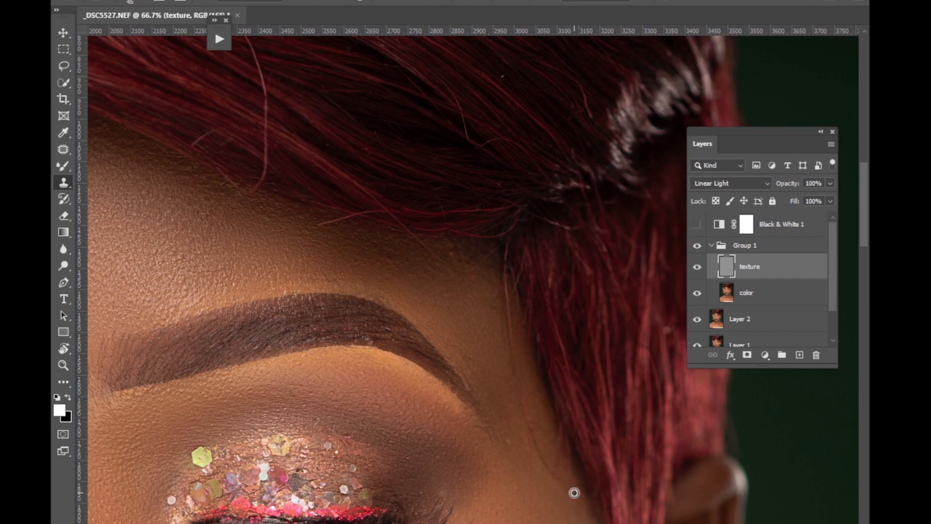
left_click(550, 471)
left_click(564, 466, "alt")
left_click_drag(542, 458, 538, 457)
left_click(548, 435, "alt")
left_click(534, 443)
left_click(529, 426)
left_click(547, 399, "alt")
left_click_drag(524, 412, 520, 400)
left_click_drag(511, 368, 509, 313)
Clone over flaws between the arched brow and the hairline on the visible ear's side and review the whole portrait.
left_click(464, 324, "alt")
mouse_move(477, 341)
left_mouse_down()
mouse_move(486, 321)
mouse_move(477, 344)
left_mouse_up()
left_click(401, 285, "alt")
left_click_drag(396, 267, 395, 260)
left_click_drag(451, 268, 455, 272)
left_click(454, 269, "alt")
left_click_drag(451, 248, 452, 246)
key("ctrl+0")
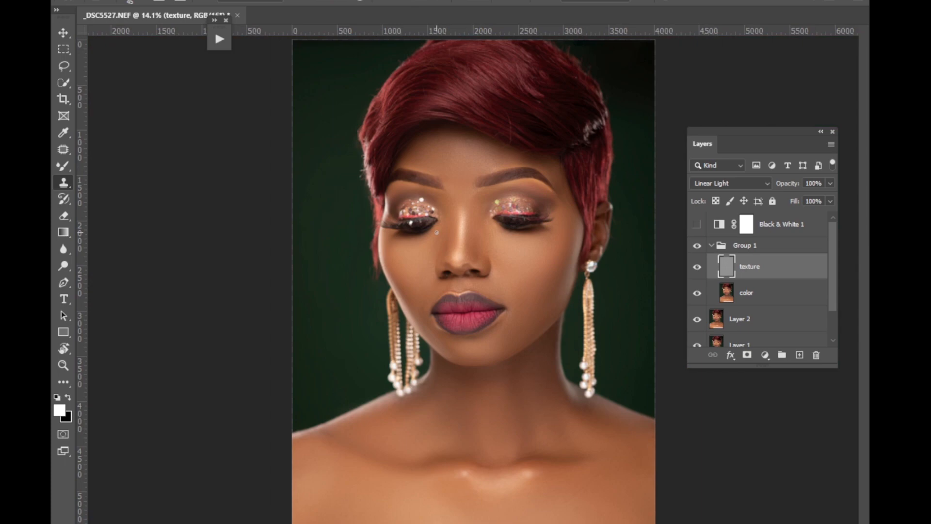
key("ctrl+plus")
key("ctrl+plus")
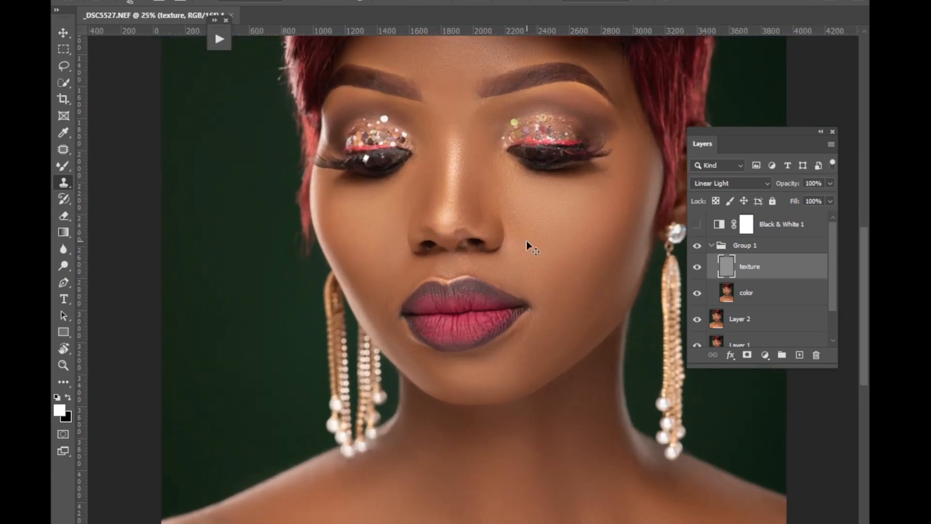
key("ctrl+minus")
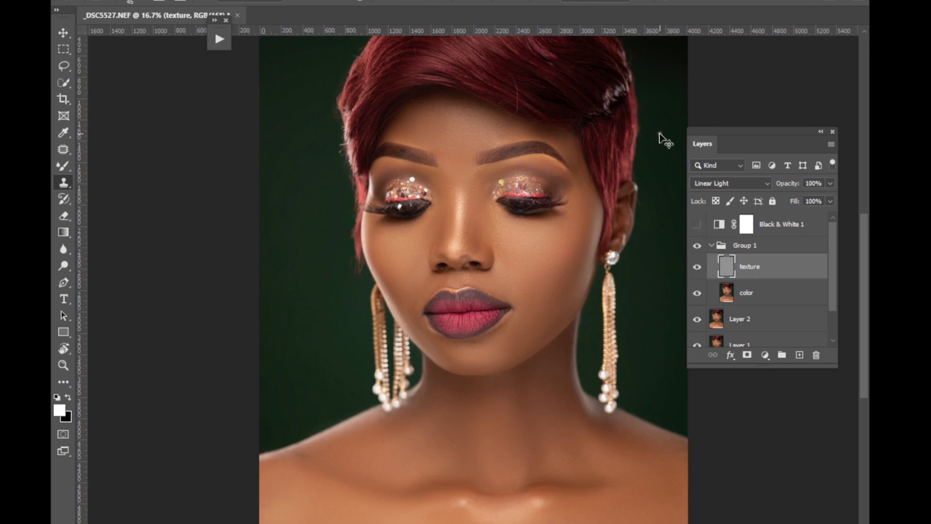
Crop the portrait slightly tighter around the head and shoulders, trimming the crown, the lower chest and a little from both sides.
key("ctrl+plus")
key("ctrl+plus")
key("ctrl+minus")
key("ctrl+minus")
key("ctrl+minus")
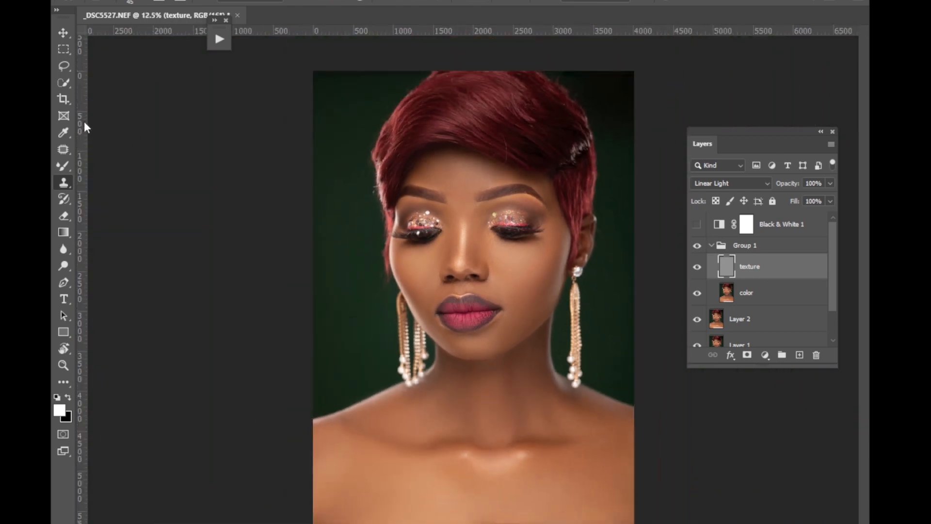
left_click(66, 100)
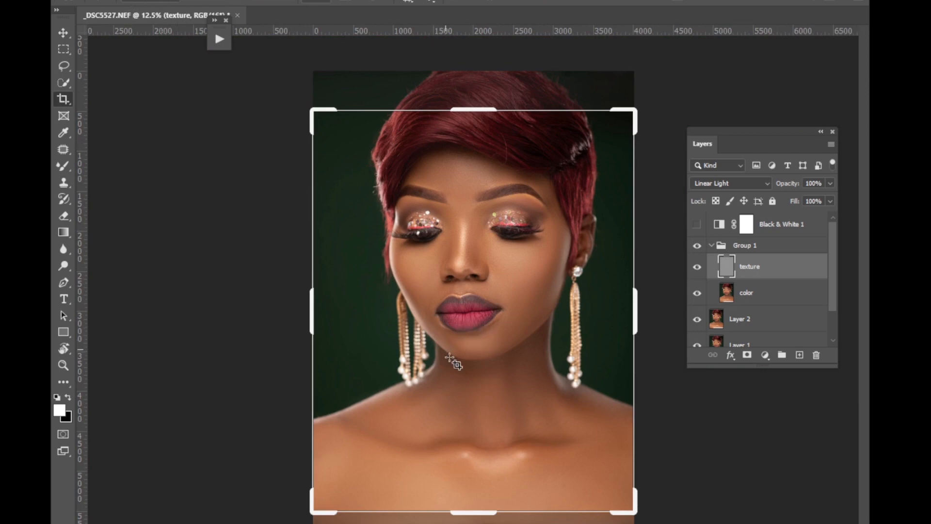
left_click_drag(453, 358, 492, 308)
left_click(698, 1)
mouse_move(483, 512)
left_mouse_down()
mouse_move(484, 521)
mouse_move(485, 507)
left_mouse_up()
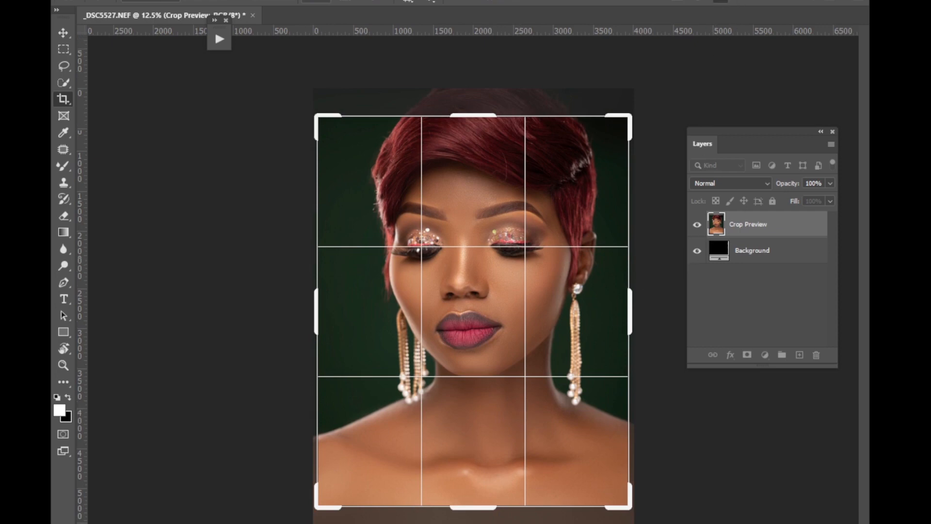
key("Return")
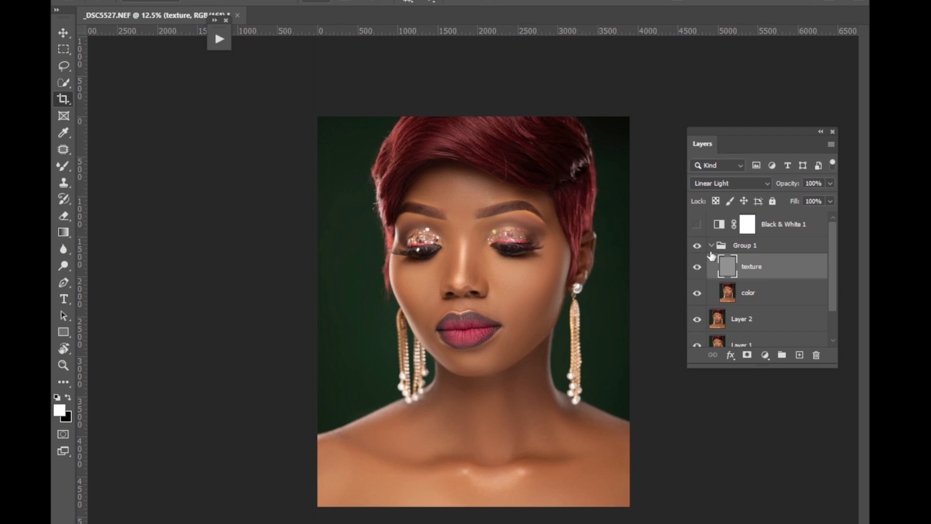
Delete the Black & White 1 adjustment layer and collapse Group 1.
left_click(796, 228)
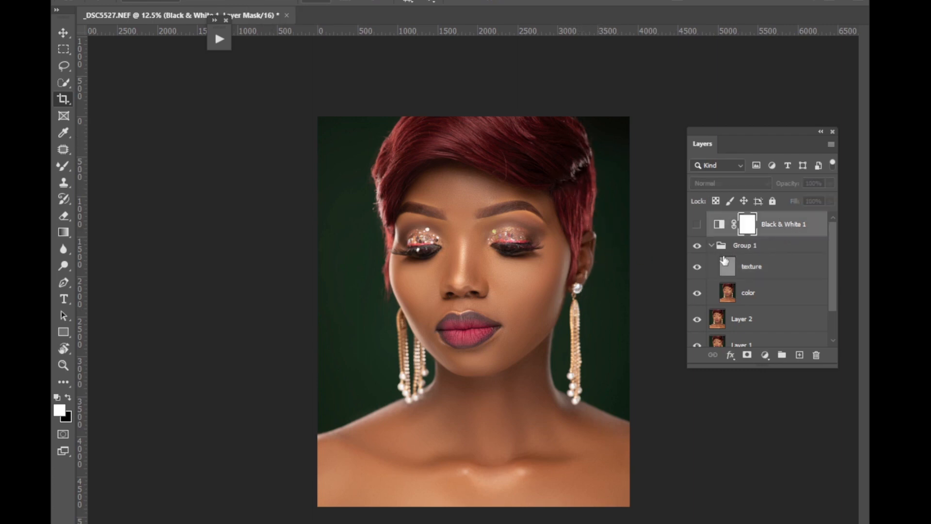
key("Delete")
left_click(711, 219)
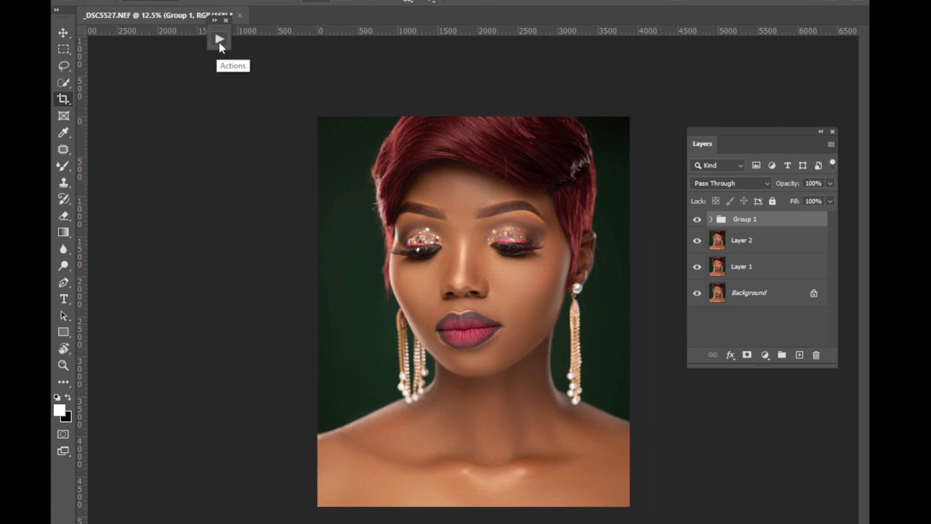
Run the Complete Dodge And Burn action to build its dodge and burn groups.
left_click(219, 41)
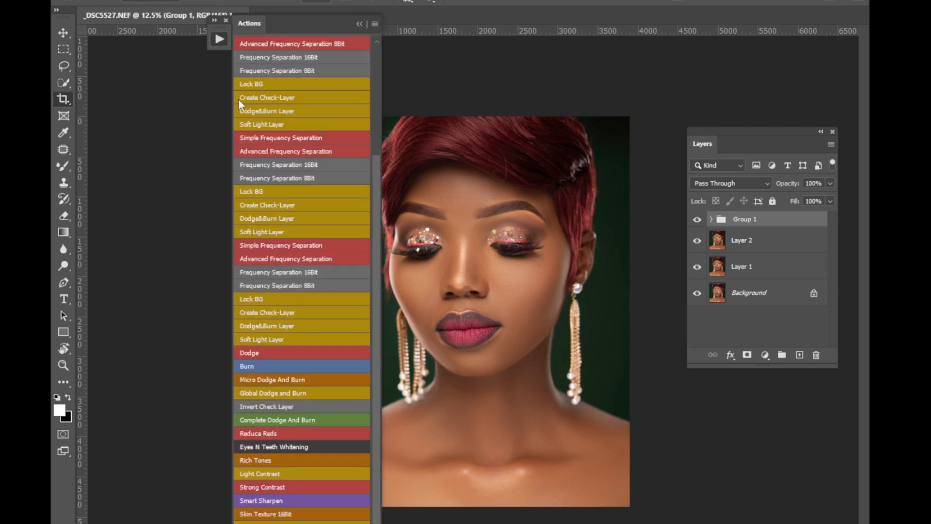
left_click(269, 421)
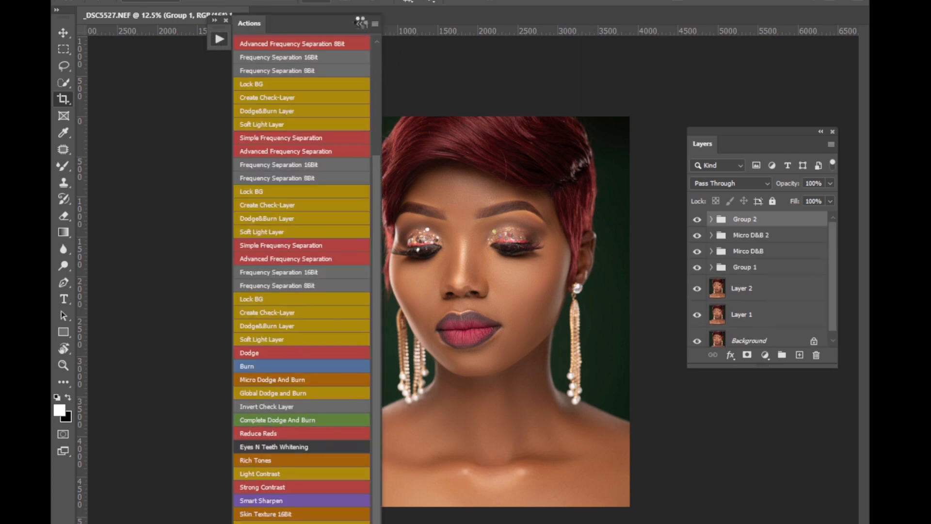
left_click(359, 22)
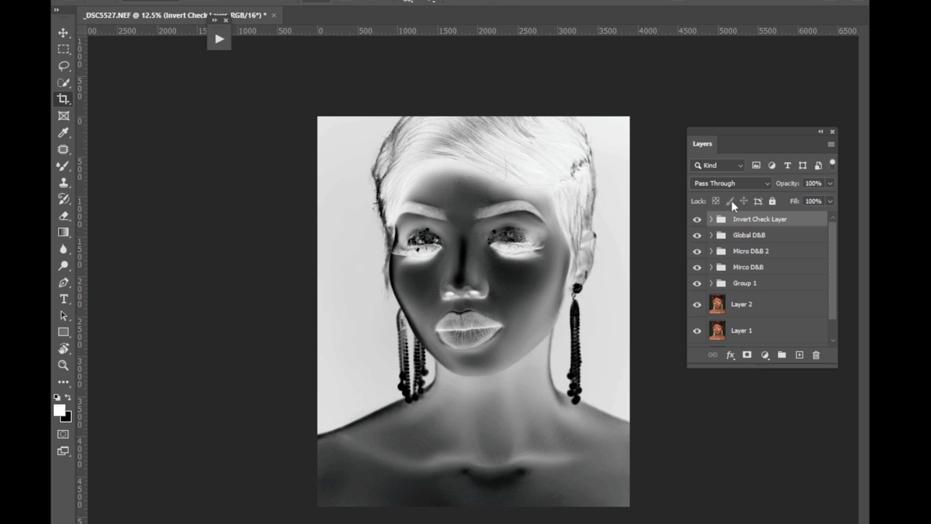
Brighten the midtones of the Levels 1 adjustment inside the Invert Check Layer group.
left_click(711, 220)
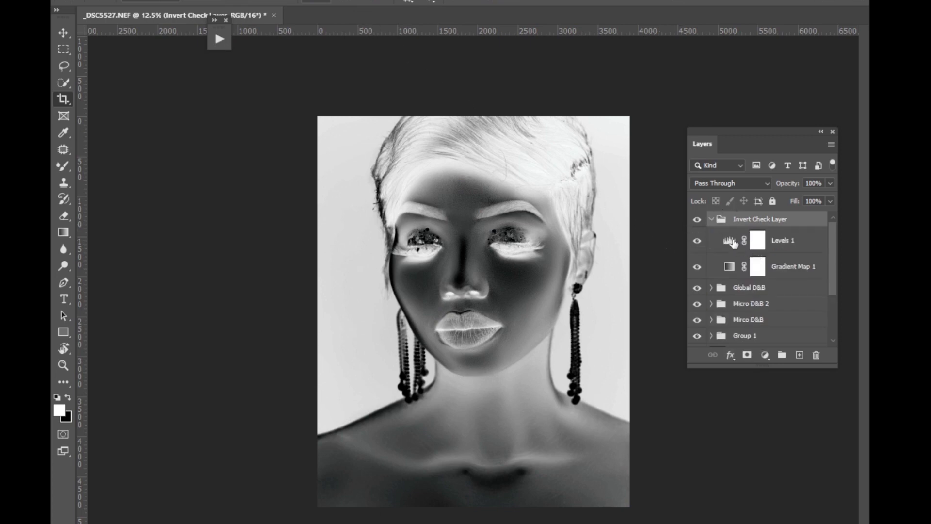
double_click(732, 241)
left_click_drag(560, 264, 549, 264)
left_click(584, 129)
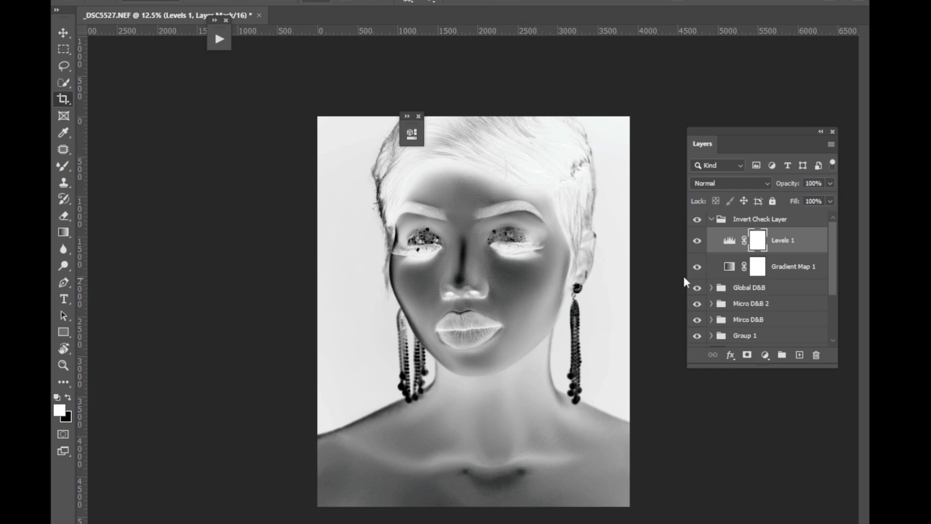
Target the Dodge layer in the Global D&B group and switch to the Brush tool with 0% hardness.
left_click(711, 288)
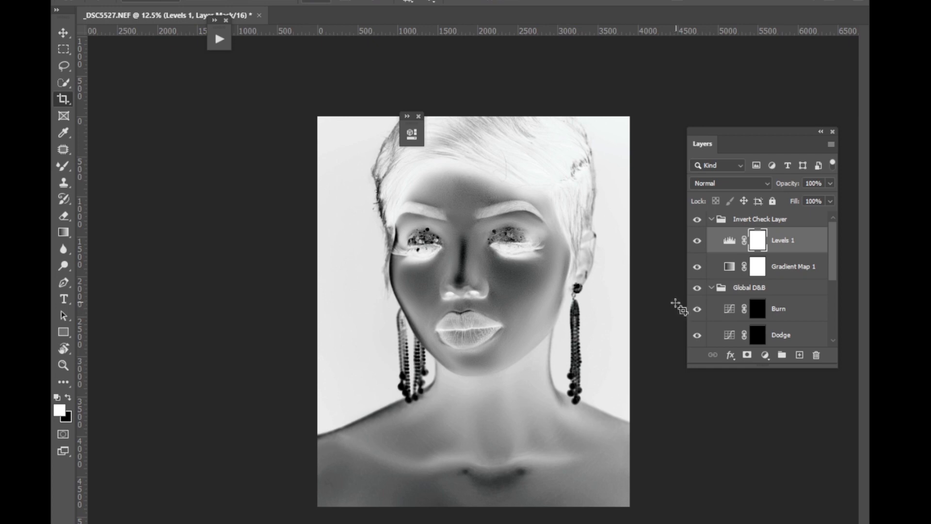
left_click(766, 333)
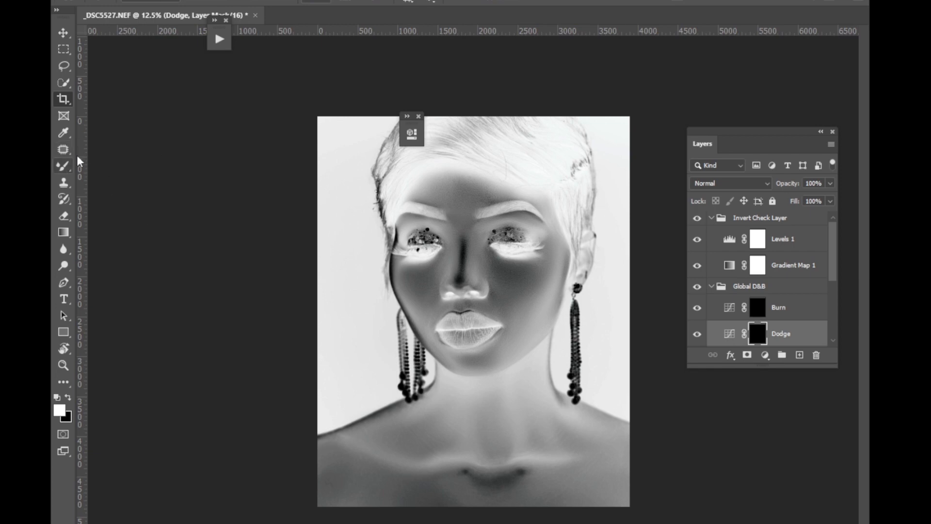
right_click(63, 166)
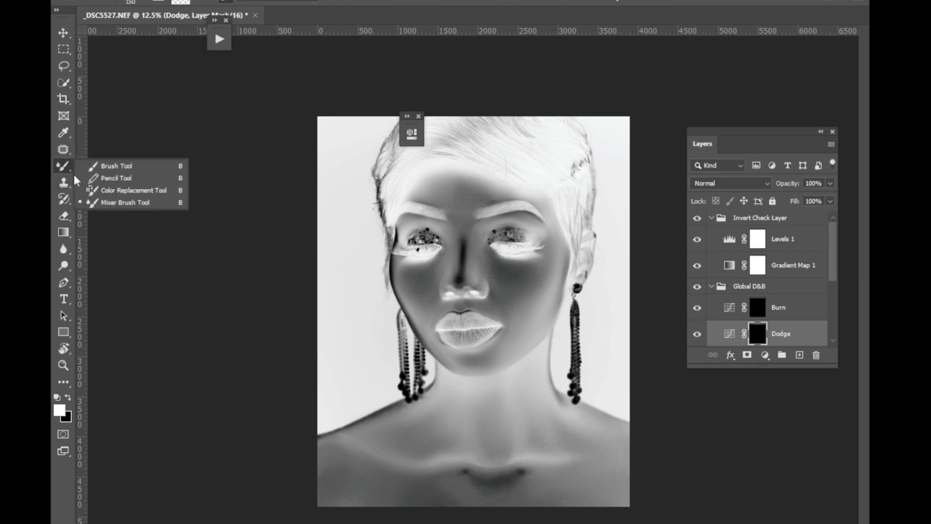
left_click(146, 165)
left_click(145, 4)
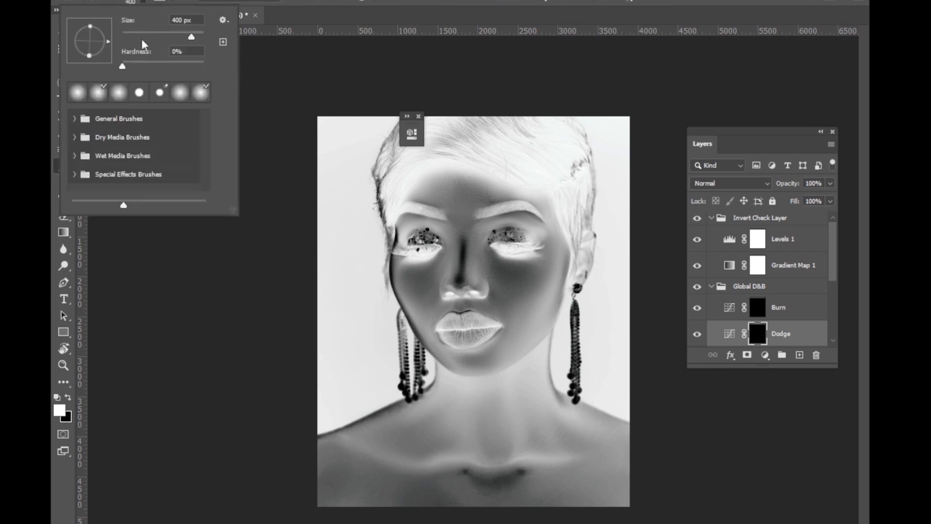
left_click_drag(126, 63, 113, 57)
key("Return")
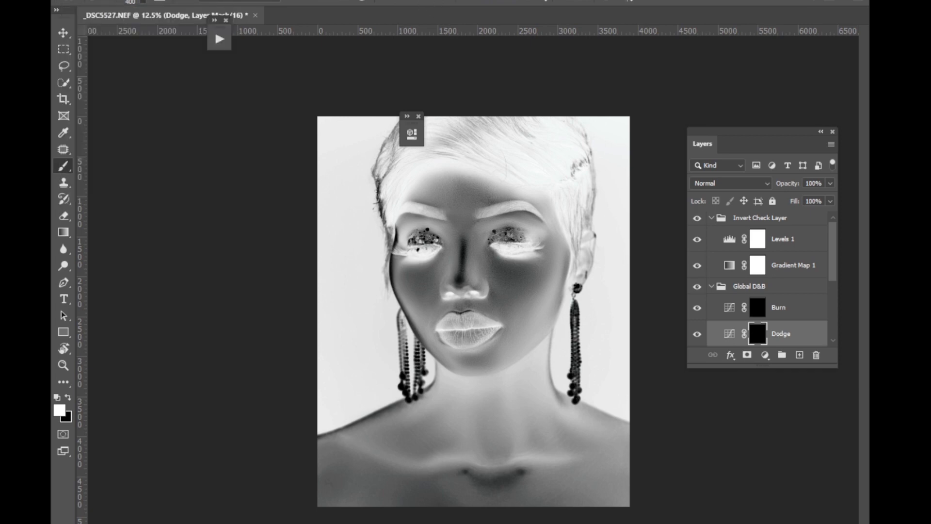
Reduce the brush to 70 px and close the floating Properties panel covering the face.
left_click(426, 2)
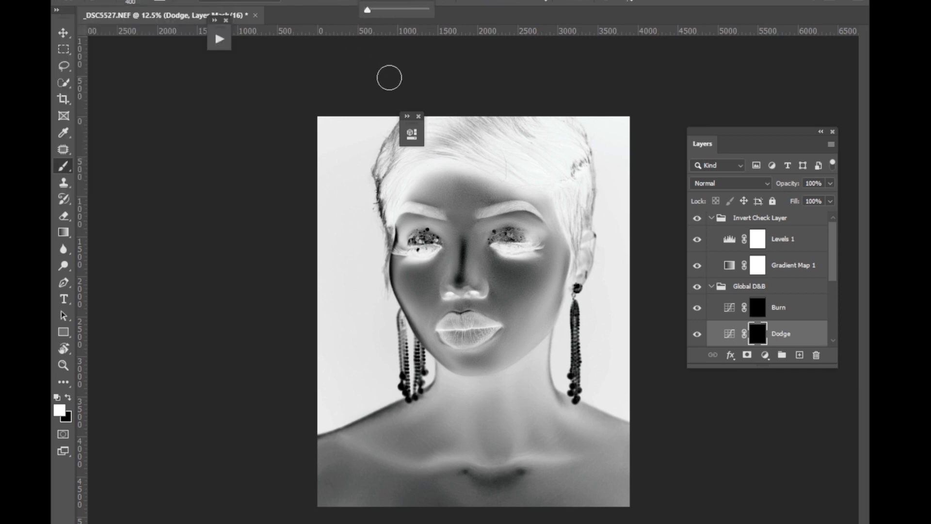
key("bracketleft")
key("bracketleft")
key("bracketleft")
key("bracketleft")
key("bracketleft")
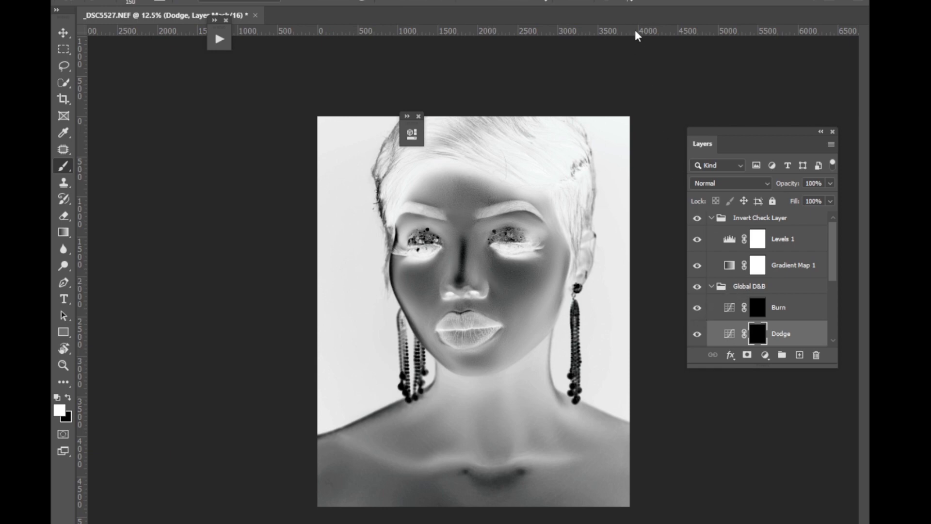
key("ctrl+plus")
key("ctrl+plus")
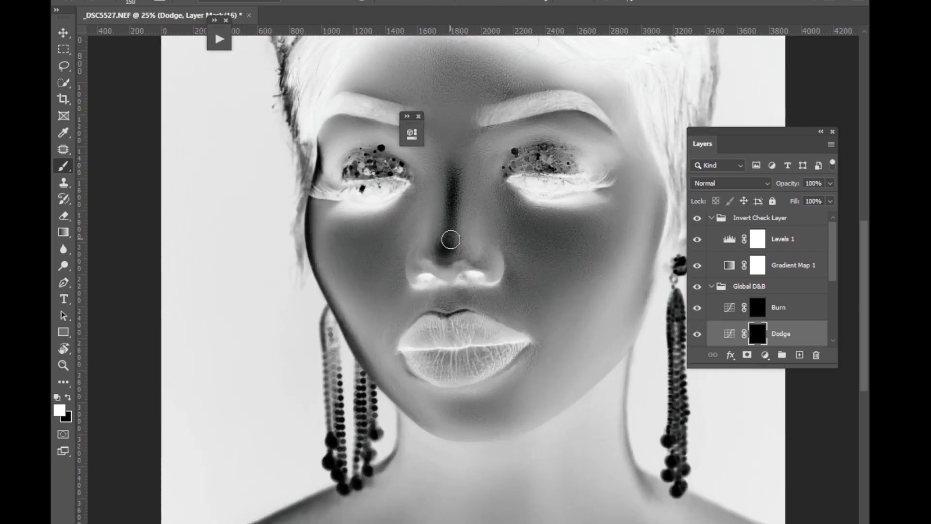
key("bracketleft")
key("bracketleft")
key("bracketleft")
left_click(420, 116)
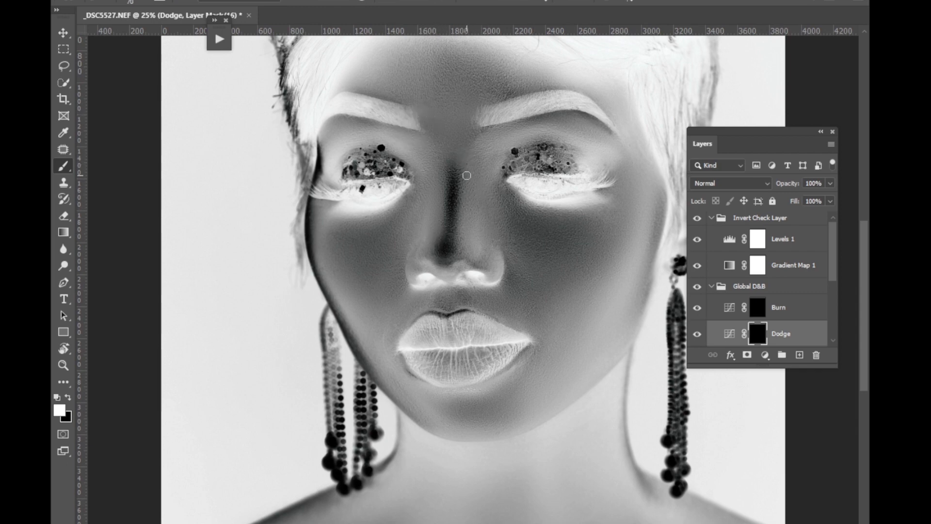
Give the brush full hardness for hard-edged strokes and raise its strength slider to the maximum.
left_click(173, 5)
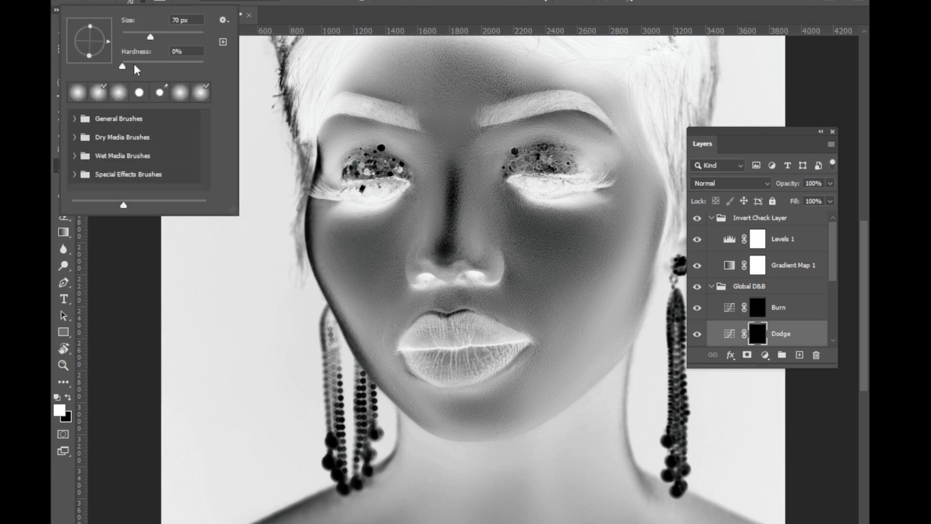
left_click_drag(125, 68, 214, 66)
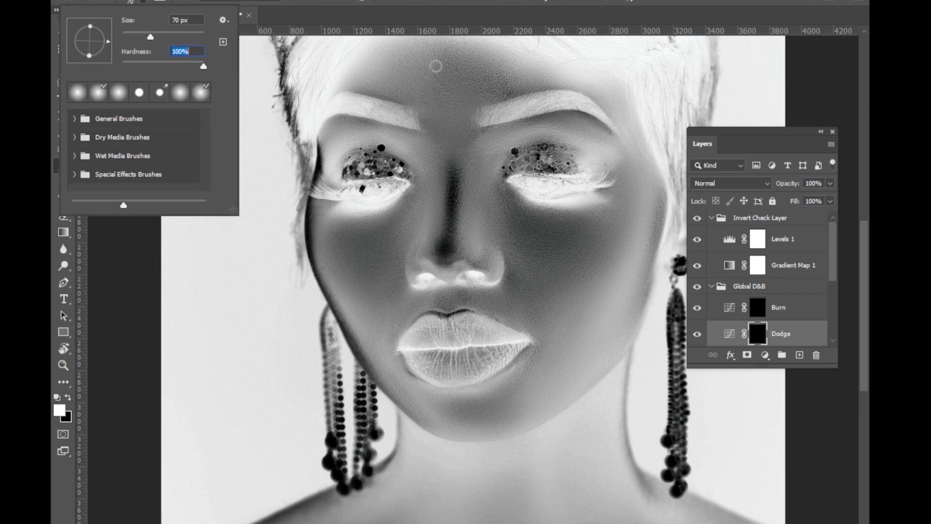
left_click(431, 2)
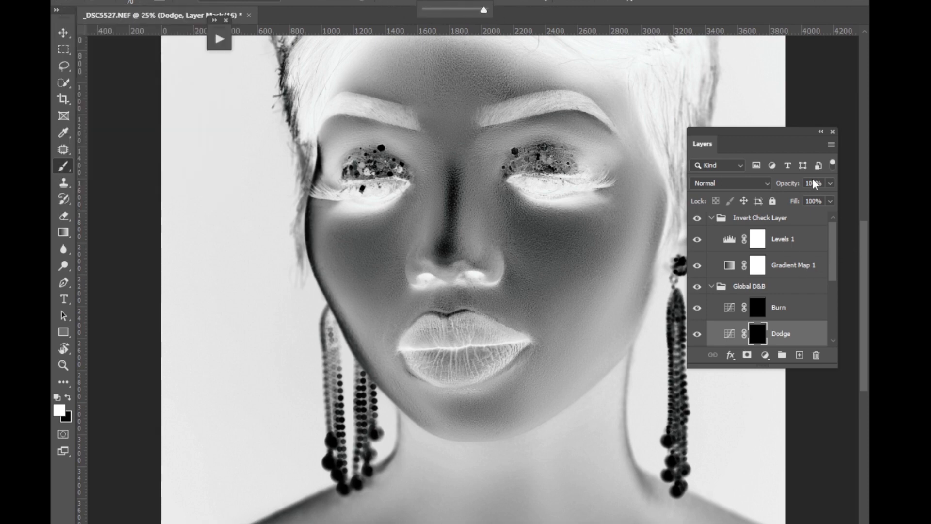
left_click(774, 141)
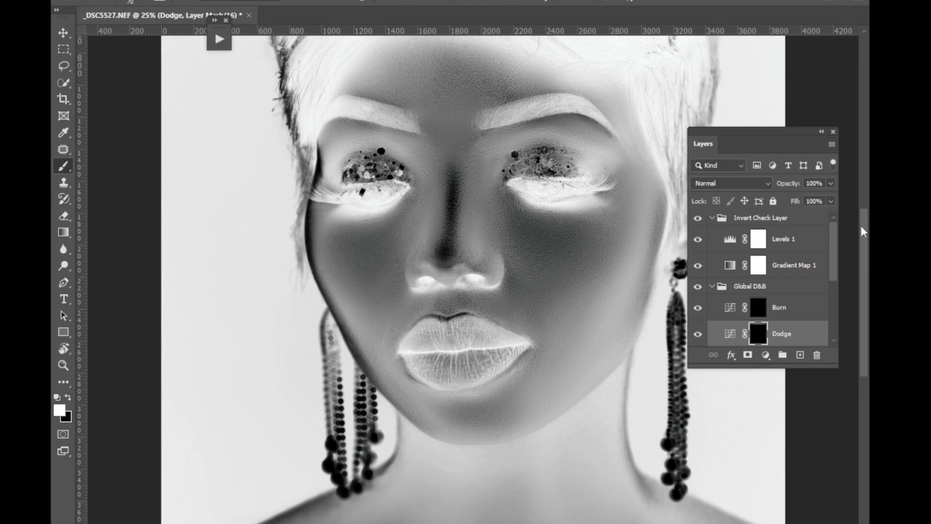
Paint white 50 px strokes on the Dodge mask across the central forehead, between the brows and down the nose bridge.
scroll(610, 61, "up", 2)
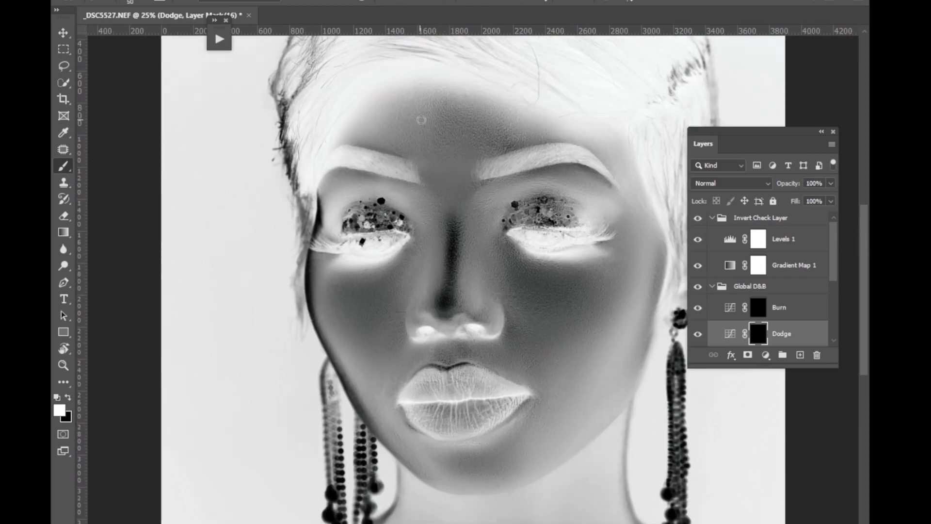
left_click_drag(409, 113, 488, 103)
left_click_drag(407, 127, 488, 116)
mouse_move(410, 136)
left_mouse_down()
mouse_move(491, 132)
mouse_move(432, 149)
mouse_move(490, 141)
left_mouse_up()
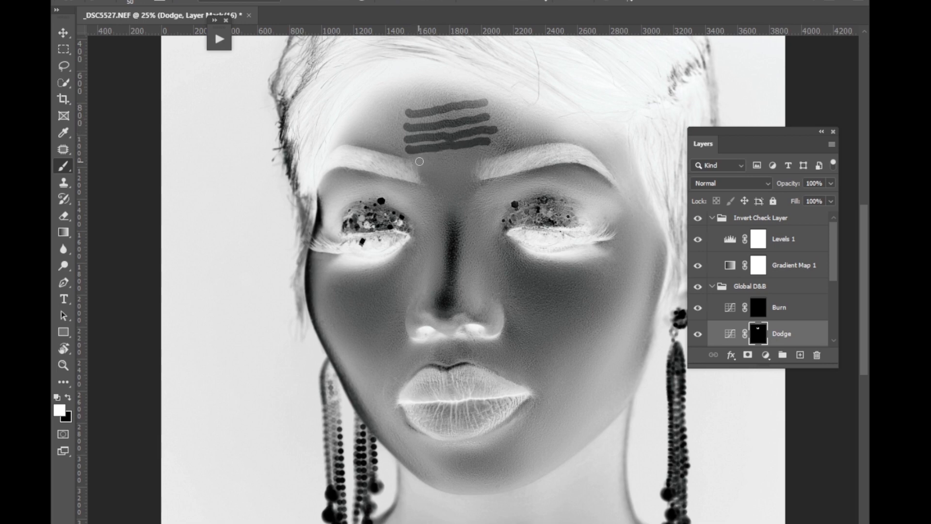
mouse_move(420, 161)
left_mouse_down()
mouse_move(478, 154)
mouse_move(467, 167)
left_mouse_up()
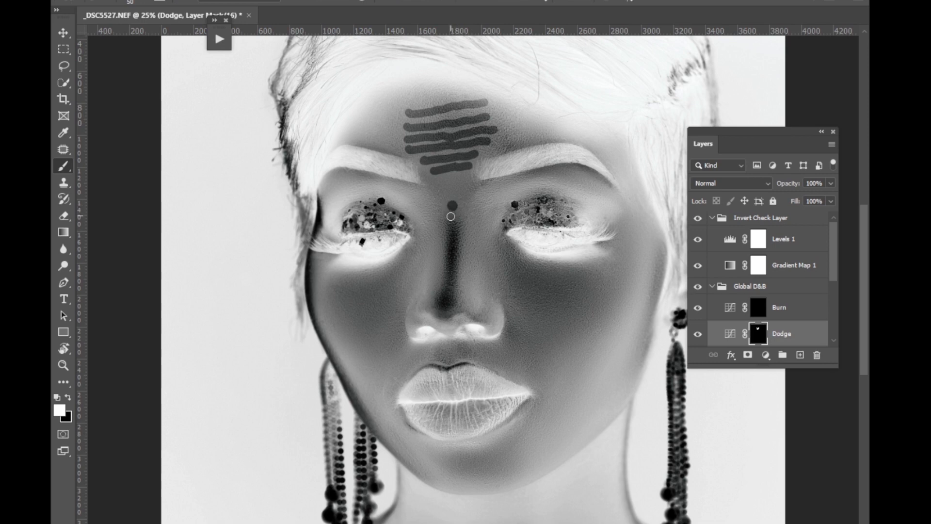
left_click(445, 308, "shift")
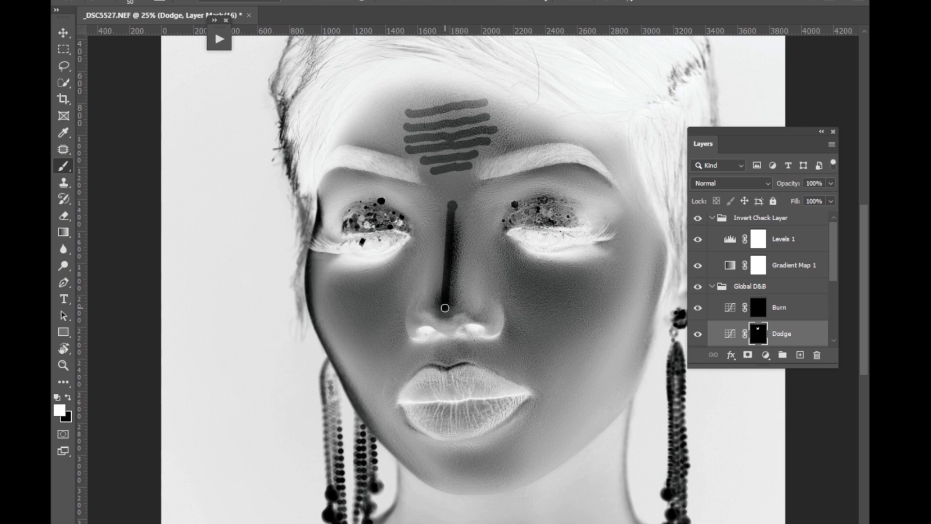
left_click_drag(454, 215, 450, 284)
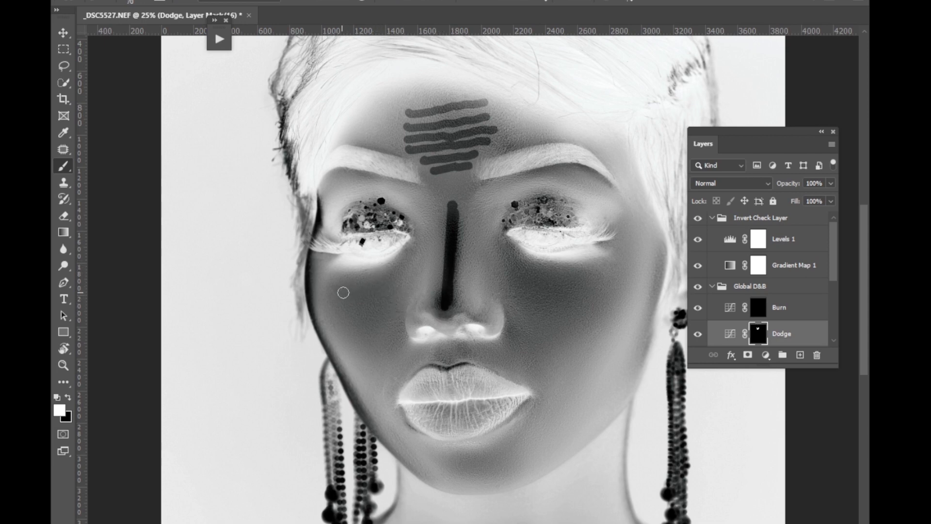
Paint rows of 70 px strokes on the Dodge mask across both cheeks, from below the eyes down beside the nose.
left_click_drag(343, 293, 400, 273)
left_click_drag(350, 306, 398, 291)
mouse_move(363, 322)
left_mouse_down()
mouse_move(396, 315)
mouse_move(397, 328)
left_mouse_up()
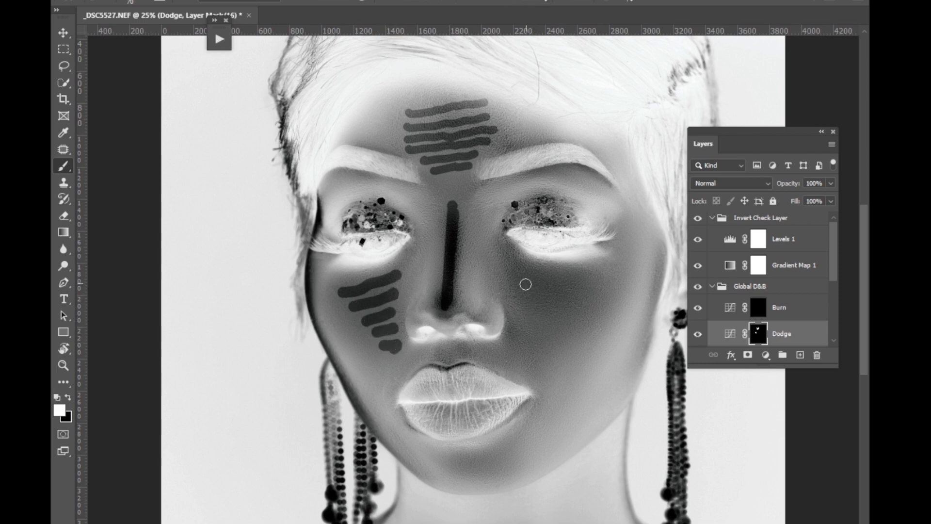
left_click_drag(514, 270, 597, 281)
left_click_drag(514, 288, 591, 294)
left_click_drag(514, 304, 580, 311)
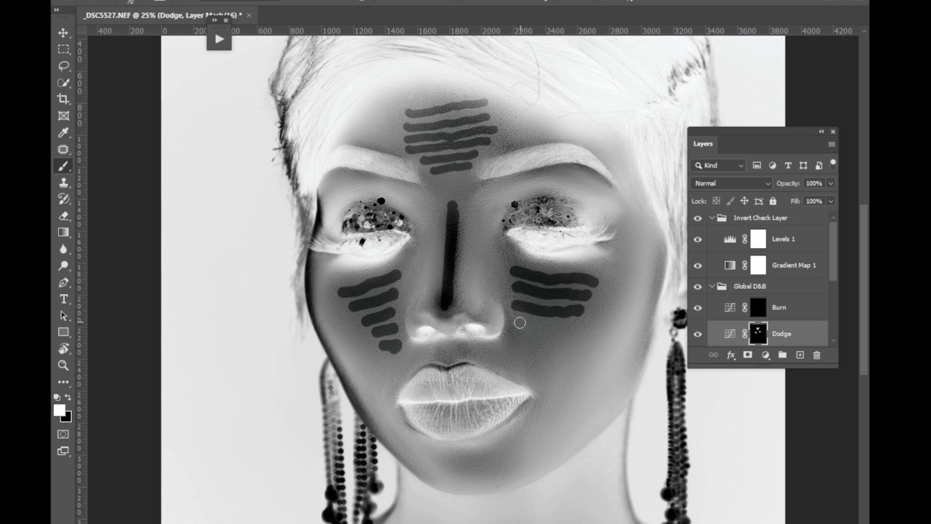
mouse_move(520, 322)
left_mouse_down()
mouse_move(559, 327)
mouse_move(526, 353)
left_mouse_up()
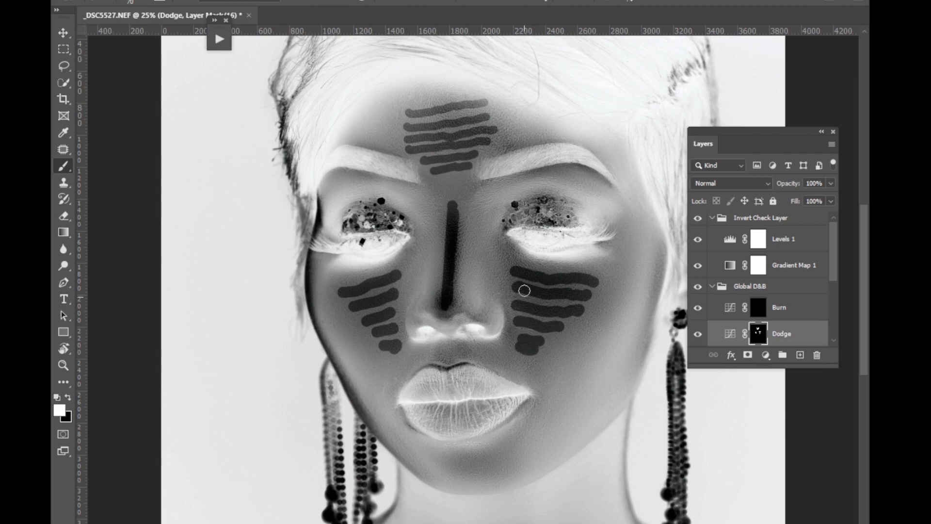
Add a dab under the inner eye corner on the visible ear's side and 50 px dodge strokes beneath both brows.
left_click_drag(517, 254, 522, 258)
left_click_drag(520, 178, 599, 178)
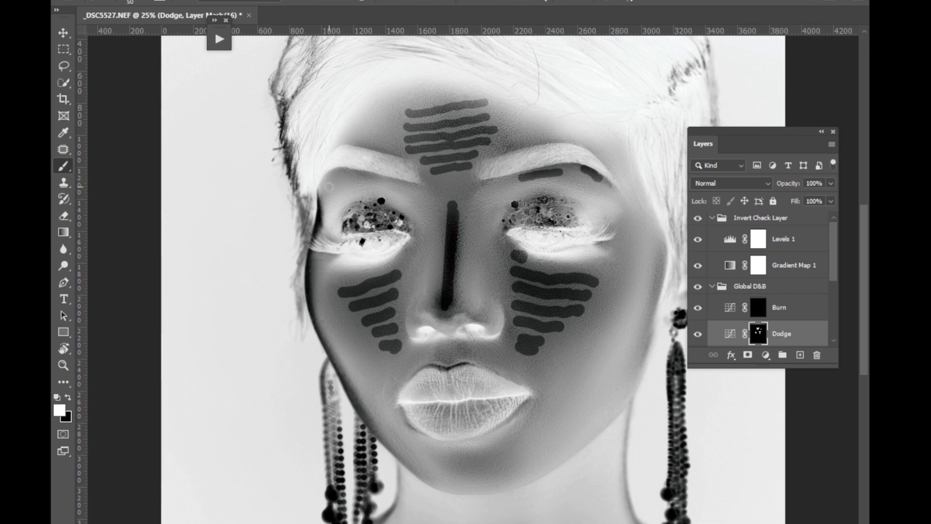
mouse_move(329, 187)
left_mouse_down()
mouse_move(354, 180)
mouse_move(347, 174)
left_mouse_up()
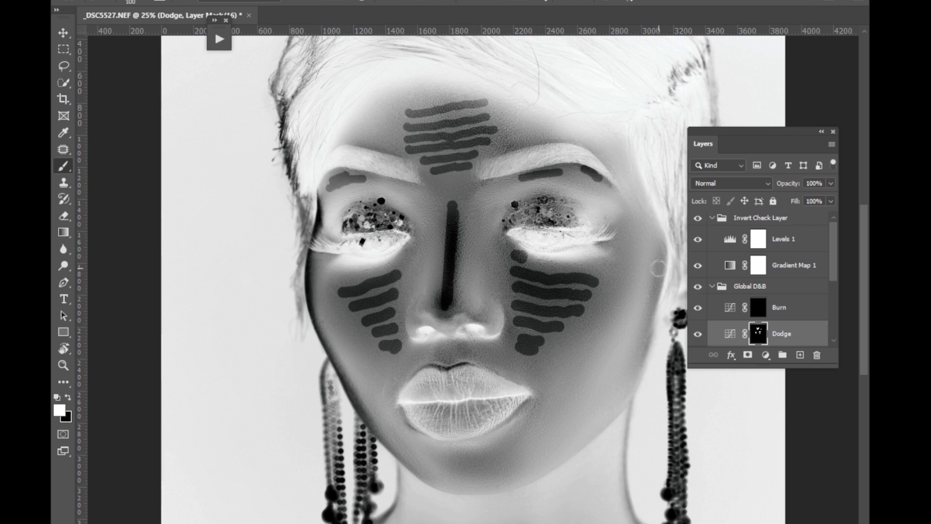
Enlarge the brush to 100 px and paint dodge strokes along the outer cheek and jaw contours on both sides of the face.
key("bracketright")
left_click_drag(659, 261, 633, 371)
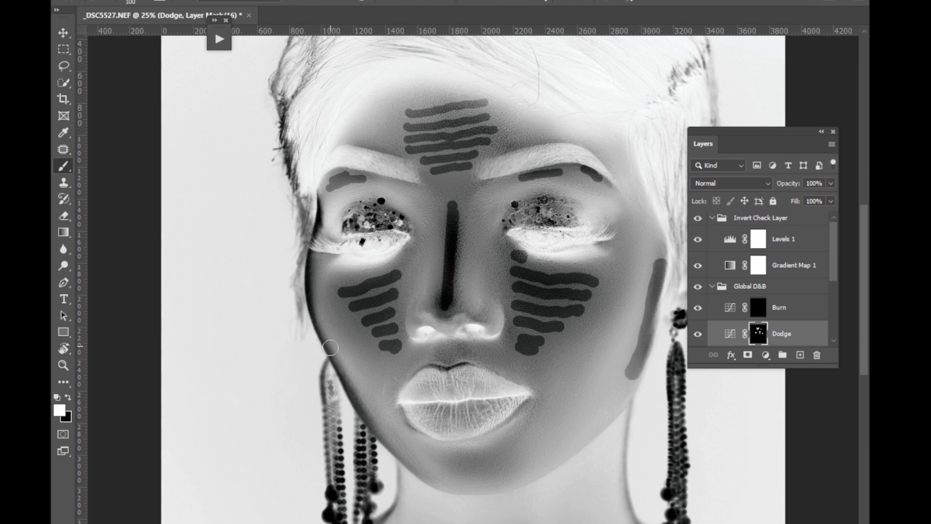
mouse_move(352, 399)
left_mouse_down()
mouse_move(322, 338)
mouse_move(309, 264)
left_mouse_up()
mouse_move(346, 404)
left_mouse_down()
mouse_move(391, 449)
mouse_move(383, 437)
mouse_move(398, 438)
left_mouse_up()
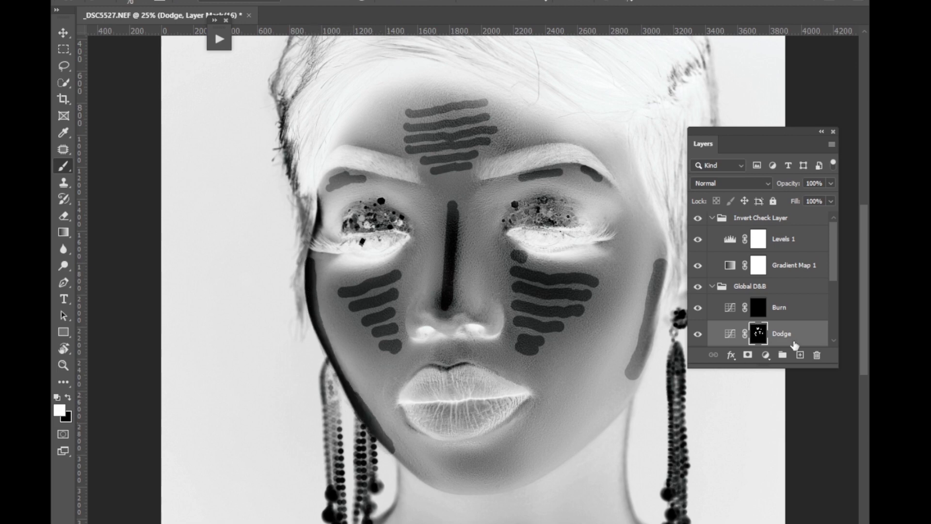
Paint white strokes on the Dodge mask across the upper chest, just beneath the inner ends of both collarbones.
left_click_drag(863, 272, 852, 359)
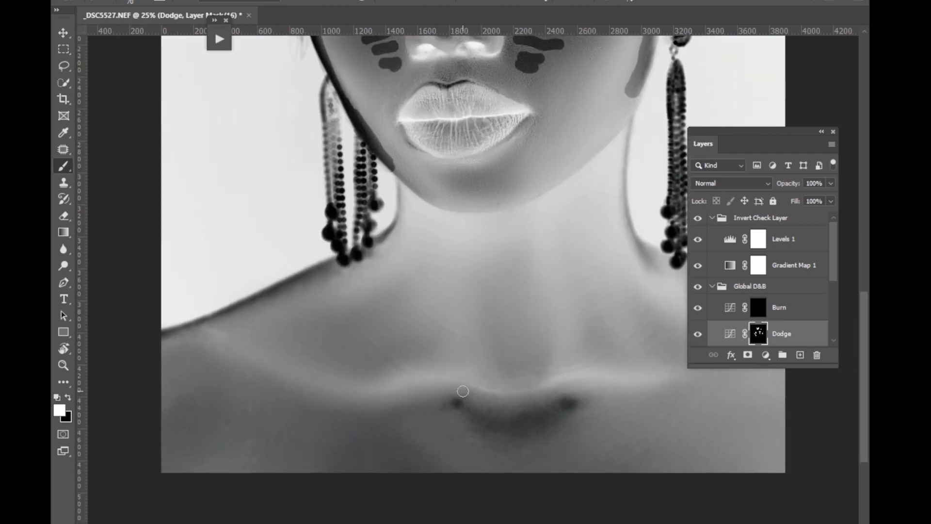
mouse_move(459, 396)
left_mouse_down()
mouse_move(389, 418)
mouse_move(508, 429)
left_mouse_up()
left_click_drag(563, 407, 626, 403)
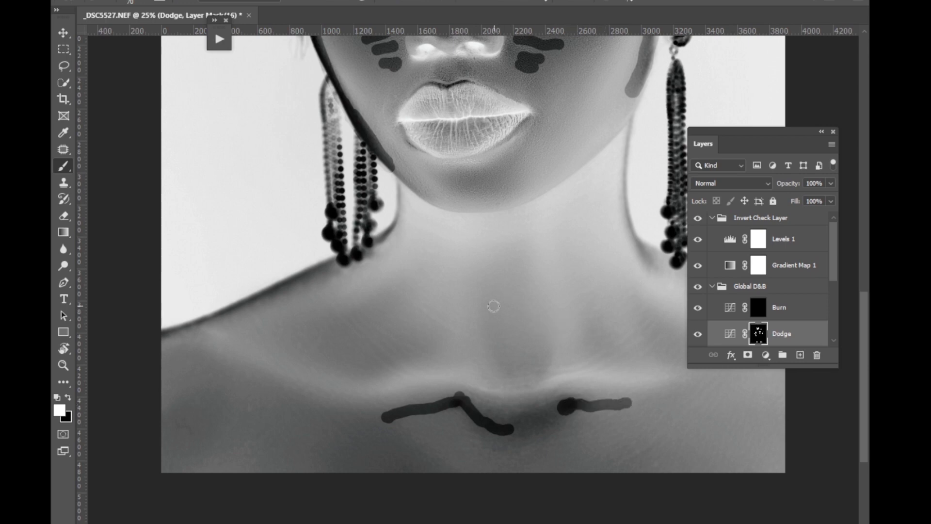
Paint Dodge mask strokes down the base of the neck and in the hollows above the collarbones, using 100 px for the shoulder hollow.
mouse_move(484, 297)
left_mouse_down()
mouse_move(518, 388)
mouse_move(555, 345)
left_mouse_up()
mouse_move(581, 304)
left_mouse_down()
mouse_move(602, 359)
mouse_move(442, 372)
left_mouse_up()
left_click_drag(484, 284, 527, 342)
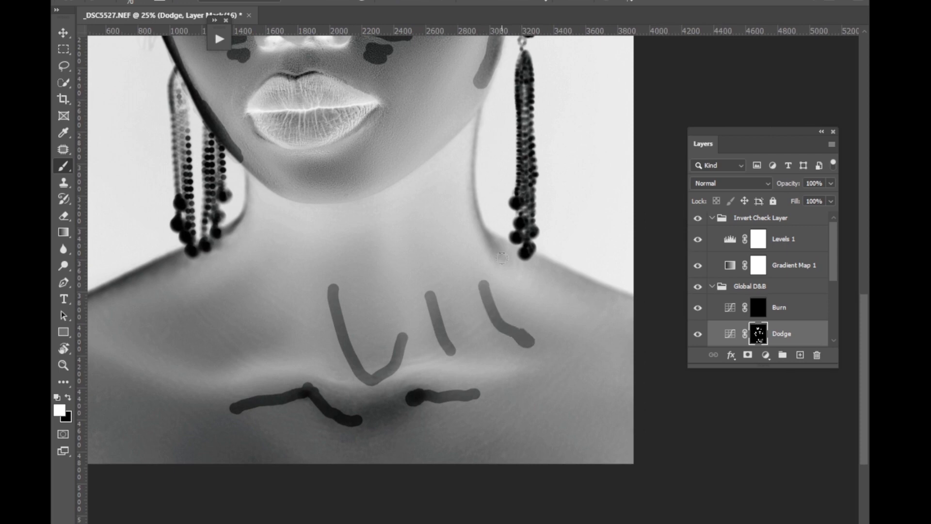
mouse_move(198, 357)
left_mouse_down()
mouse_move(408, 336)
mouse_move(380, 328)
mouse_move(424, 345)
mouse_move(449, 335)
left_mouse_up()
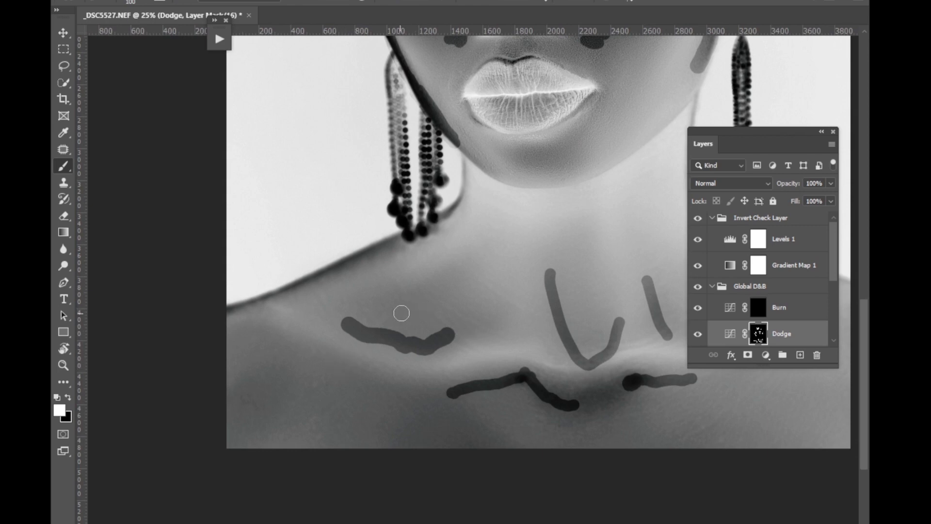
mouse_move(397, 314)
left_mouse_down()
mouse_move(429, 311)
mouse_move(468, 280)
left_mouse_up()
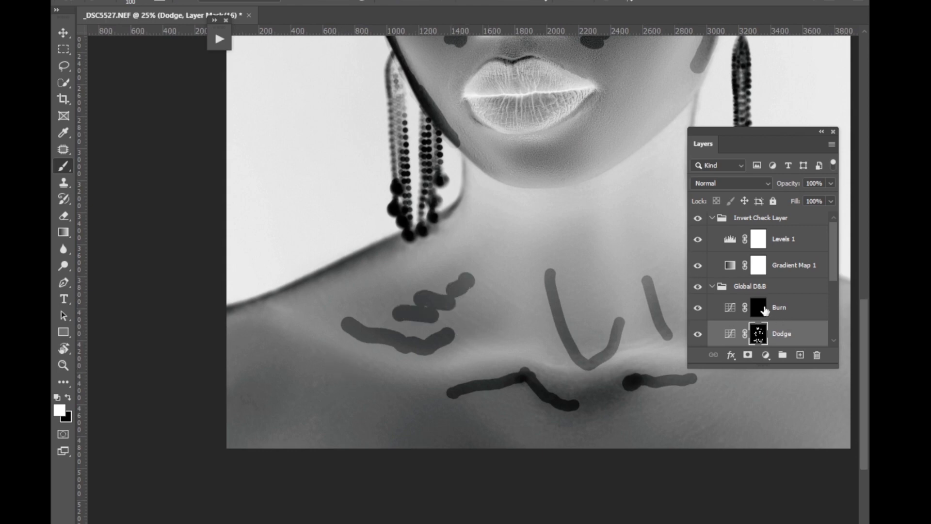
Paint white 80 px strokes on the Burn mask along the bright ridges of both collarbones.
left_click(764, 310)
mouse_move(295, 324)
left_mouse_down()
mouse_move(364, 366)
mouse_move(411, 379)
mouse_move(496, 355)
mouse_move(570, 372)
mouse_move(670, 349)
left_mouse_up()
left_click_drag(596, 397, 485, 435)
left_click_drag(569, 388, 619, 388)
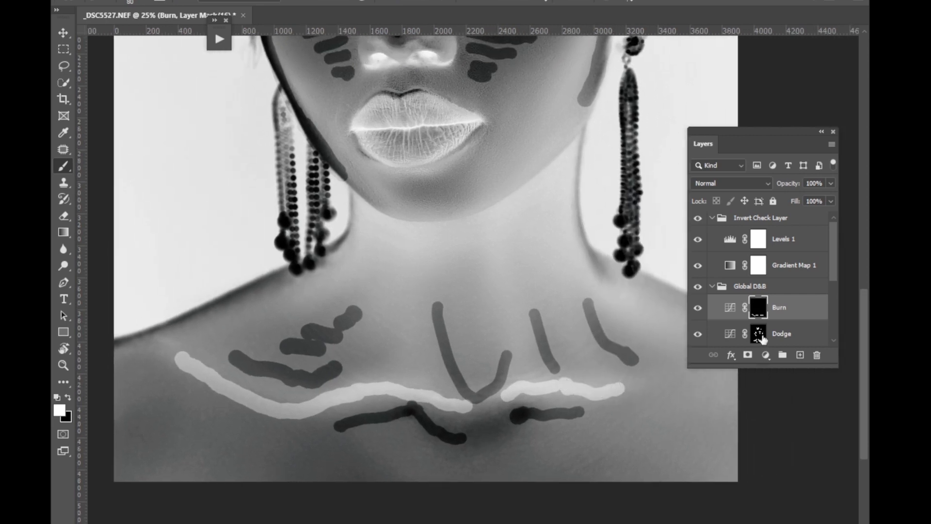
Paint broad diagonal strokes on the Burn mask down both outer cheeks, between the dodge rows and the jaw contour.
left_click_drag(863, 315, 774, 251)
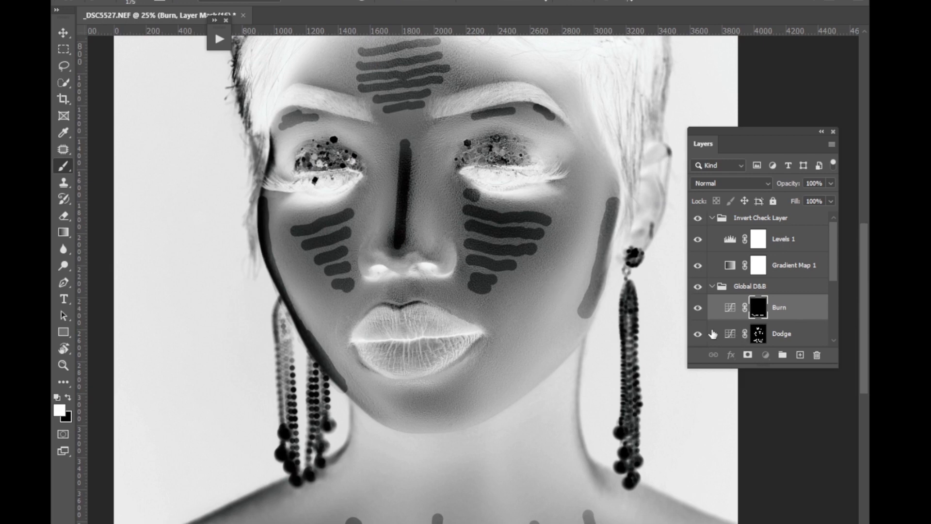
mouse_move(539, 311)
left_mouse_down()
mouse_move(572, 251)
mouse_move(593, 178)
left_mouse_up()
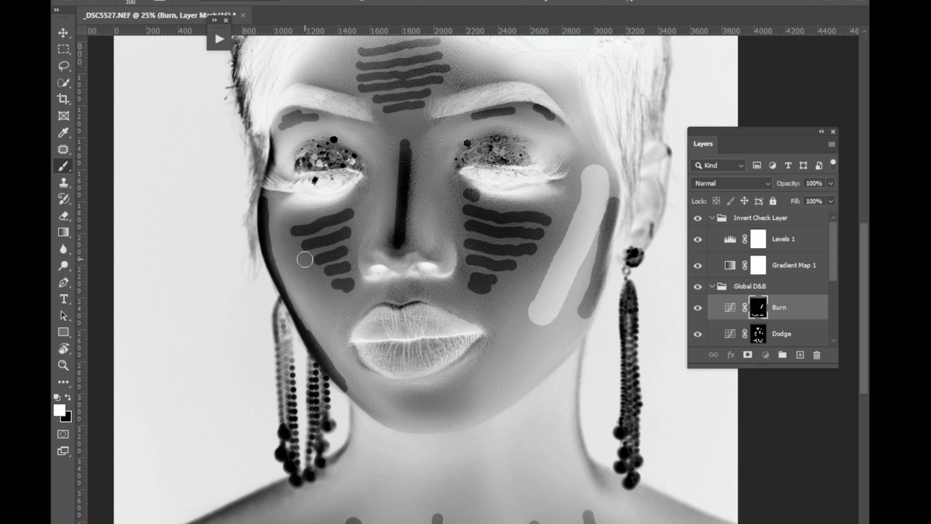
key("bracketright")
left_click_drag(284, 247, 330, 339)
left_click(284, 237)
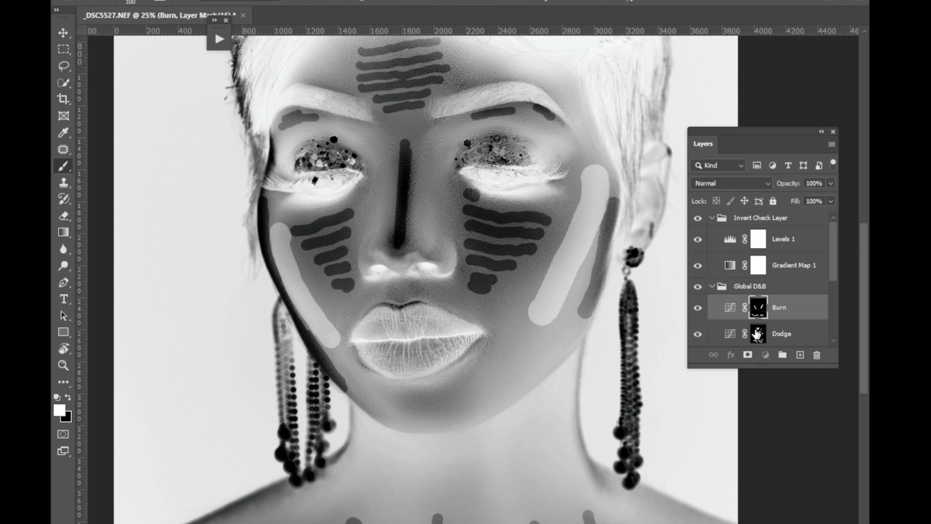
Paint two short rows of 100 px strokes on the Dodge mask across the chin below the lips.
left_click(758, 335)
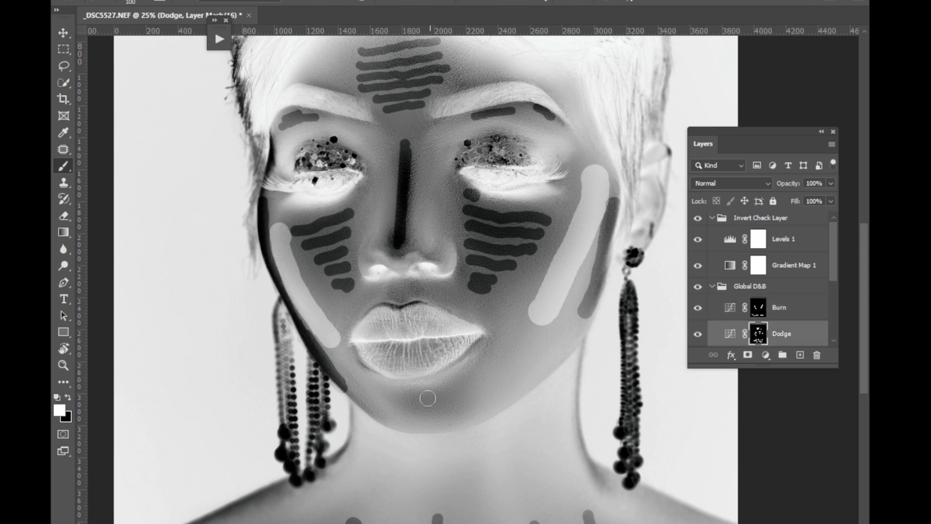
left_click_drag(392, 394, 454, 388)
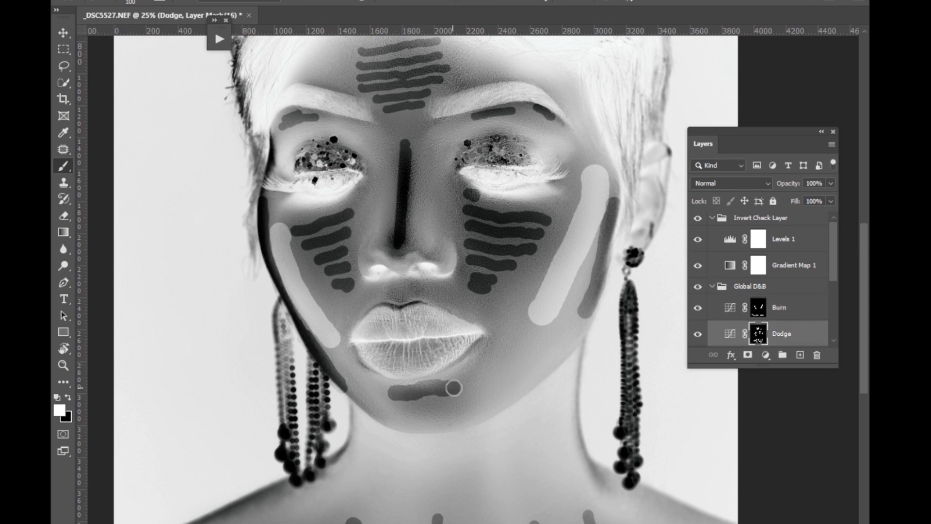
left_click_drag(404, 410, 434, 400)
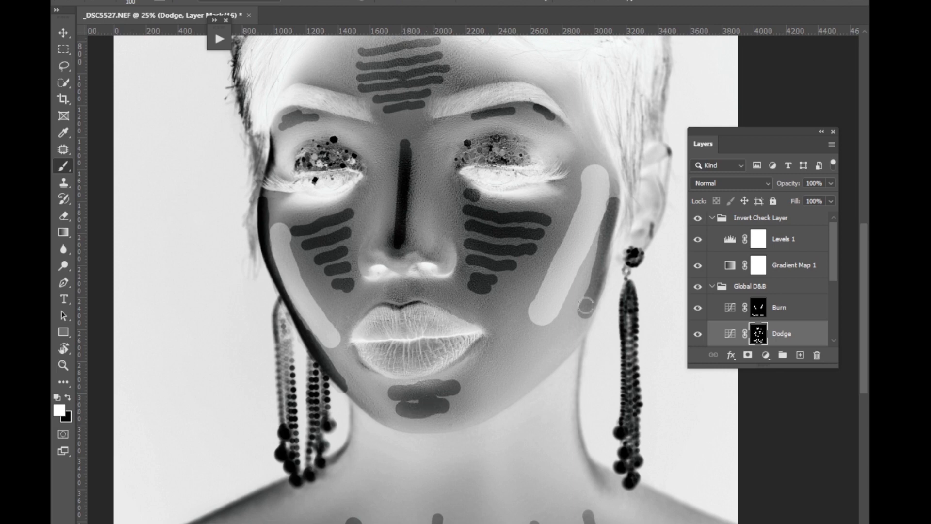
Paint Burn mask strokes down both sides of the nose and over both upper eyelids beneath the brows, reducing the brush to 70 px for the second side.
left_click(758, 307)
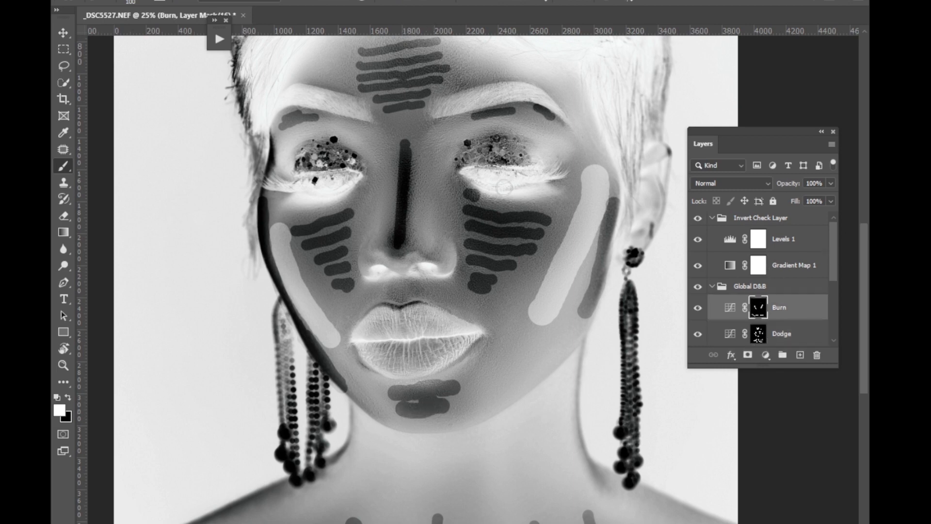
left_click_drag(431, 163, 431, 236)
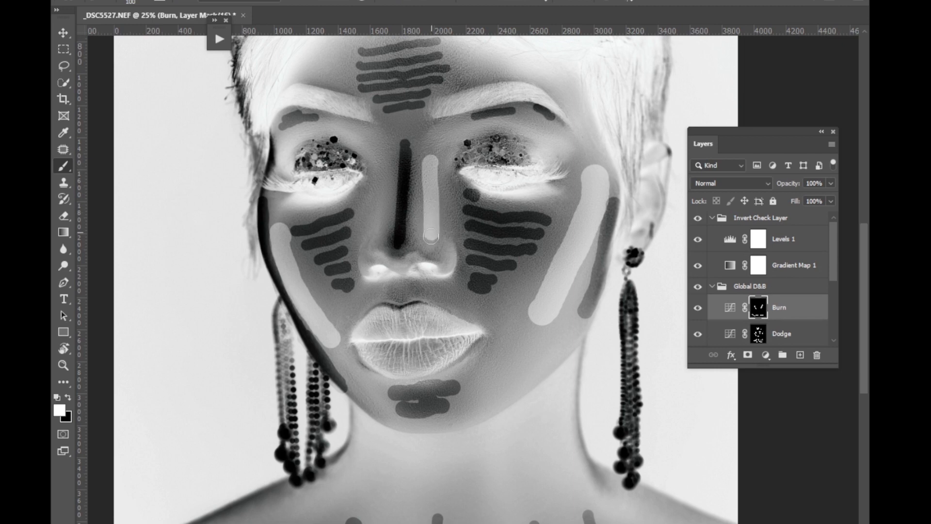
mouse_move(432, 164)
left_mouse_down()
mouse_move(429, 148)
mouse_move(444, 133)
mouse_move(531, 136)
left_mouse_up()
key("bracketleft")
key("bracketleft")
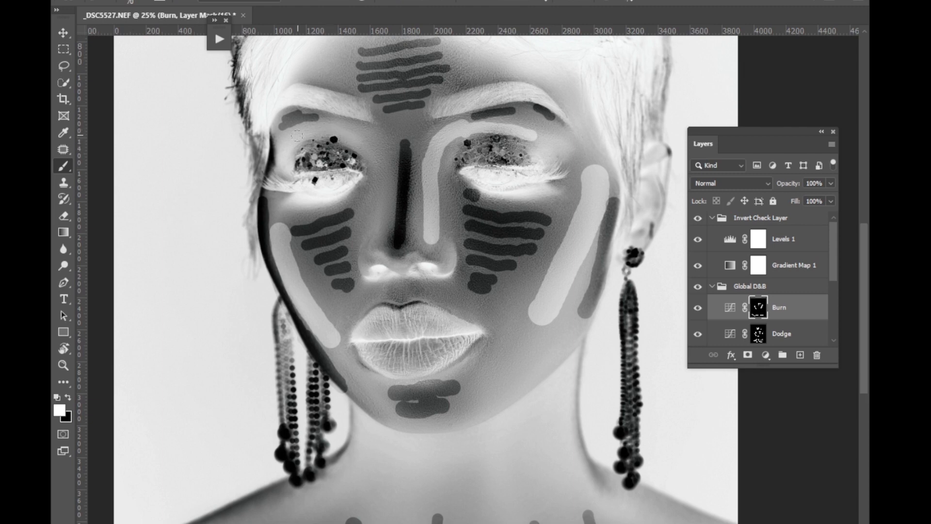
mouse_move(283, 157)
left_mouse_down()
mouse_move(311, 129)
mouse_move(358, 139)
mouse_move(377, 185)
mouse_move(375, 254)
left_mouse_up()
left_click_drag(429, 238, 421, 248)
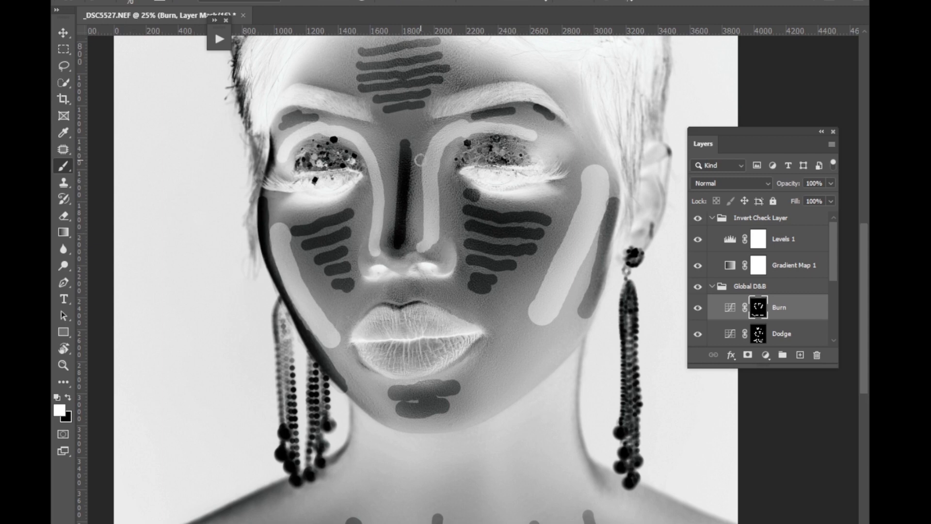
Collapse the Invert Check Layer group and select the Global D&B group.
scroll(420, 159, "down", 2)
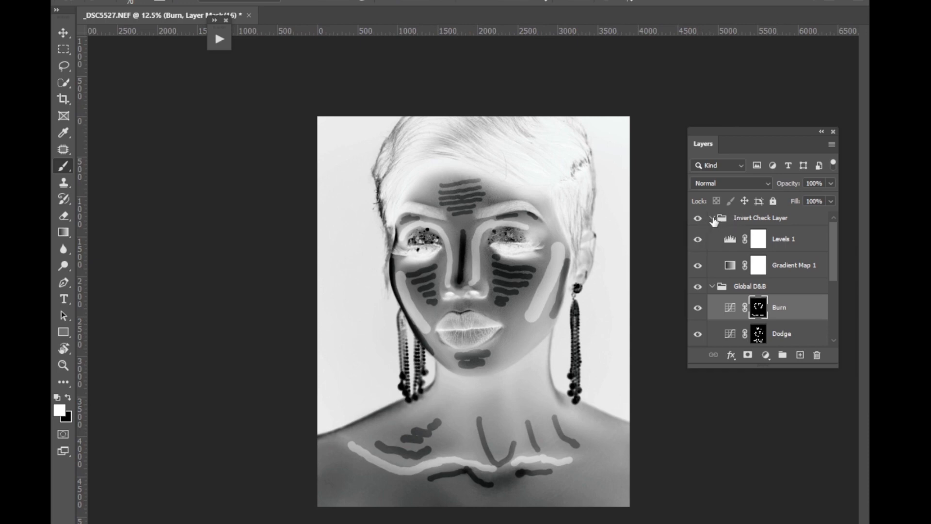
left_click(712, 218)
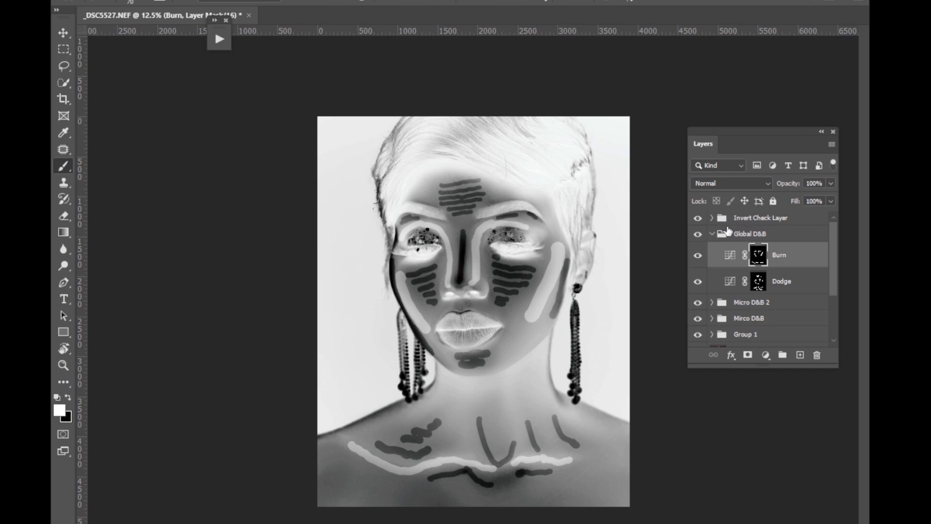
left_click(735, 232)
scroll(742, 221, "down", 1)
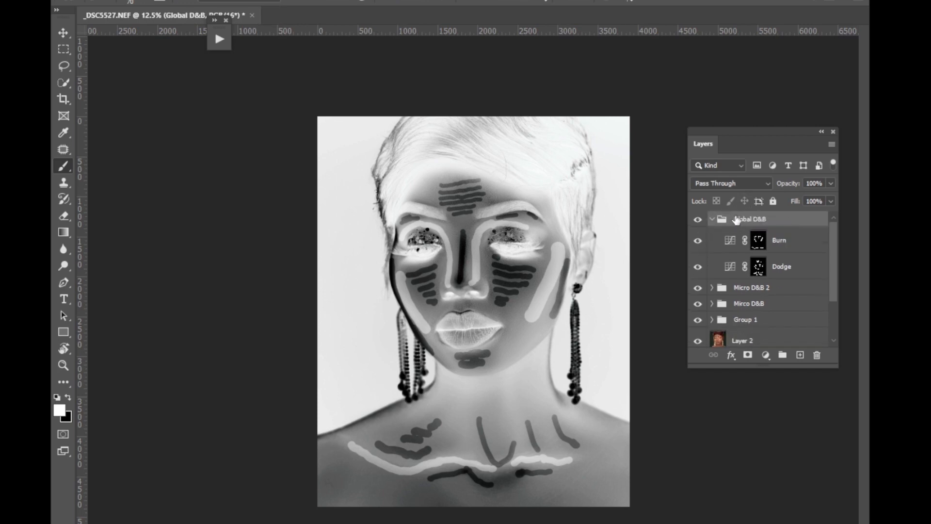
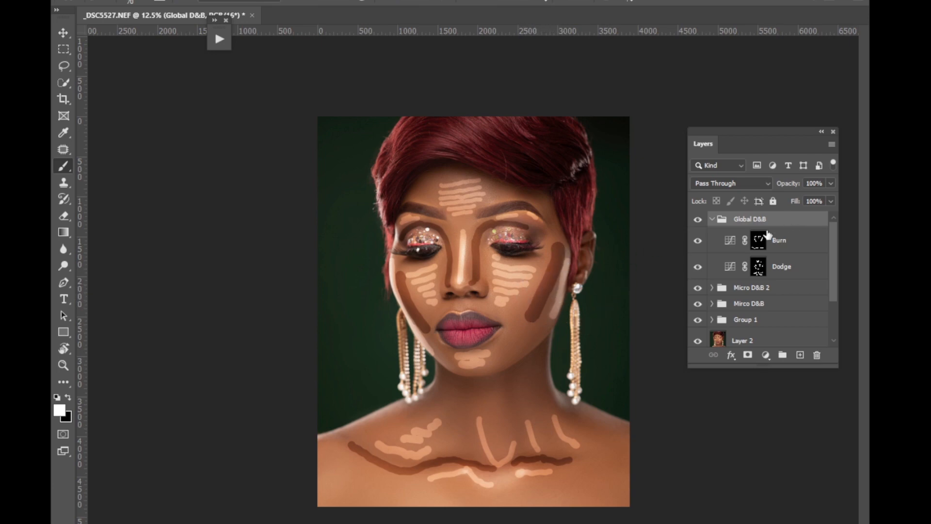
Paint Burn mask strokes on both sides of the forehead and over the hair above, enlarging the brush to 200 px for the hair.
left_click(759, 240)
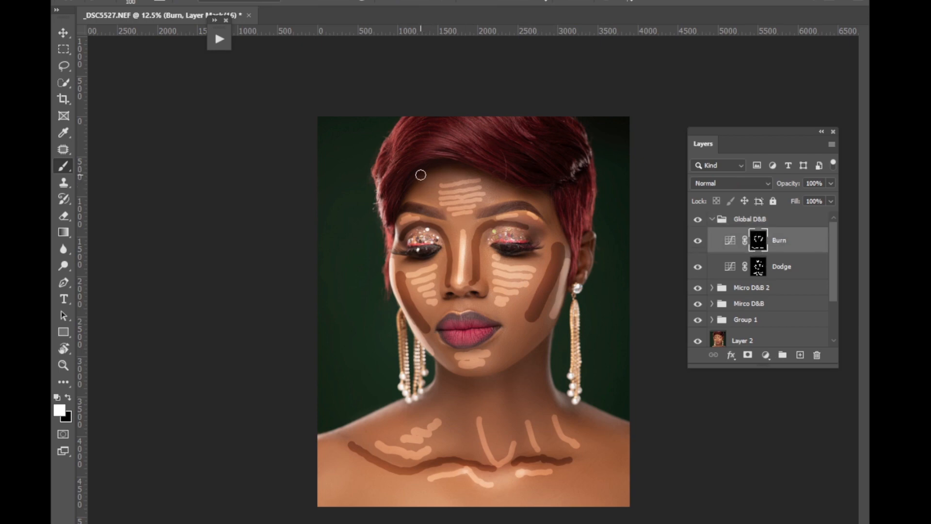
mouse_move(427, 179)
left_mouse_down()
mouse_move(427, 203)
mouse_move(417, 184)
mouse_move(409, 199)
left_mouse_up()
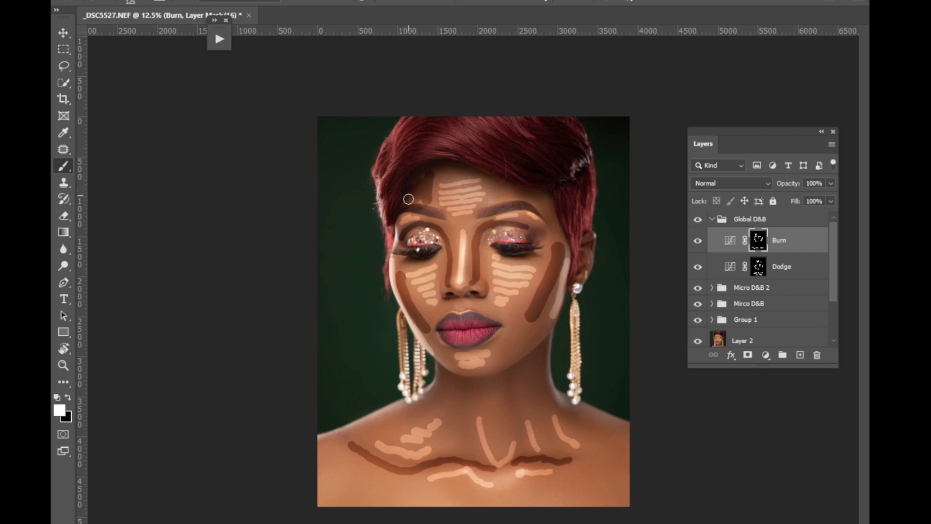
left_click_drag(497, 189, 523, 195)
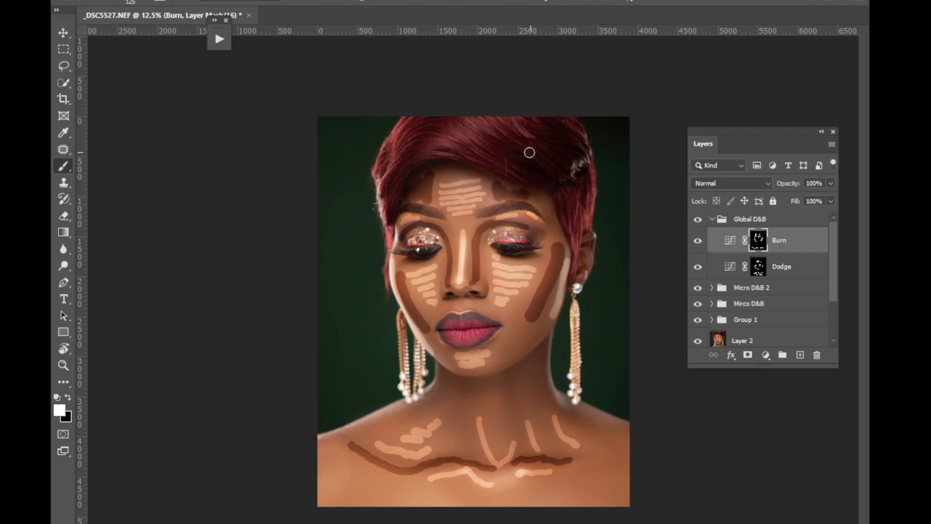
left_click_drag(530, 152, 516, 158)
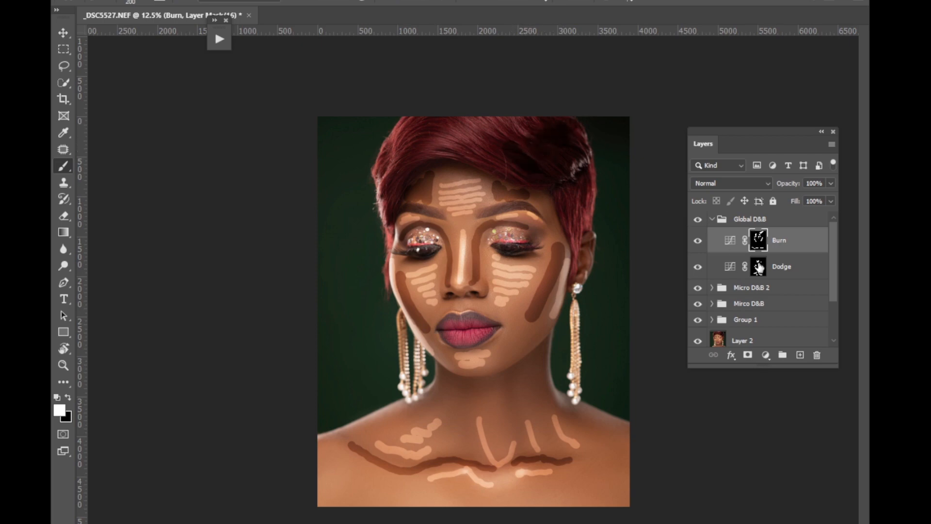
Select the Dodge mask and export a web copy of the marked-up portrait to the Desktop as a quality 100 JPEG.
left_click(760, 266)
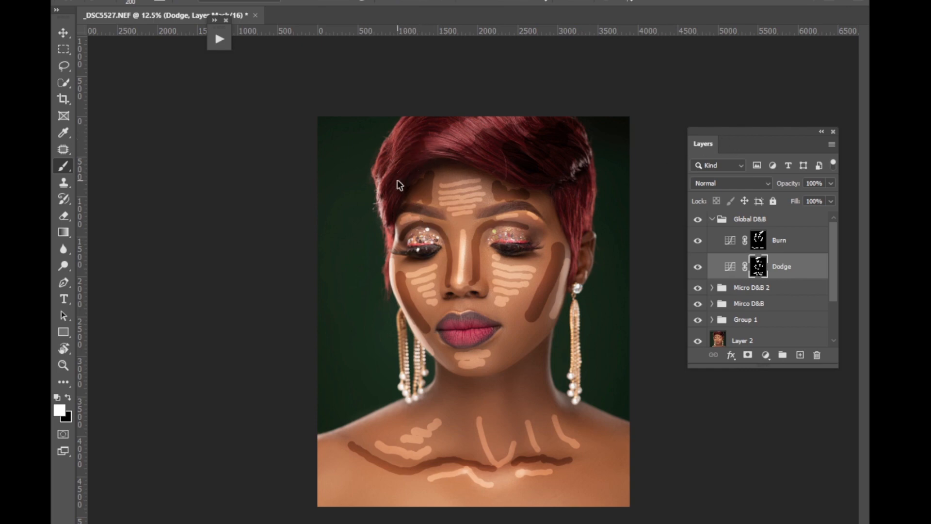
key("ctrl+alt+shift+s")
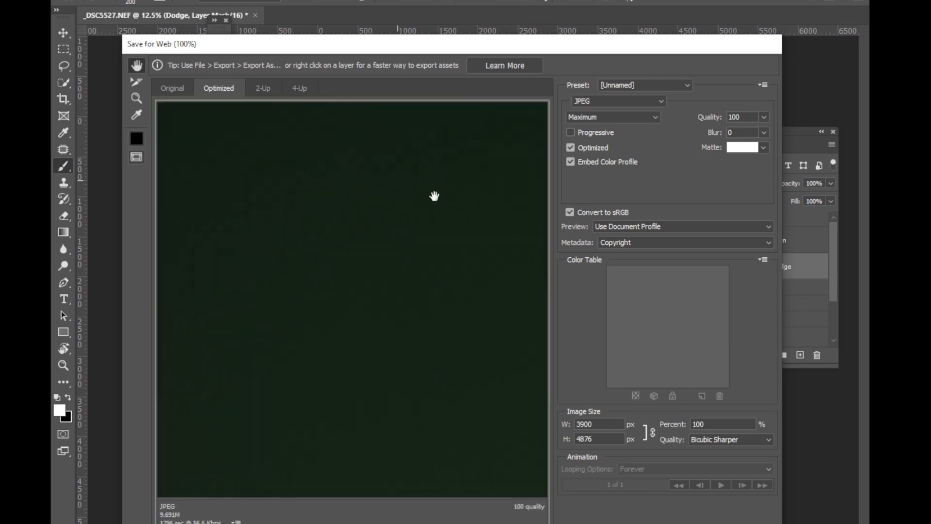
left_click_drag(435, 196, 378, 148)
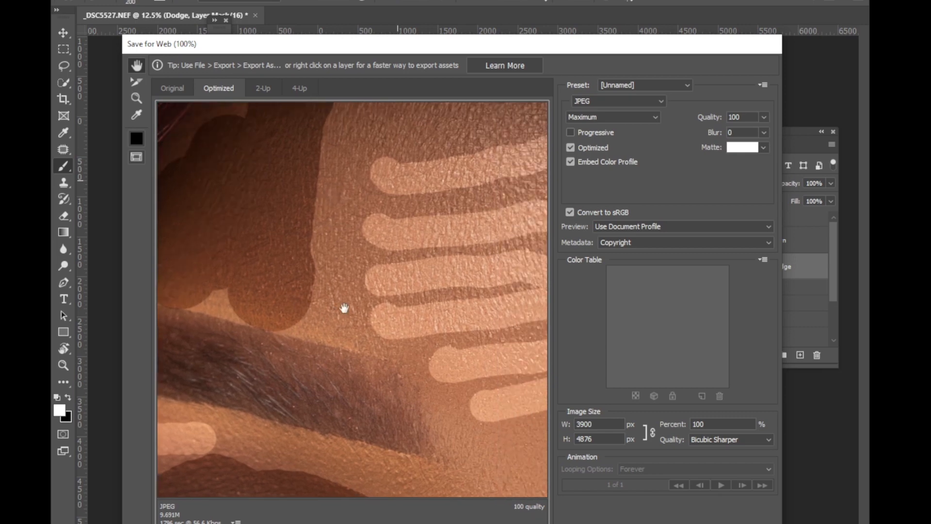
key("ctrl+minus")
key("ctrl+minus")
key("ctrl+minus")
key("ctrl+minus")
key("ctrl+minus")
key("ctrl+minus")
key("ctrl+minus")
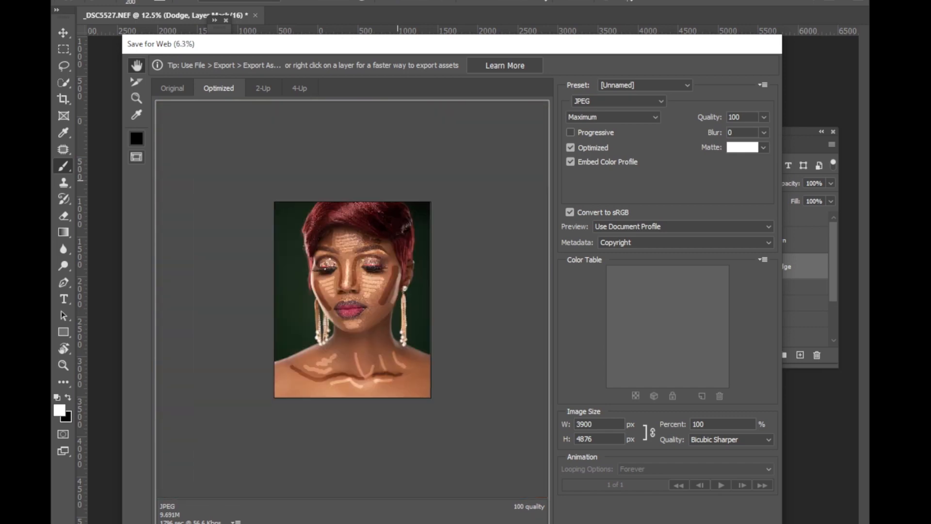
key("Return")
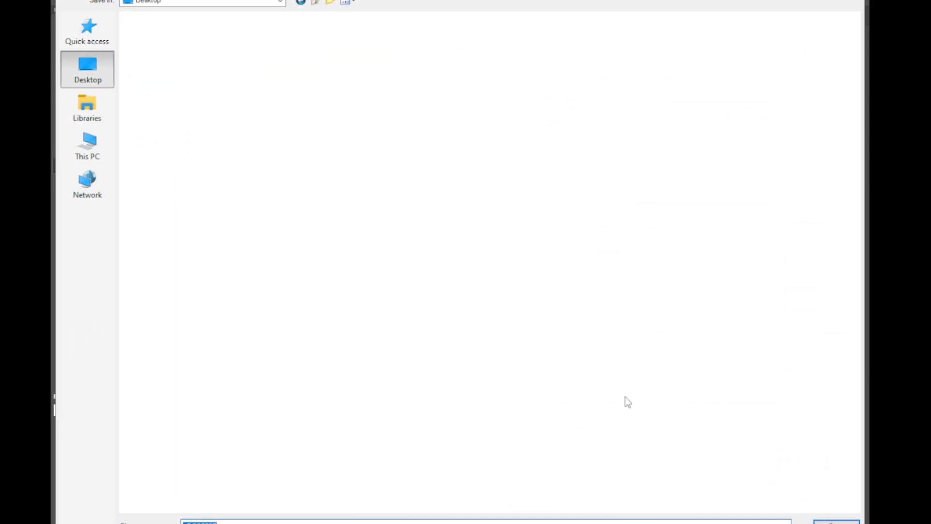
left_click(837, 523)
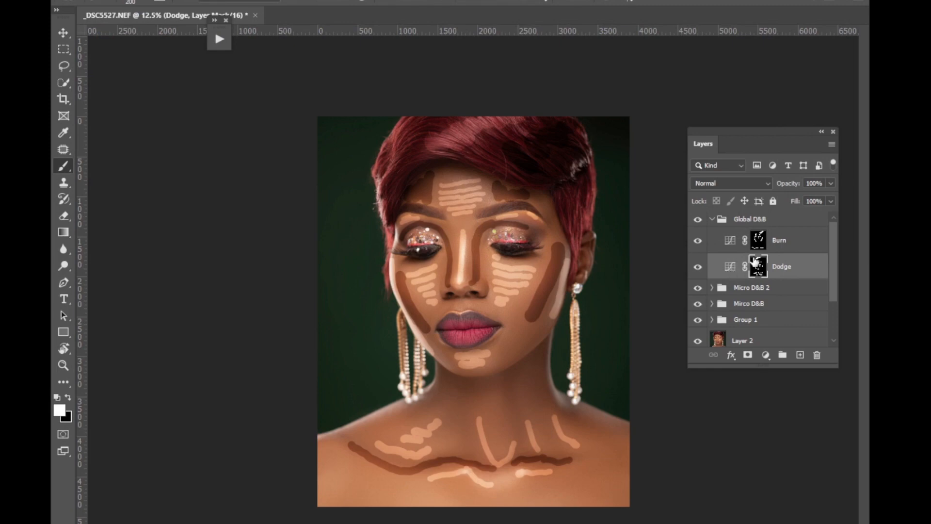
Feather the Dodge layer's mask by 61.6 px, with the mask properties moved clear of the portrait.
double_click(730, 267)
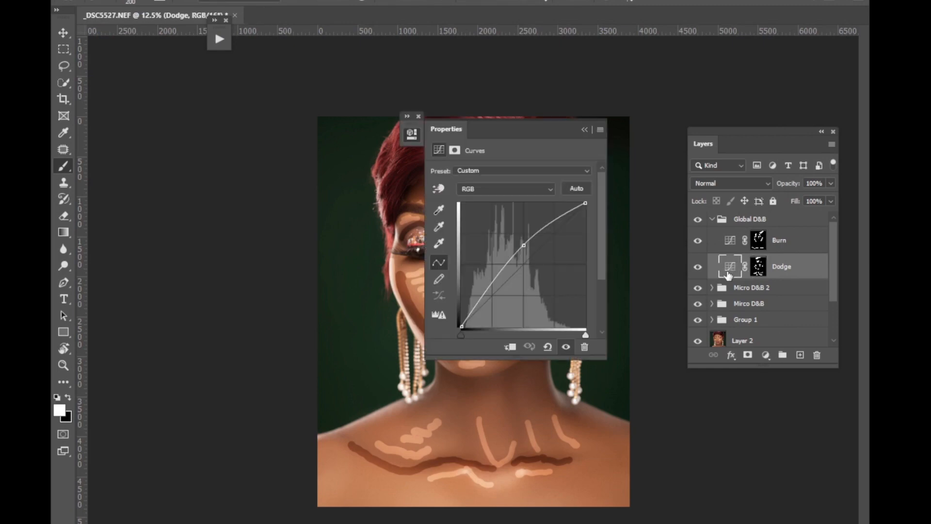
left_click_drag(557, 129, 645, 141)
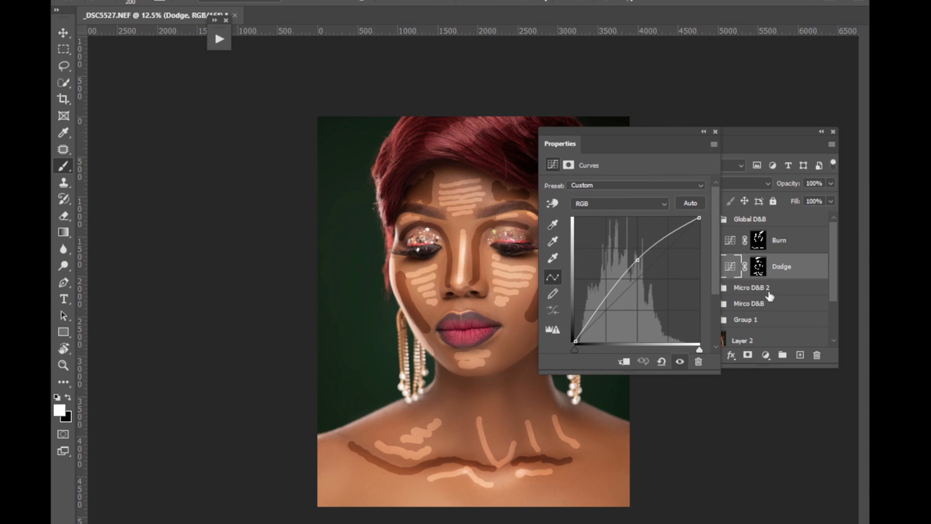
left_click(758, 268)
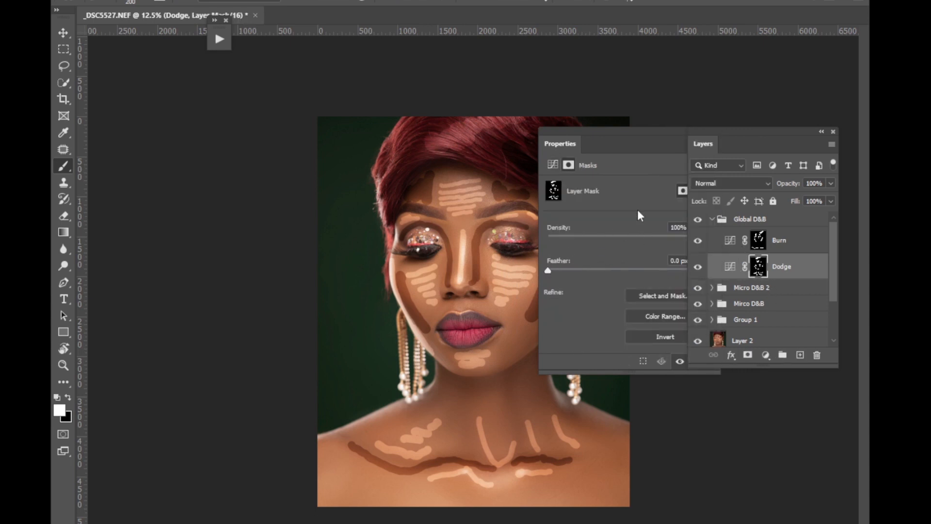
left_click_drag(636, 145, 226, 144)
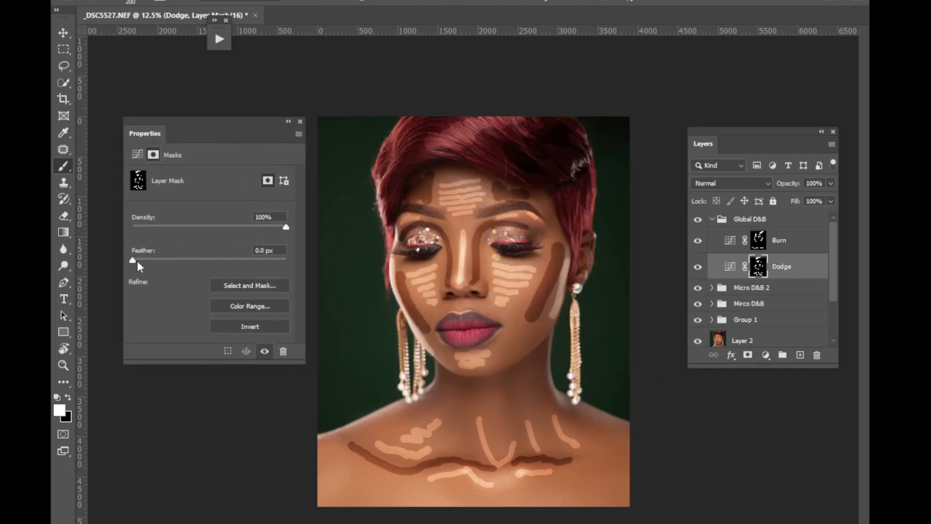
left_click_drag(134, 261, 190, 267)
mouse_move(190, 261)
left_mouse_down()
mouse_move(227, 256)
mouse_move(230, 269)
mouse_move(223, 258)
left_mouse_up()
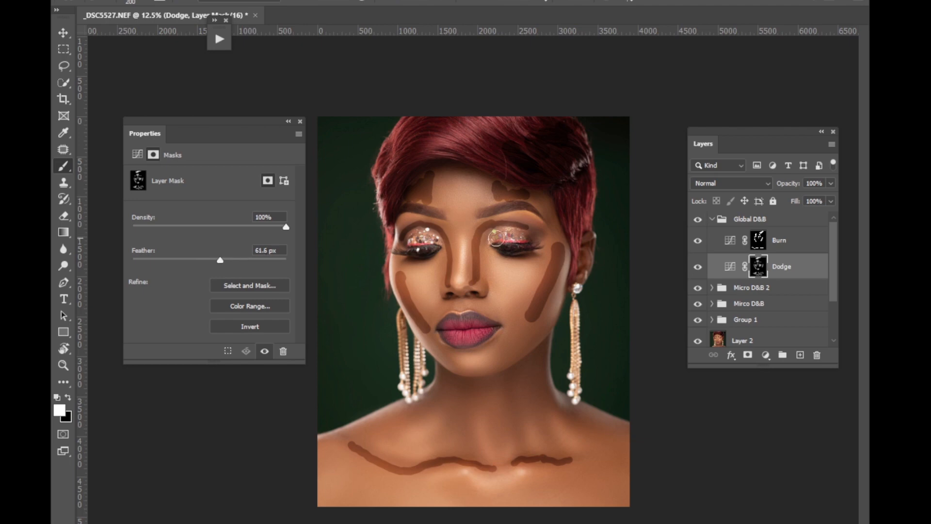
Feather the Burn layer's mask by 110.2 px and toggle the layer's visibility to compare the effect.
left_click(759, 241)
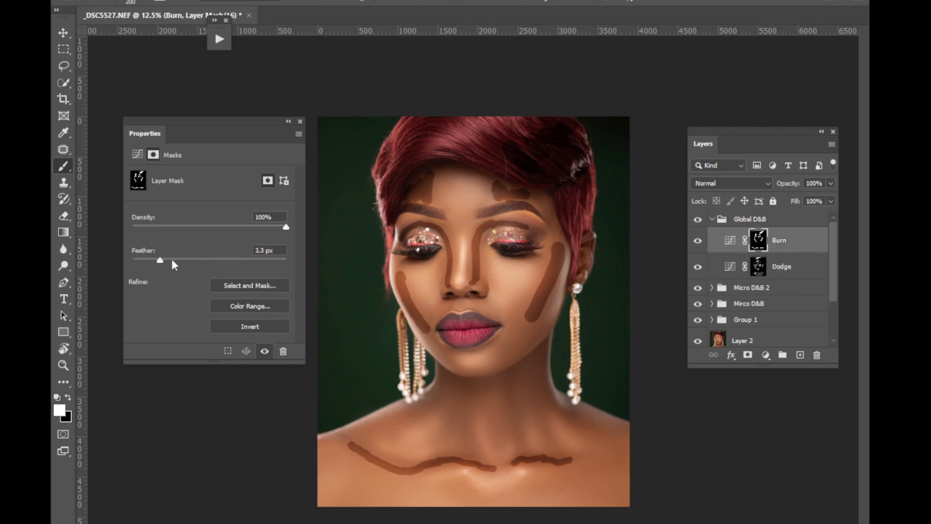
left_click_drag(160, 261, 233, 259)
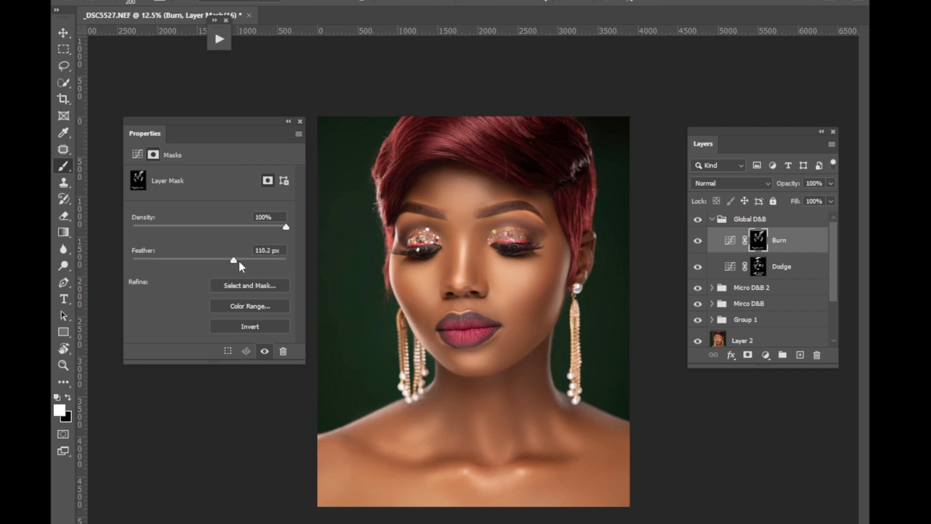
left_click(289, 122)
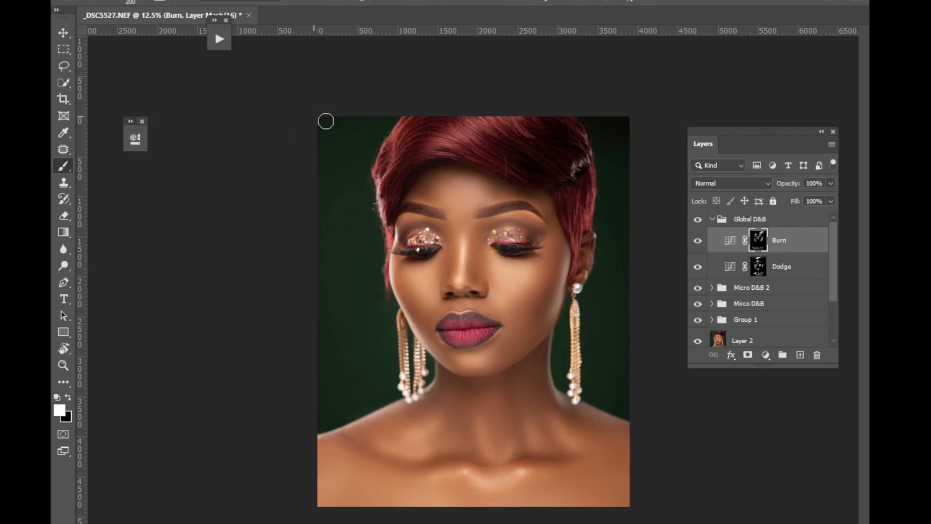
left_click(697, 241)
left_click(696, 241)
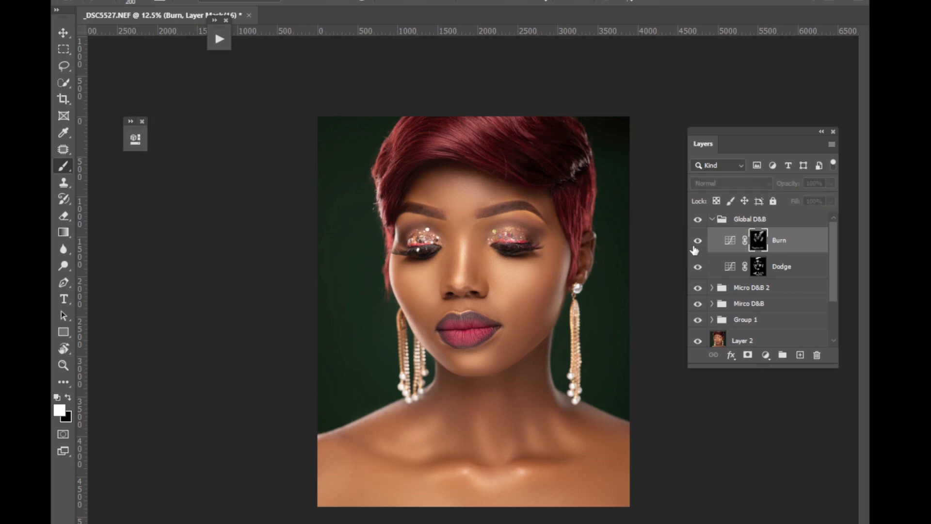
left_click(698, 241)
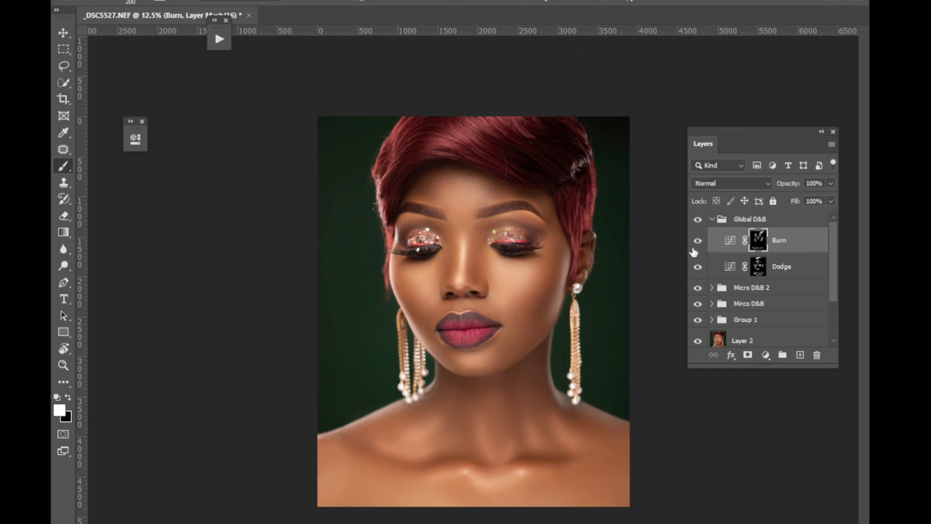
In the Burn layer's Blend If settings, keep This Layer at 0 and 255 and split the Underlying Layer highlight slider to 0 / 255.
double_click(730, 240)
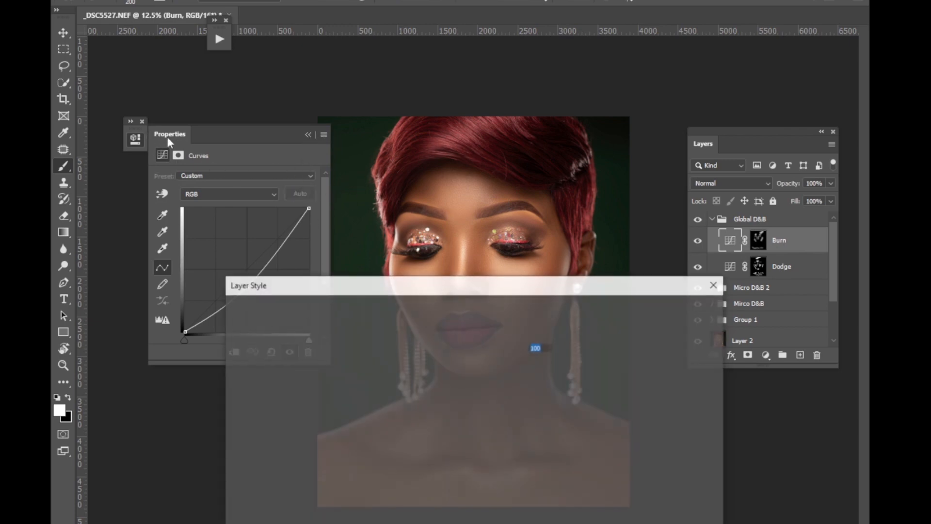
left_click_drag(438, 278, 163, 47)
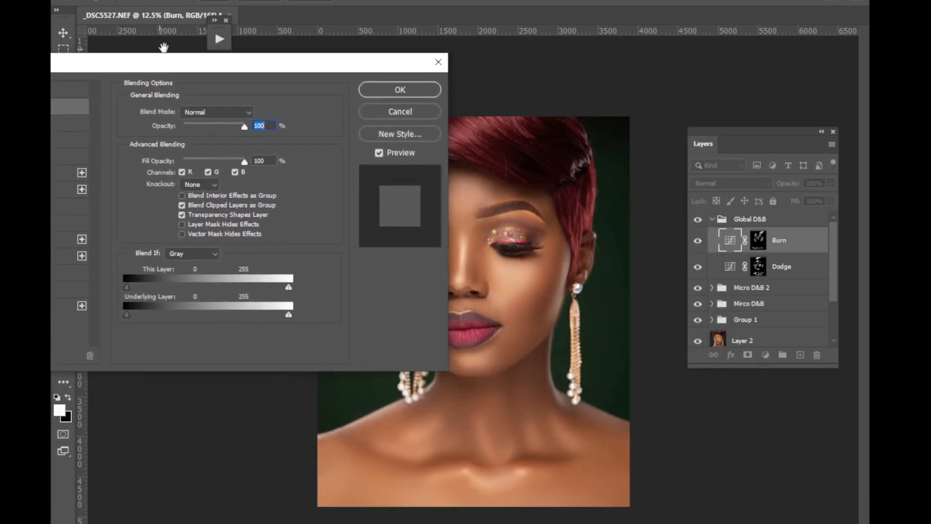
key("ctrl+plus")
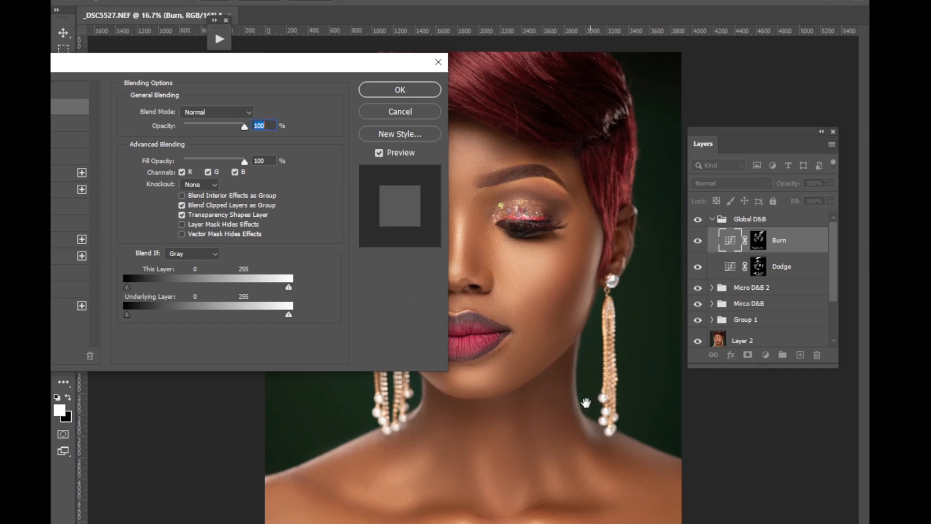
key("ctrl+plus")
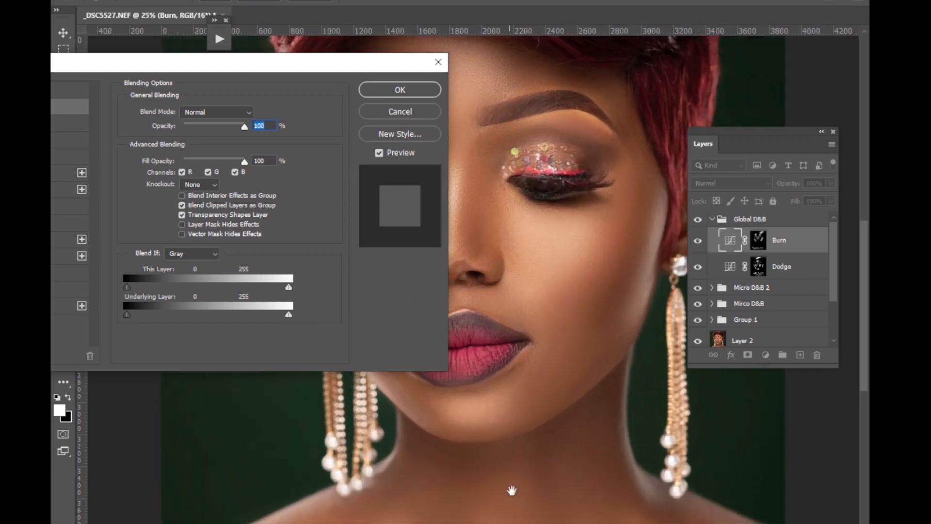
scroll(674, 437, "right", 3)
scroll(674, 437, "left", 7)
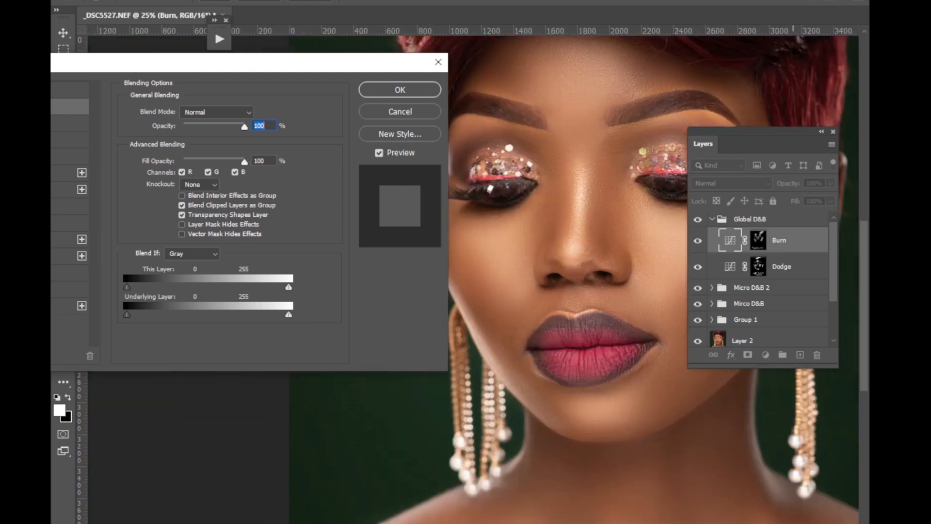
scroll(675, 436, "right", 4)
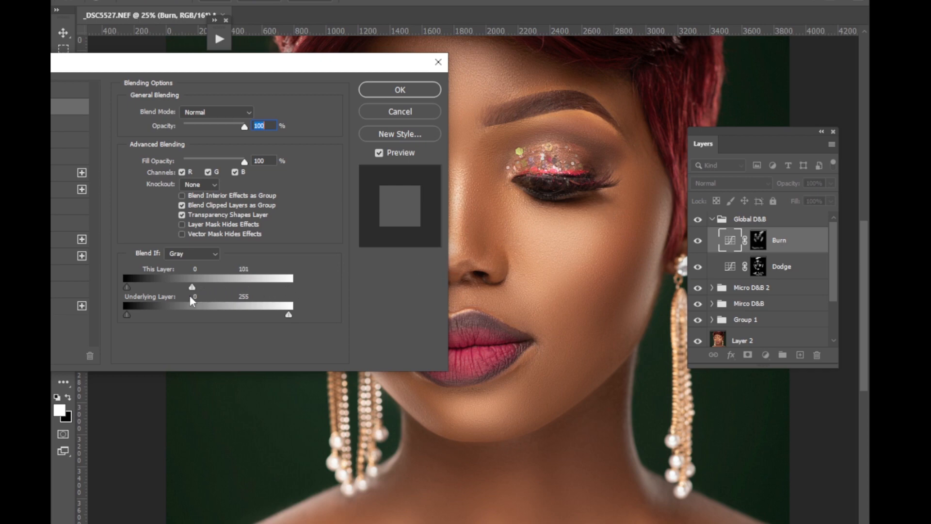
left_click_drag(192, 287, 312, 284)
mouse_move(287, 316)
left_mouse_down()
mouse_move(158, 332)
mouse_move(295, 300)
mouse_move(275, 312)
left_mouse_up()
key("alt")
left_click_drag(270, 315, 270, 316)
left_click(400, 92)
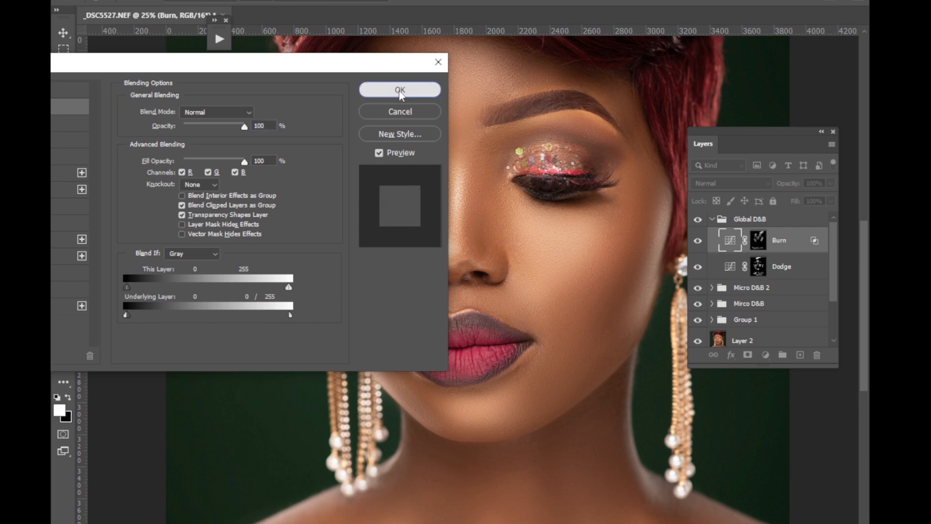
In the Dodge layer's Blend If settings, split the Underlying Layer shadow slider to 18 / 163.
left_click(807, 268)
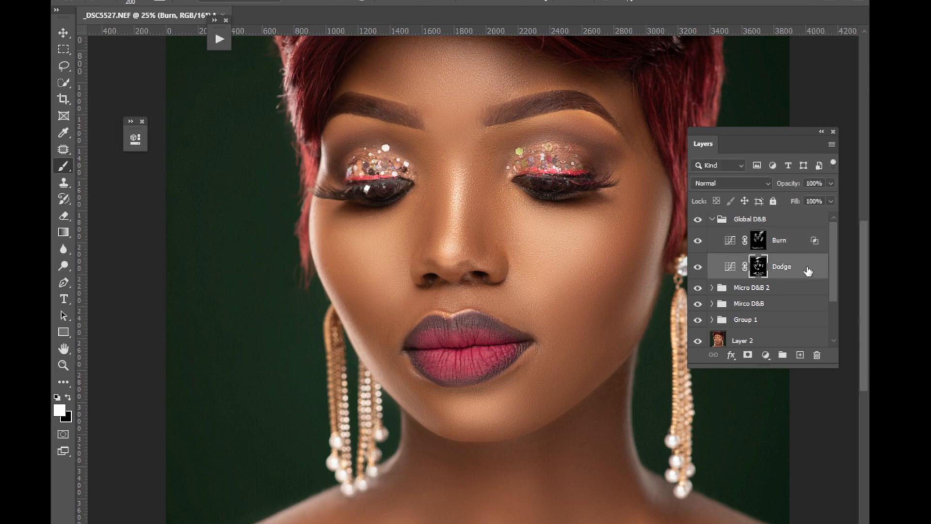
double_click(811, 275)
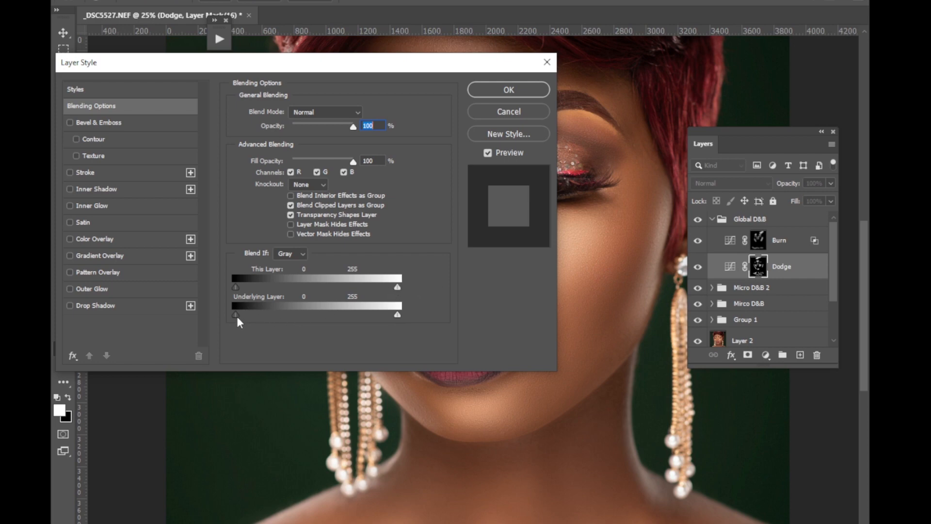
mouse_move(237, 316)
left_mouse_down()
mouse_move(310, 313)
mouse_move(241, 311)
left_mouse_up()
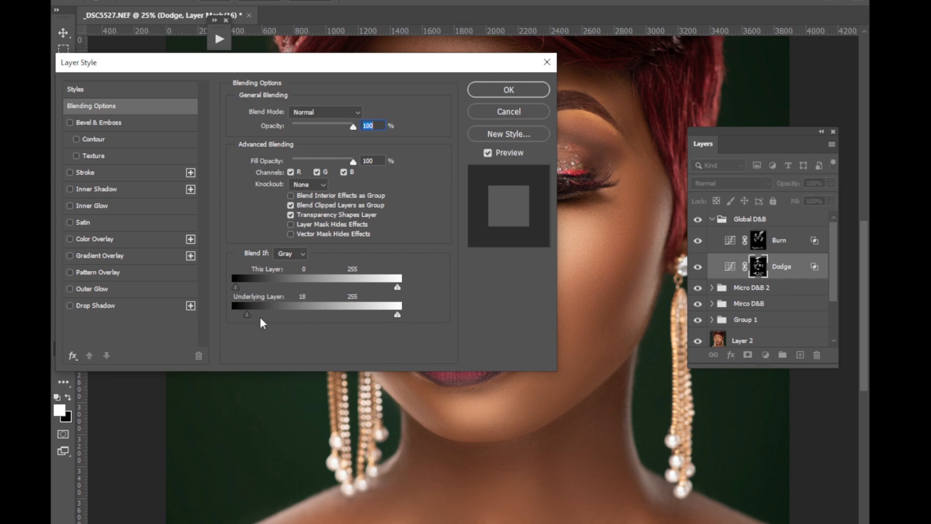
key("alt")
left_click_drag(248, 315, 326, 308)
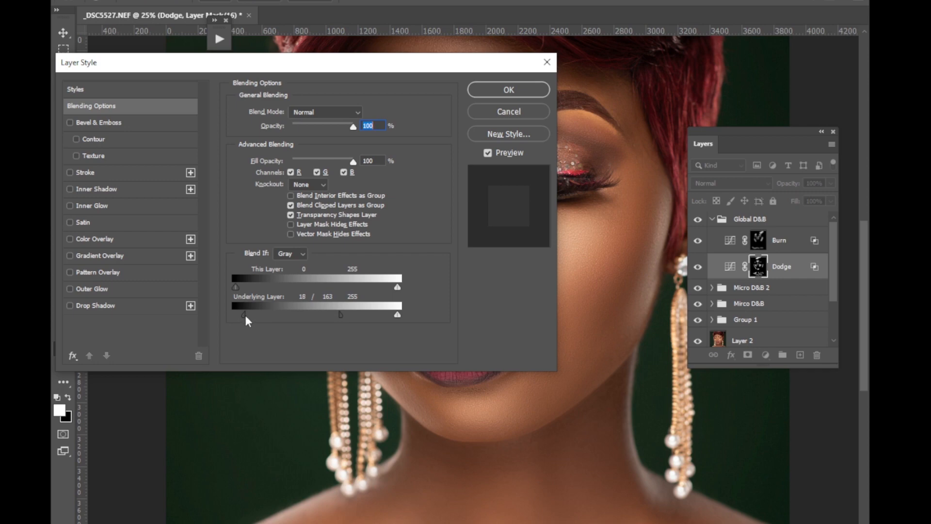
left_click(497, 90)
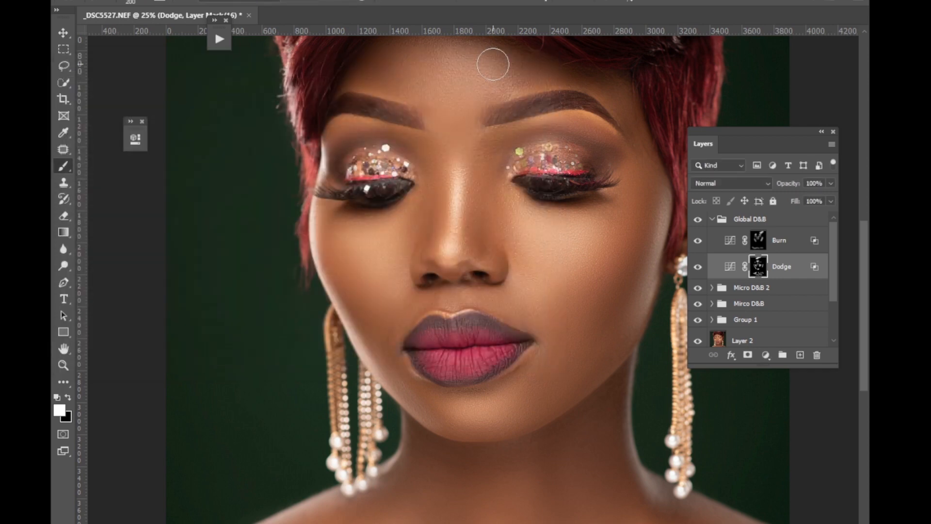
Compare the whole portrait with and without the Dodge and Burn layers by toggling each layer's visibility, leaving both shown.
key("ctrl+minus")
key("ctrl+minus")
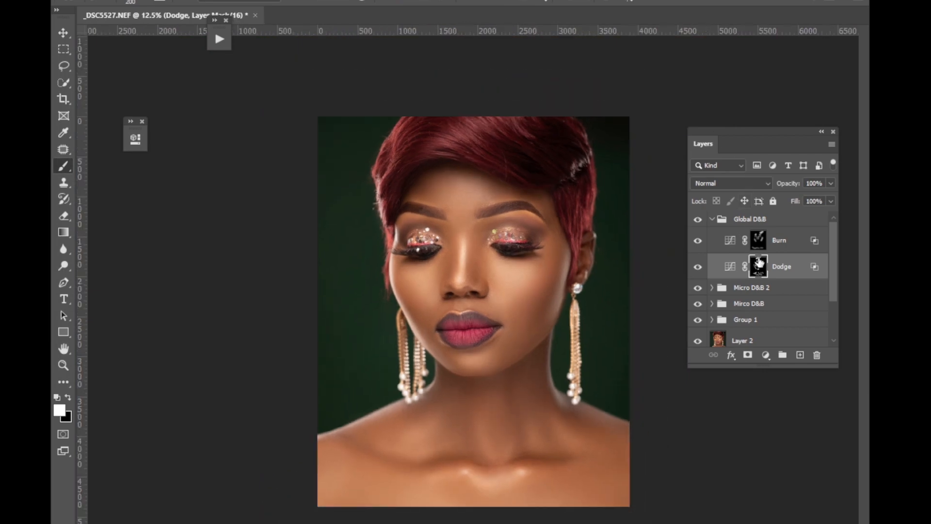
left_click(698, 266)
left_click(698, 267)
left_click(699, 242)
left_click(700, 241)
left_click(699, 242)
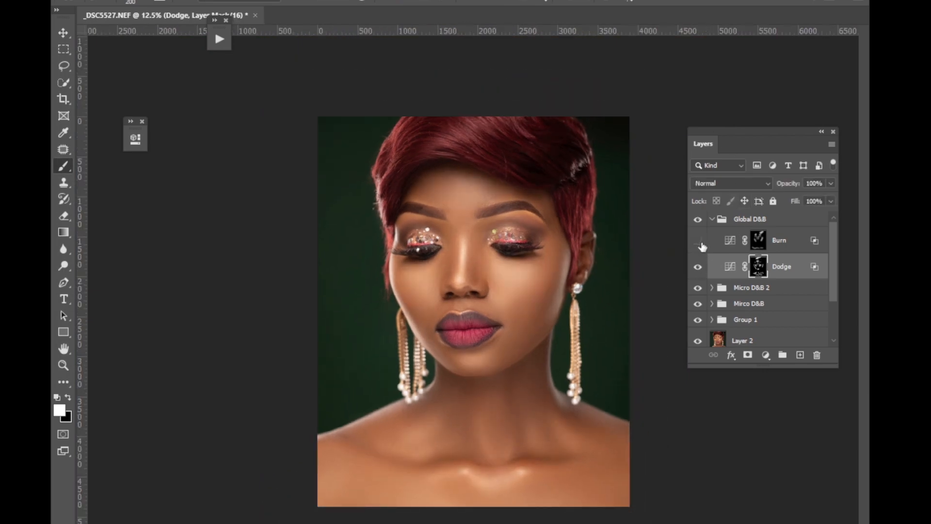
left_click(700, 242)
left_click(700, 242)
left_click(700, 243)
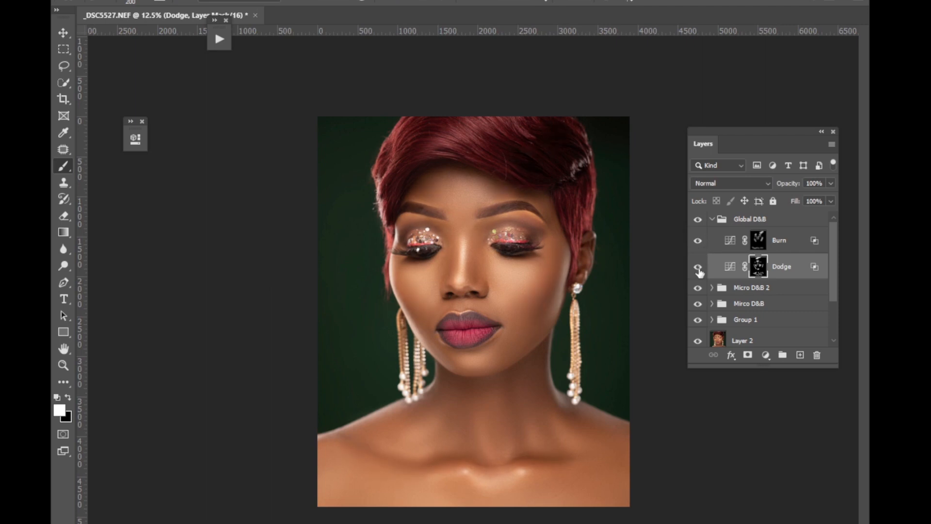
Compare the portrait with and without the Dodge layer once more, leaving the layer shown.
left_click(698, 268)
left_click(698, 268)
left_click(698, 268)
left_click(699, 268)
left_click(698, 269)
left_click(698, 268)
Collapse and preview the Global D&B group, then combine it with Micro D&B 2, Mirco D&B and Group 1 in one parent group.
left_click(713, 220)
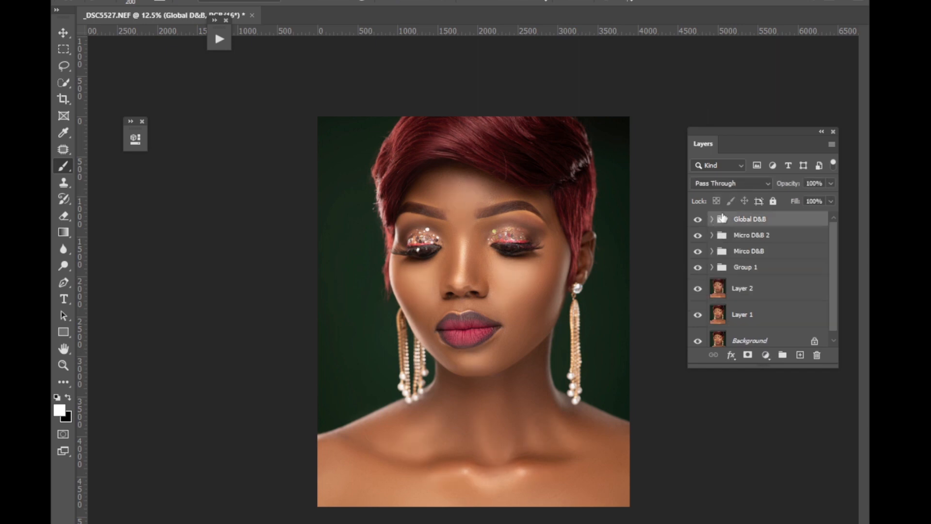
left_click(699, 219)
left_click(698, 219)
left_click(753, 264, "shift")
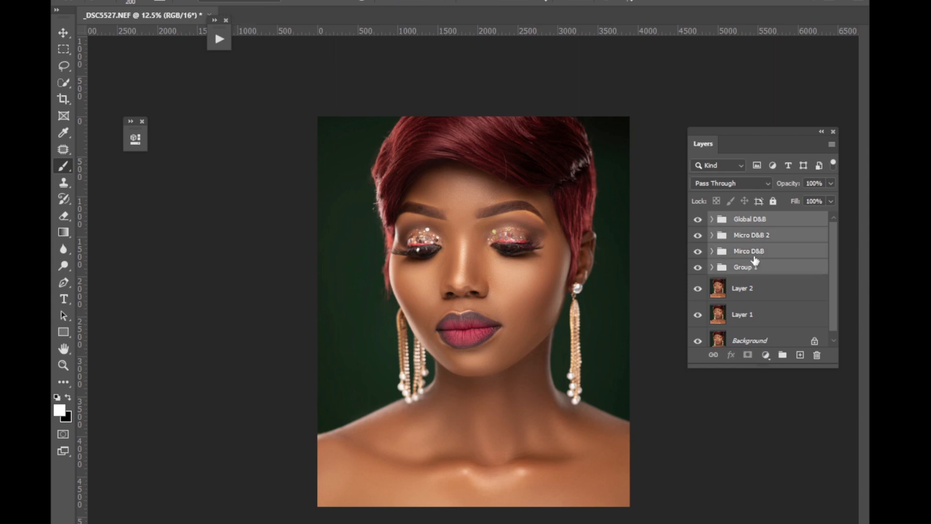
key("ctrl+g")
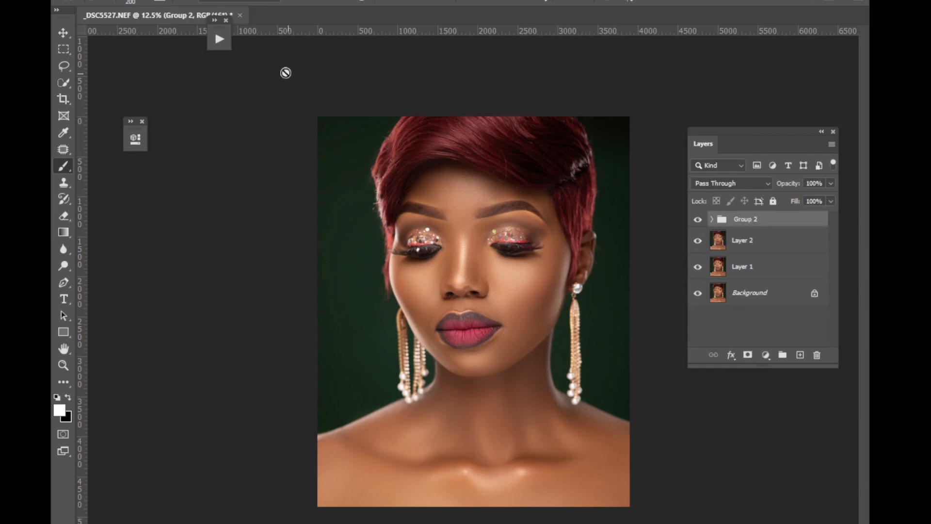
Open the BEAUTY RETOUCH v3 extension and run DB Curves to build a dodge and burn curves setup.
key("alt+w")
mouse_move(319, 38)
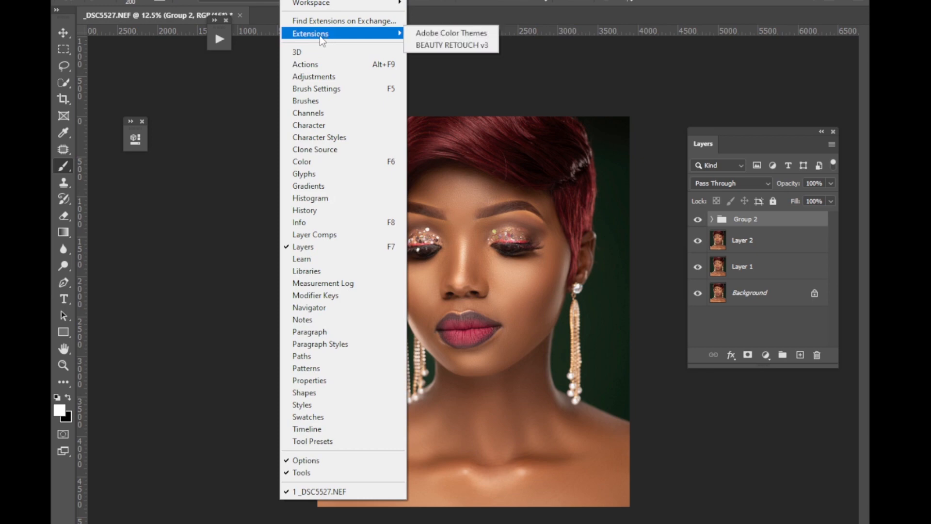
left_click(424, 46)
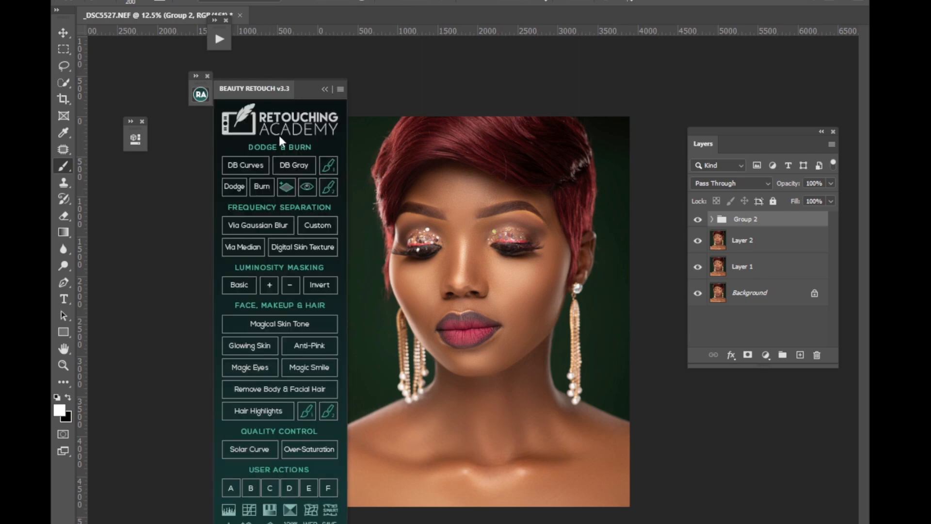
left_click(247, 166)
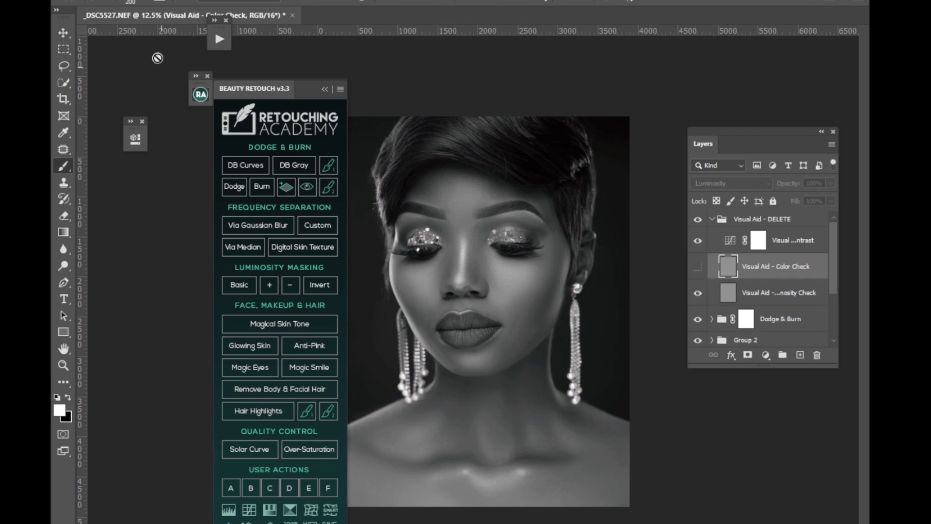
Soften the brush by lowering its hardness and set a low brush flow.
left_click(112, 4)
left_click(144, 3)
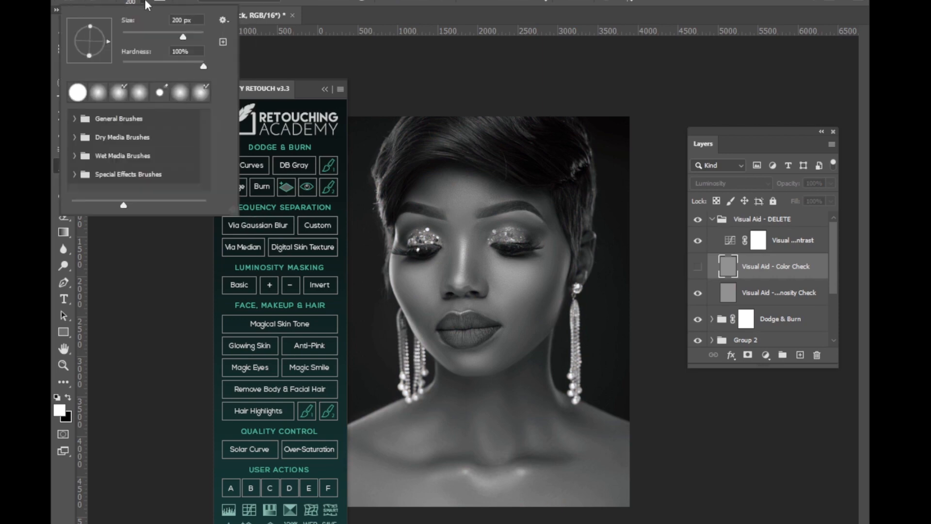
left_click_drag(147, 62, 97, 71)
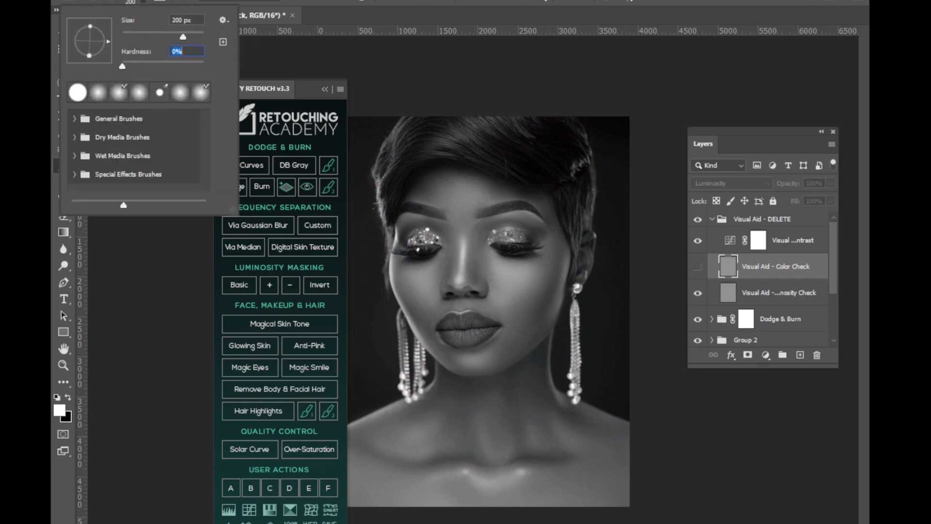
left_click(430, 1)
left_click(431, 1)
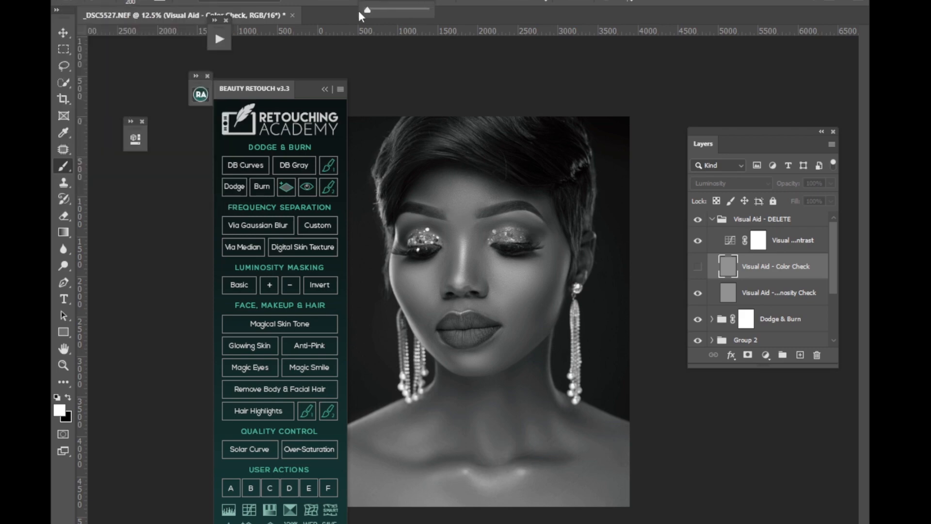
Expand the Dodge & Burn group and select the Burn Curve layer's mask, with the face enlarged to 25%.
key("ctrl+minus")
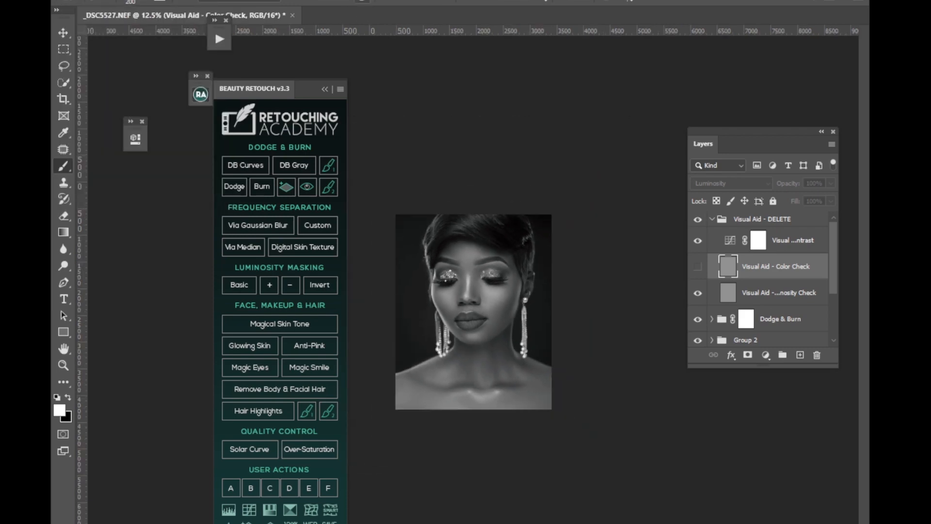
key("ctrl+plus")
key("ctrl+plus")
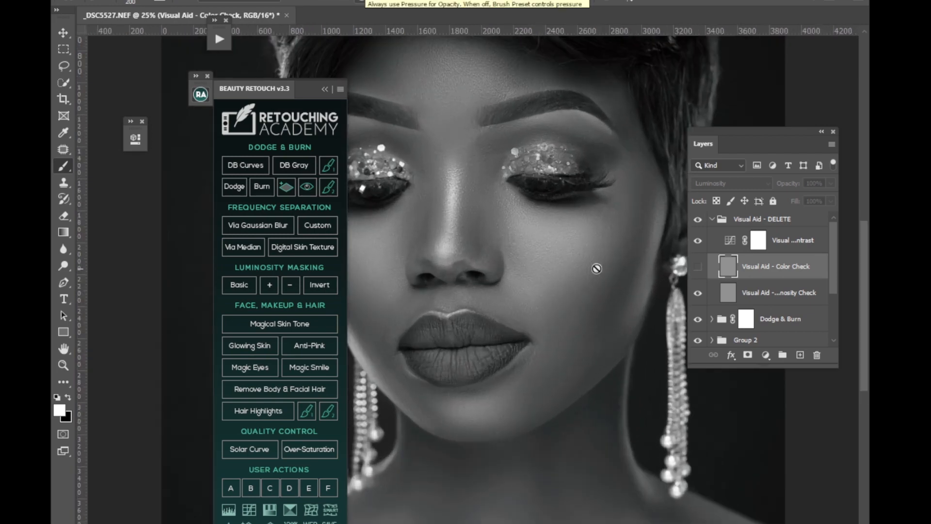
left_click(713, 319)
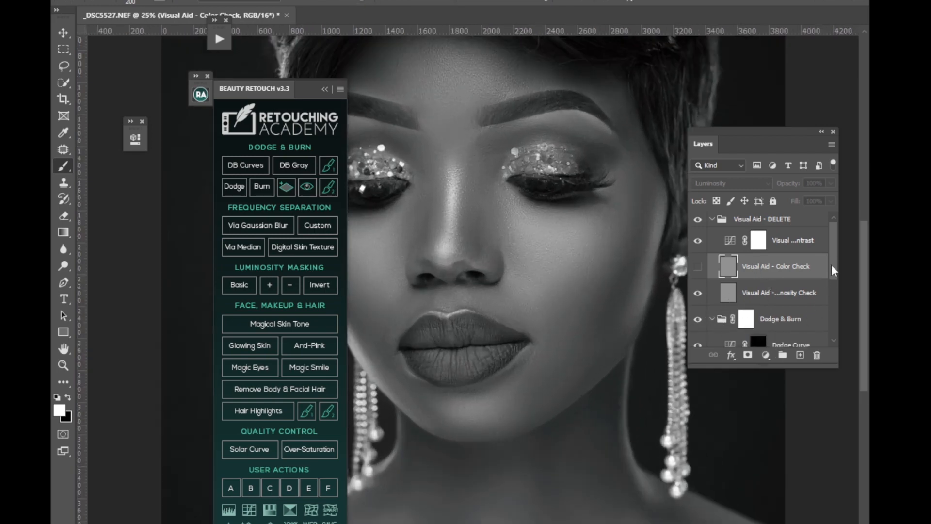
scroll(786, 340, "down", 3)
left_click(758, 302)
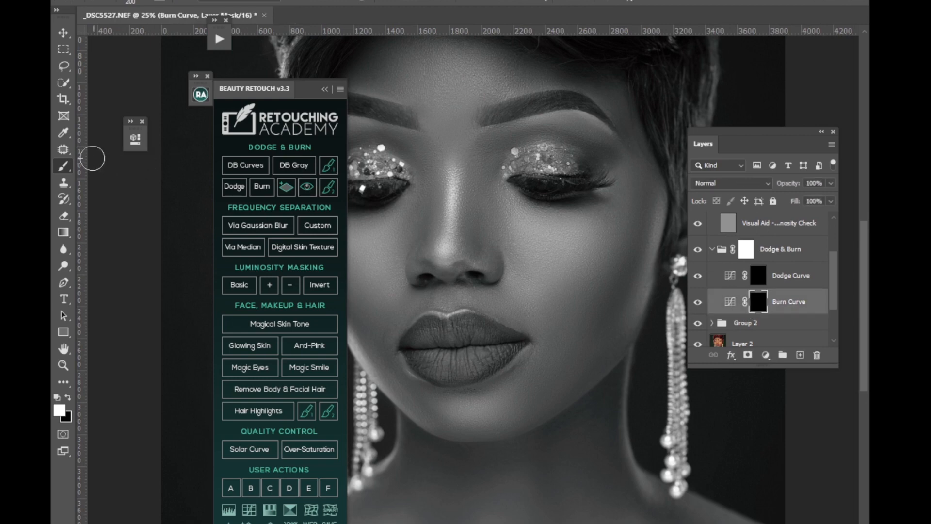
With a 250 px brush, paint white on the Dodge Curve mask over the cheek beside the lips, and touch up the Burn Curve mask.
right_click(65, 169)
left_click(106, 172)
key("bracketleft")
key("bracketleft")
key("bracketleft")
key("bracketleft")
key("ctrl+2")
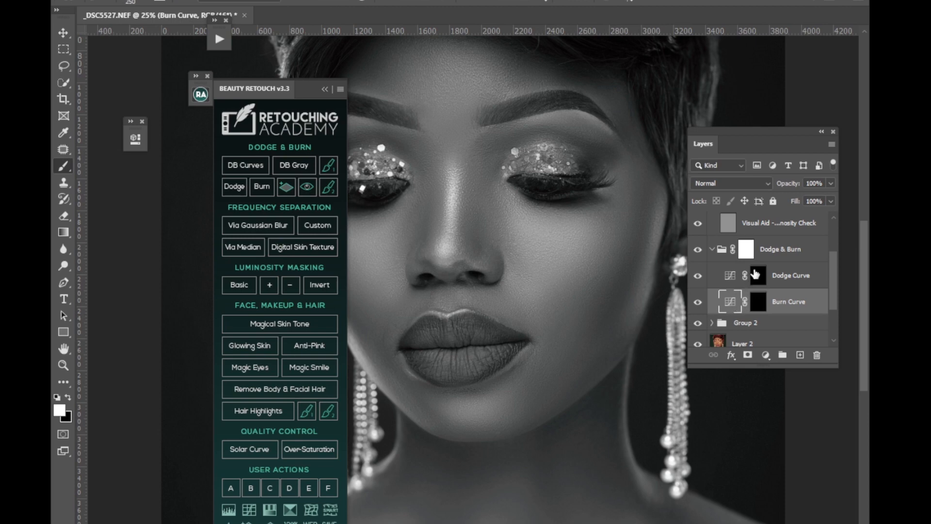
left_click(758, 275)
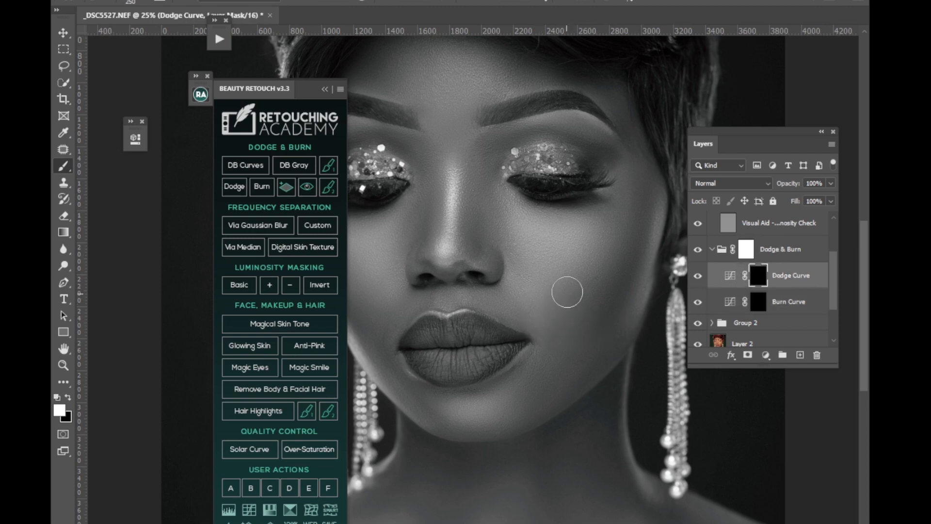
mouse_move(565, 316)
left_mouse_down()
mouse_move(542, 313)
mouse_move(584, 273)
mouse_move(545, 329)
left_mouse_up()
left_click(325, 89)
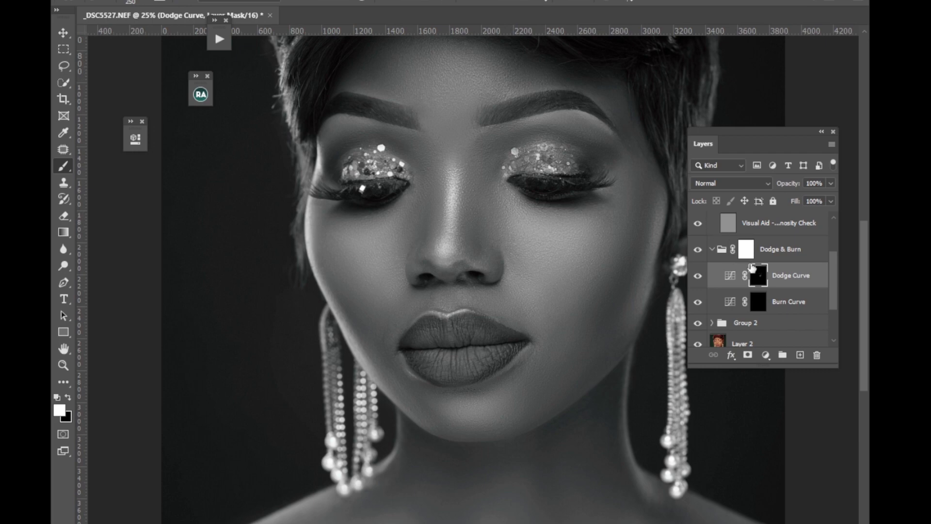
left_click_drag(864, 228, 863, 211)
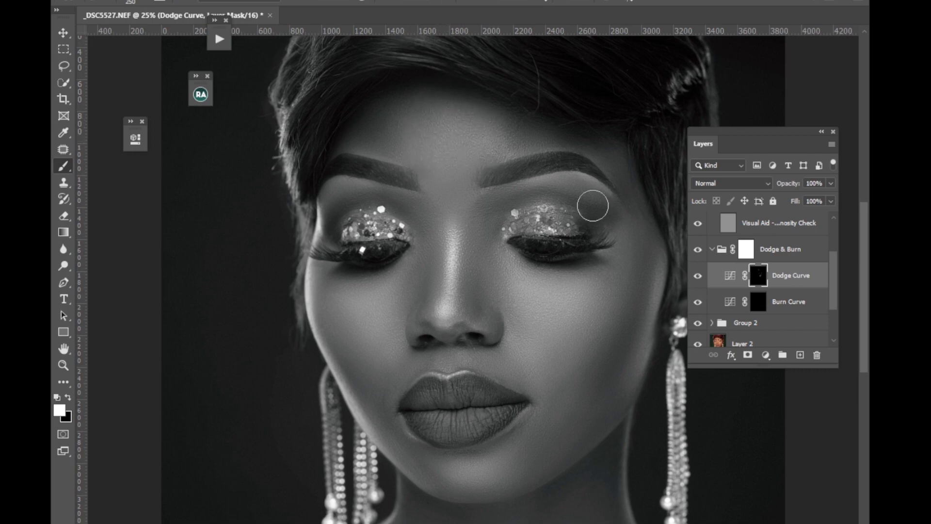
left_click(769, 303)
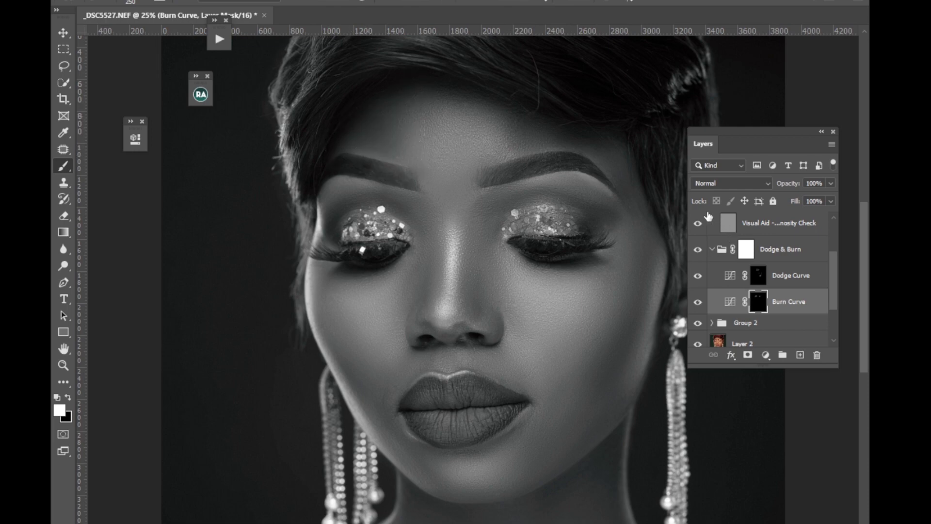
Collapse and hide the Visual Aid - DELETE group, then compare the face in color with and without the Dodge & Burn group.
scroll(833, 270, "up", 3)
left_click(717, 226)
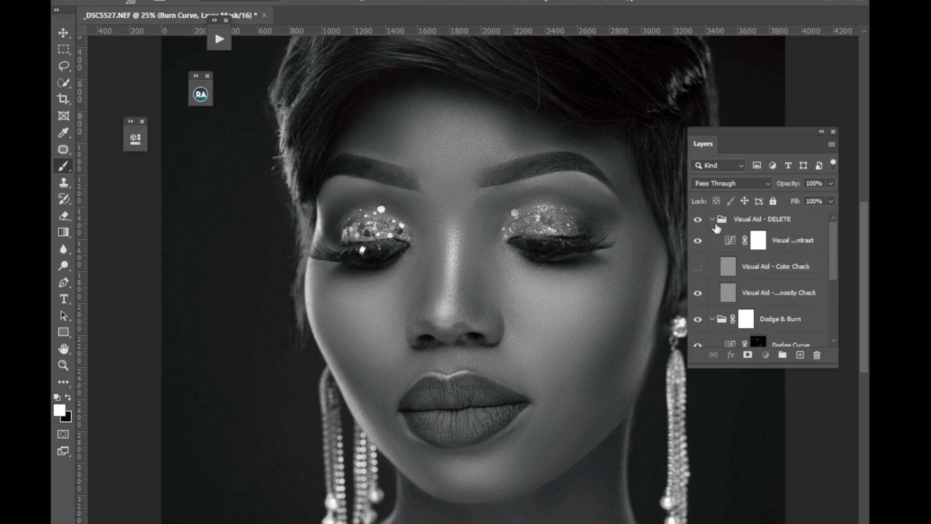
left_click(713, 220)
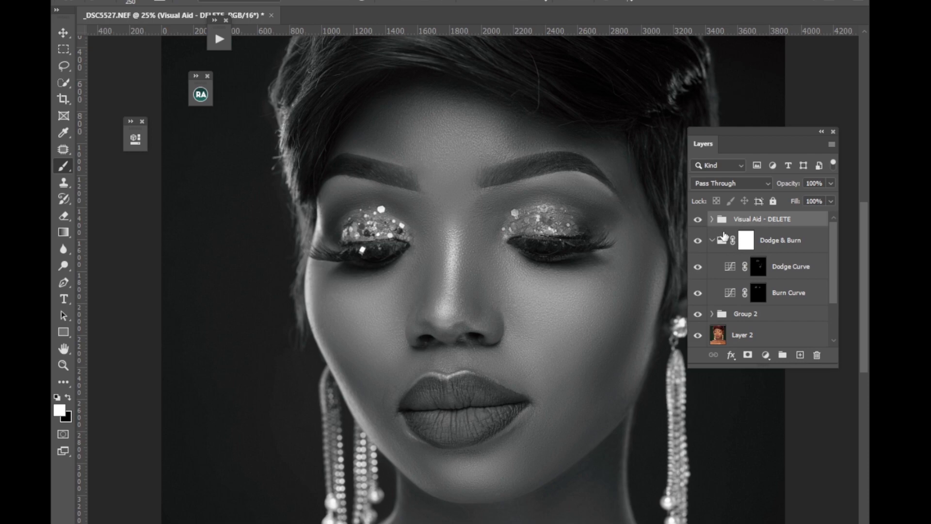
left_click(697, 221)
left_click(697, 241)
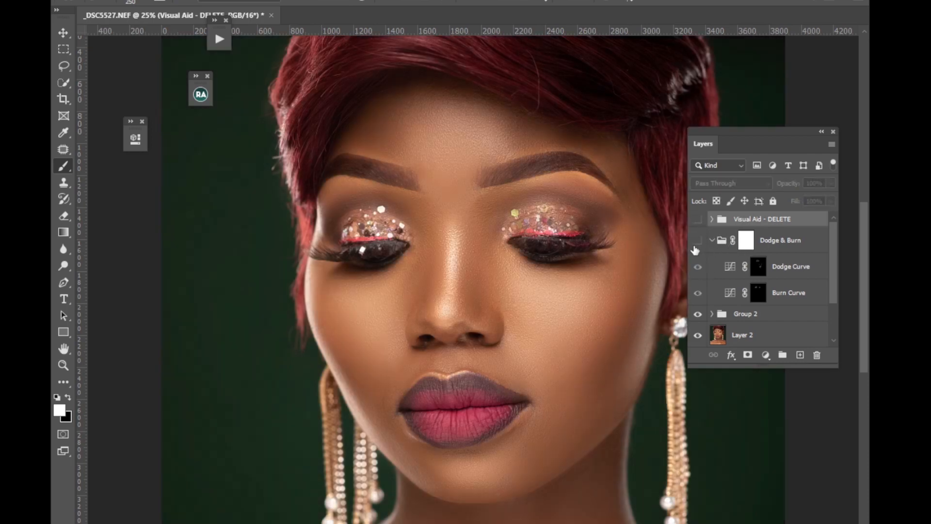
left_click(697, 241)
left_click(697, 241)
left_click(697, 241)
Refine the Dodge Curve mask with a 125 px brush, then darken the lower cheek on the Burn Curve mask with a 300 px brush.
left_click(755, 274)
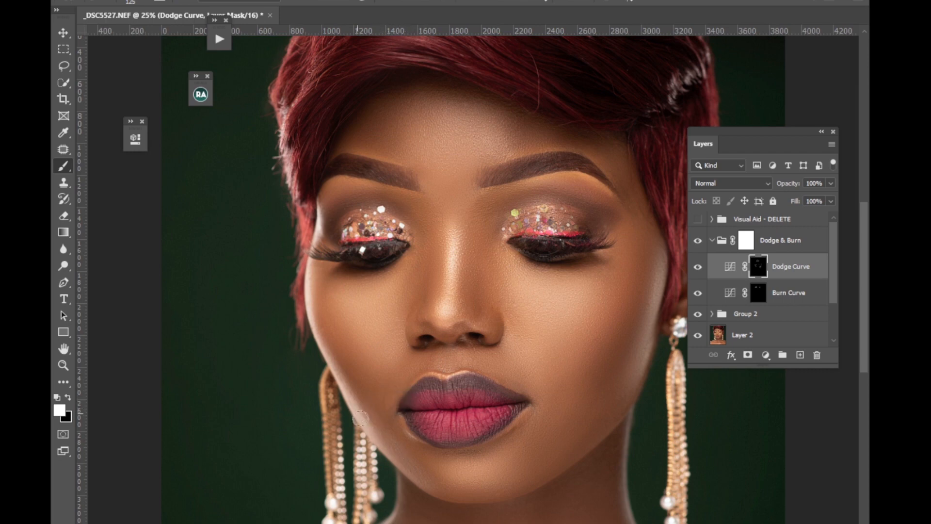
left_click(764, 296)
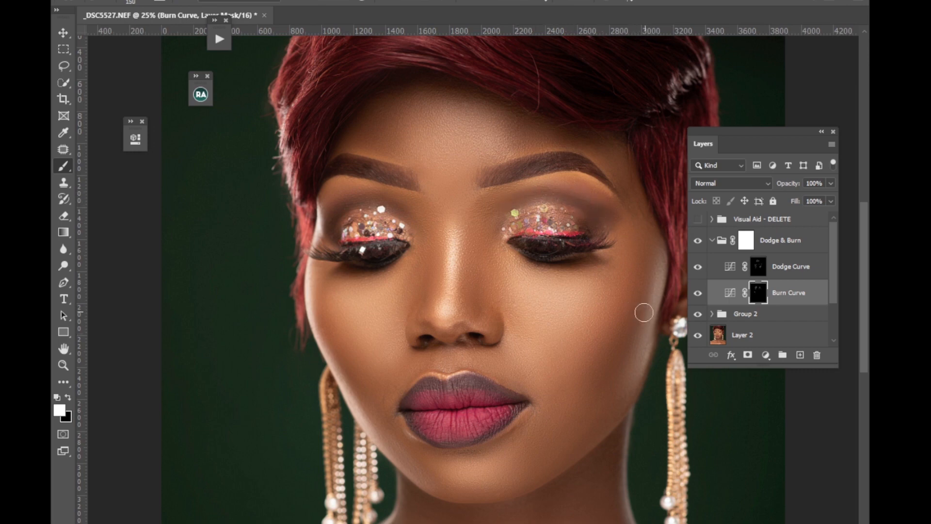
key("bracketright")
key("bracketright")
key("bracketright")
key("bracketright")
key("bracketright")
mouse_move(609, 375)
left_mouse_down()
mouse_move(630, 315)
mouse_move(578, 401)
mouse_move(634, 310)
mouse_move(590, 382)
mouse_move(639, 257)
mouse_move(604, 356)
mouse_move(641, 273)
mouse_move(604, 354)
mouse_move(643, 284)
mouse_move(603, 369)
mouse_move(585, 381)
left_mouse_up()
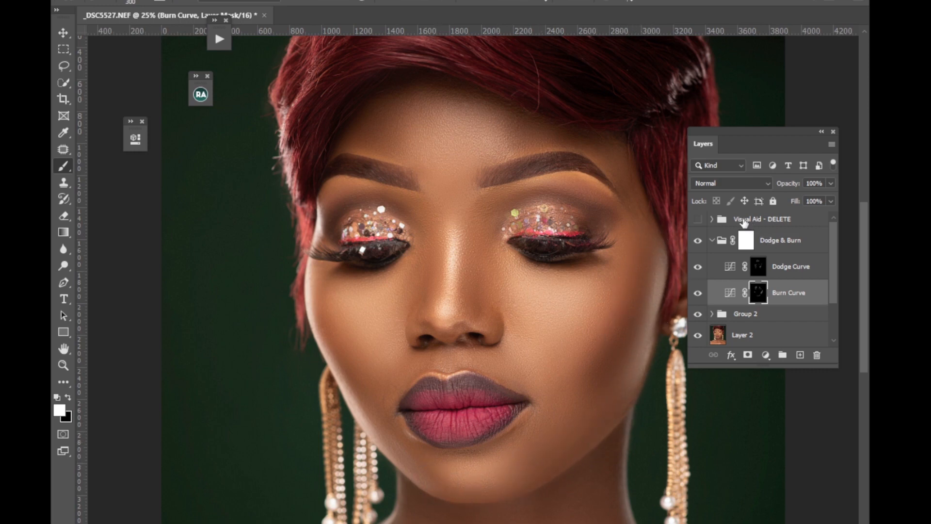
Toggle the Dodge & Burn group's visibility repeatedly to judge the cheek contouring, leaving the group shown.
left_click(698, 241)
left_click(698, 242)
left_click(698, 241)
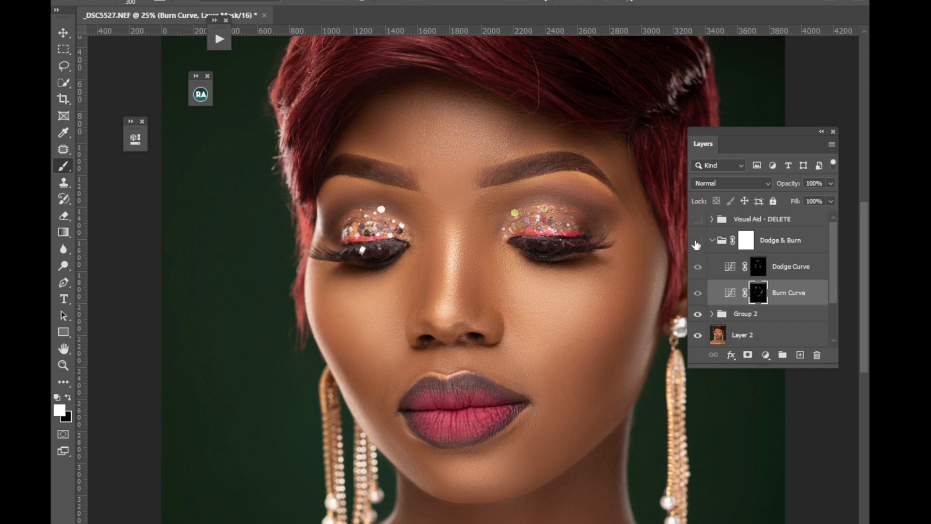
left_click(697, 241)
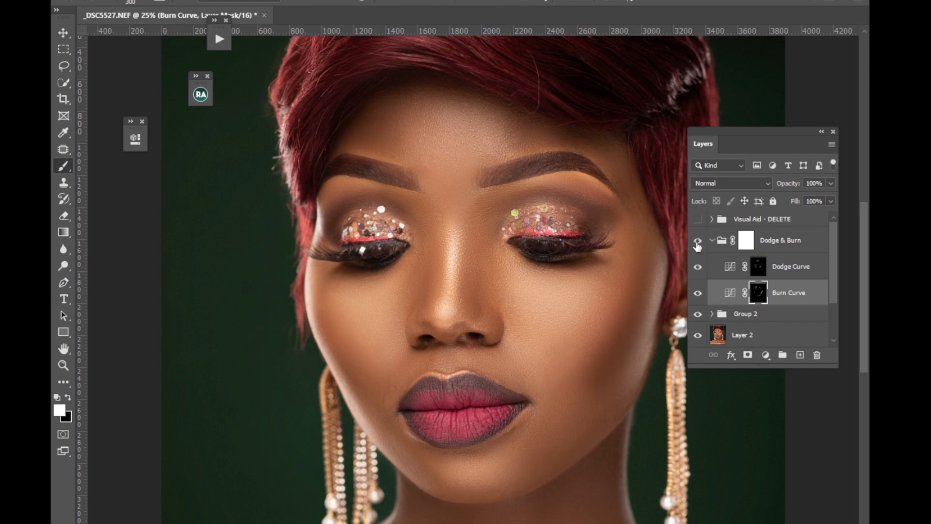
left_click(698, 242)
left_click(697, 241)
left_click(698, 239)
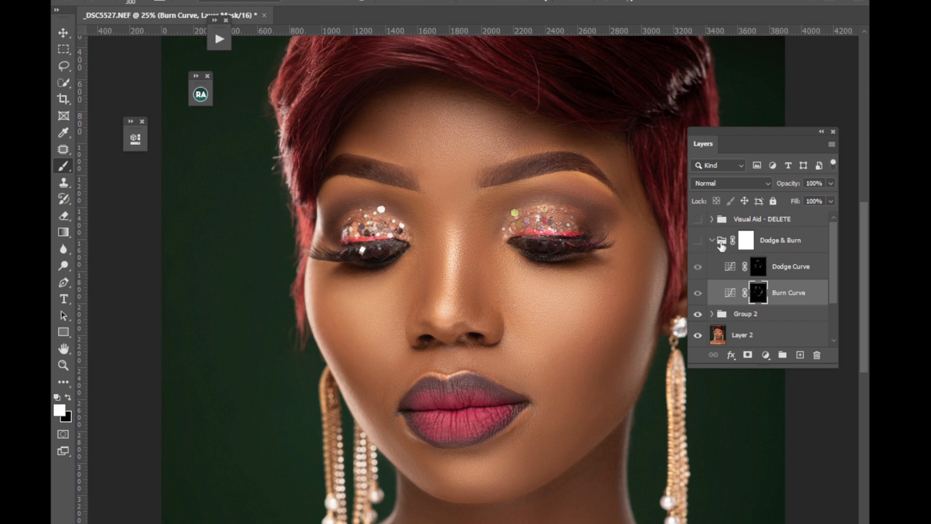
left_click(698, 241)
Show the Visual Aid - DELETE group and reduce the Burn Curve layer's opacity to 60%.
left_click(699, 220)
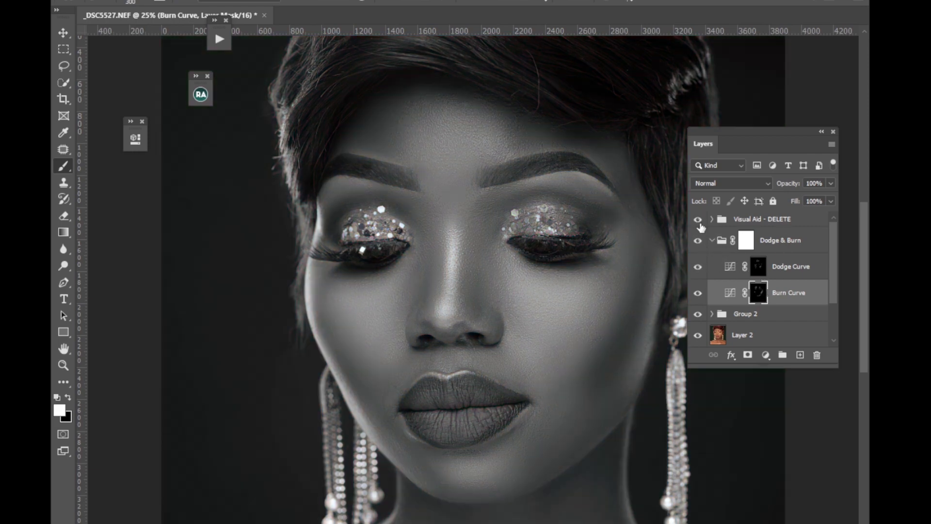
left_click(830, 184)
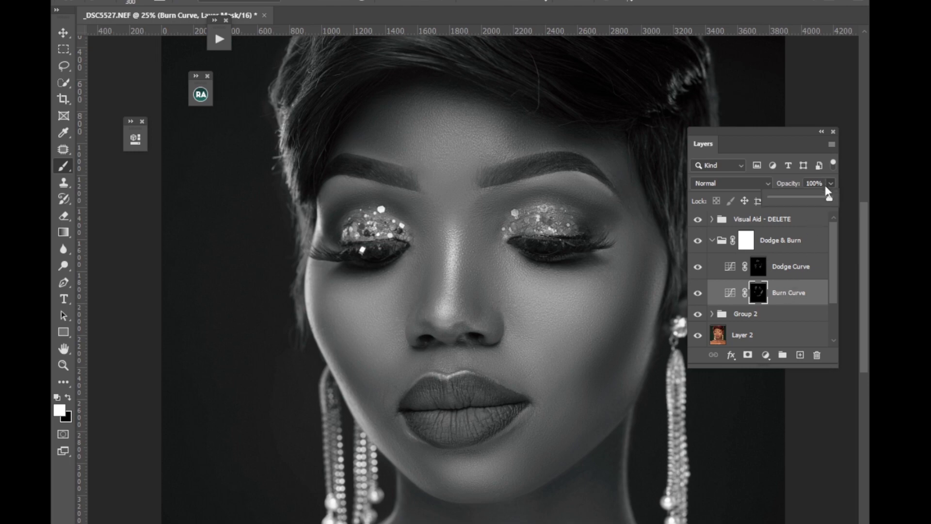
left_click_drag(815, 199, 807, 198)
Paint over the face on the Dodge Curve mask, resizing the brush to 200 px.
left_click(753, 271)
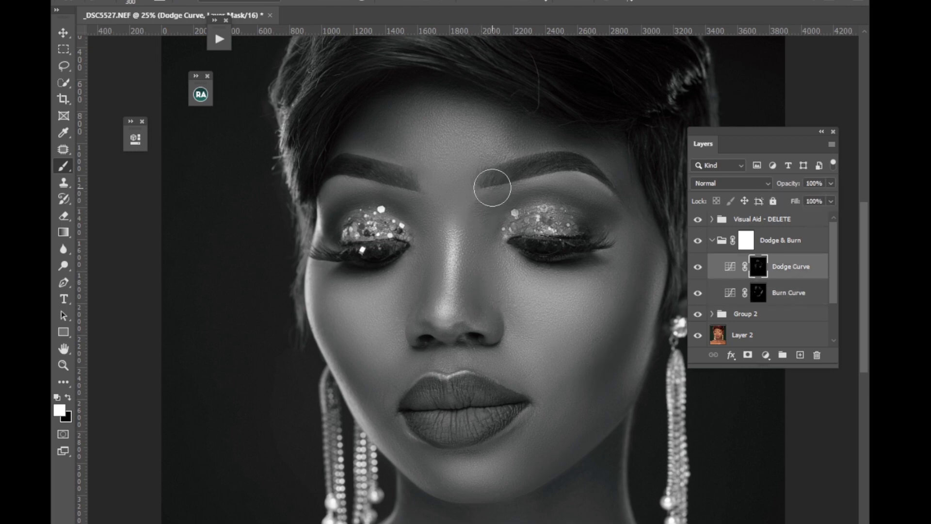
key("bracketleft")
key("bracketleft")
key("bracketleft")
key("bracketright")
key("bracketright")
Even out the neck and collarbone area on the Burn Curve mask with a 175 px brush, continuing on the Dodge Curve mask.
left_click(759, 292)
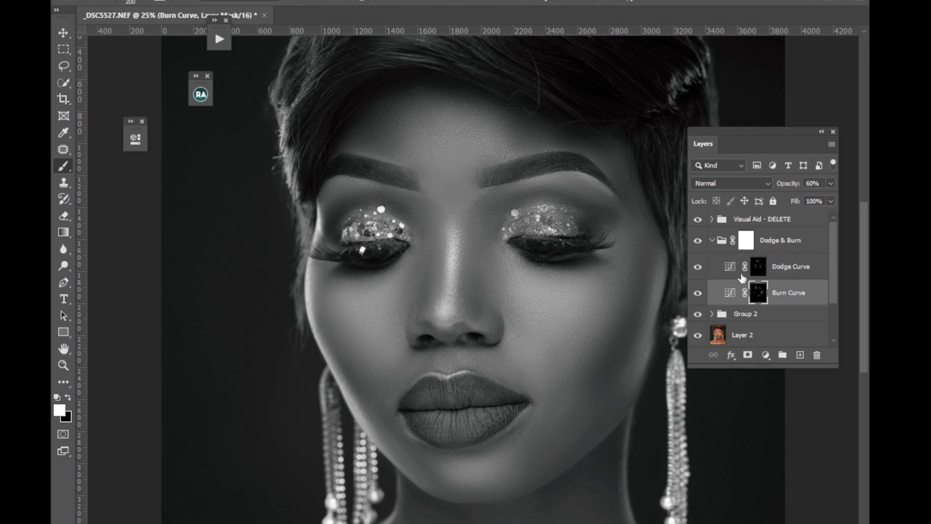
key("bracketleft")
key("bracketleft")
mouse_move(517, 464)
left_mouse_down()
mouse_move(549, 224)
mouse_move(532, 193)
left_mouse_up()
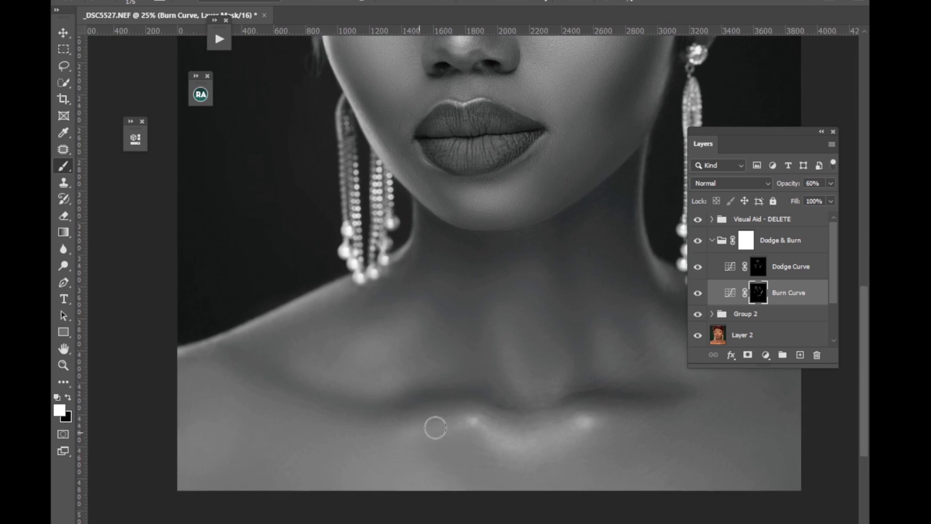
key("alt+bracketright")
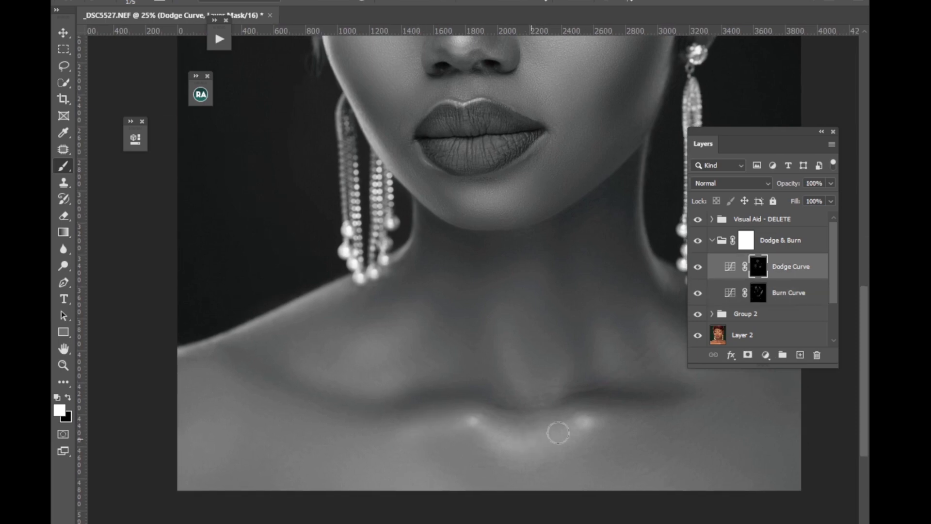
Hide the Visual Aid - DELETE group, compare the whole portrait with and without Dodge & Burn, and select the Burn Curve mask.
key("ctrl+minus")
key("ctrl+minus")
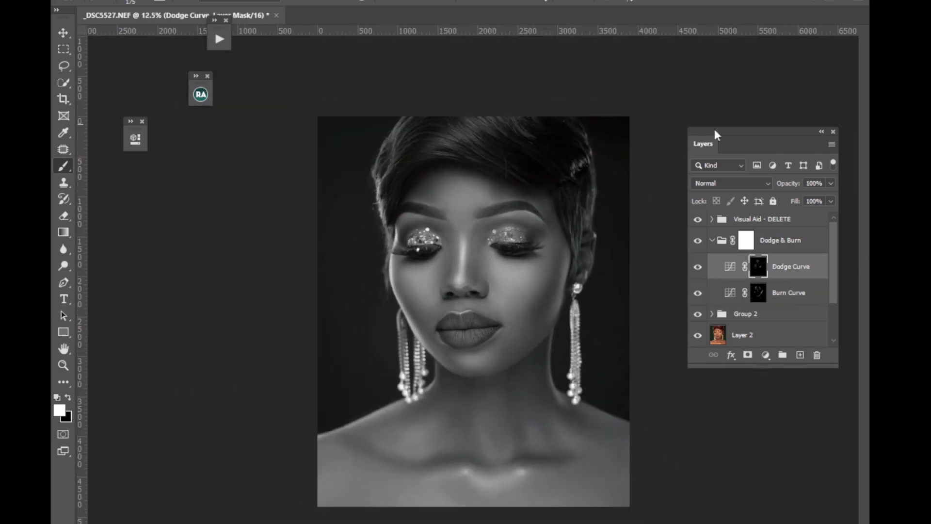
left_click(697, 221)
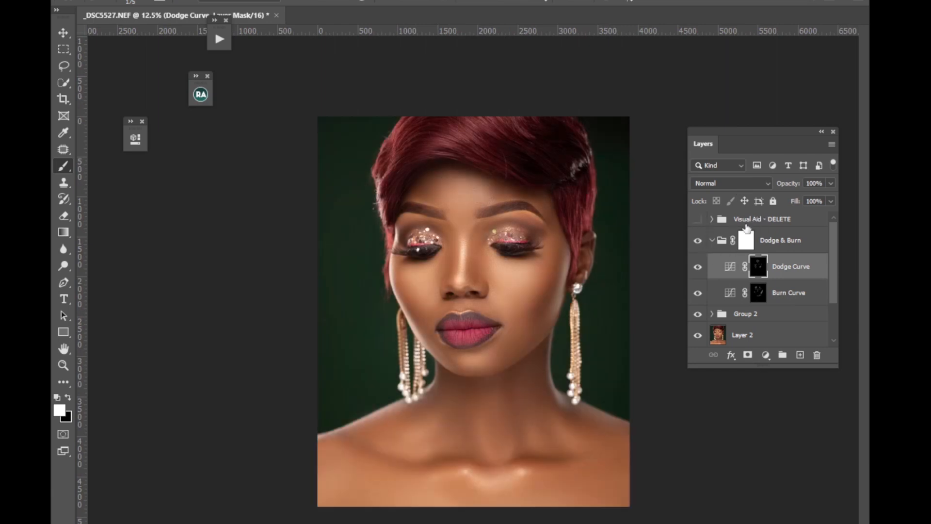
left_click(698, 244)
left_click(697, 244)
left_click(697, 245)
left_click(697, 245)
left_click(696, 245)
left_click(695, 244)
left_click(759, 294)
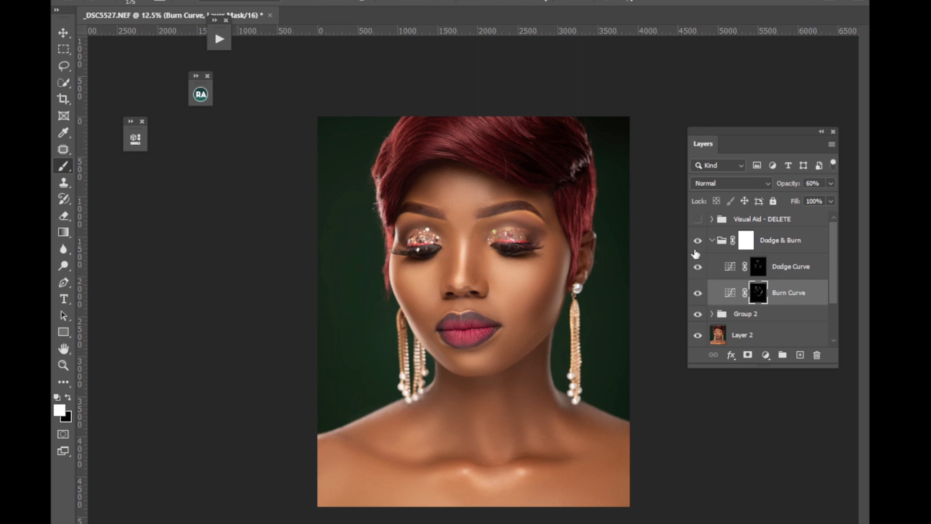
Reduce the Dodge & Burn group's opacity to 66% and delete the Visual Aid - DELETE group.
left_click(697, 294)
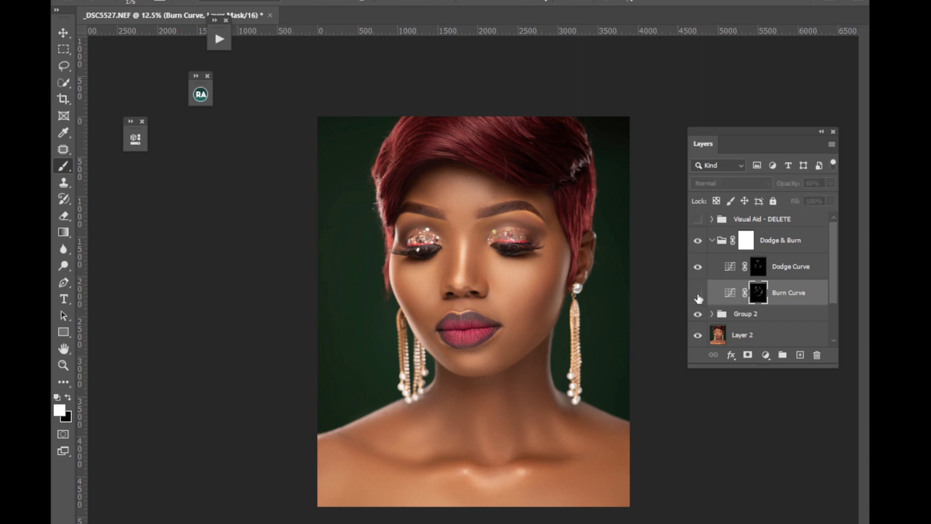
left_click(698, 294)
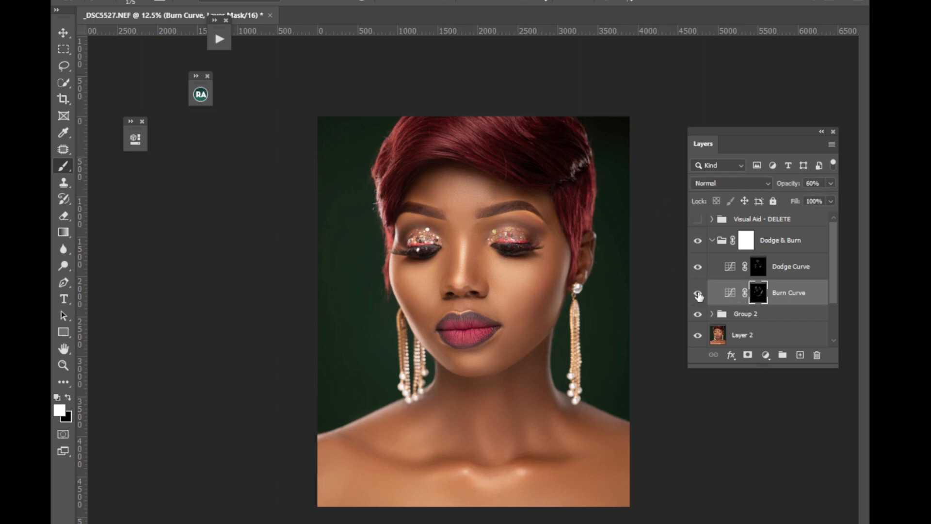
left_click(713, 241)
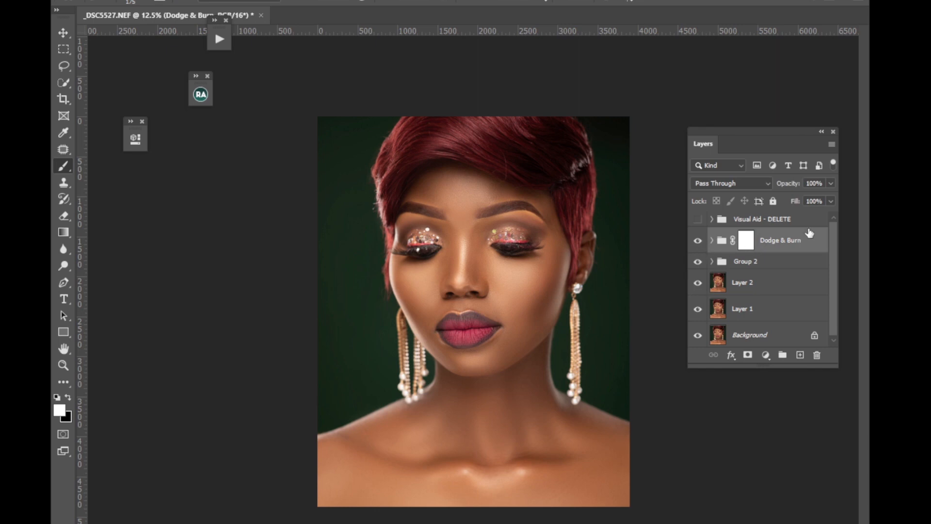
left_click(831, 184)
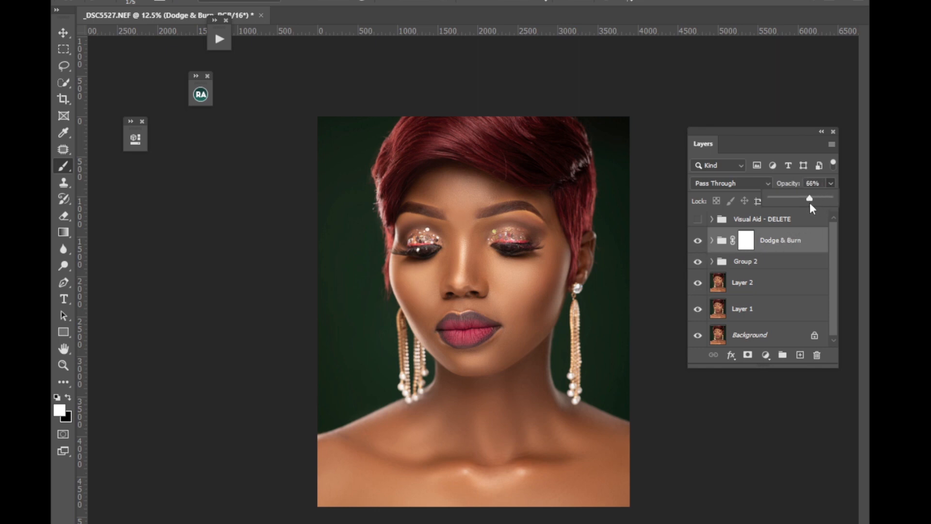
left_click(760, 228)
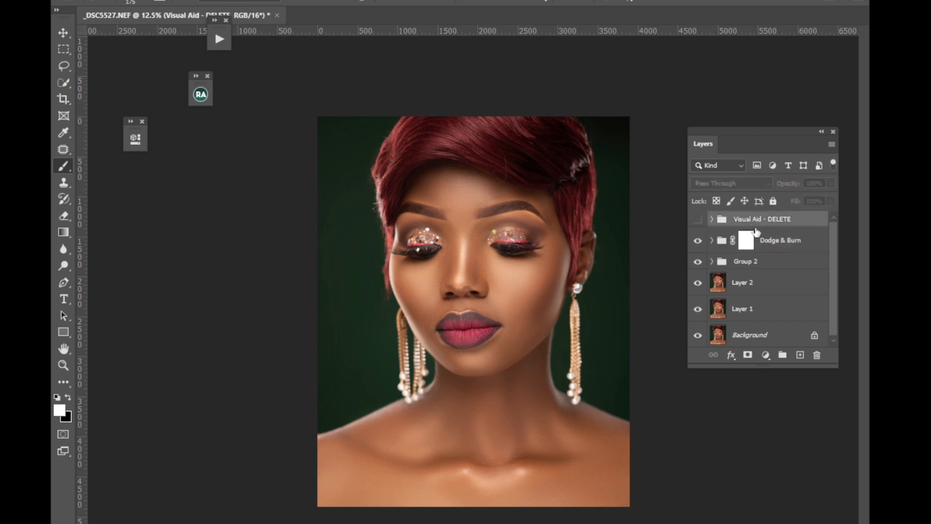
key("Delete")
Hide Dodge & Burn and compare the portrait with and without Group 2 and its nested Group 1.
left_click_drag(697, 228, 698, 245)
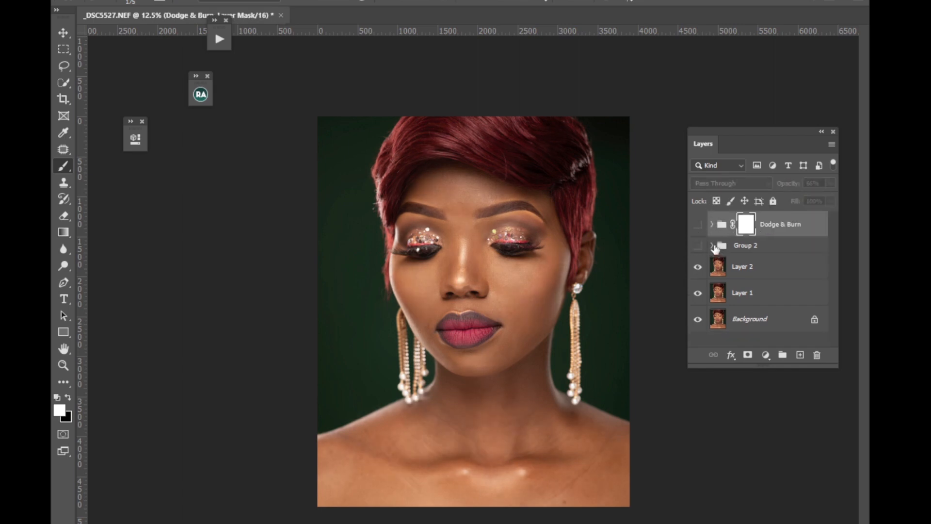
left_click(712, 246)
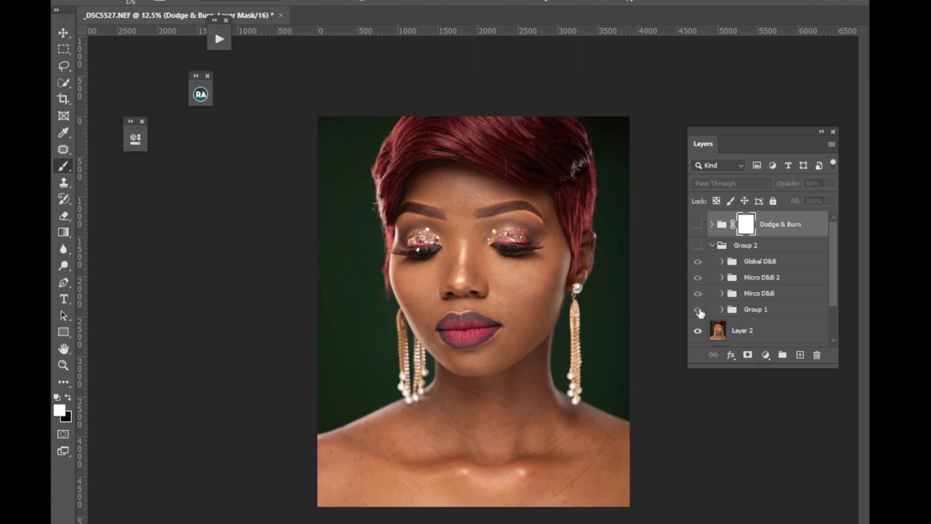
left_click(698, 246)
left_click(698, 309)
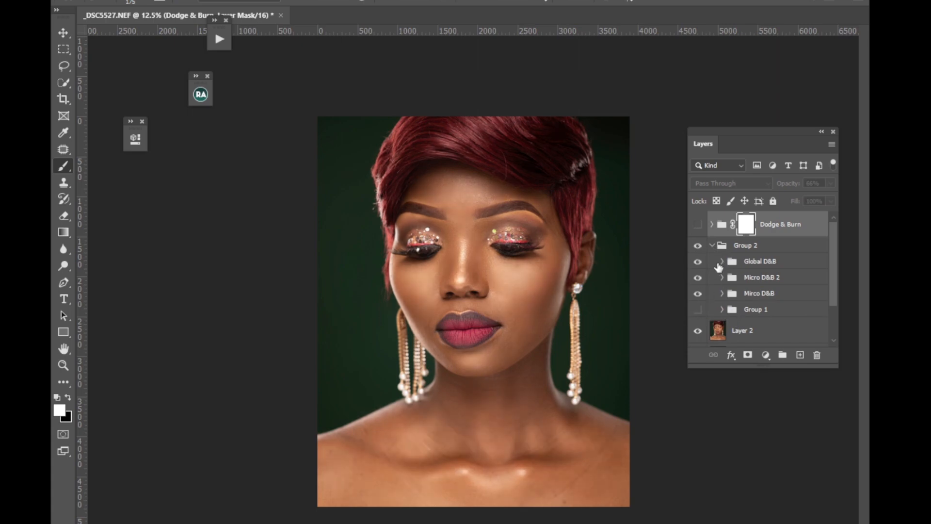
left_click(698, 310)
left_click(698, 247)
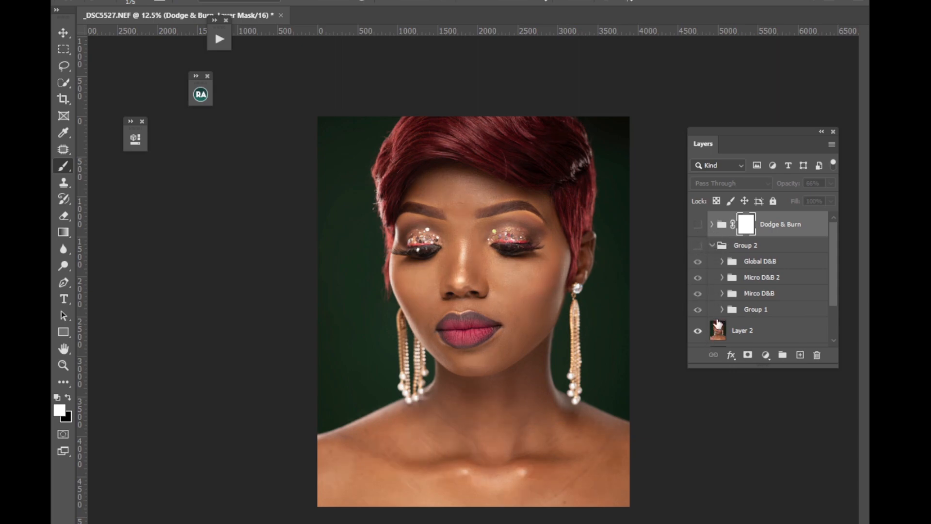
left_click(698, 246)
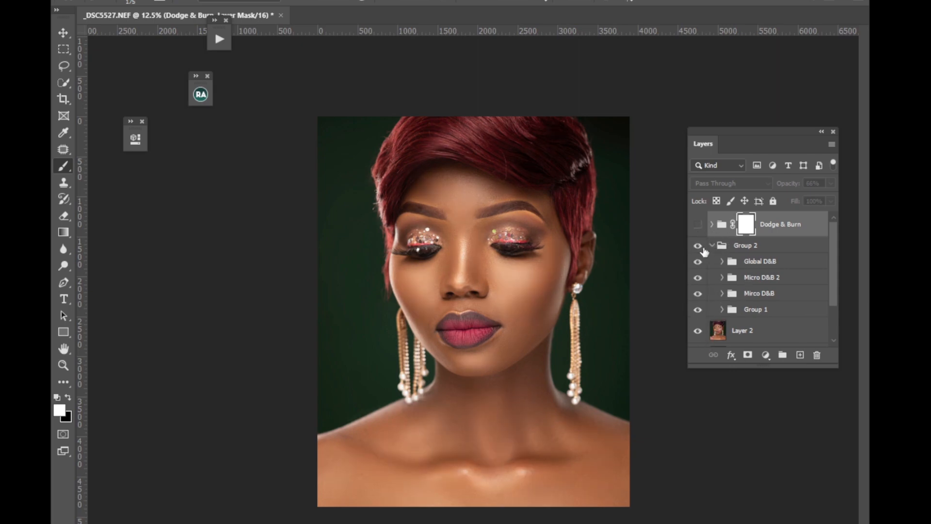
Recheck the effect of Group 1 on the skin and collapse Group 2.
scroll(829, 295, "down", 3)
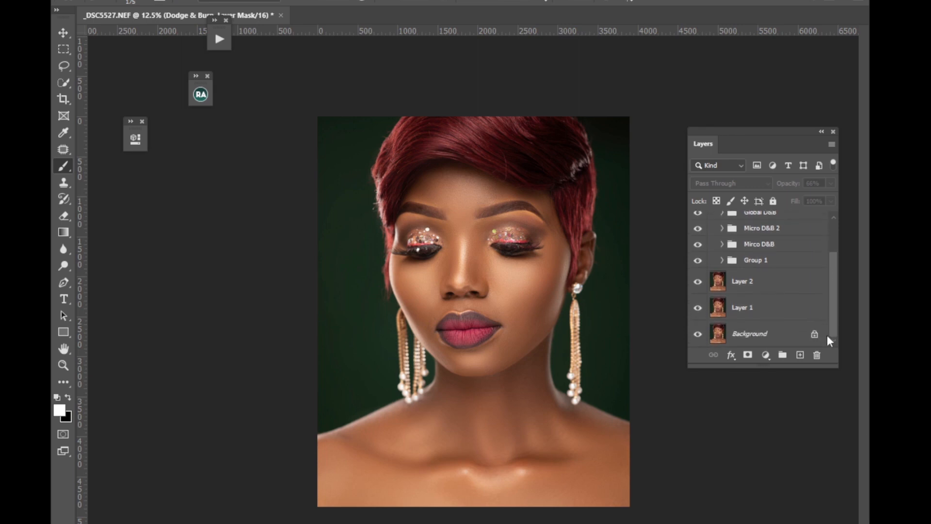
scroll(831, 303, "up", 2)
left_click(721, 300)
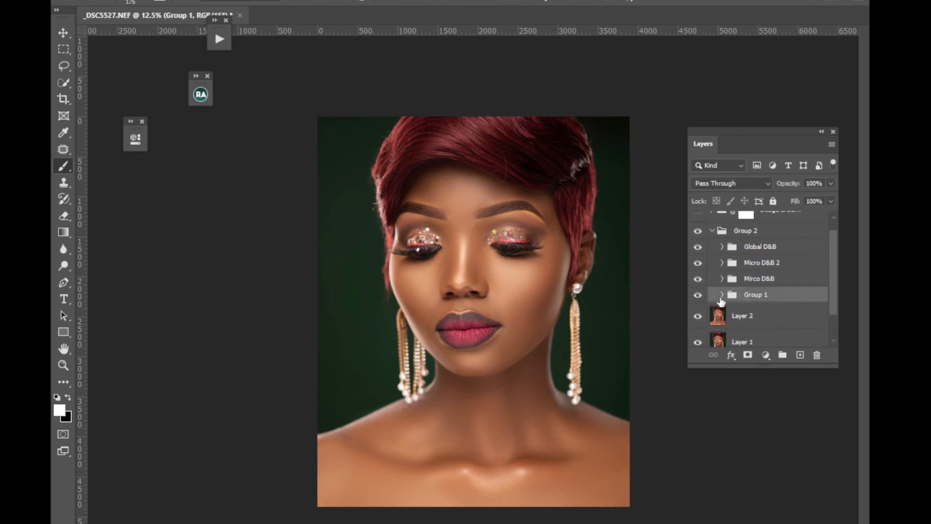
left_click(699, 296)
left_click(699, 297)
left_click(750, 278)
left_click(712, 231)
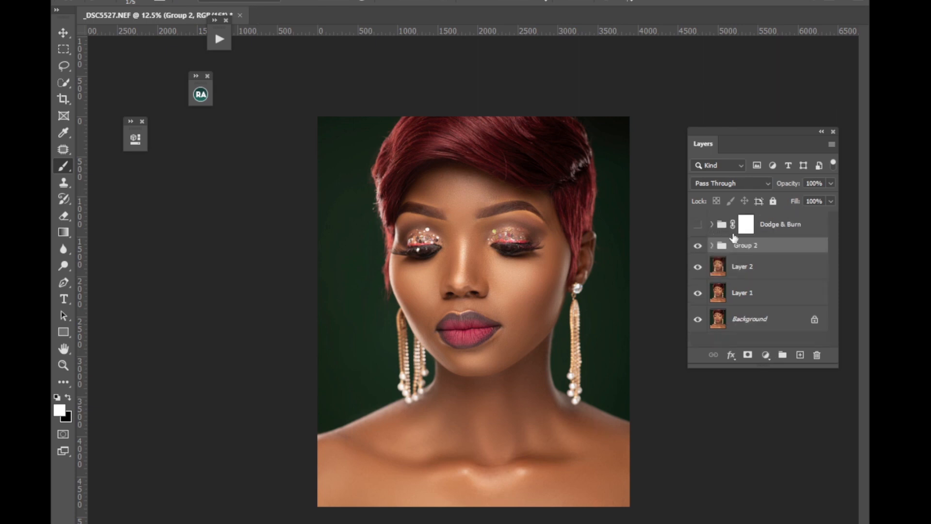
Hide Micro D&B 2 and Mirco D&B inside Group 2, and compare the portrait with and without Group 1 and Global D&B.
left_click(712, 245)
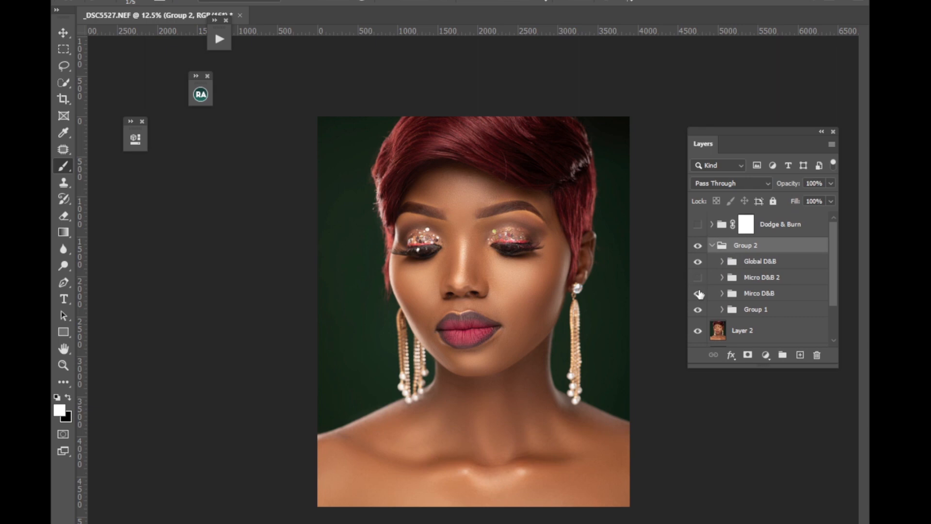
left_click(698, 310)
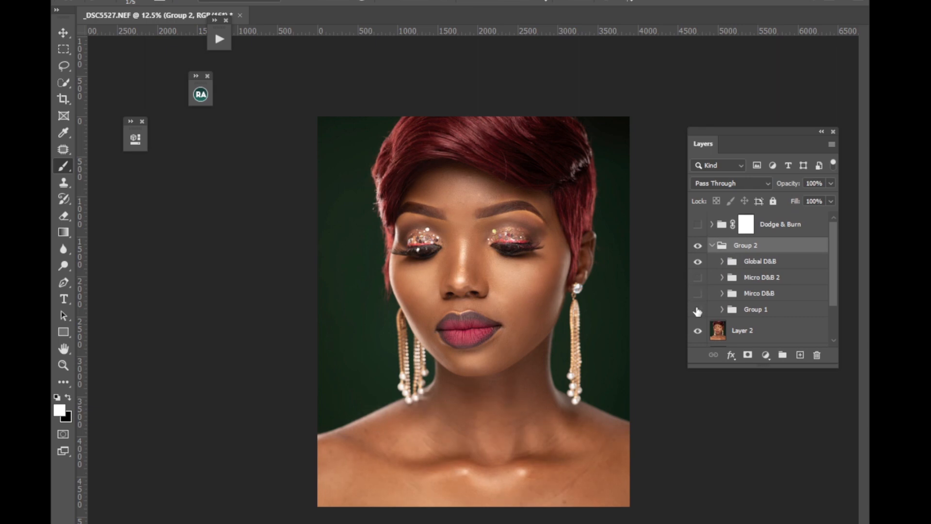
left_click(698, 311)
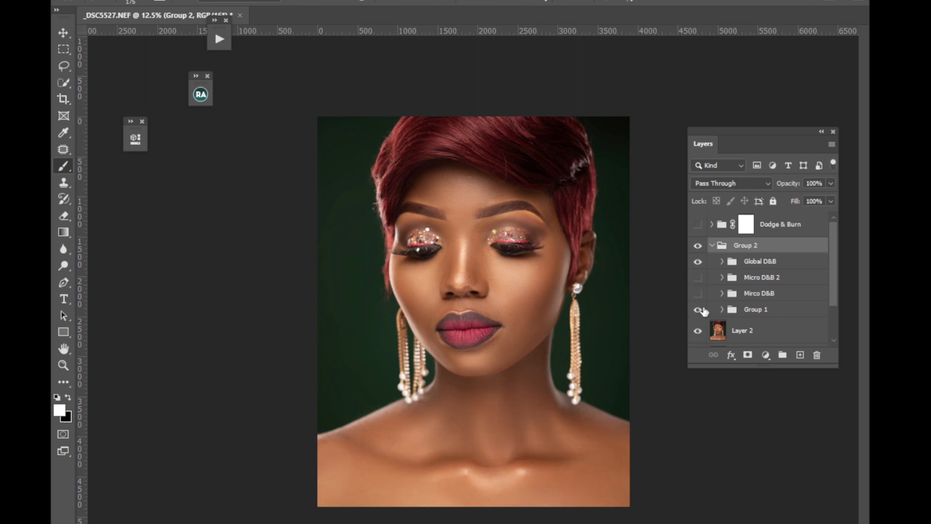
left_click(698, 262)
left_click(698, 263)
Show the Dodge & Burn group and compare the portrait with and without Group 2, Global D&B and Dodge & Burn.
left_click(698, 247)
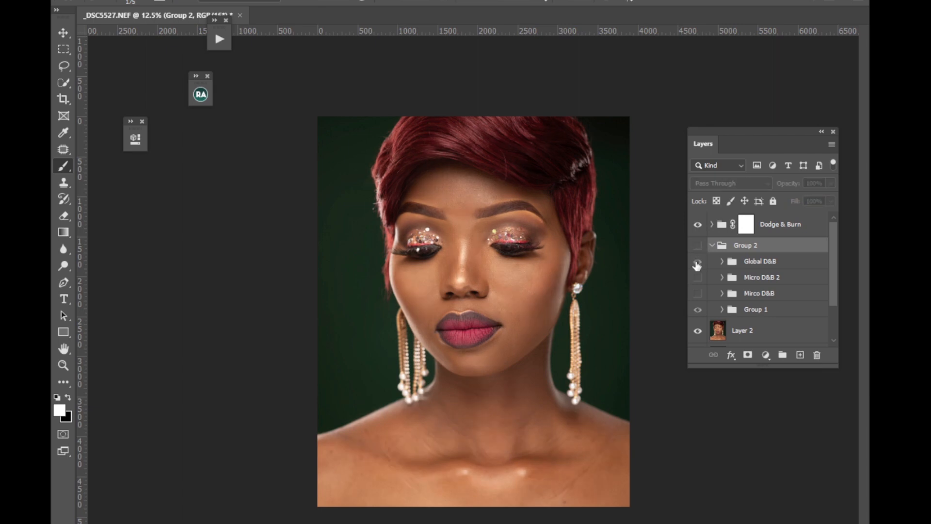
left_click(698, 246)
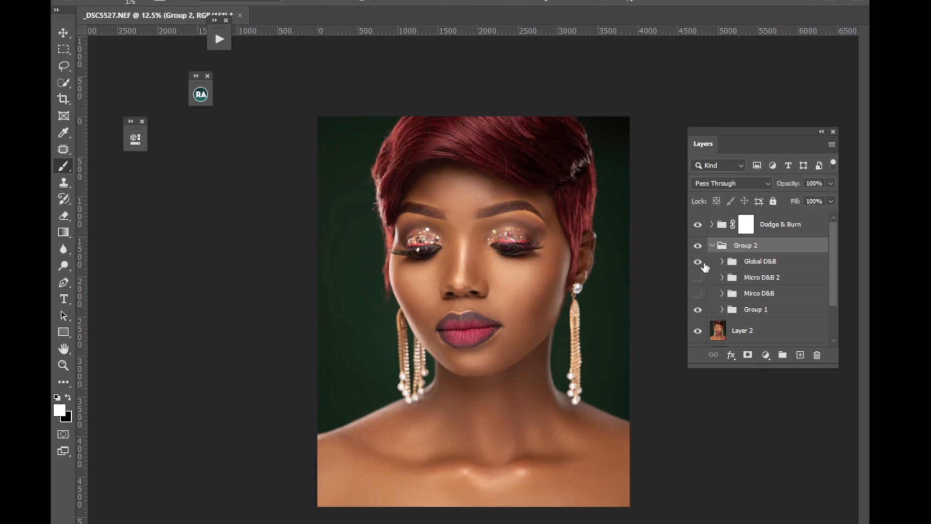
left_click(698, 262)
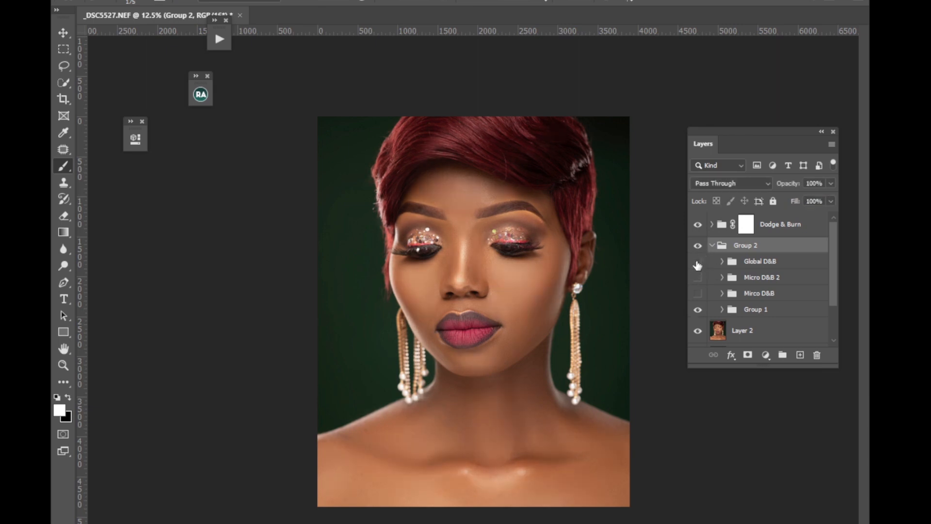
left_click(698, 262)
left_click(701, 227)
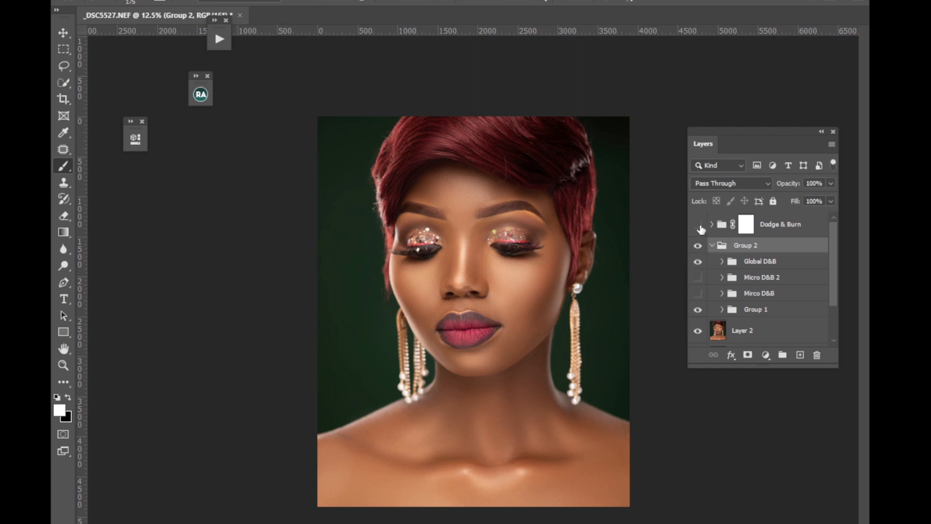
left_click(700, 226)
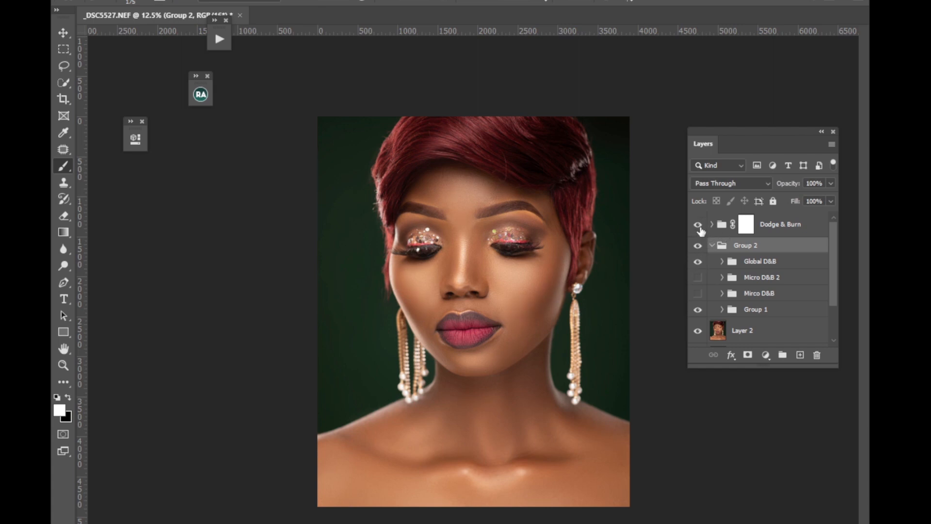
left_click(807, 228)
Reduce the Global D&B group's opacity to 66% and compare the portrait with and without Group 1.
left_click(698, 262)
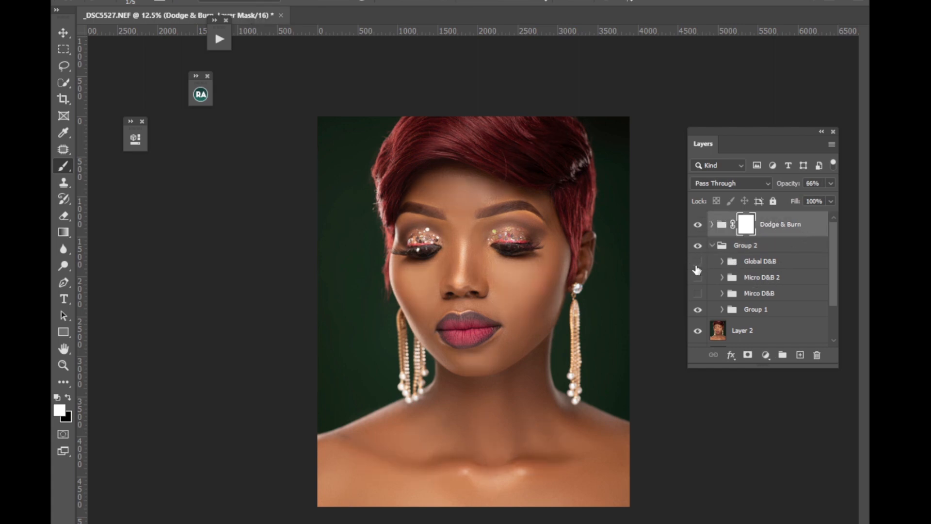
left_click(698, 262)
left_click(756, 263)
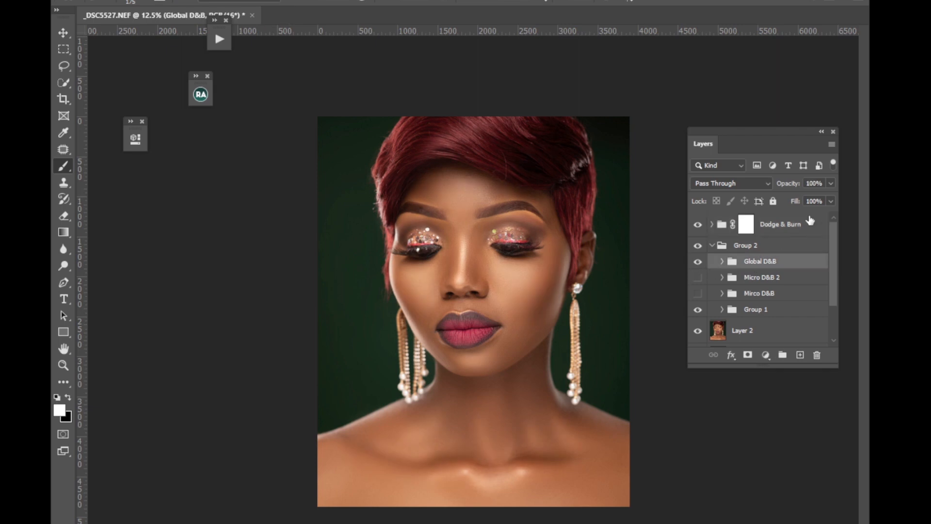
left_click(830, 184)
left_click(698, 311)
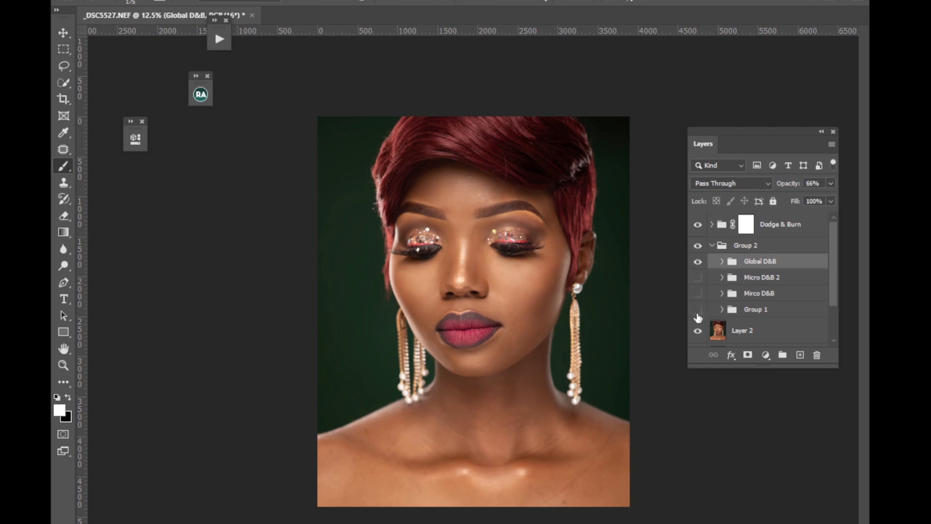
left_click(698, 310)
Collapse Group 2 and combine it with the Dodge & Burn group in a new group.
left_click(712, 245)
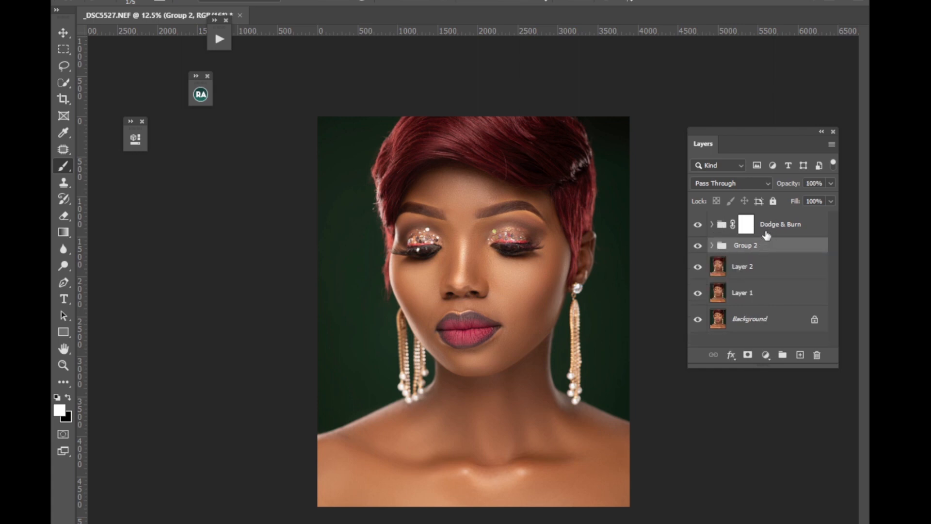
left_click(769, 232, "shift")
key("ctrl+g")
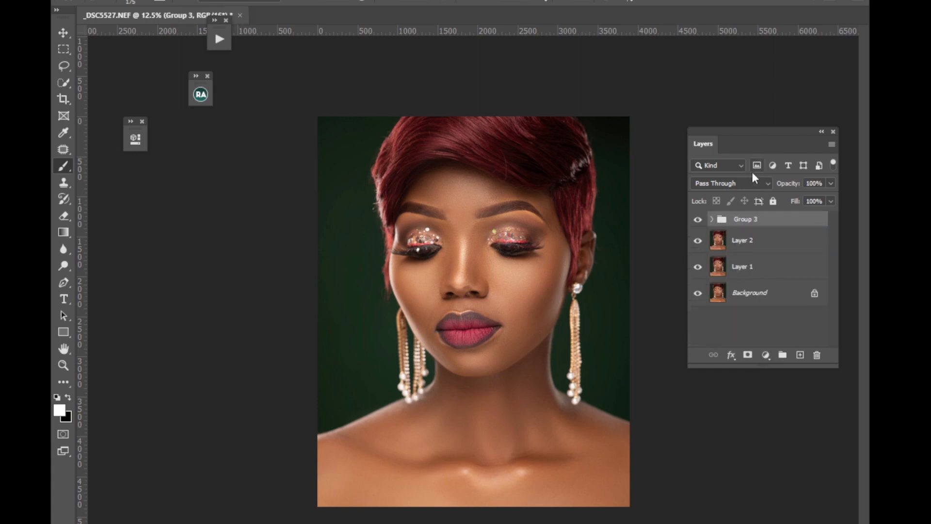
Compare the portrait before and after retouching by toggling the visibility of Group 3.
left_click(698, 220)
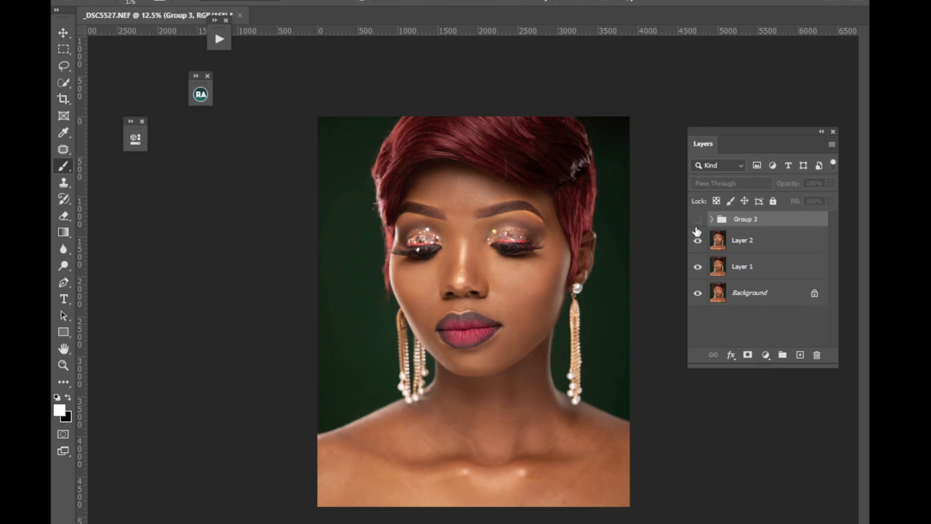
left_click(698, 222)
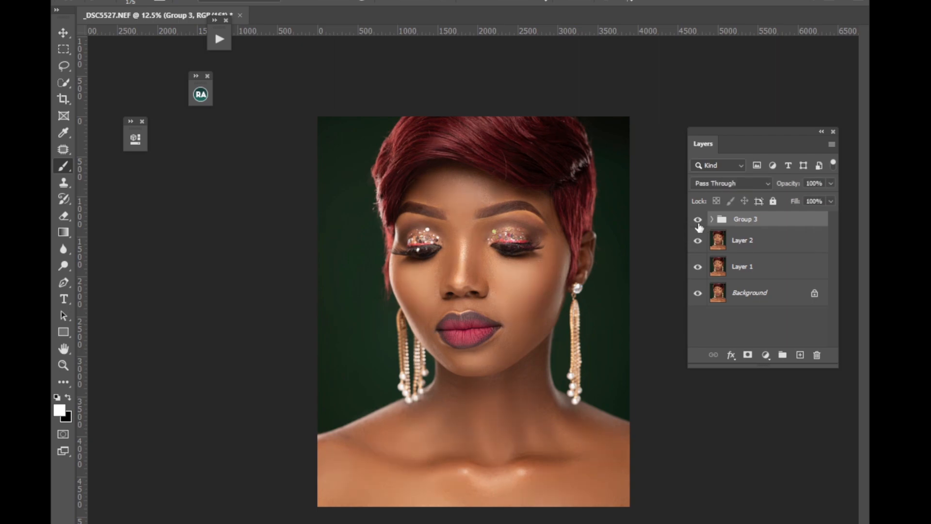
left_click(698, 220)
left_click(698, 221)
left_click(698, 222)
left_click(697, 222)
Add a Selective Color adjustment layer inside Group 3 above the Dodge & Burn group.
left_click(712, 220)
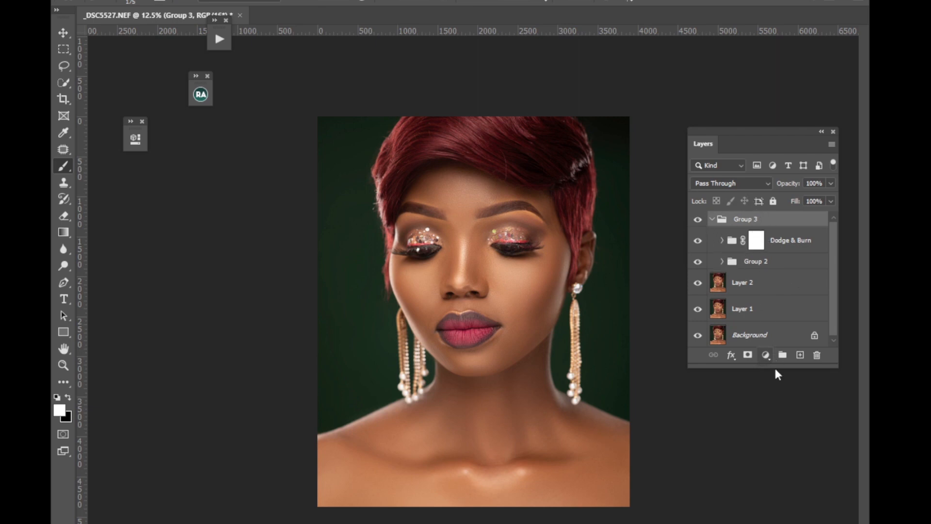
left_click(769, 354)
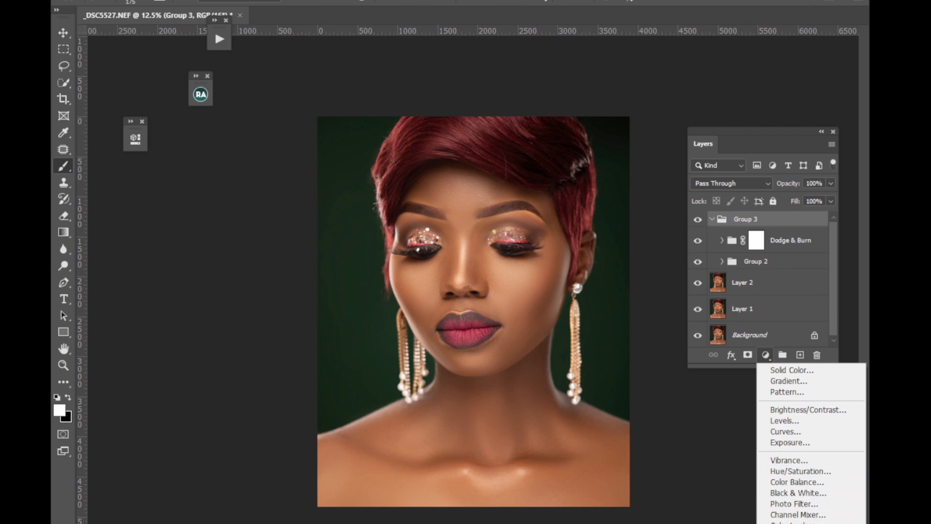
left_click(797, 523)
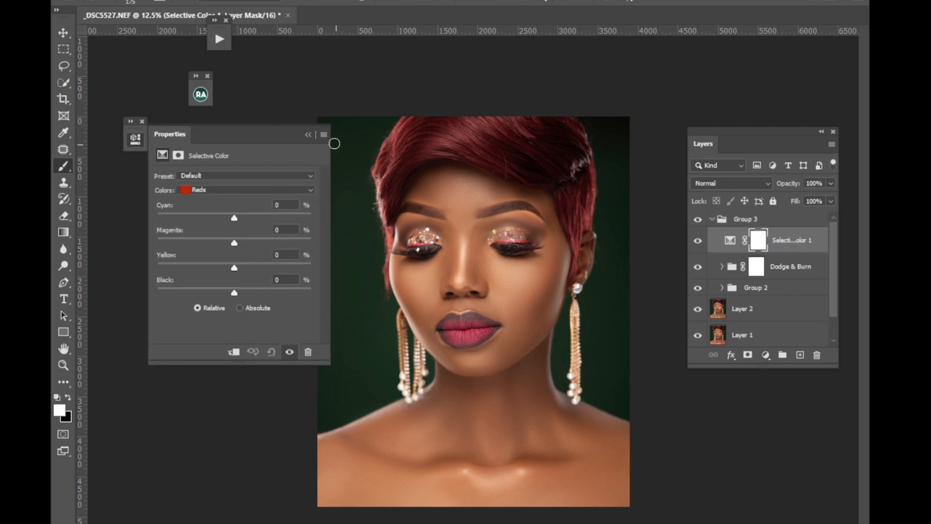
mouse_move(281, 131)
left_mouse_down()
mouse_move(327, 159)
mouse_move(277, 146)
left_mouse_up()
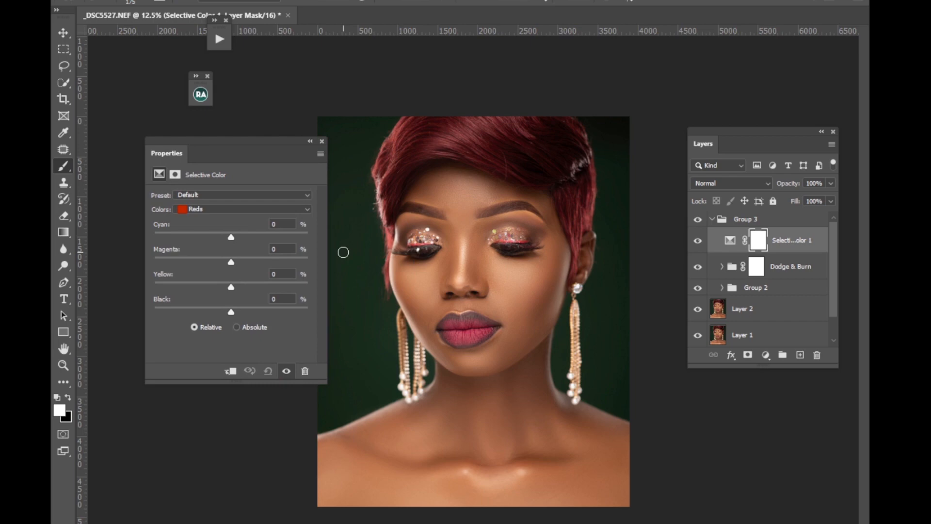
Set the Selective Color Reds to Cyan -14% and Yellow +7%.
left_click(220, 208)
left_click(204, 219)
left_click(207, 211)
left_click(211, 210)
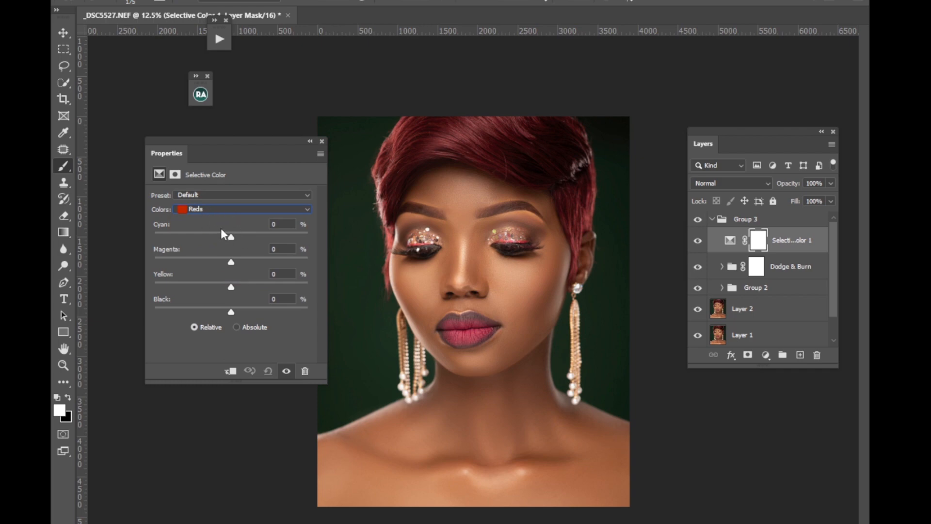
left_click_drag(231, 237, 221, 241)
left_click_drag(231, 286, 232, 285)
Lower Cyan slightly and raise Yellow for the Yellows range of the Selective Color adjustment.
left_click(228, 209)
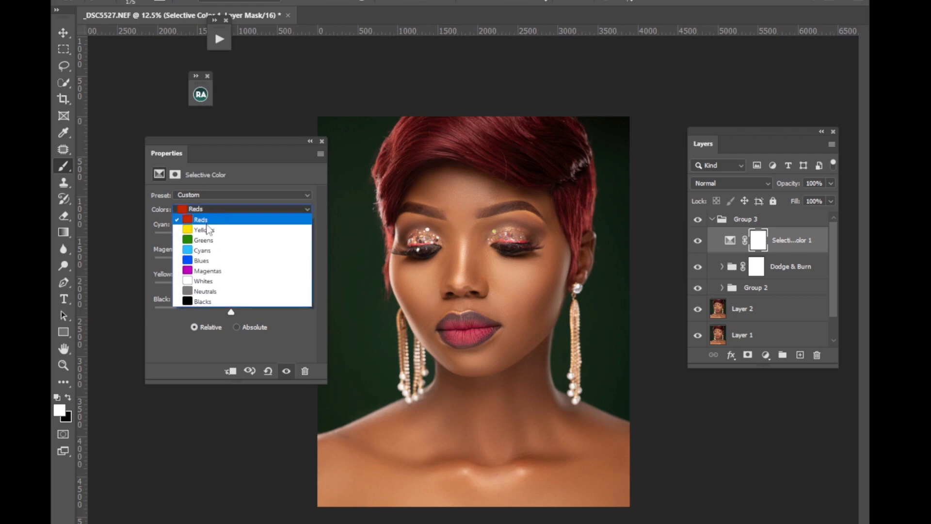
left_click(205, 230)
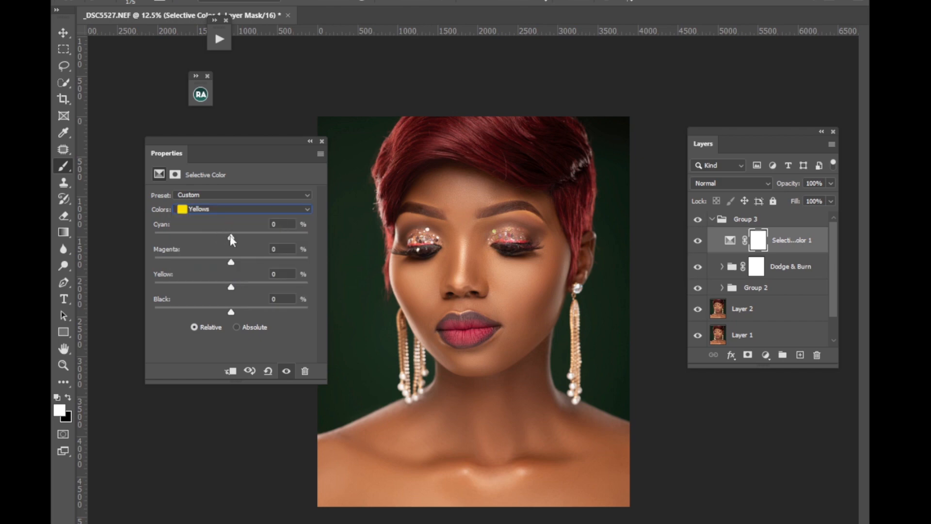
left_click_drag(231, 241, 226, 241)
left_click_drag(231, 285, 238, 283)
left_click(310, 141)
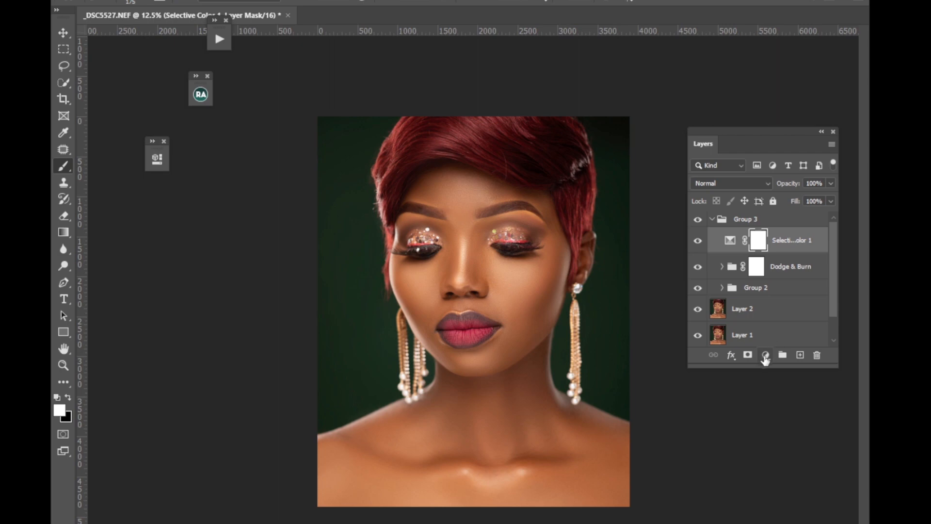
Add a Photo Filter adjustment layer above Selective Color 1 using Cooling Filter (82) and reduce its density.
left_click(766, 355)
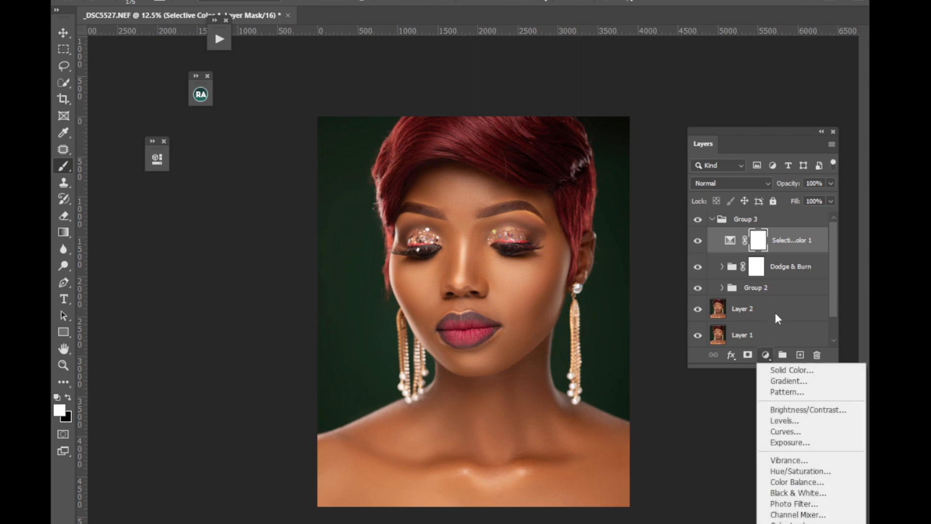
left_click(792, 505)
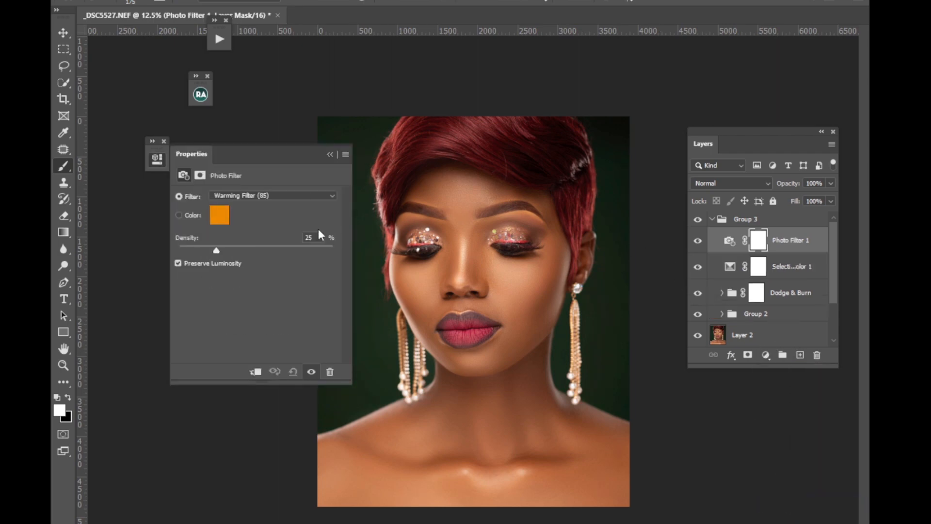
left_click(264, 197)
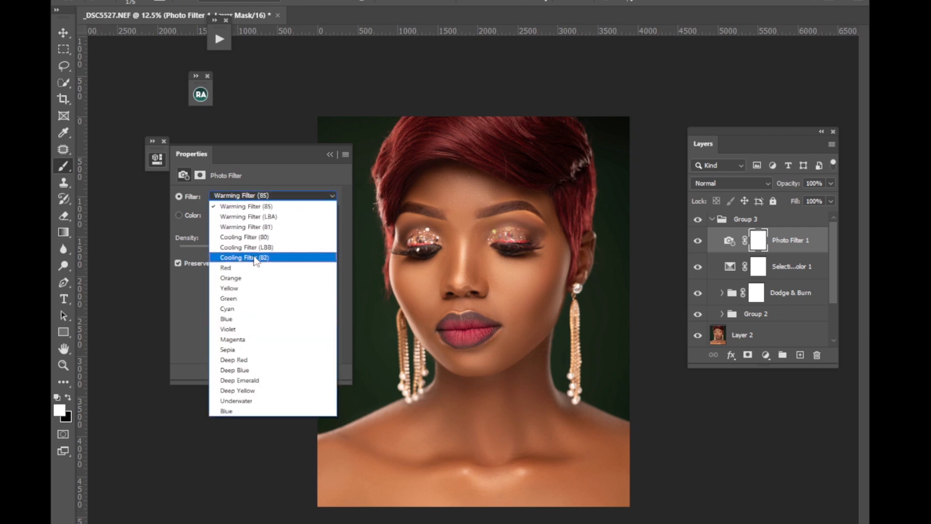
left_click(255, 258)
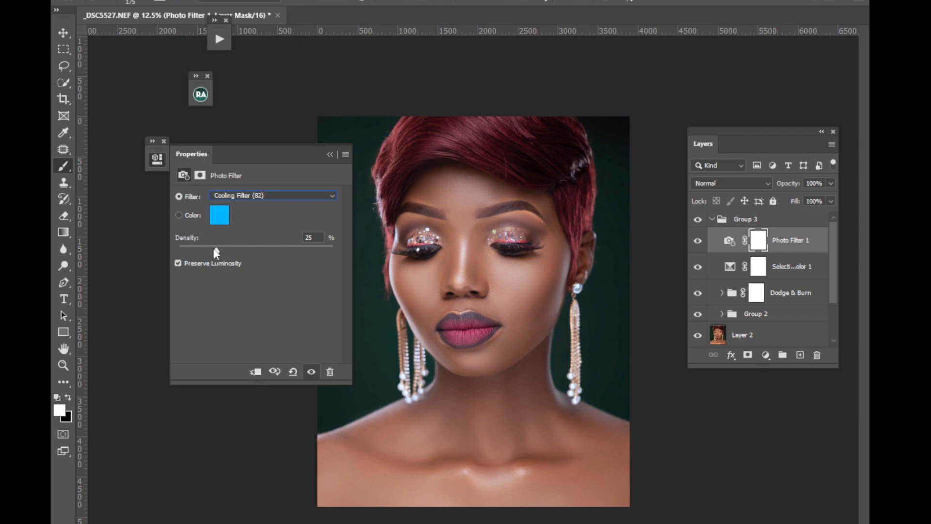
left_click_drag(210, 251, 194, 249)
left_click(330, 154)
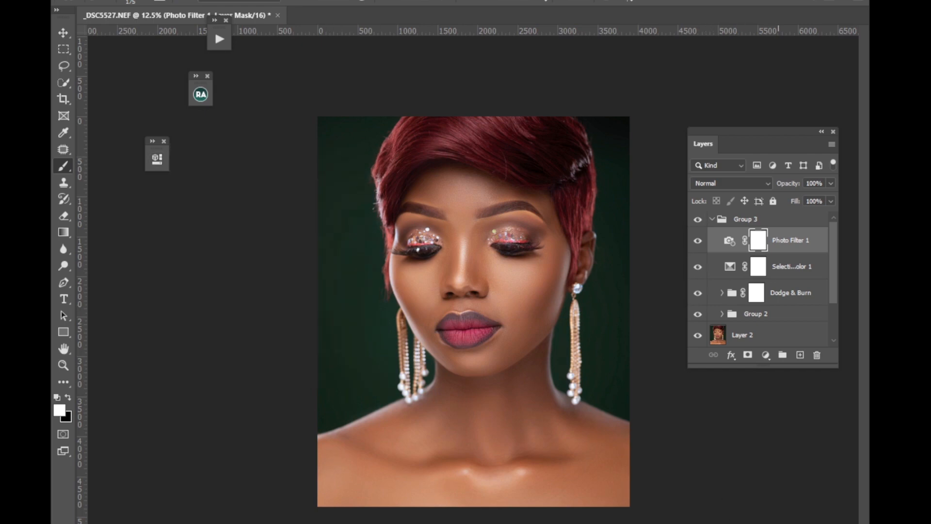
Add a Black & White adjustment layer above the Photo Filter with the Darker preset and Luminosity blend mode.
left_click(766, 355)
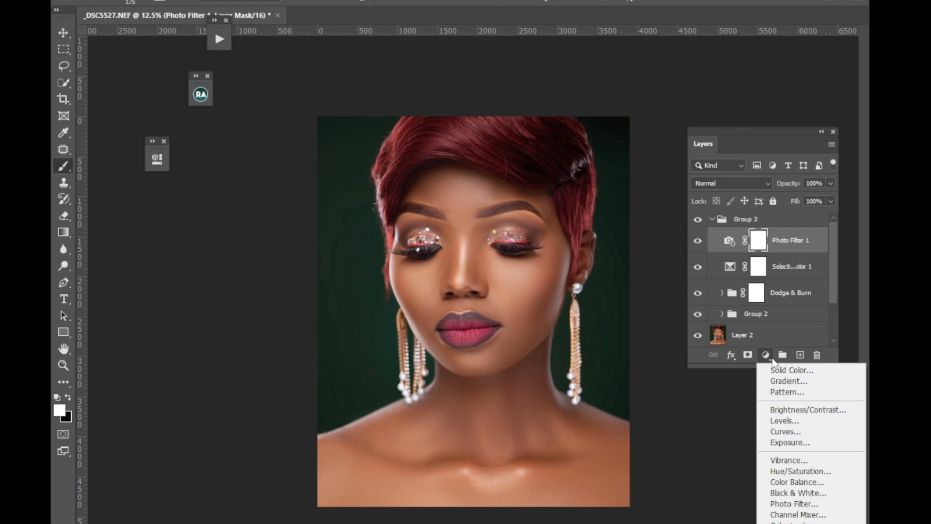
left_click(790, 494)
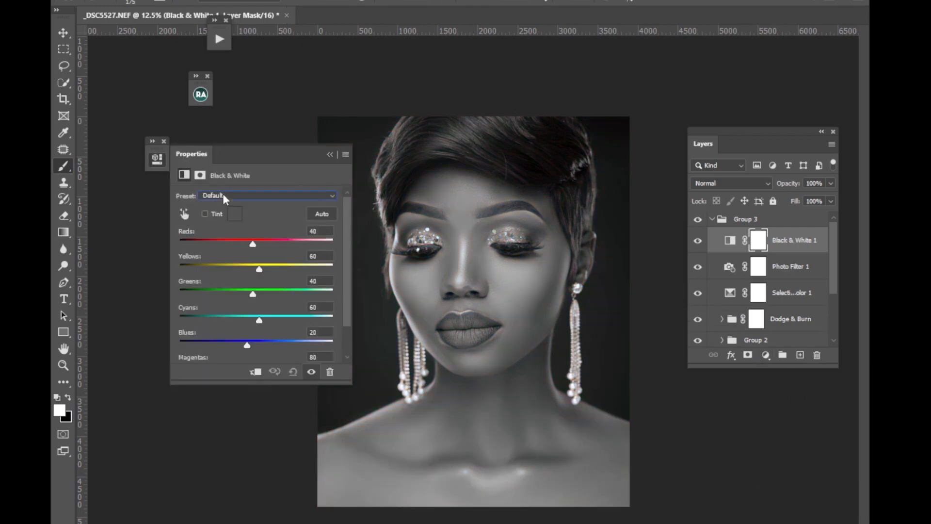
left_click(223, 195)
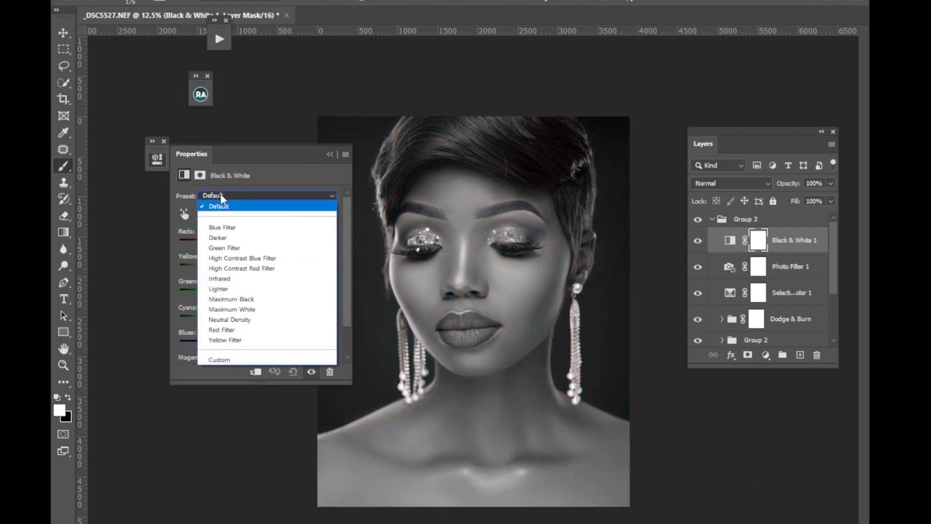
left_click(217, 238)
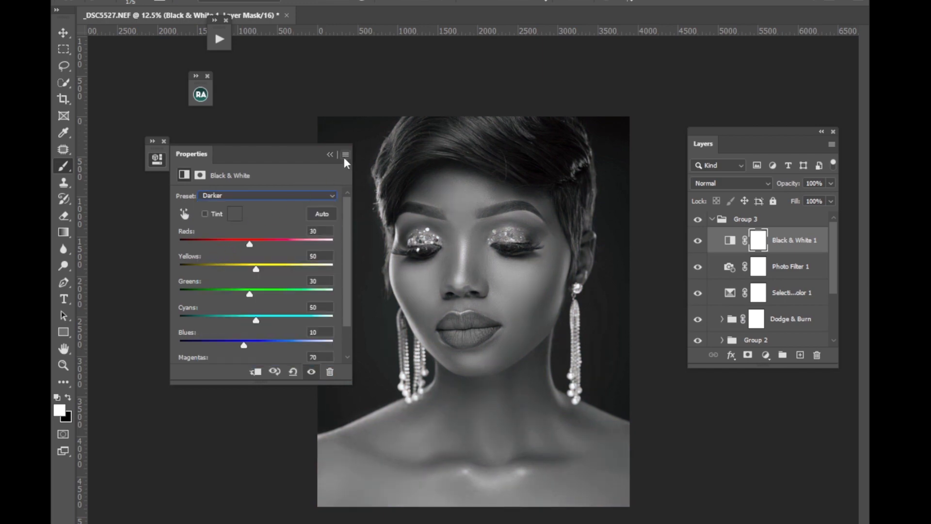
left_click(331, 155)
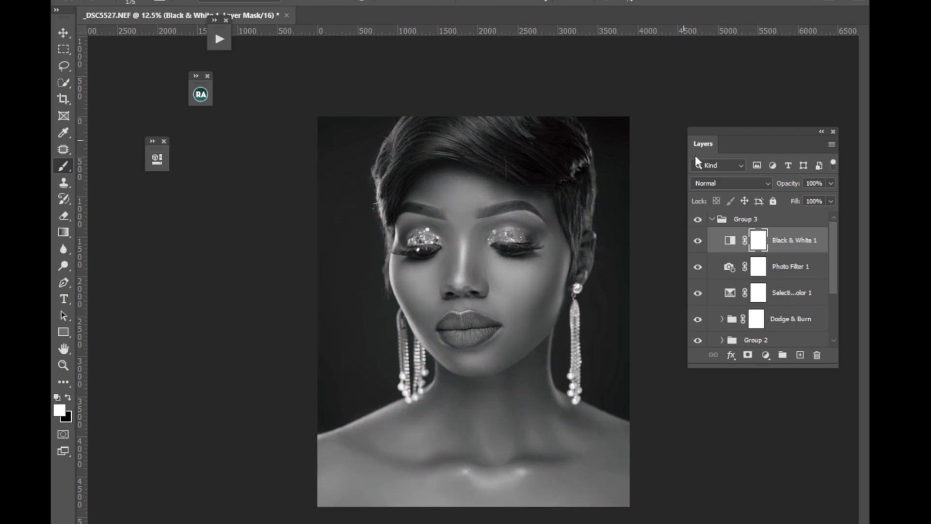
left_click(724, 181)
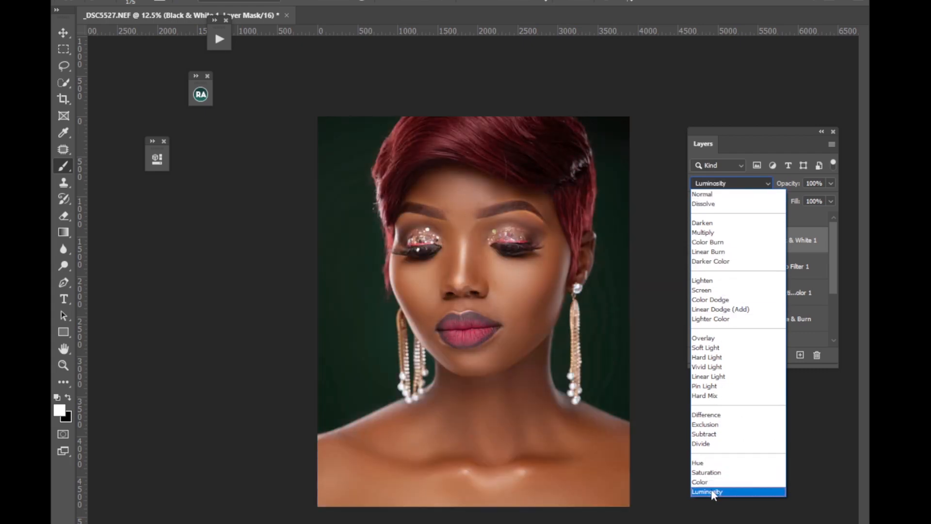
left_click(711, 490)
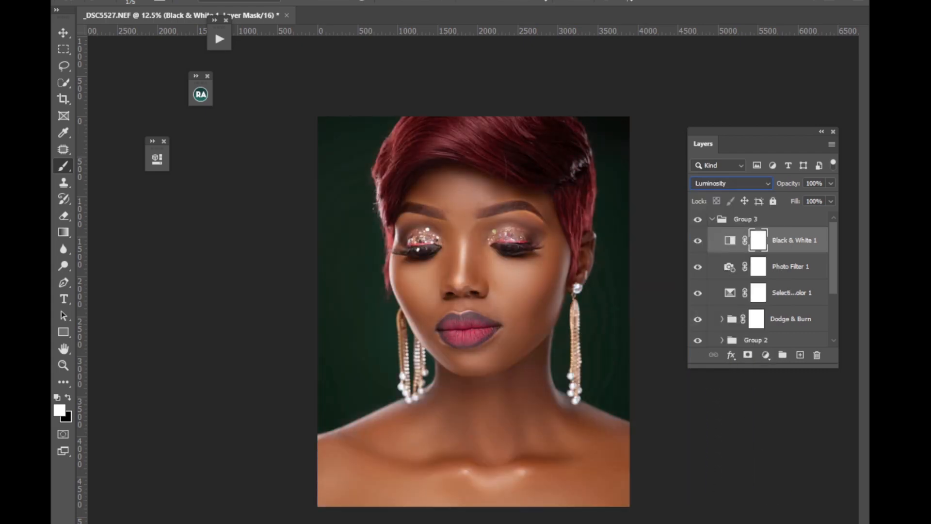
Add a second Black & White adjustment layer with the Default preset and set its blend mode to Multiply.
left_click(766, 354)
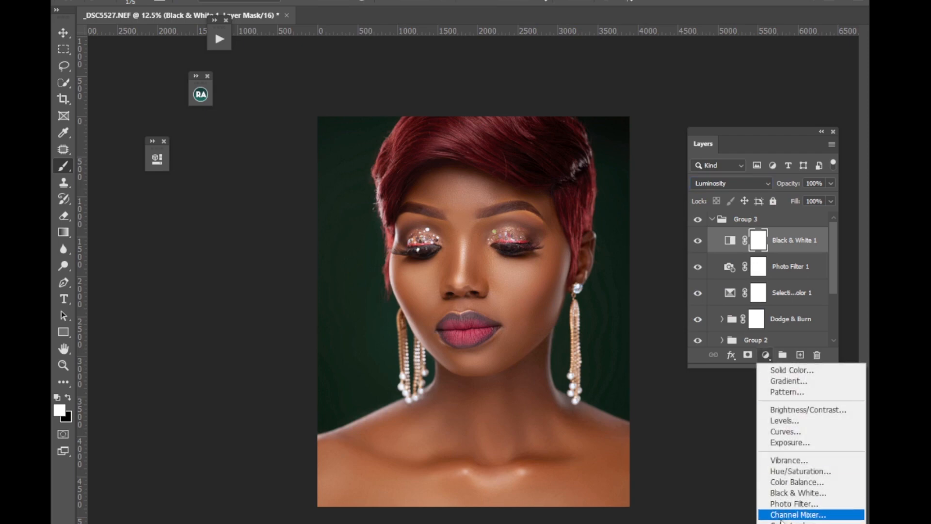
left_click(788, 493)
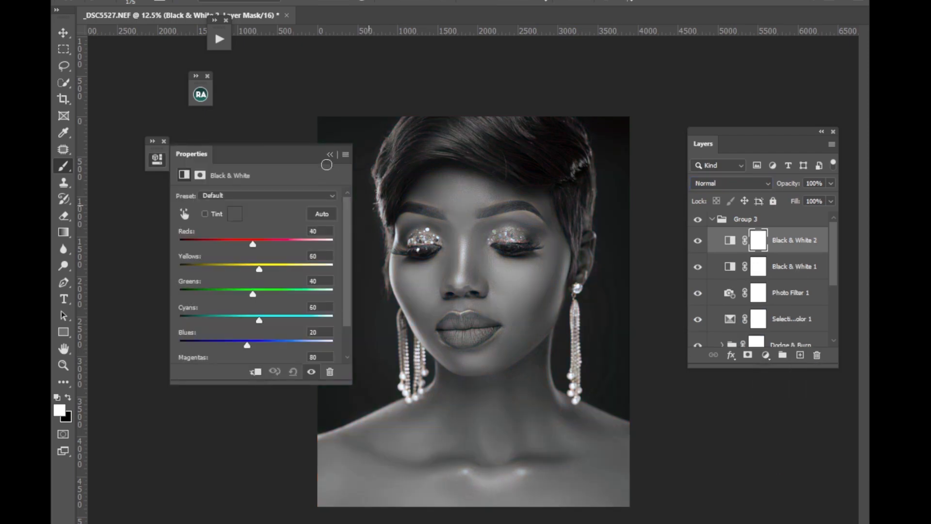
left_click(333, 156)
left_click(721, 183)
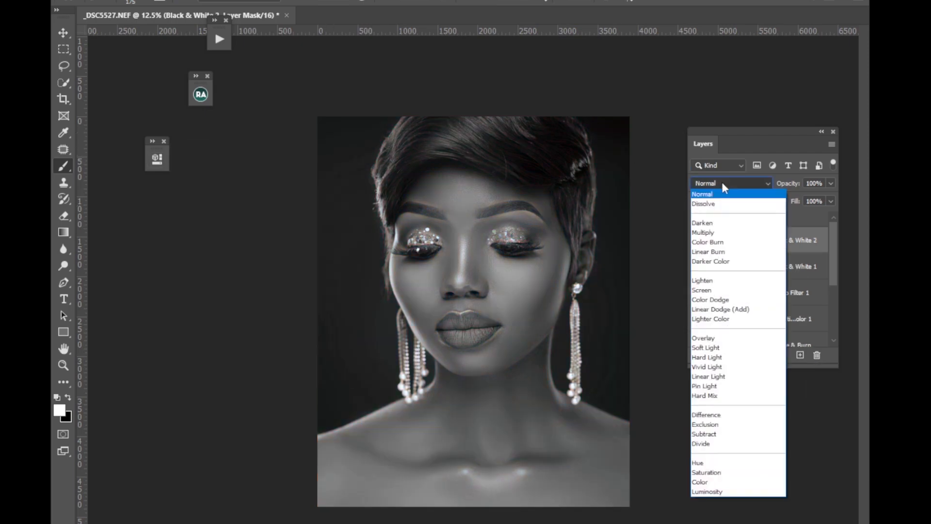
left_click(714, 233)
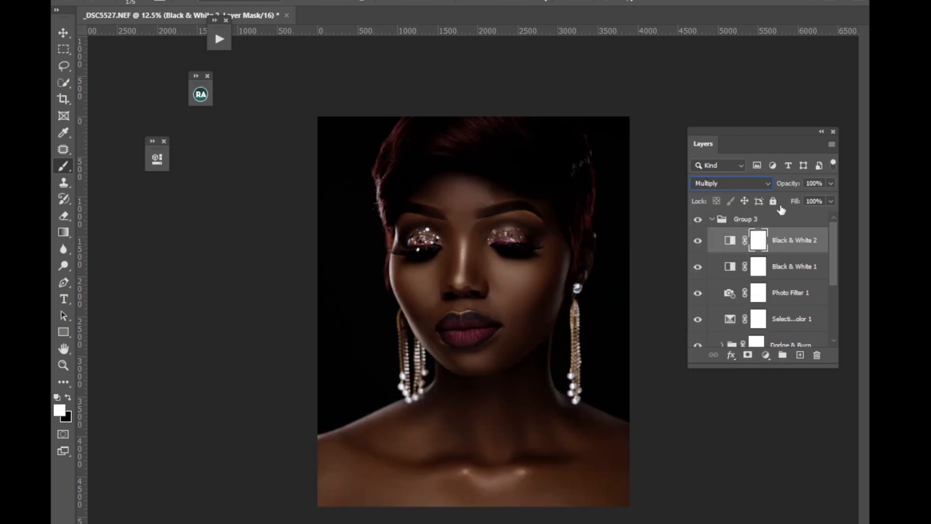
Set the Multiply Black & White layer's opacity to 34%.
left_click(830, 183)
left_click_drag(822, 199, 806, 198)
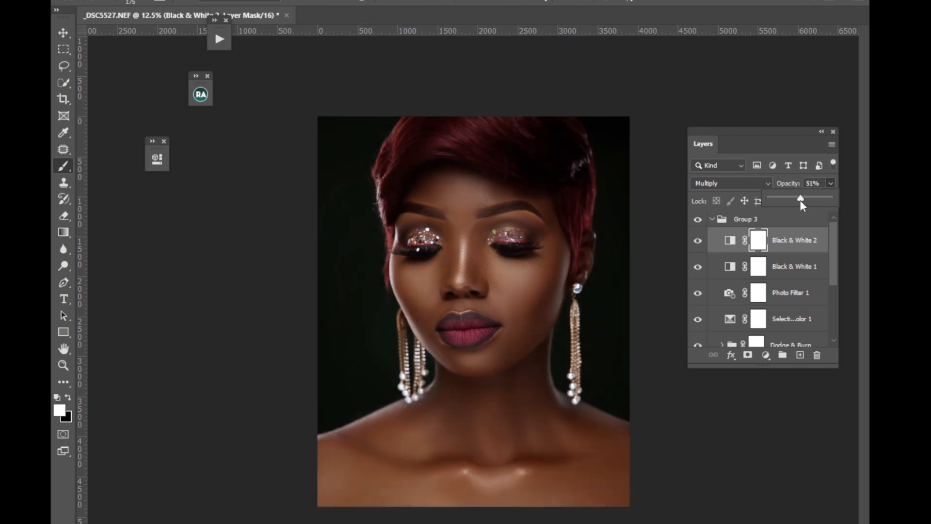
left_click_drag(801, 201, 791, 206)
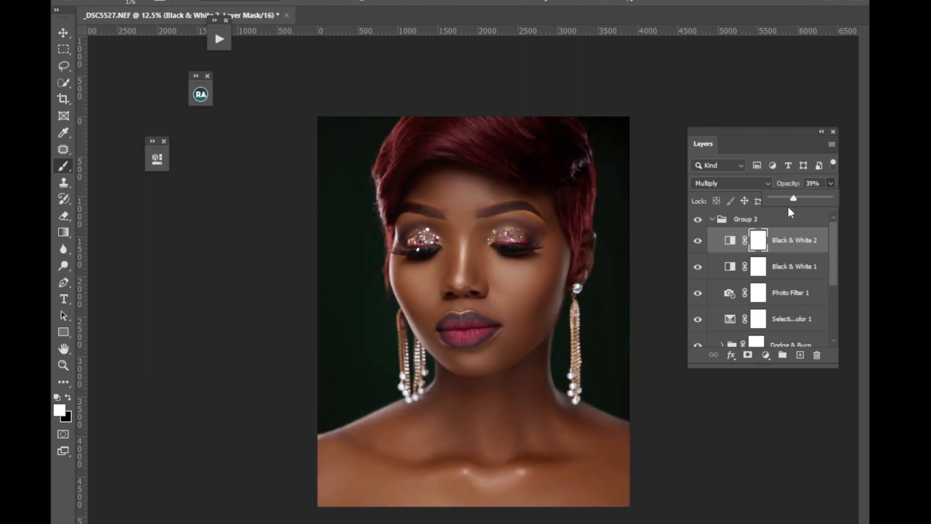
left_click_drag(794, 199, 791, 200)
Compare the portrait with and without the Black & White 1 layer by toggling its visibility.
left_click(699, 269)
left_click(699, 268)
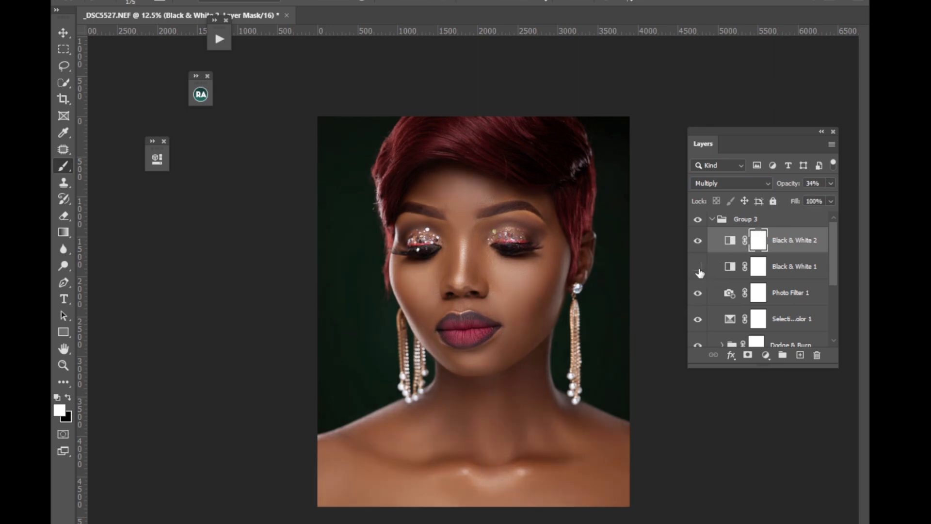
left_click(699, 267)
left_click(699, 268)
Set the opacity of the Black & White 1 luminosity layer to 15%.
left_click(791, 267)
left_click(699, 268)
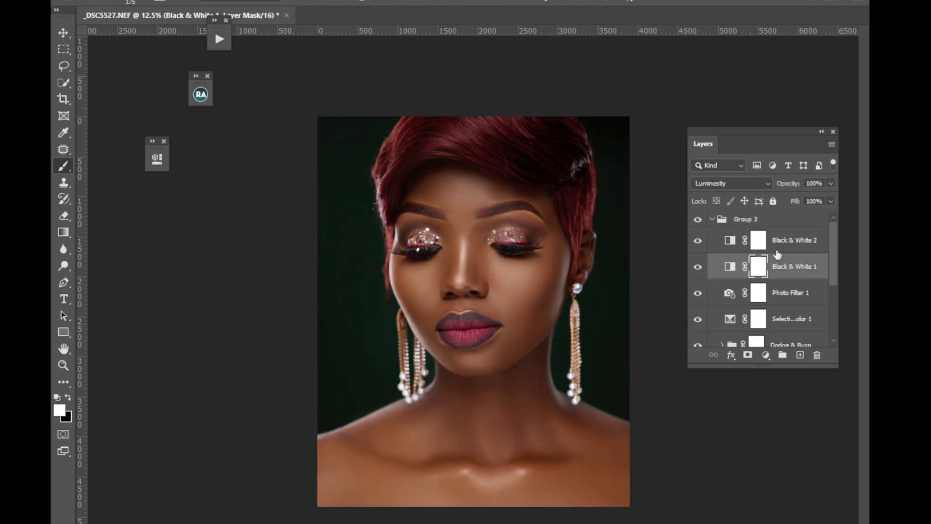
left_click(831, 183)
left_click_drag(796, 203, 782, 200)
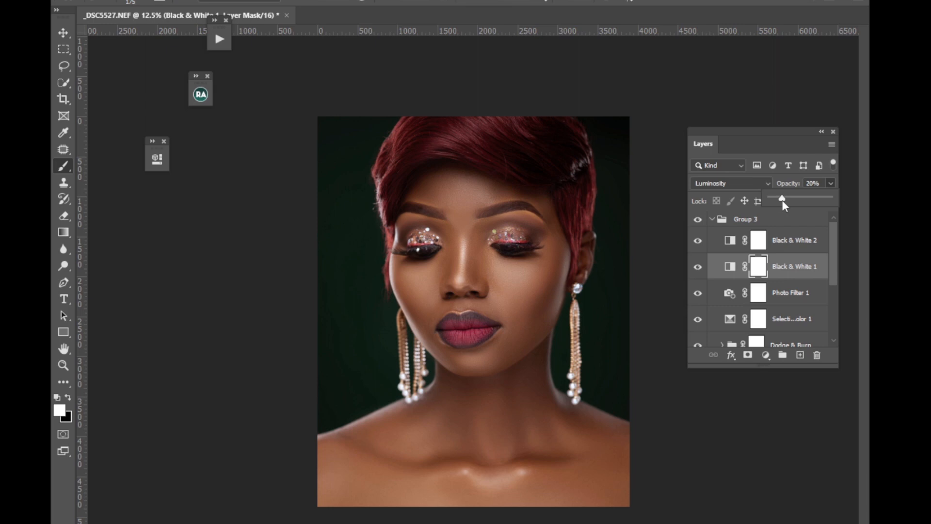
left_click_drag(781, 200, 779, 200)
Toggle the Black & White 2 layer's visibility to check its effect and set its opacity to 18%.
left_click(700, 243)
left_click(700, 244)
left_click(699, 243)
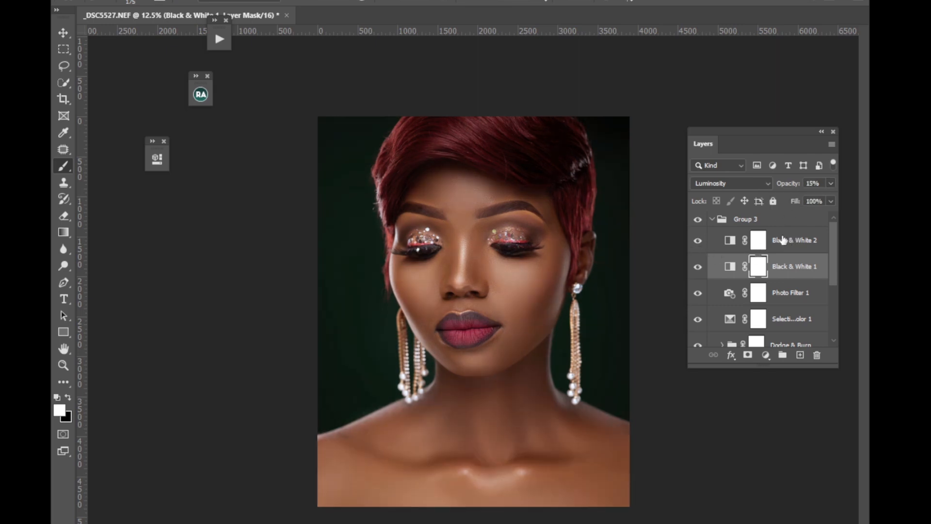
left_click(793, 239)
left_click(831, 183)
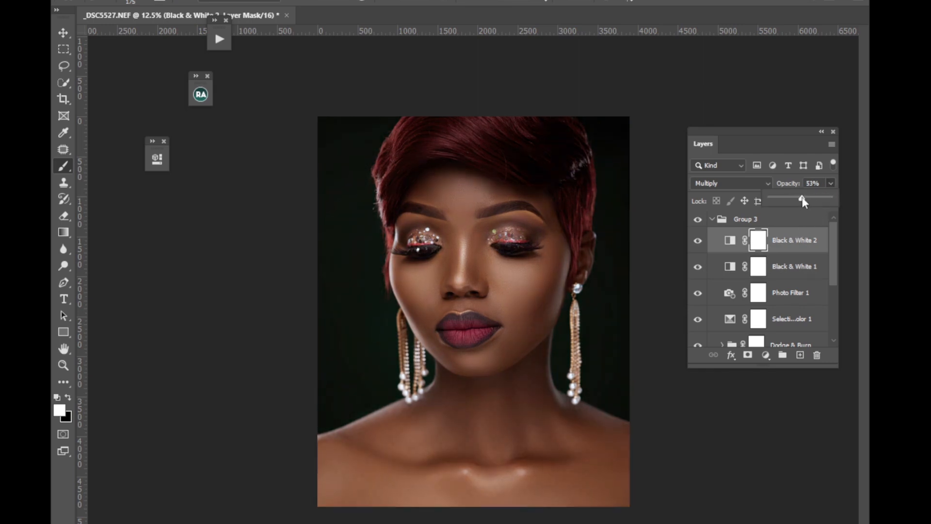
left_click_drag(800, 202, 779, 207)
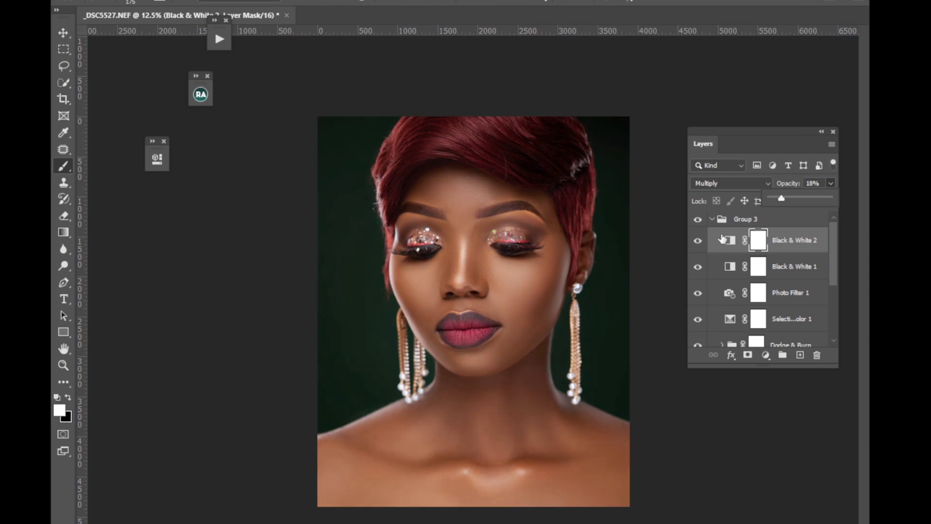
Collapse Group 3 and toggle its visibility to compare the portrait before and after the grading.
left_click(710, 220)
left_click(698, 219)
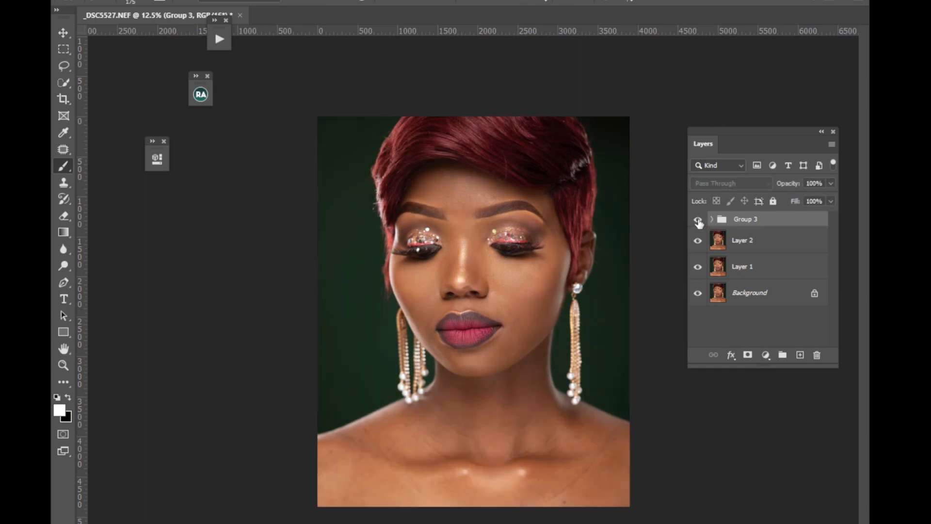
left_click(698, 220)
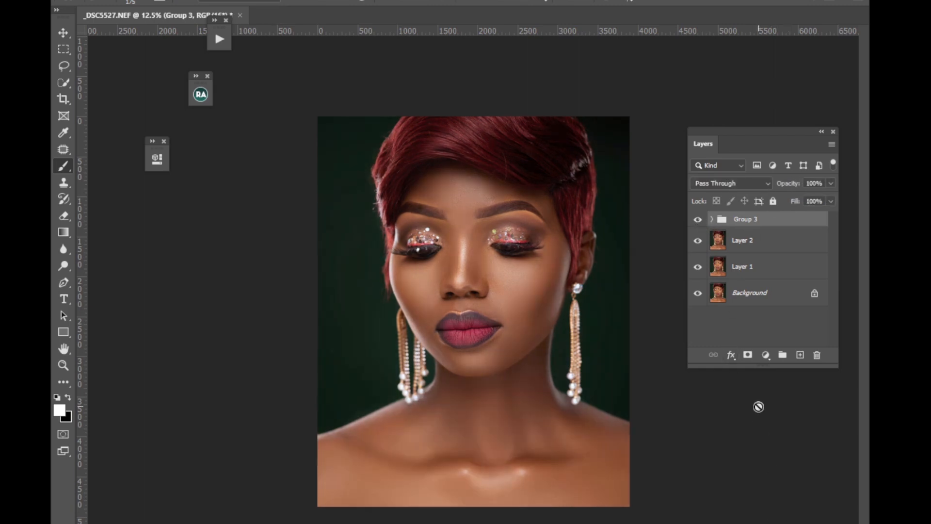
Add a Color Lookup adjustment layer above Group 3 and load Skin LUT 3.CUBE from the luts > 5-Premium-Skin-LUTs folder on the Desktop.
left_click(765, 354)
left_click(796, 515)
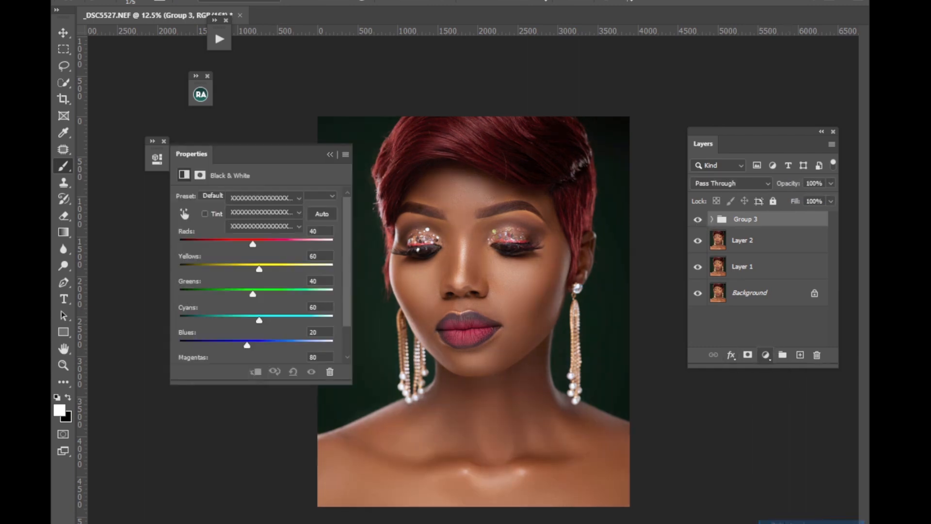
left_click(272, 199)
left_click(268, 209)
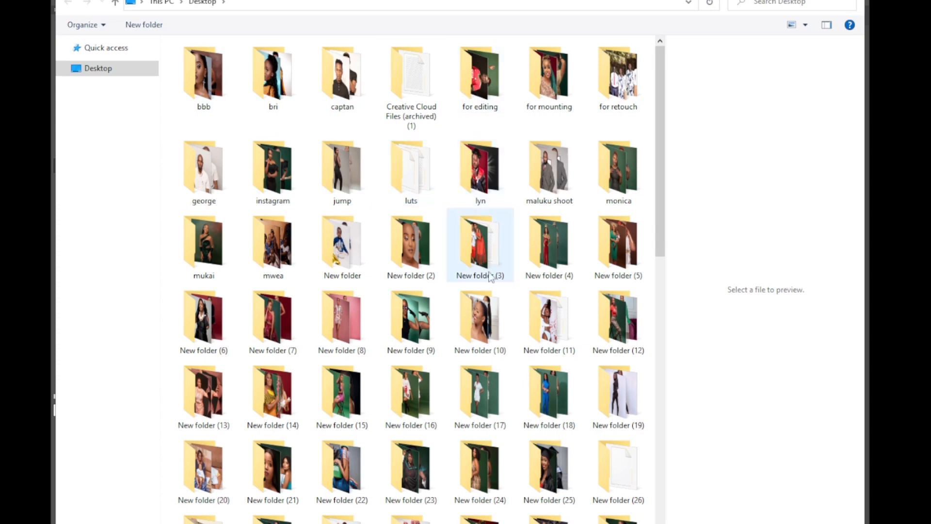
left_click(406, 181)
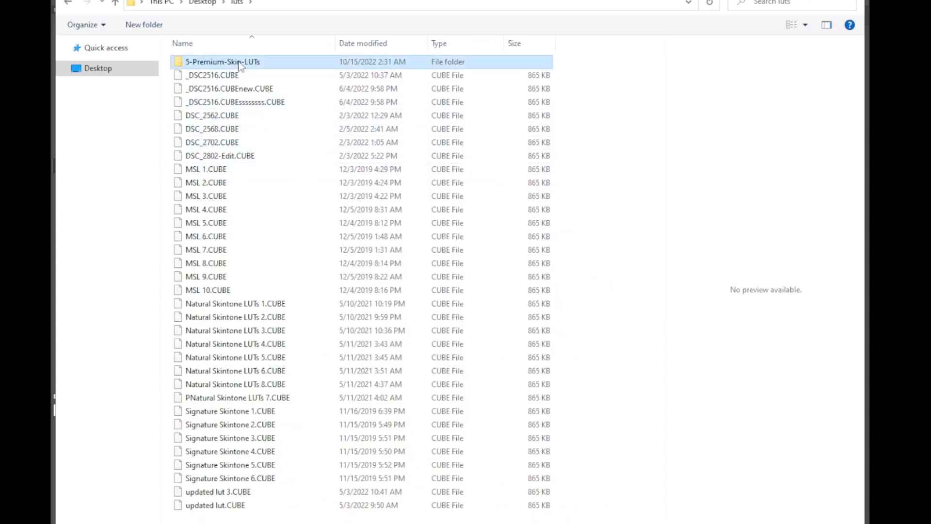
double_click(239, 66)
left_click(226, 87)
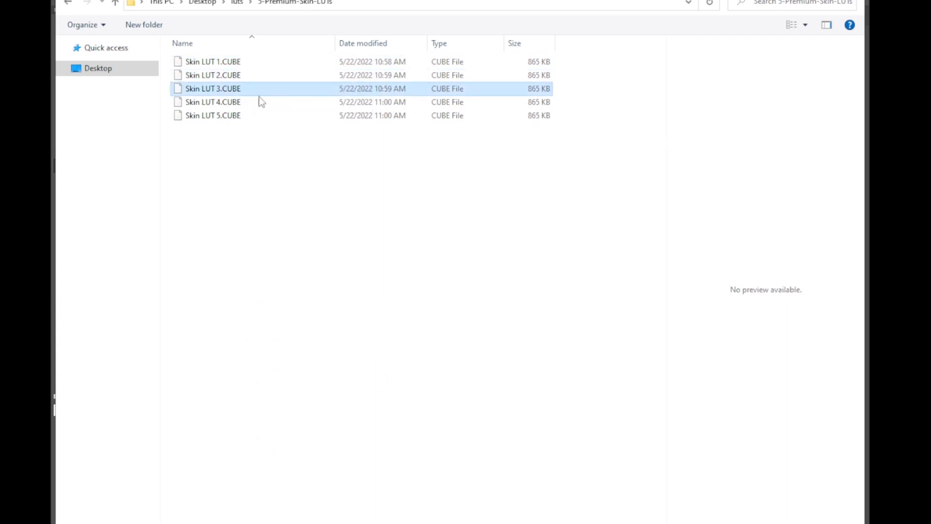
left_click(759, 523)
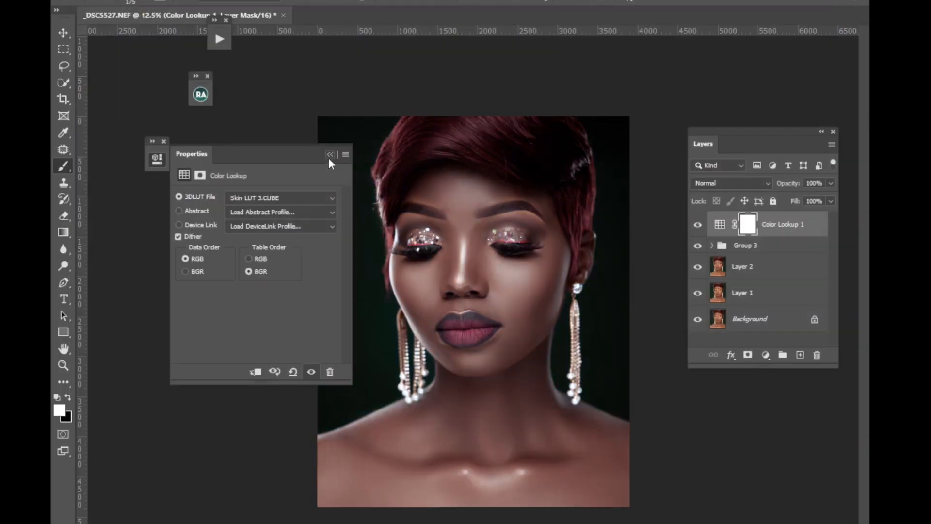
left_click(330, 154)
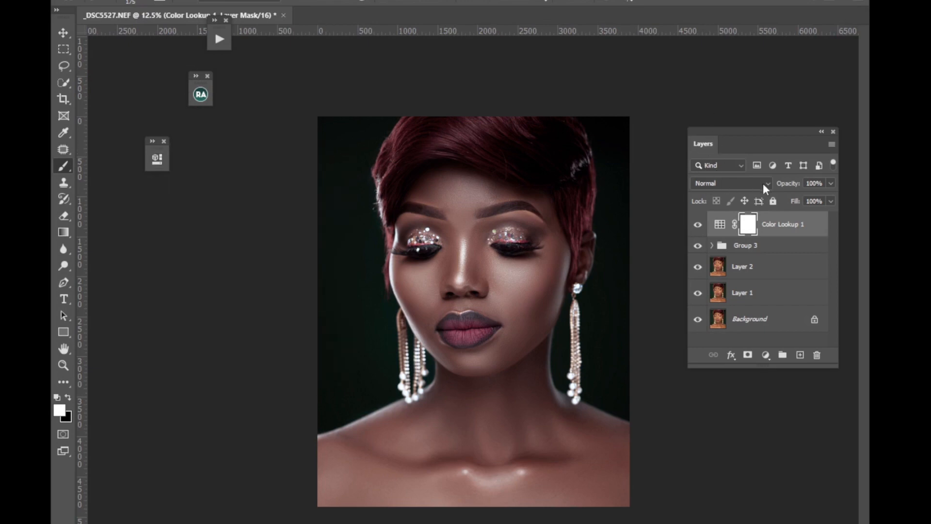
Toggle the Color Lookup layer's visibility to judge its effect and set its opacity to 20%.
left_click(831, 183)
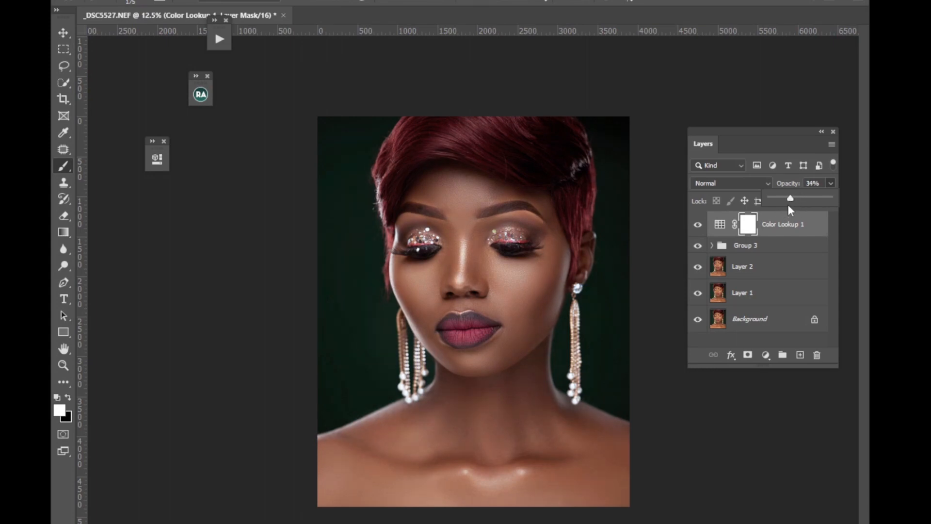
left_click_drag(792, 199, 780, 199)
left_click(699, 228)
left_click(698, 228)
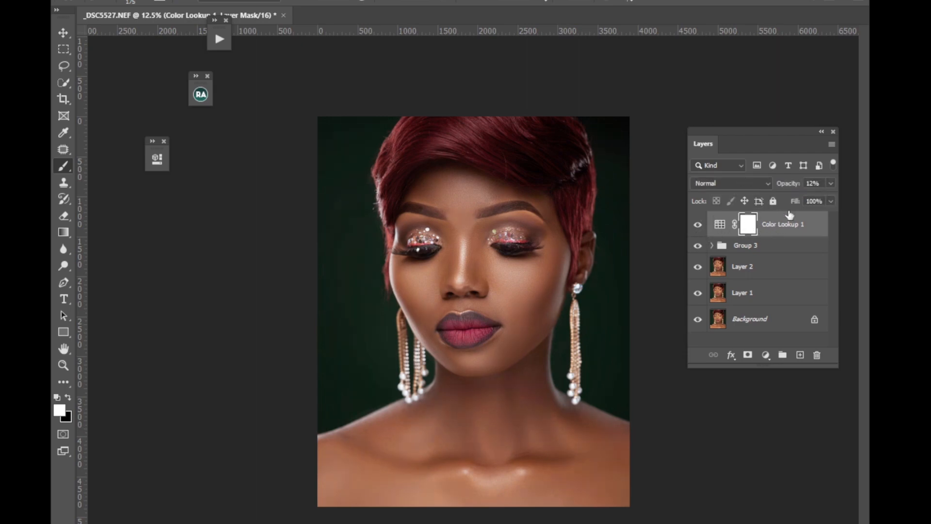
left_click(830, 185)
left_click_drag(783, 199, 784, 200)
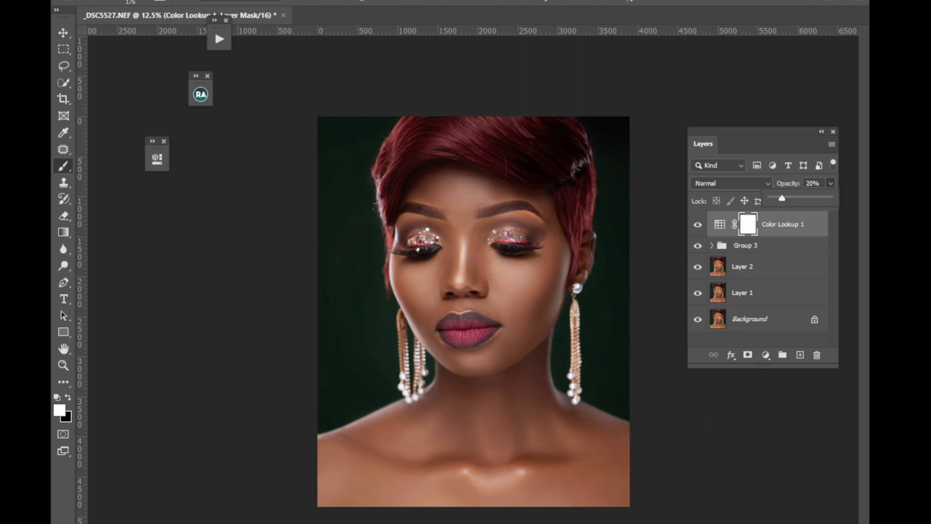
Add a second Color Lookup adjustment layer and load Natural Skintone LUTs 2.CUBE from the luts folder on the Desktop.
left_click(766, 355)
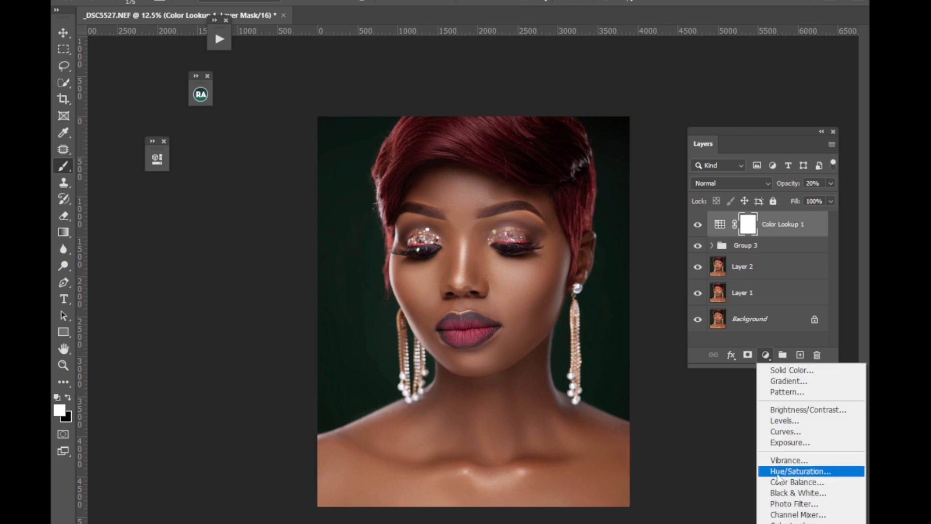
left_click(786, 521)
left_click(265, 198)
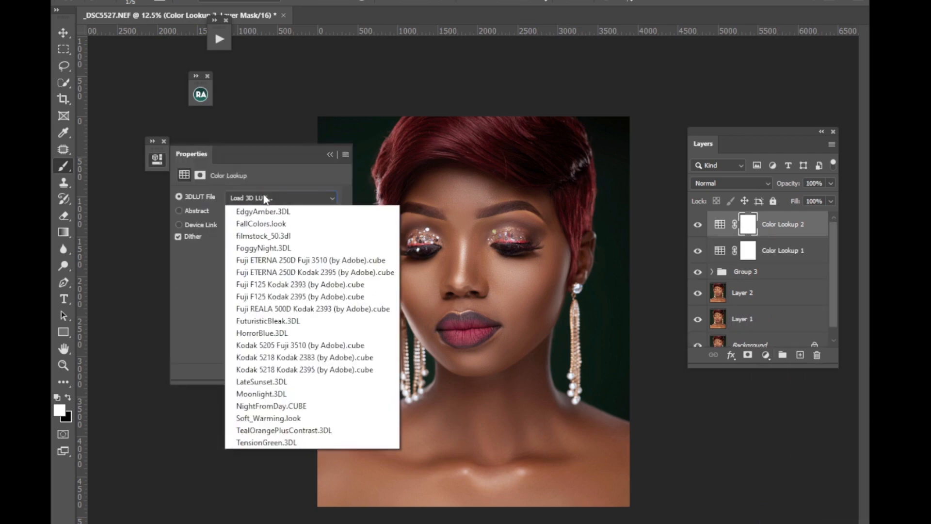
left_click(268, 212)
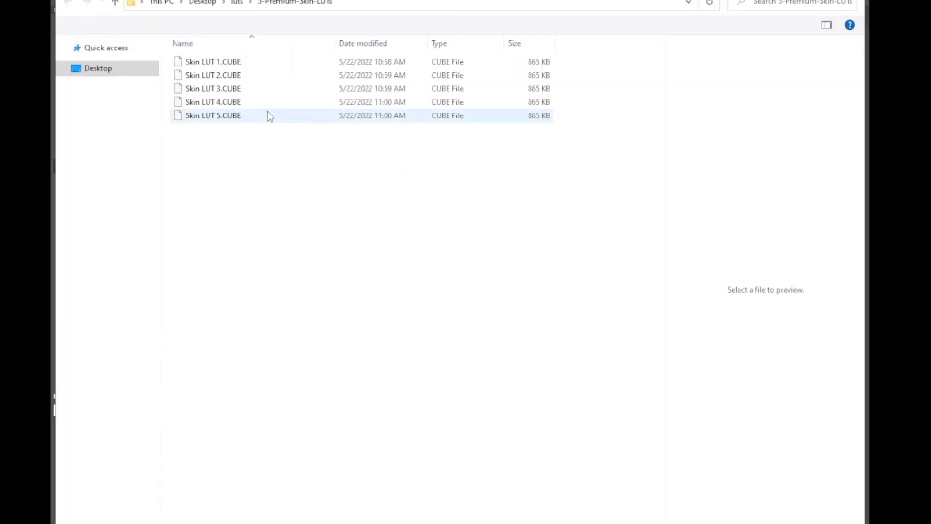
left_click(115, 4)
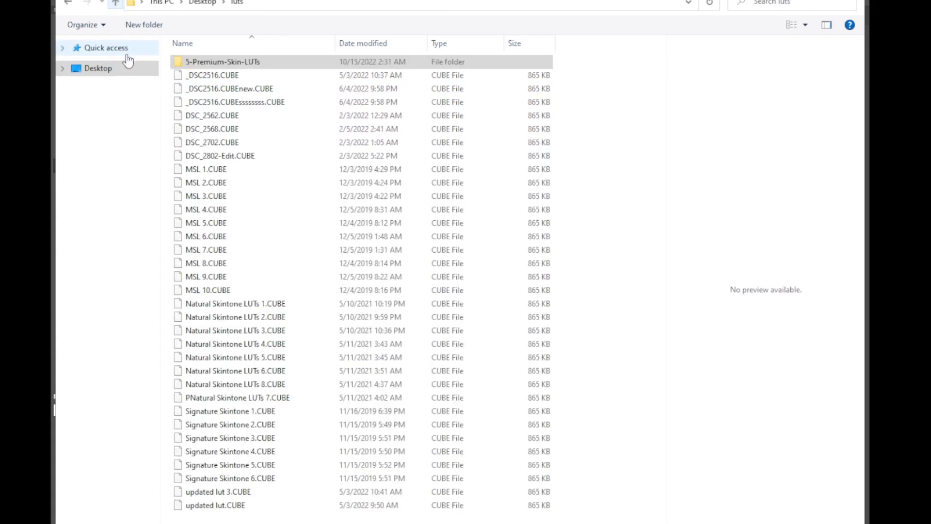
left_click(253, 319)
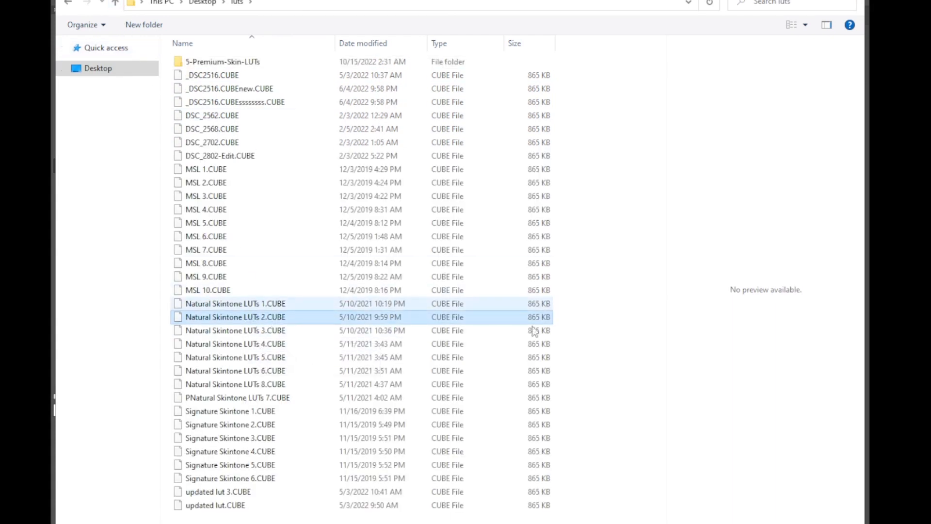
key("Return")
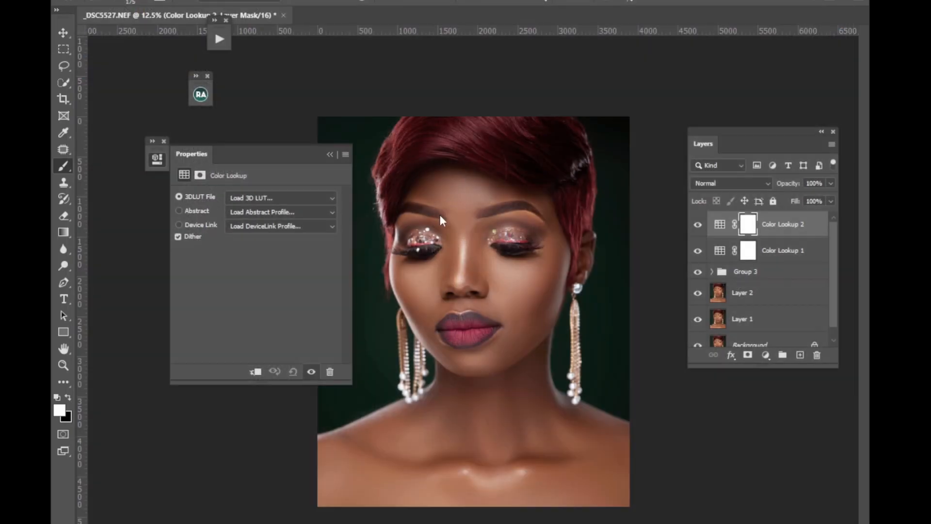
left_click(330, 154)
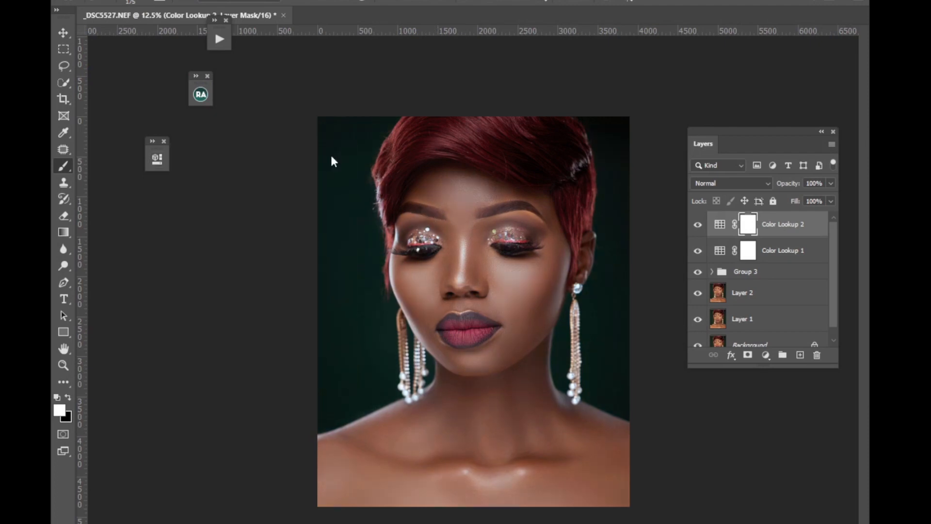
Set the Color Lookup 2 layer's opacity to 46% and toggle its visibility to judge the effect.
left_click(831, 183)
left_click_drag(824, 196, 816, 198)
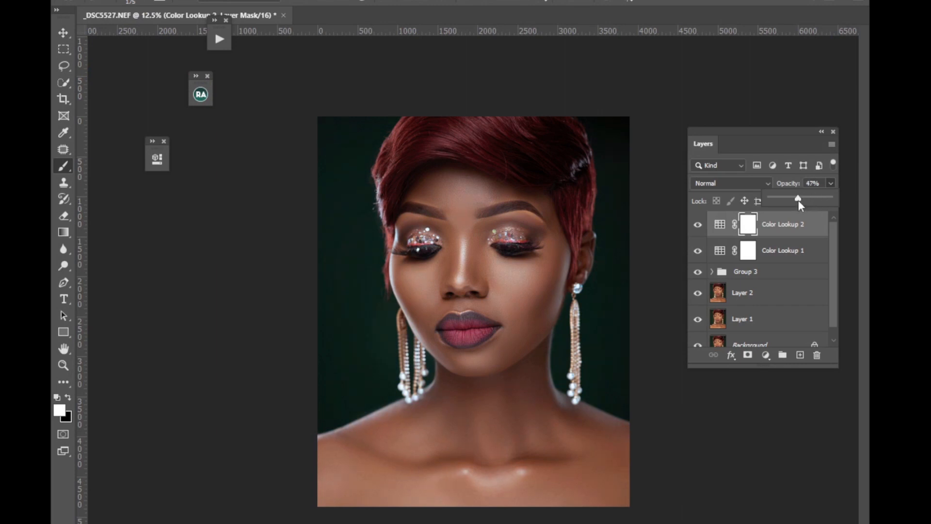
left_click_drag(799, 200, 798, 201)
left_click(697, 227)
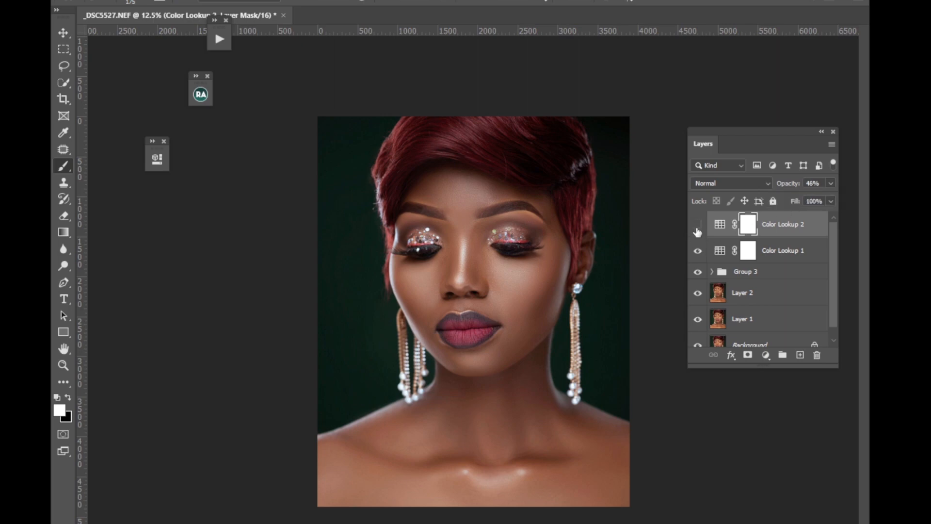
left_click(698, 228)
Run the Light Contrast action and toggle the visibility of the layer it adds to check the contrast.
left_click(219, 39)
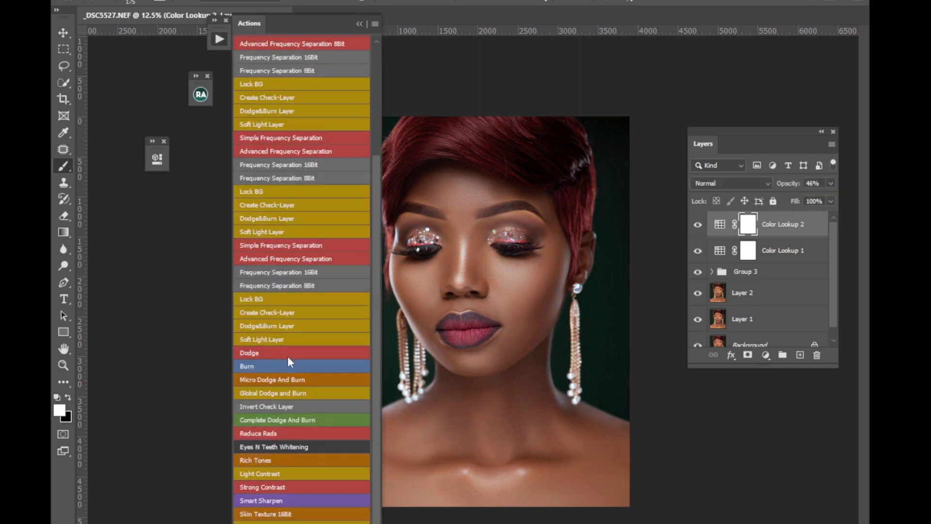
left_click(270, 474)
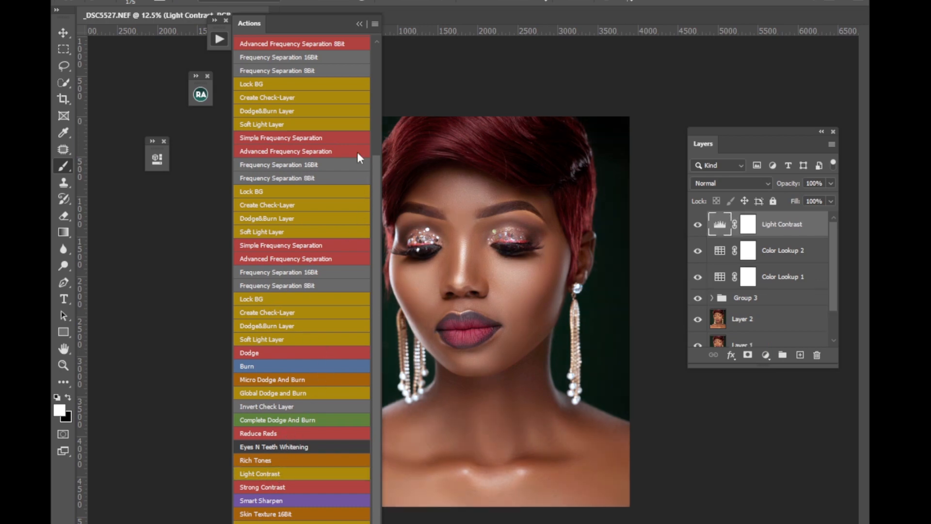
left_click(360, 24)
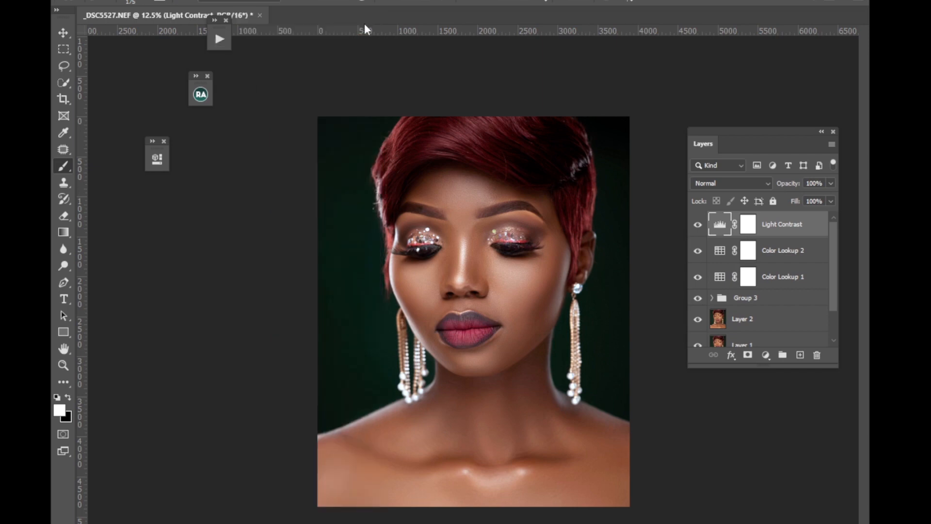
left_click(698, 226)
left_click(697, 225)
Group the Light Contrast and both Color Lookup layers, and toggle the group's visibility to compare the effect on the face.
left_click(780, 281, "shift")
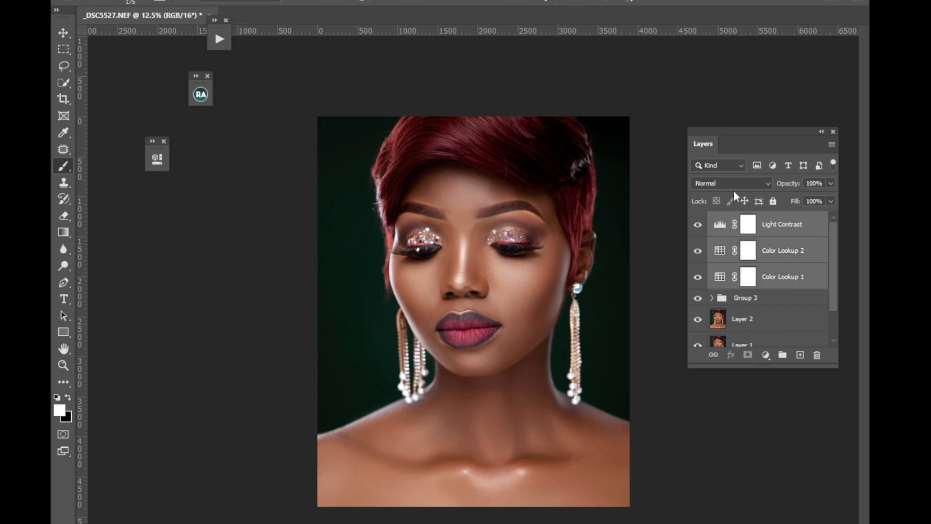
key("ctrl+g")
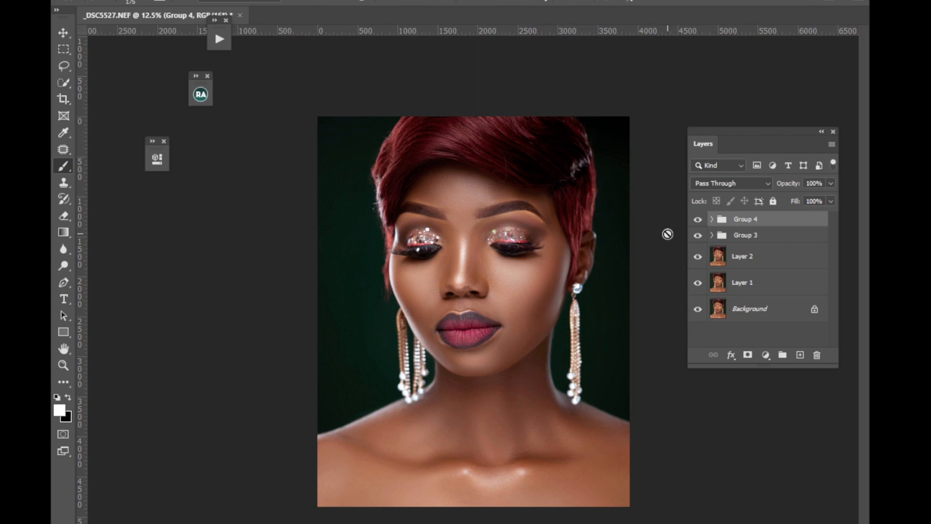
key("ctrl+plus")
key("ctrl+plus")
key("ctrl+plus")
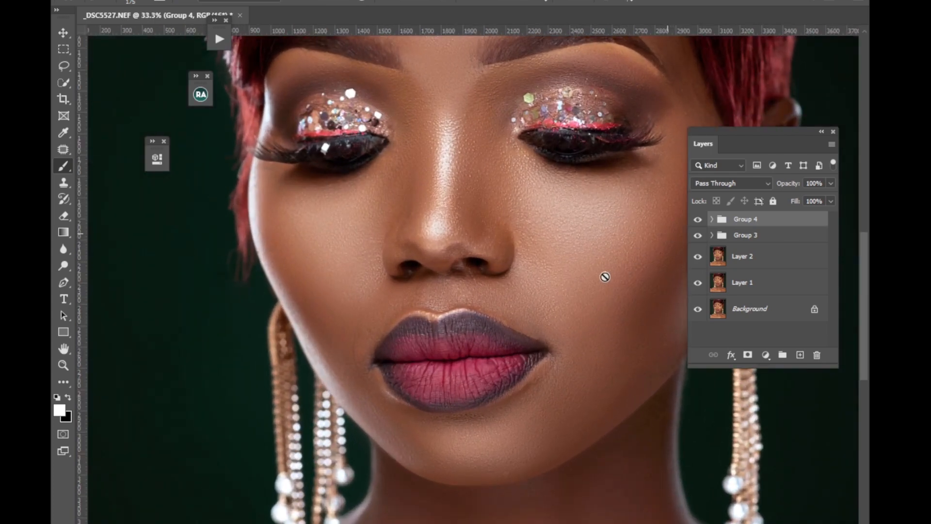
left_click_drag(605, 277, 553, 370)
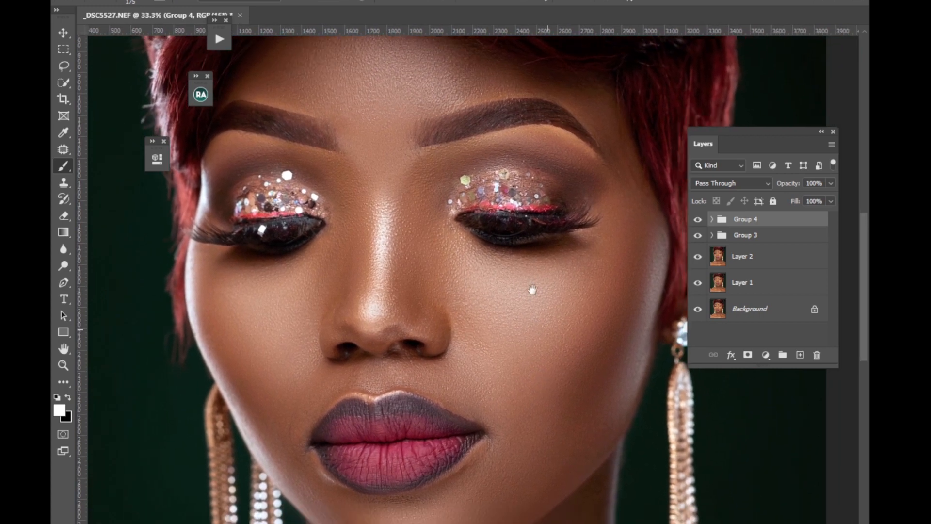
left_click_drag(532, 290, 540, 277)
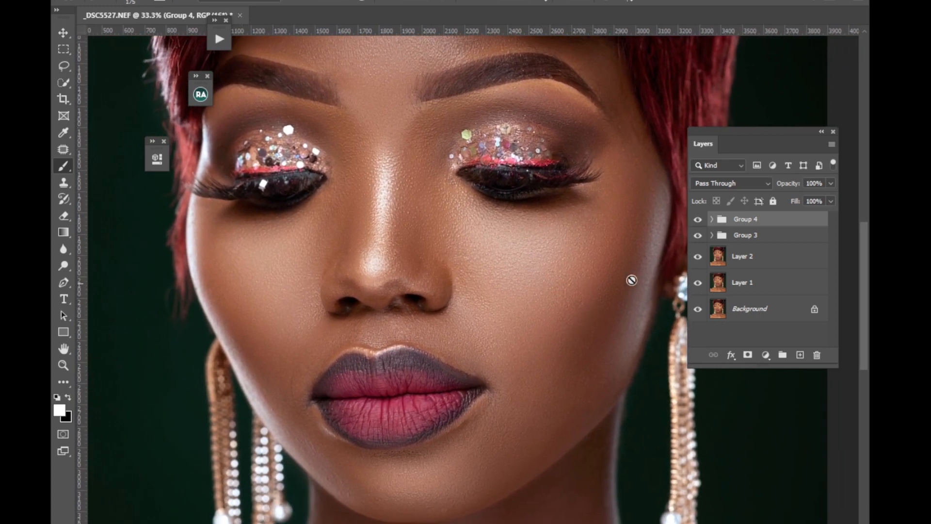
left_click(698, 220)
left_click(698, 221)
Try the Skin Texture 16Bit action, cancel its Emboss filter and delete the texture layer it adds.
left_click(220, 43)
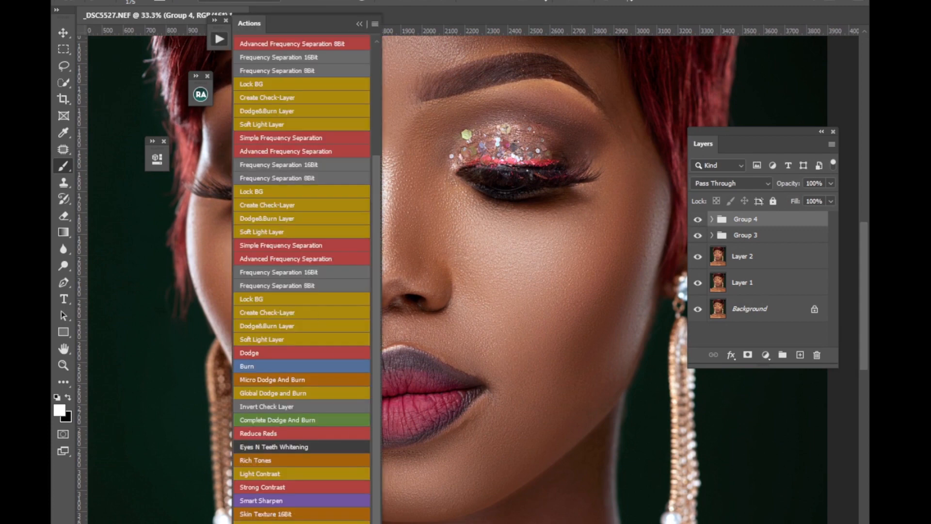
left_click(264, 516)
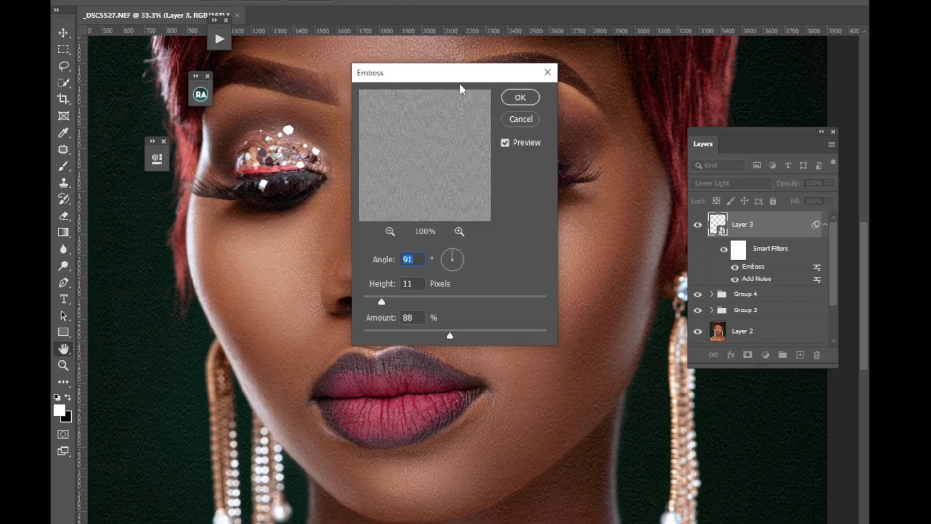
left_click_drag(460, 84, 575, 128)
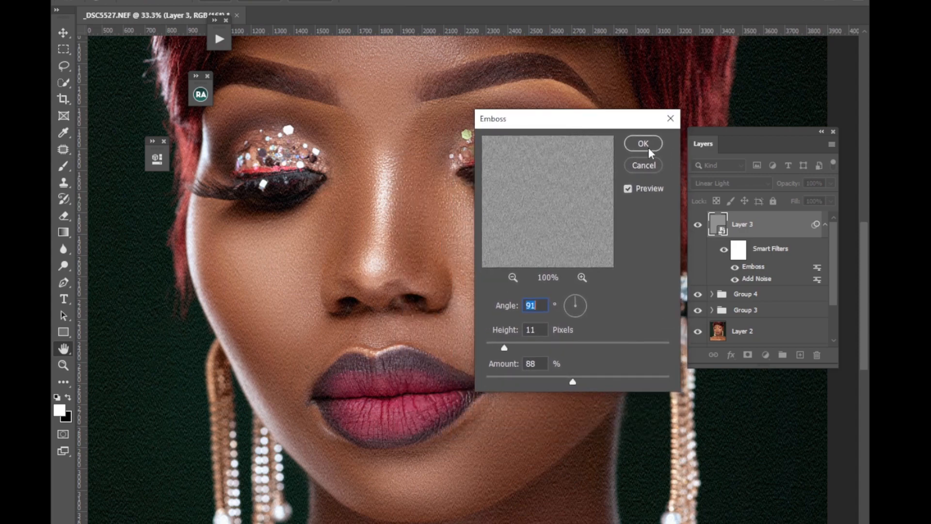
left_click(650, 165)
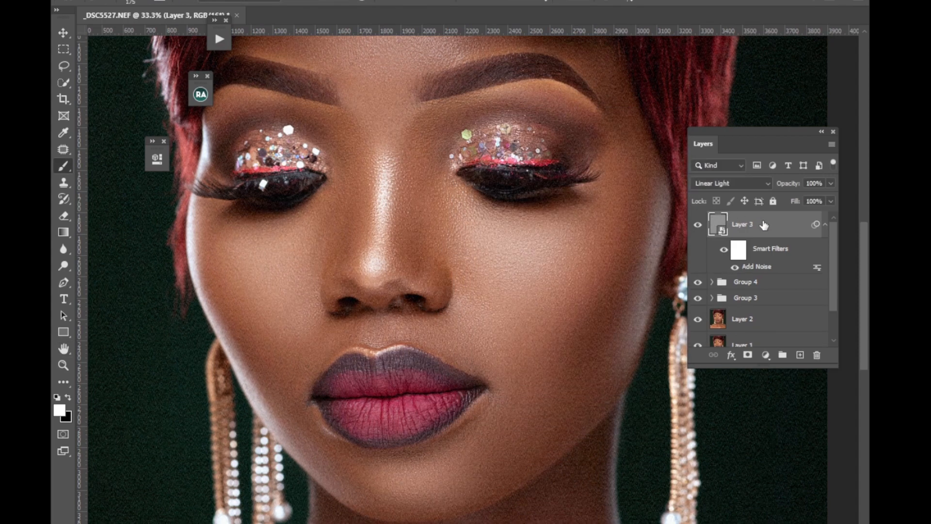
key("Delete")
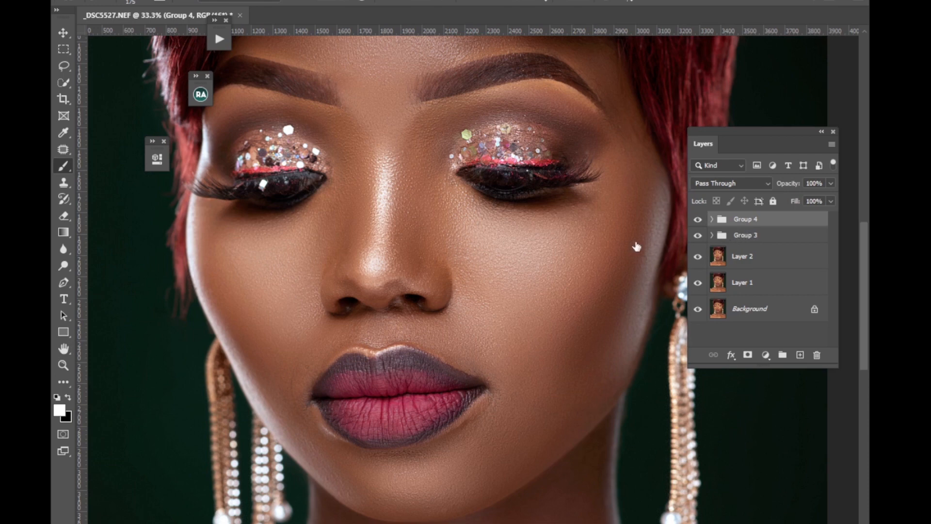
Add a new layer above Group 4 and fill it with 50% Gray.
left_click(801, 354)
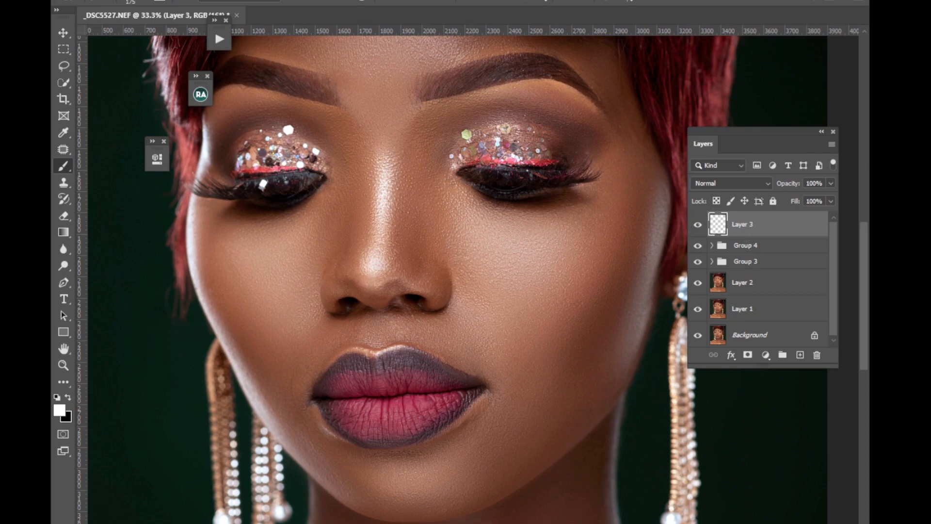
left_click(97, 1)
left_click(115, 175)
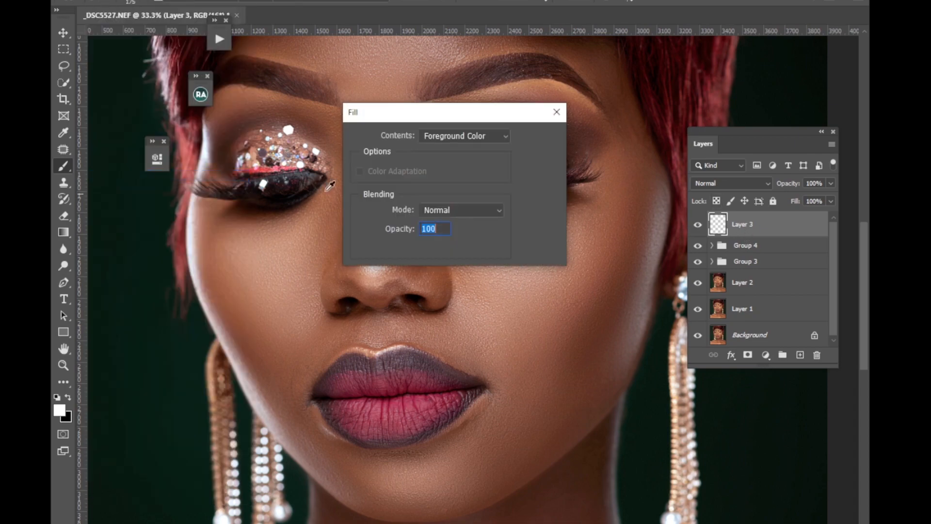
left_click(478, 136)
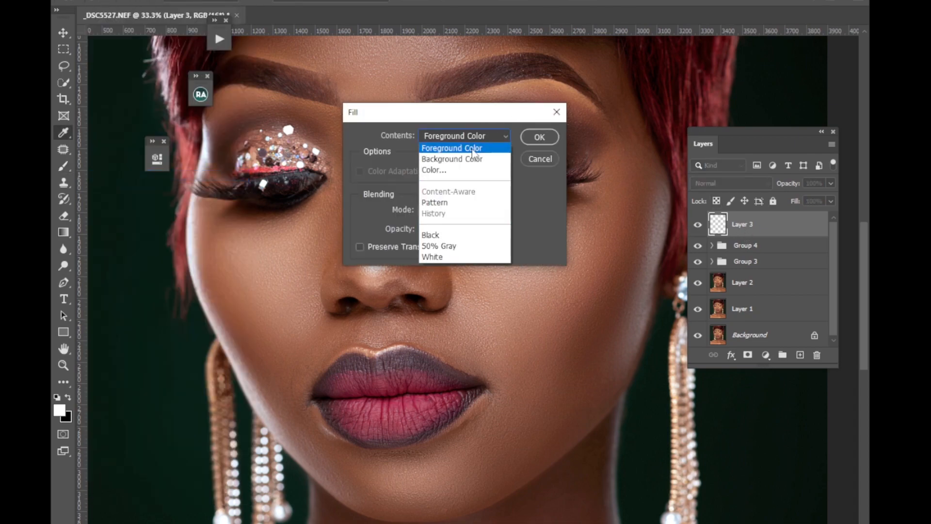
left_click(447, 246)
left_click(533, 140)
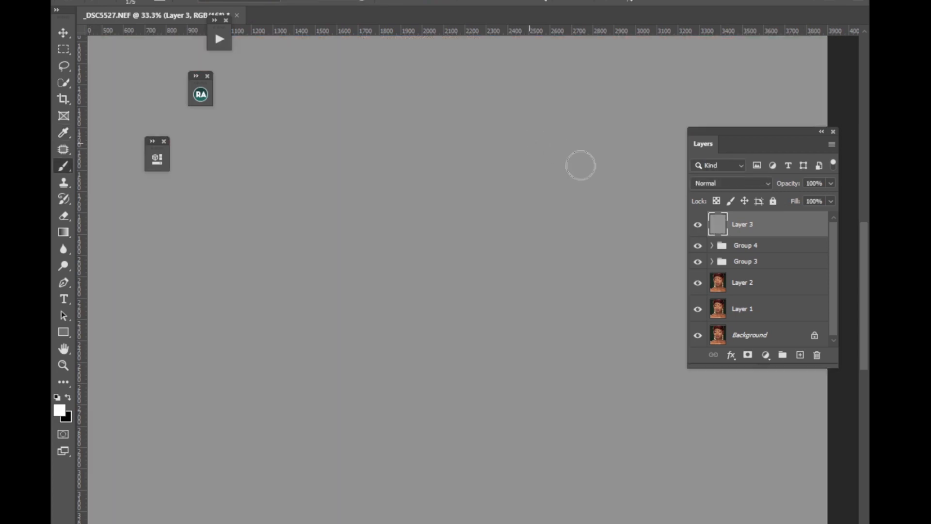
Set the gray layer's blend mode to Overlay and convert it to a smart object.
left_click(723, 183)
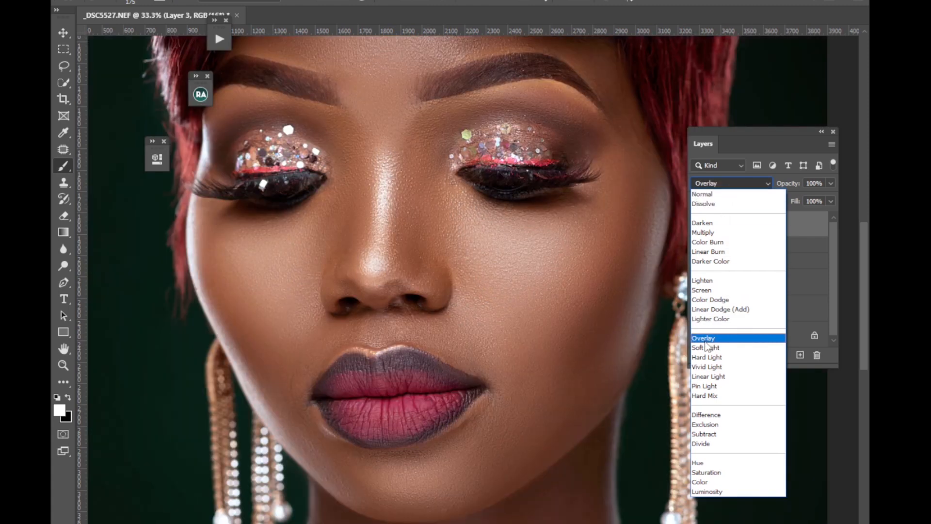
left_click(709, 338)
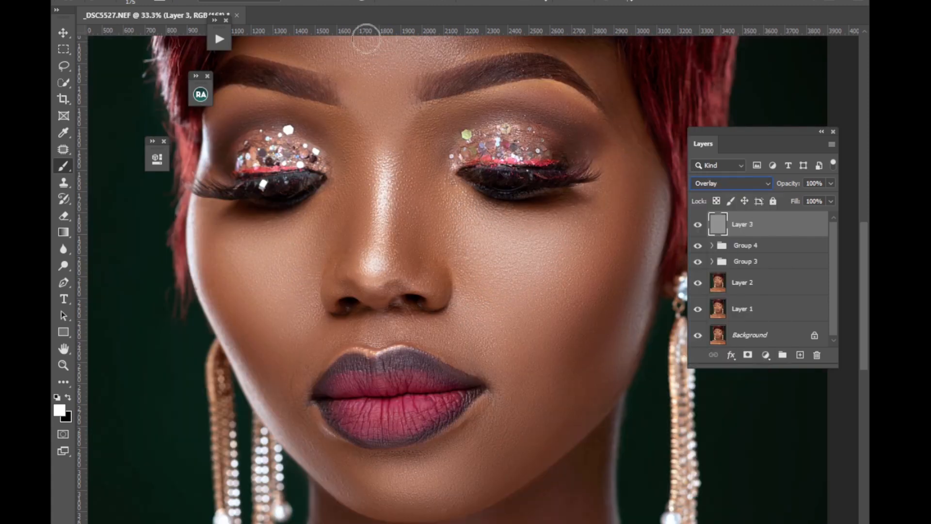
right_click(768, 233)
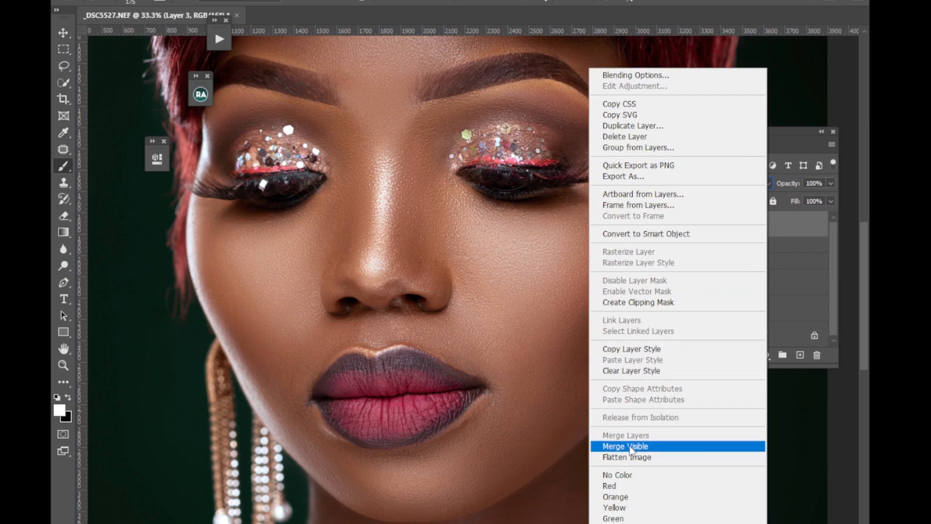
left_click(635, 234)
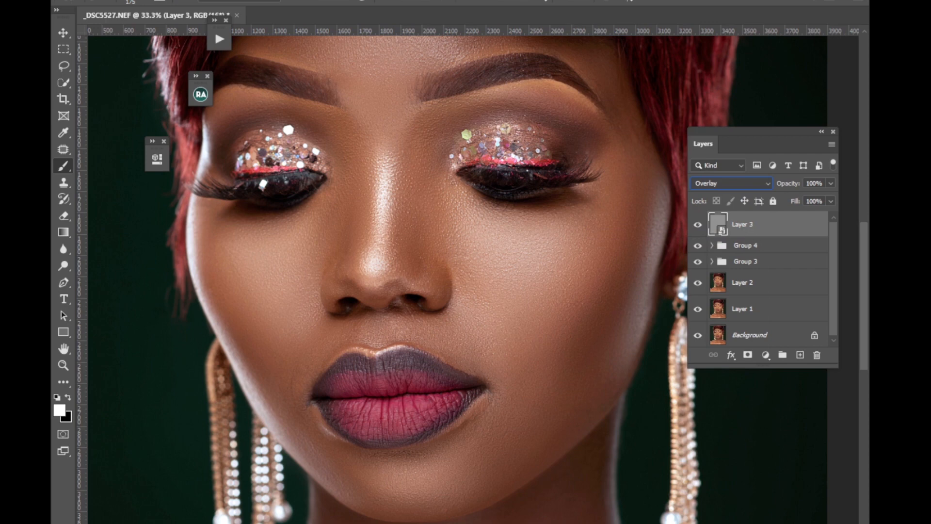
Apply a Camera Raw Filter to the gray layer with Grain at 77 and increased grain size and roughness.
left_click(228, 1)
left_click(272, 52)
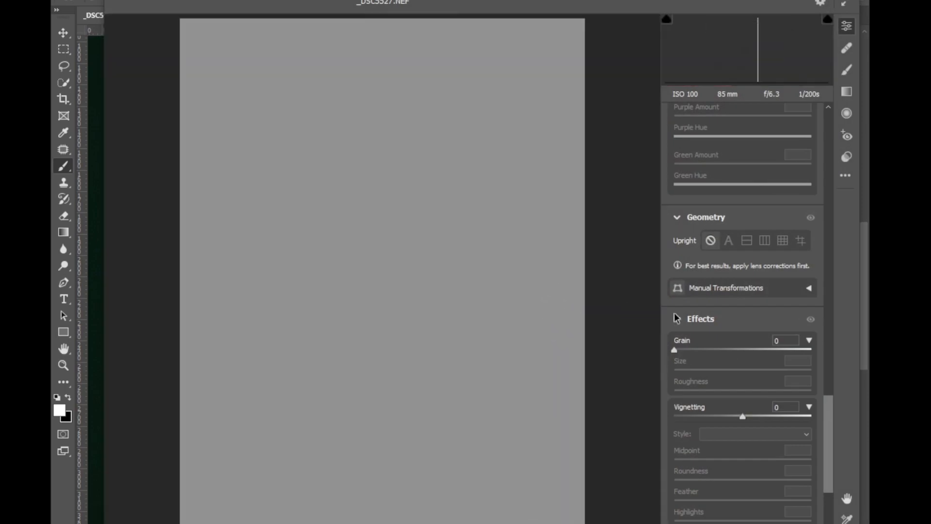
mouse_move(828, 422)
left_mouse_down()
mouse_move(828, 412)
mouse_move(825, 470)
mouse_move(826, 420)
left_mouse_up()
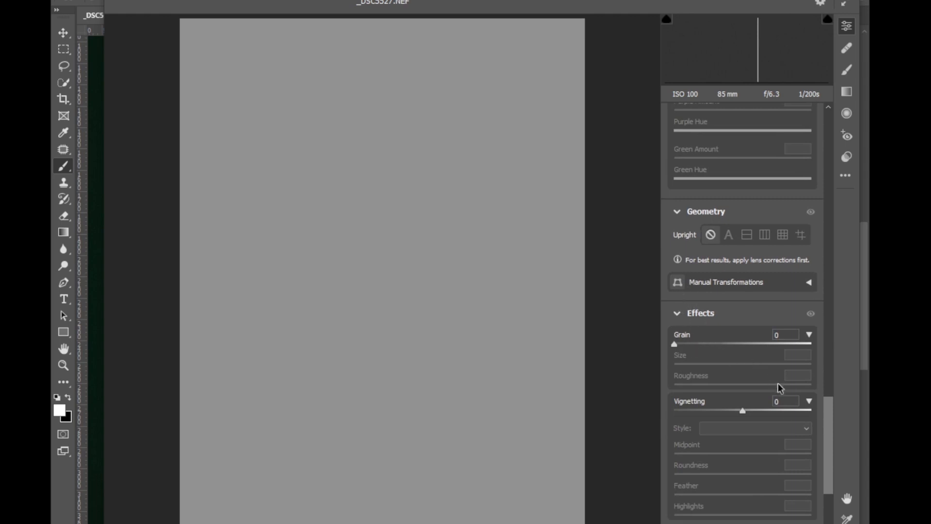
left_click_drag(693, 345, 717, 342)
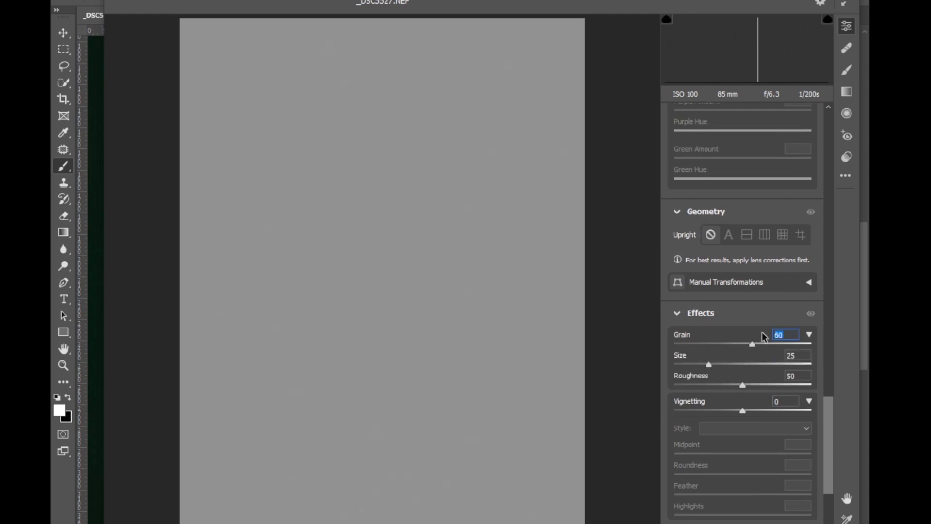
type("77")
key("Return")
left_click_drag(715, 366, 764, 355)
left_click_drag(750, 386, 770, 380)
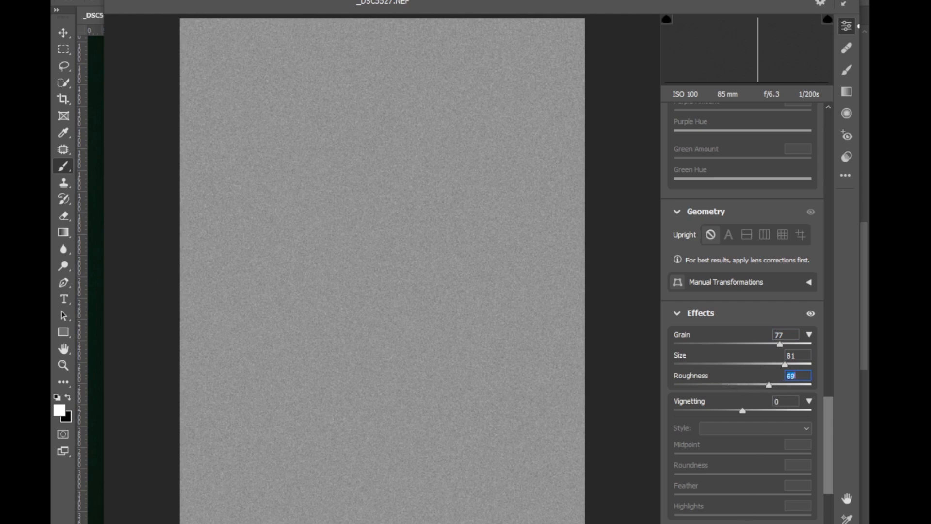
key("Return")
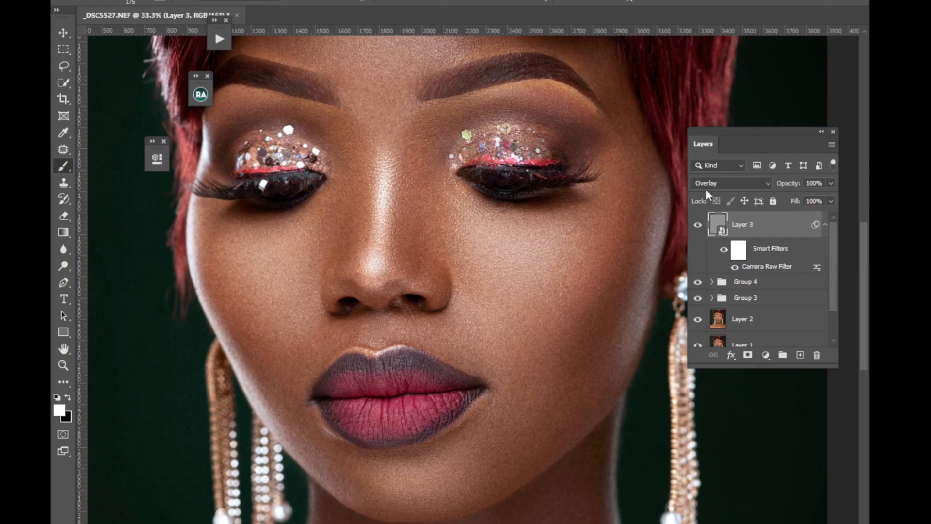
Add an Emboss filter to the gray Overlay layer, trying different height and amount values and setting the angle to 90°.
left_click(236, 1)
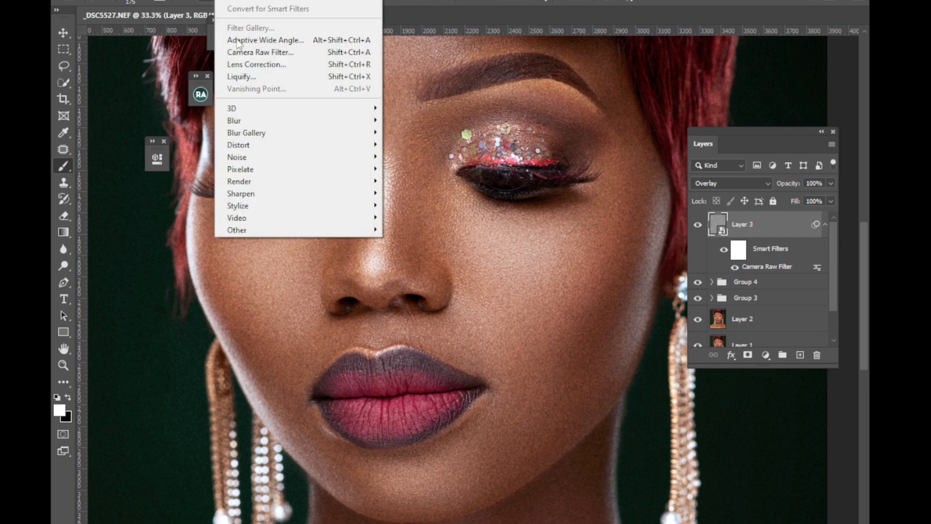
mouse_move(239, 208)
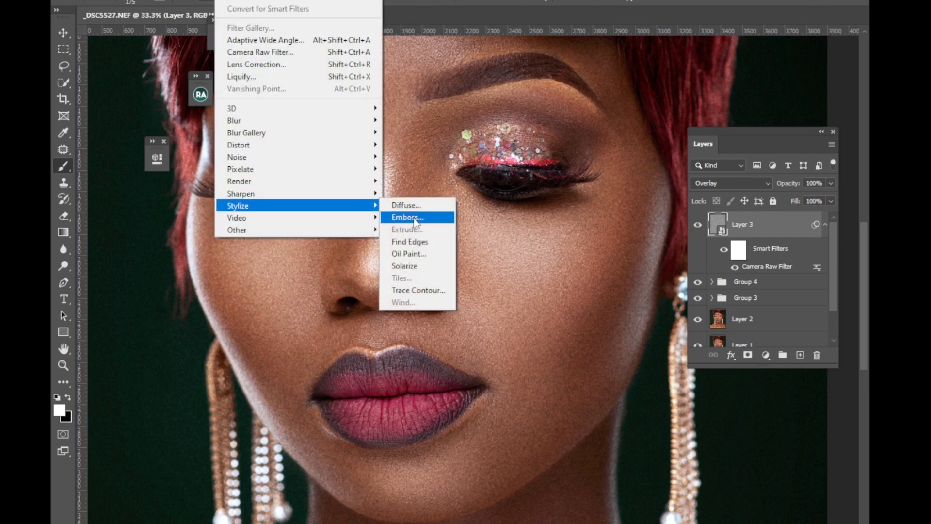
left_click(420, 216)
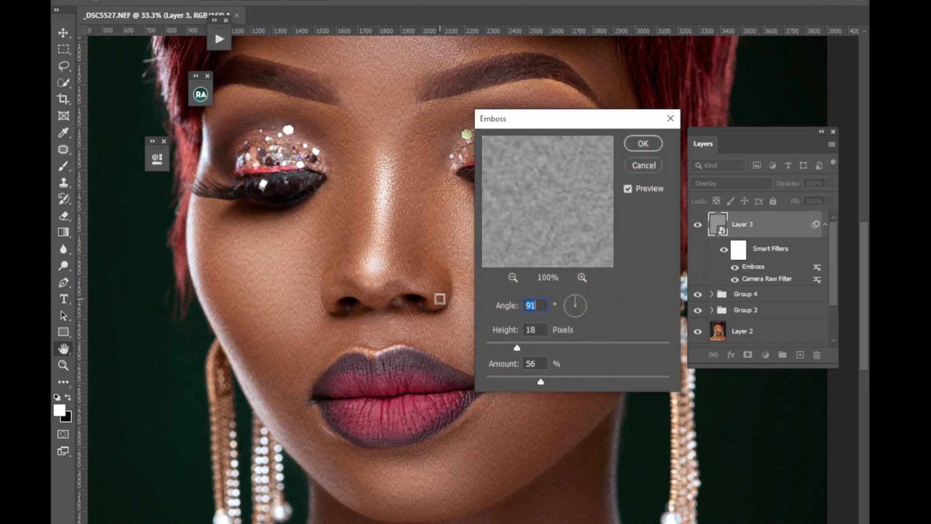
left_click(543, 342)
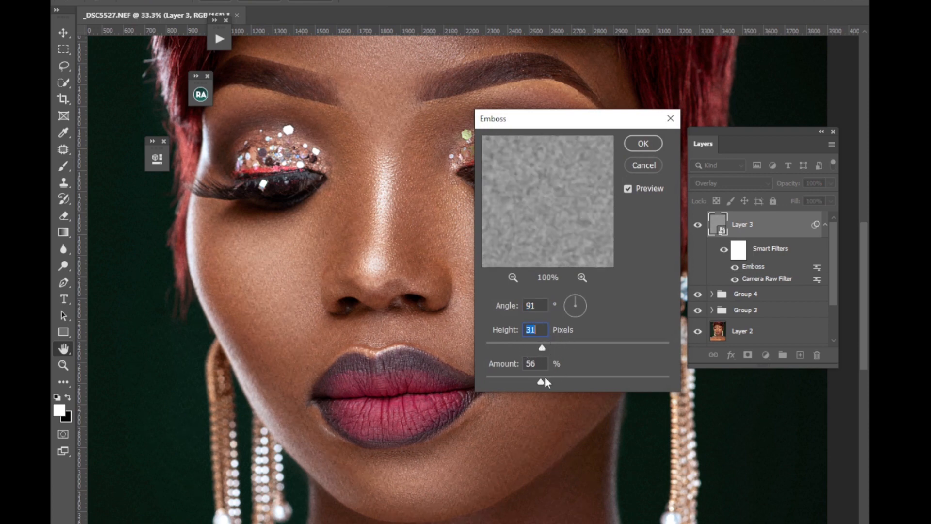
left_click_drag(541, 381, 479, 392)
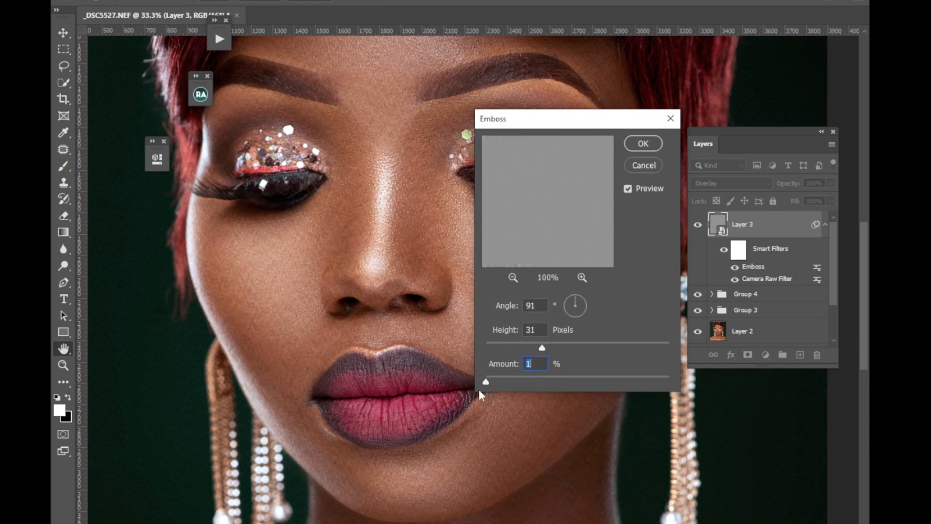
left_click(544, 342)
left_click_drag(575, 296, 571, 309)
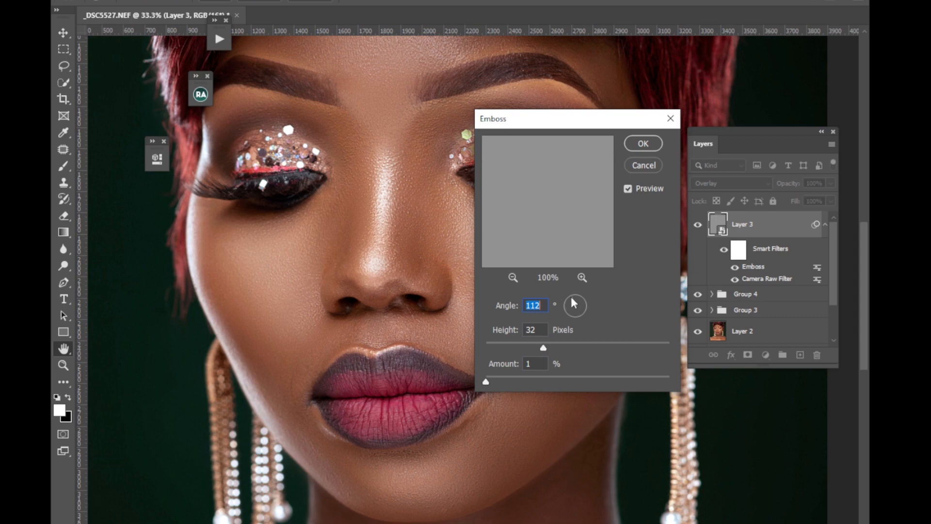
left_click_drag(574, 303, 577, 301)
mouse_move(573, 303)
left_mouse_down()
mouse_move(577, 293)
mouse_move(583, 301)
mouse_move(574, 300)
left_mouse_up()
type("90")
Fine-tune the height and a low amount for the Emboss filter and apply it to the gray texture layer.
left_click(557, 346)
left_click(507, 377)
left_click(512, 379)
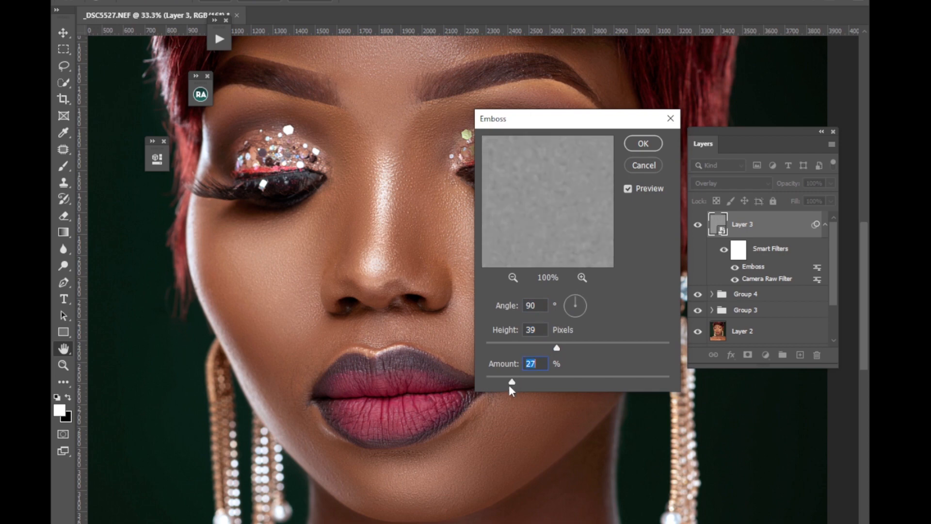
left_click_drag(511, 379, 508, 381)
left_click(543, 347)
left_click_drag(535, 344, 537, 345)
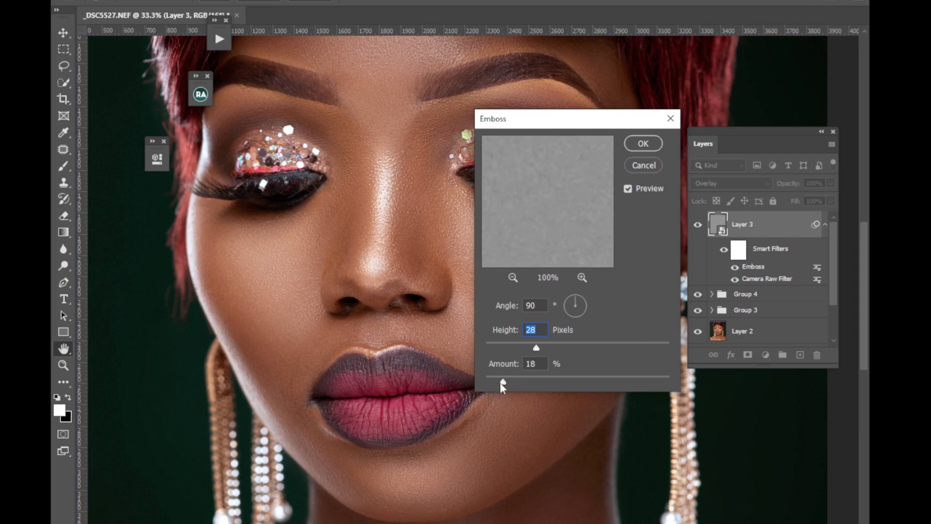
left_click_drag(499, 382, 509, 383)
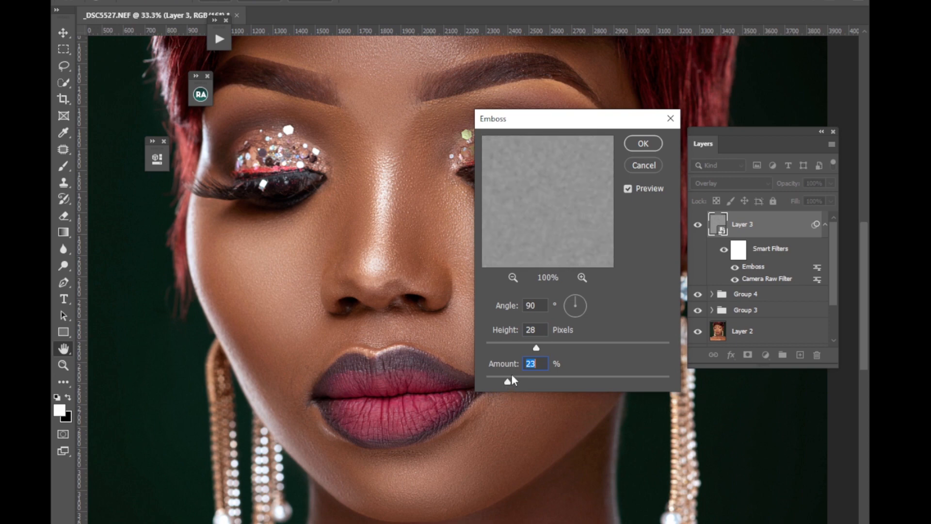
left_click(643, 143)
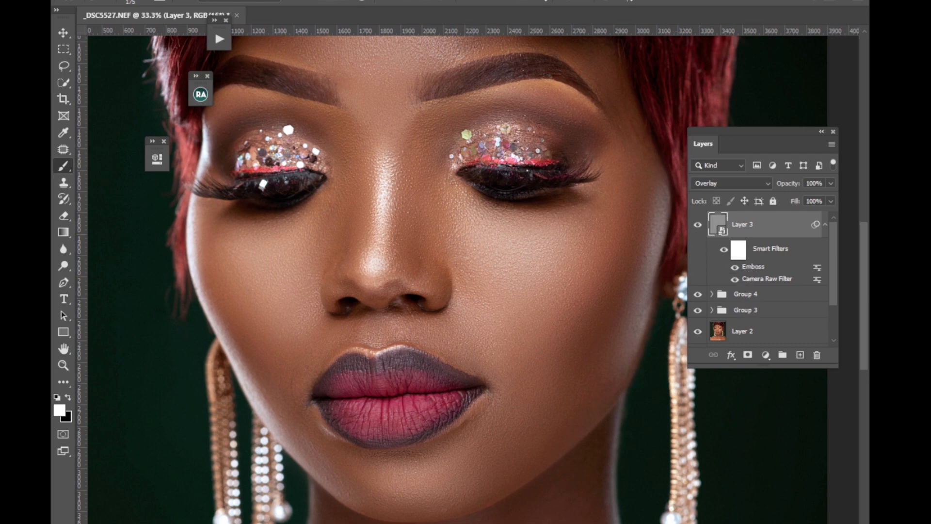
Apply a Gaussian Blur with a small radius to the embossed gray layer to soften the skin texture.
left_click(225, 1)
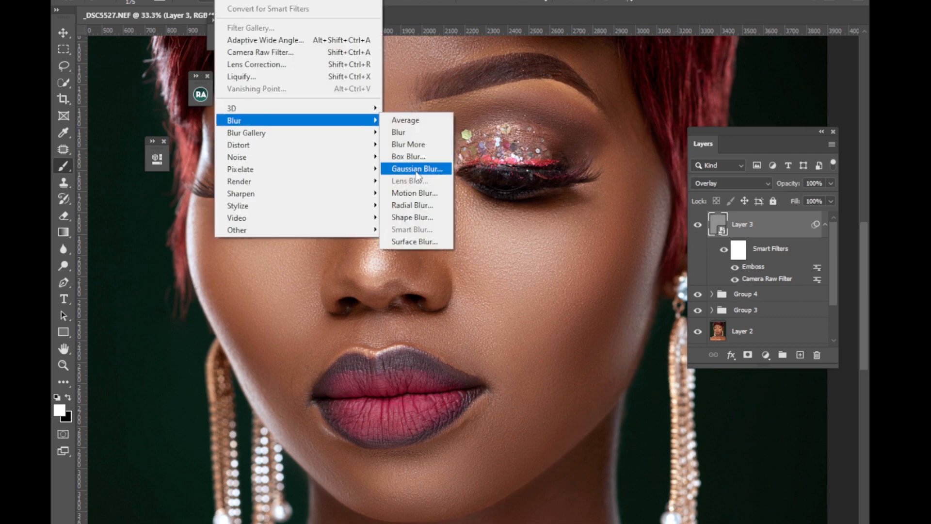
left_click(419, 170)
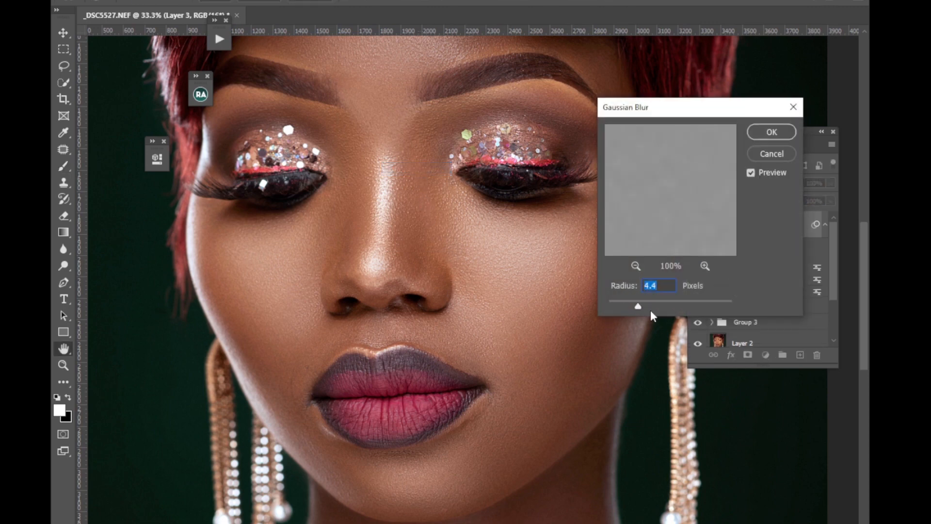
left_click_drag(649, 308, 651, 307)
left_click(766, 133)
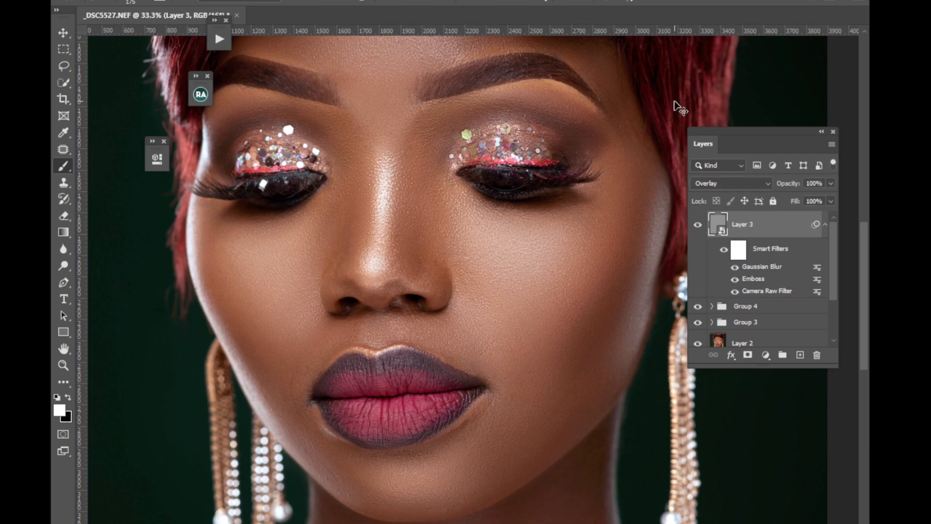
Stamp all visible layers into a new layer above the texture layer and duplicate it.
key("ctrl+minus")
key("ctrl+minus")
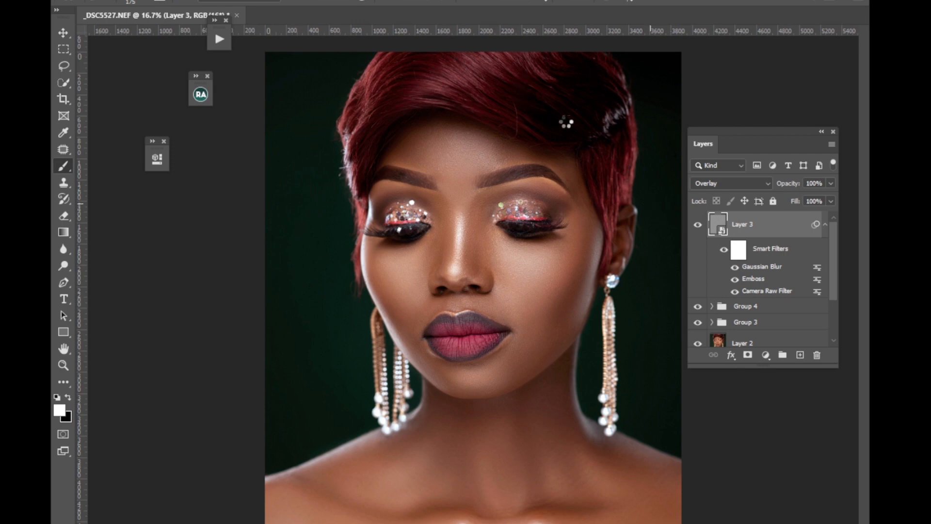
key("ctrl+shift+alt+e")
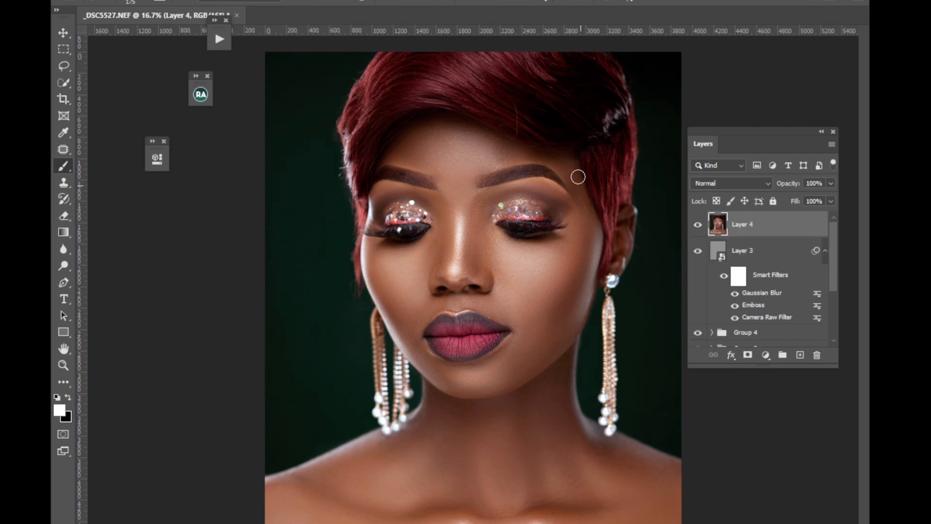
key("ctrl+j")
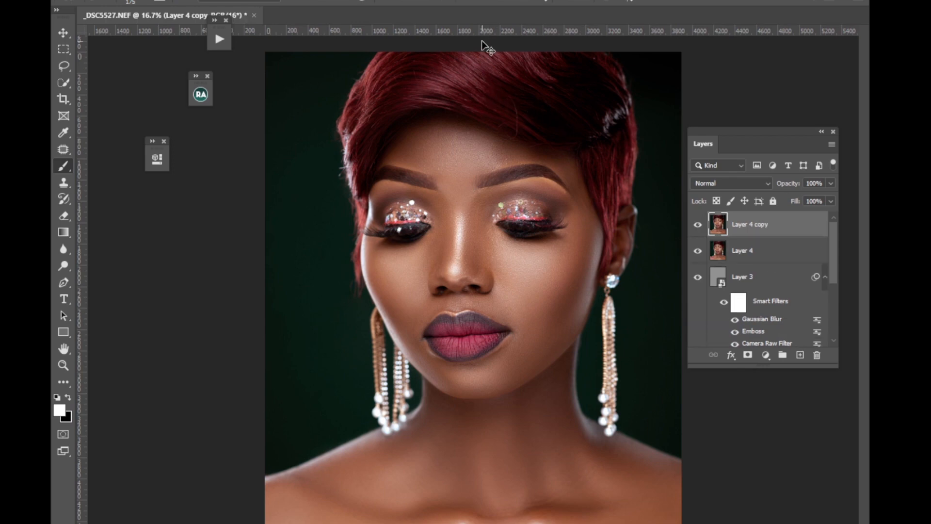
Run the Basic FS_PM frequency separation action on the duplicated layer with a blur radius of 4 pixels.
left_click(219, 43)
scroll(376, 159, "up", 10)
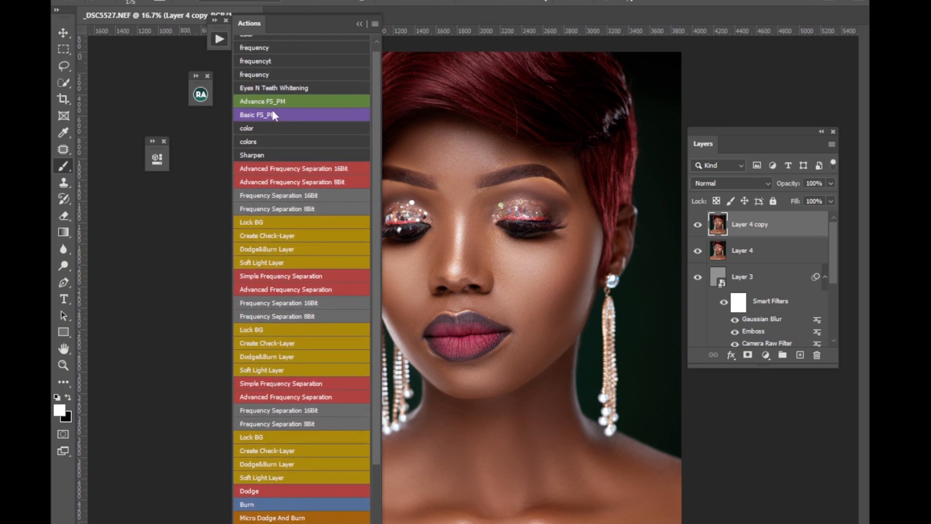
left_click(272, 115)
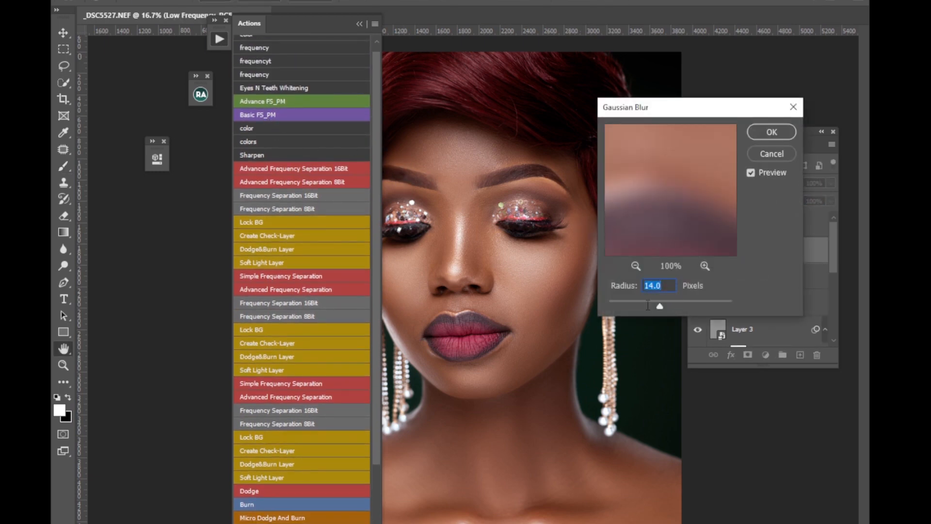
type("4")
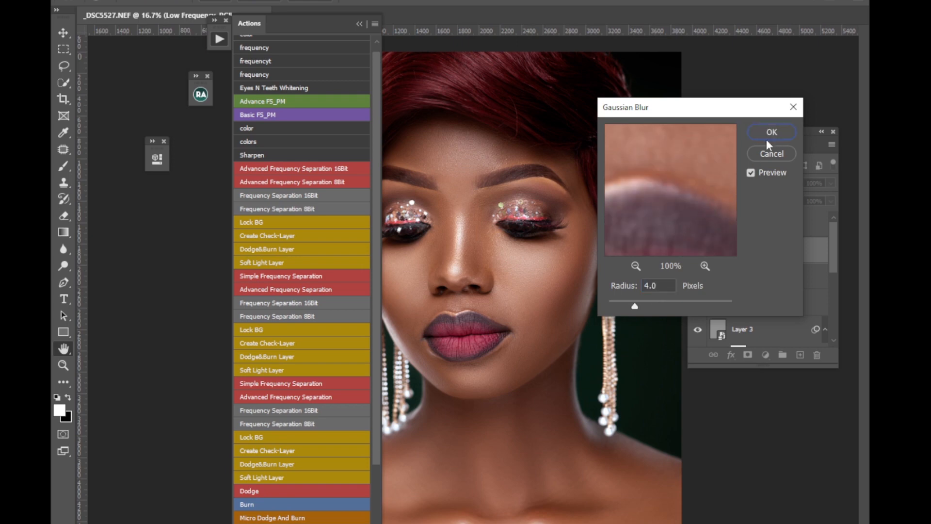
left_click(766, 138)
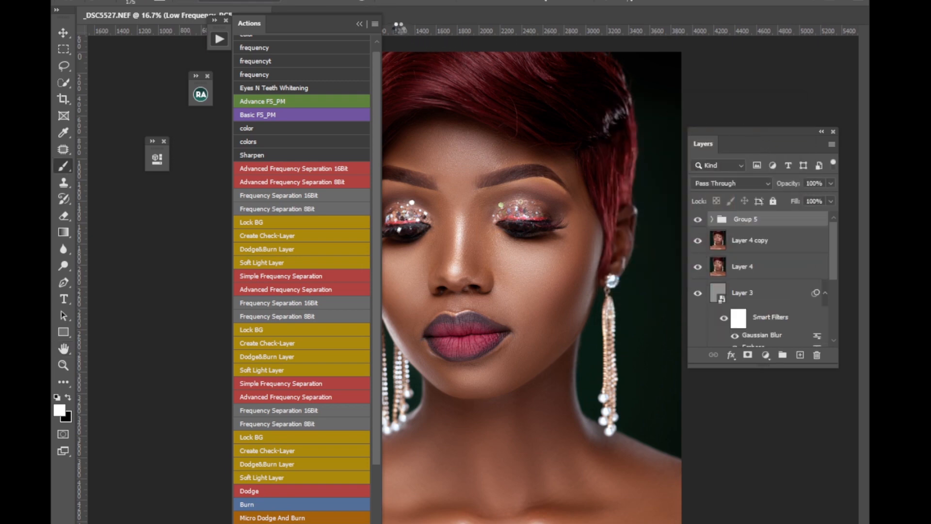
left_click(360, 24)
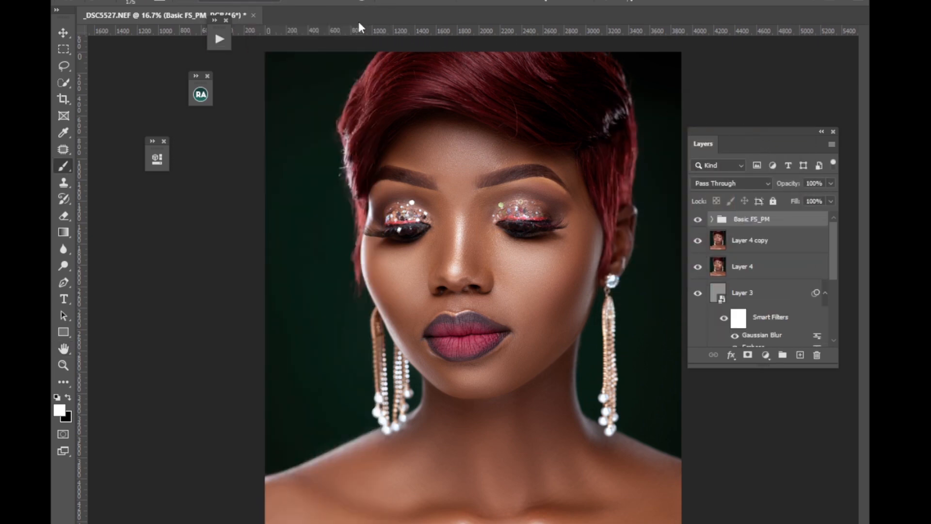
Duplicate the High Frequency layer inside the Basic FS_PM group and hide the copy with an inverted black layer mask.
left_click(712, 219)
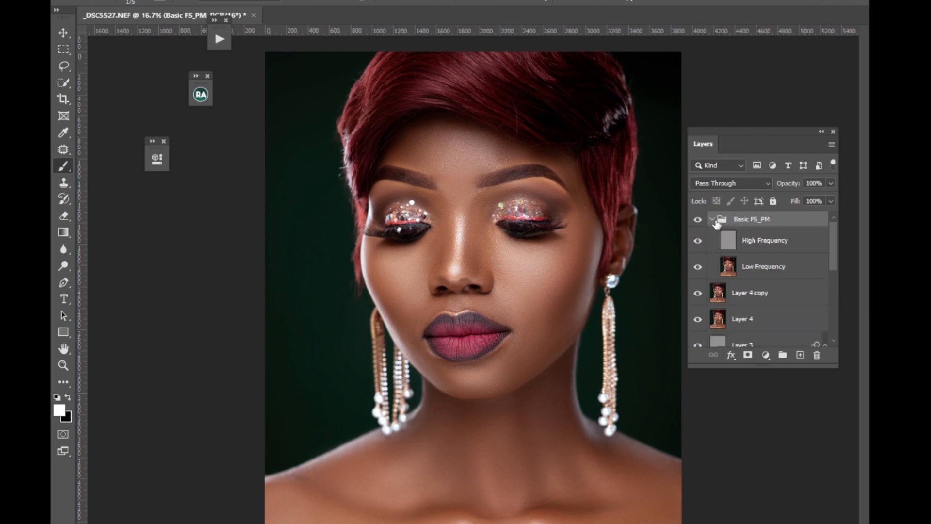
left_click(759, 242)
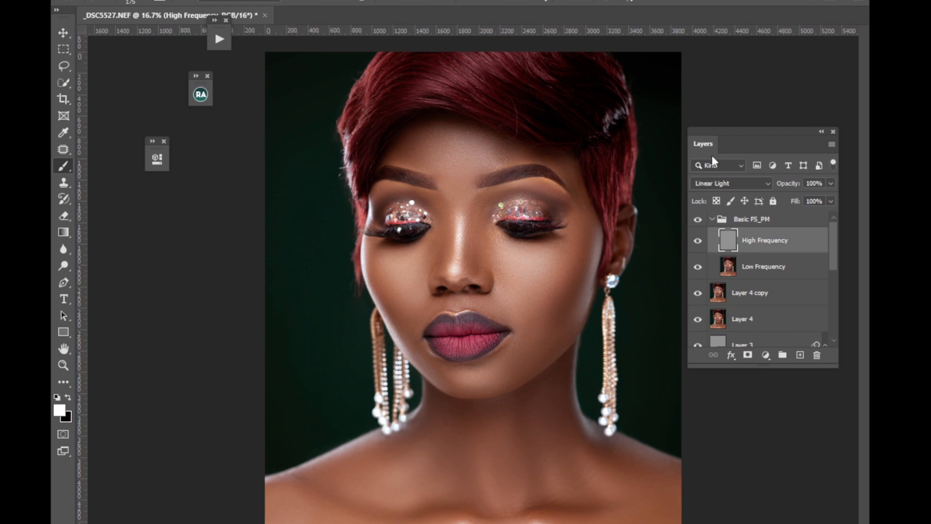
key("ctrl+j")
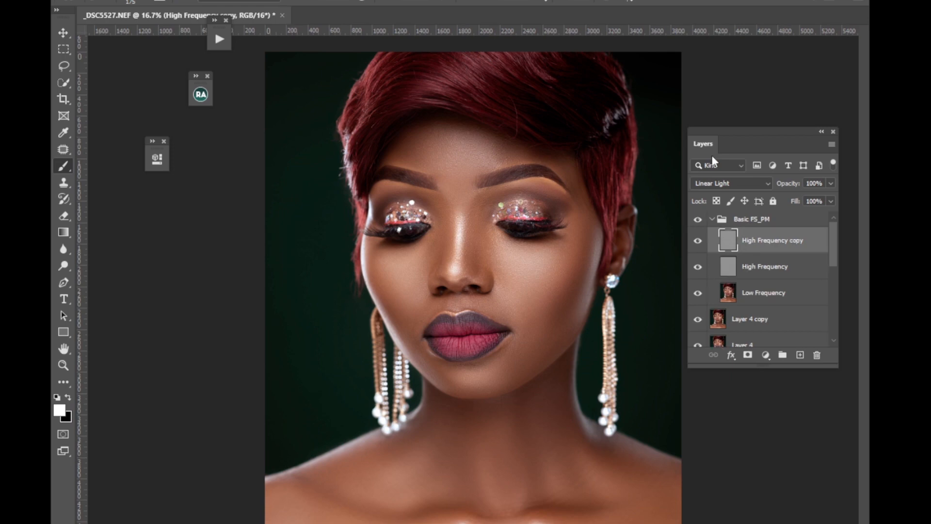
key("ctrl+plus")
key("ctrl+plus")
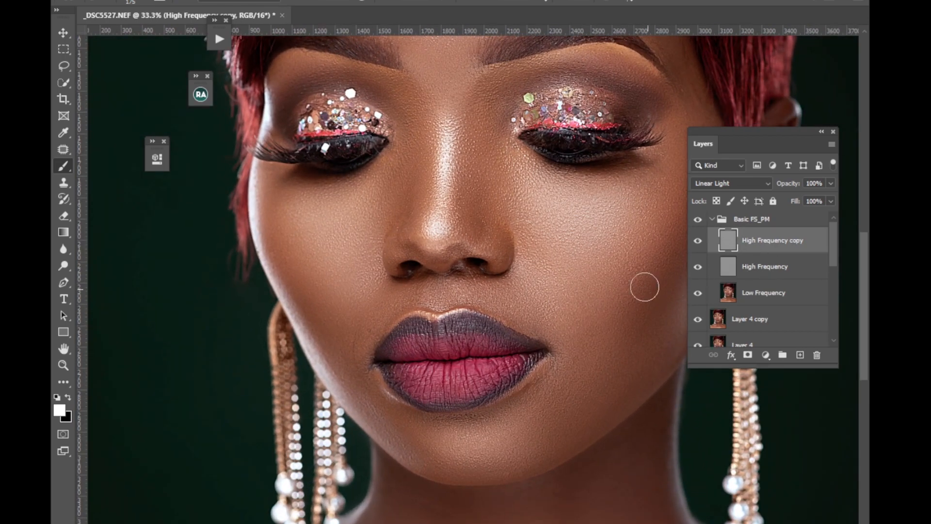
left_click_drag(645, 286, 497, 246)
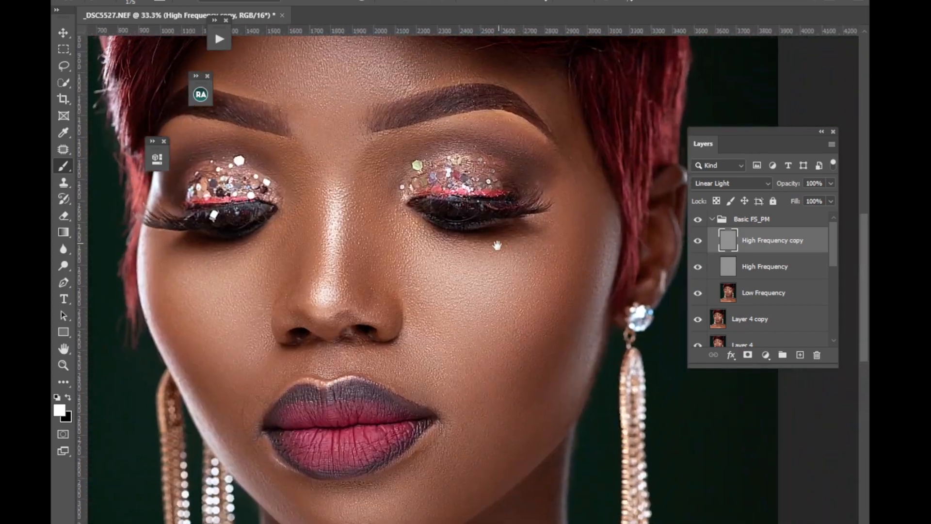
left_click(748, 354)
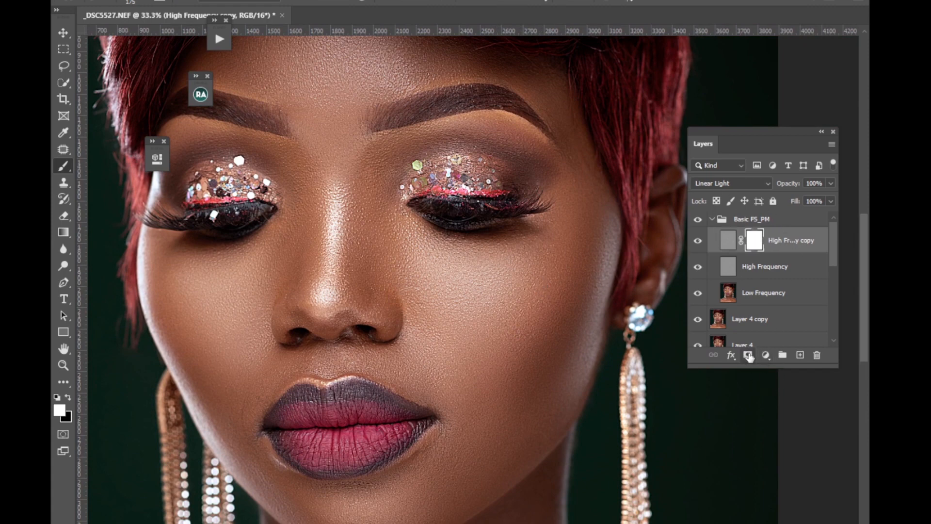
key("ctrl+i")
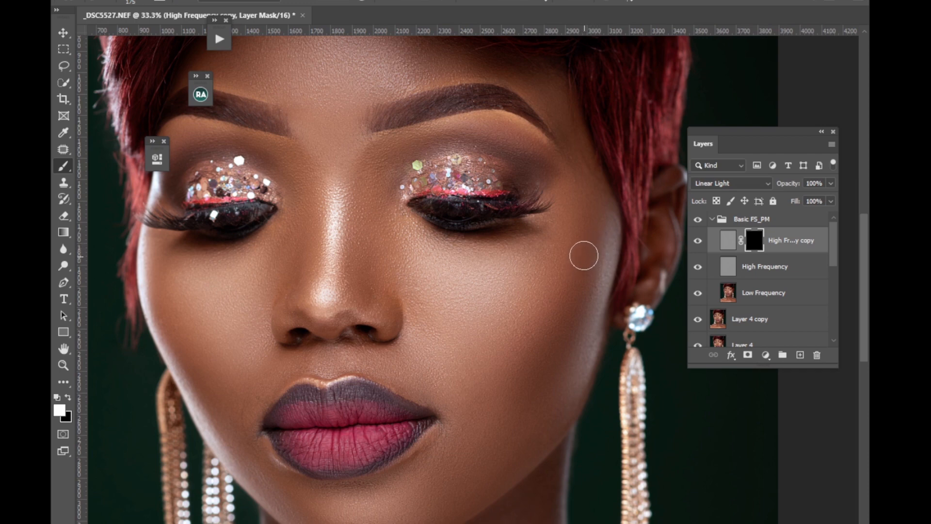
Paint white on the High Frequency copy's mask over both cheeks with a size 250 brush to reveal the extra texture.
key("bracketright")
key("bracketright")
left_click(425, 2)
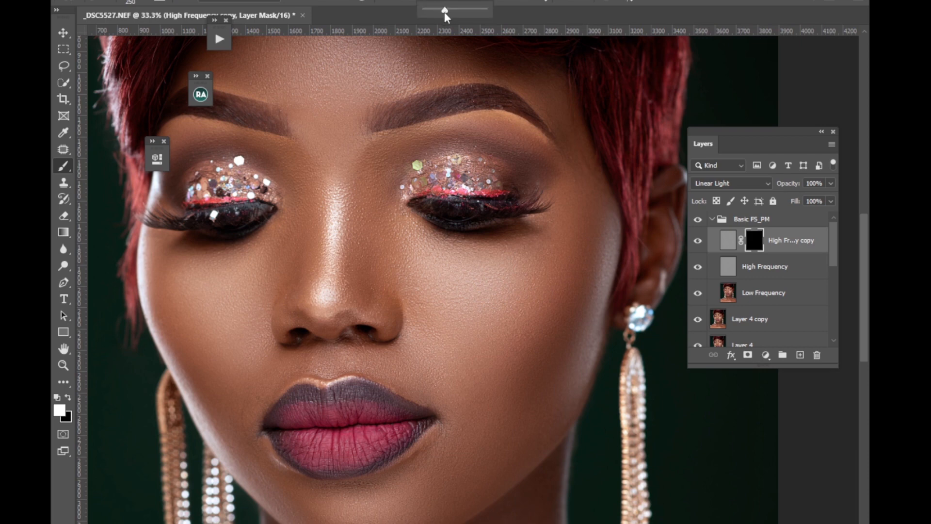
left_click(412, 283)
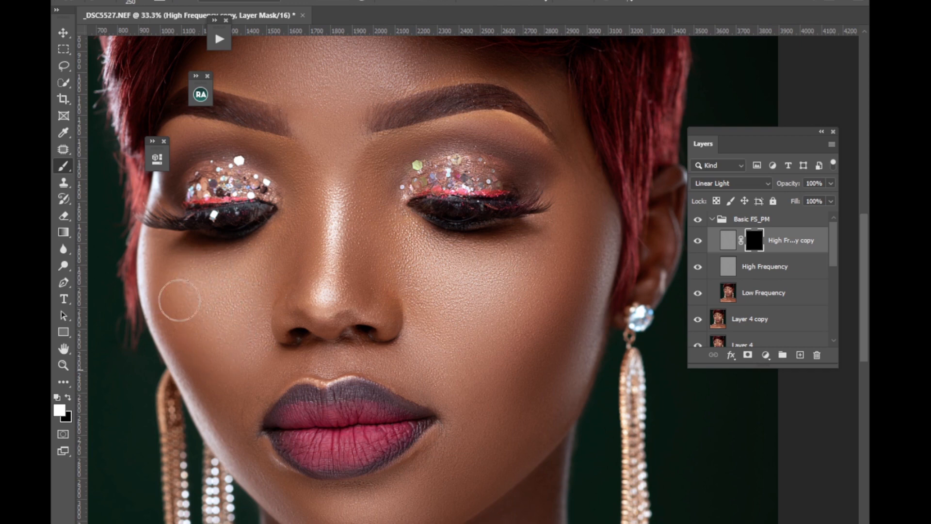
mouse_move(177, 306)
left_mouse_down()
mouse_move(169, 278)
mouse_move(250, 253)
left_mouse_up()
Enlarge the brush to 800 and paint white on the mask over the neck, shoulders, lower face and forehead.
key("ctrl+minus")
key("ctrl+minus")
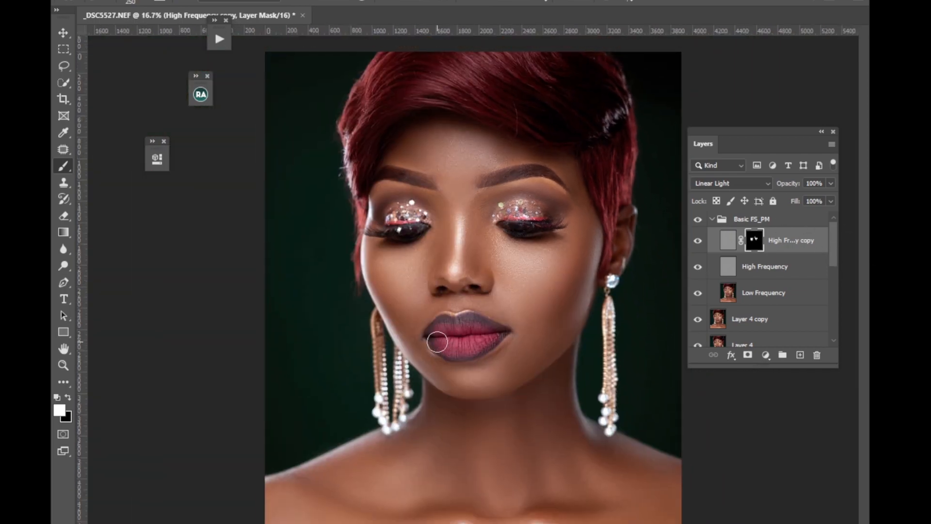
key("bracketright")
key("bracketright")
key("bracketright")
key("bracketright")
key("bracketright")
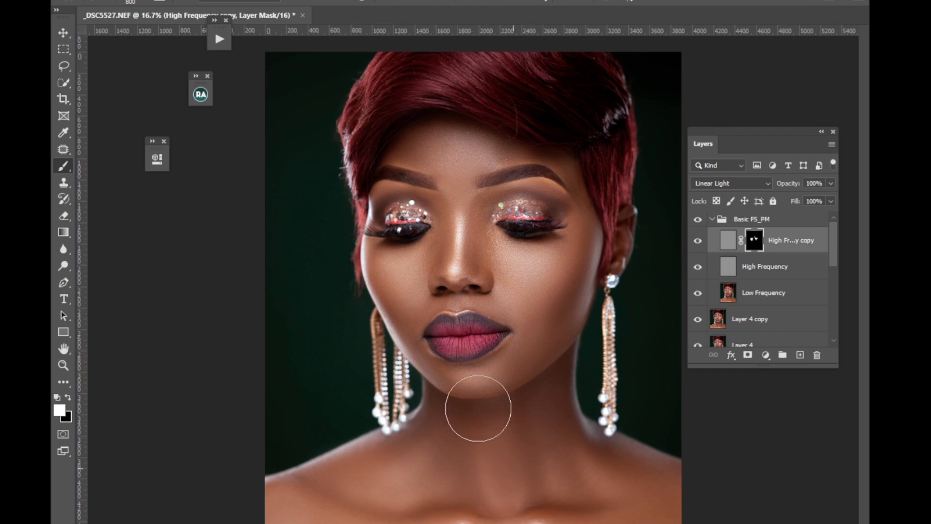
left_click_drag(478, 409, 455, 377)
mouse_move(427, 171)
left_mouse_down()
mouse_move(430, 137)
mouse_move(404, 168)
mouse_move(448, 139)
mouse_move(511, 147)
left_mouse_up()
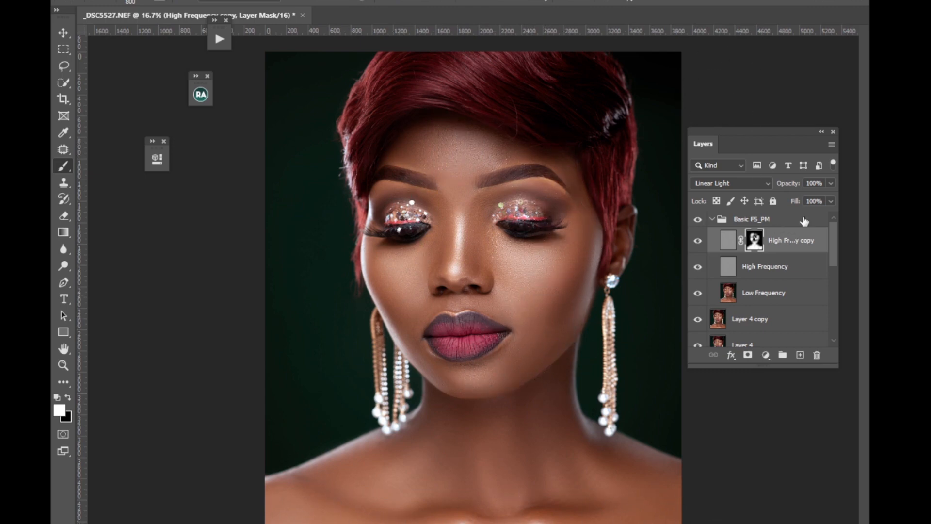
Lower the High Frequency copy's opacity to 32% and compare the skin with the layer hidden and shown.
left_click(830, 184)
left_click_drag(784, 196, 788, 197)
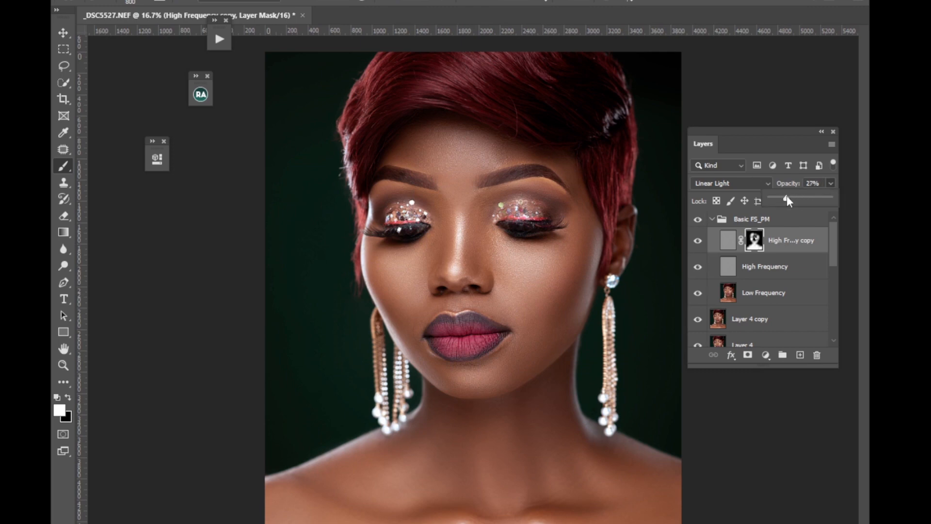
key("ctrl+plus")
key("ctrl+plus")
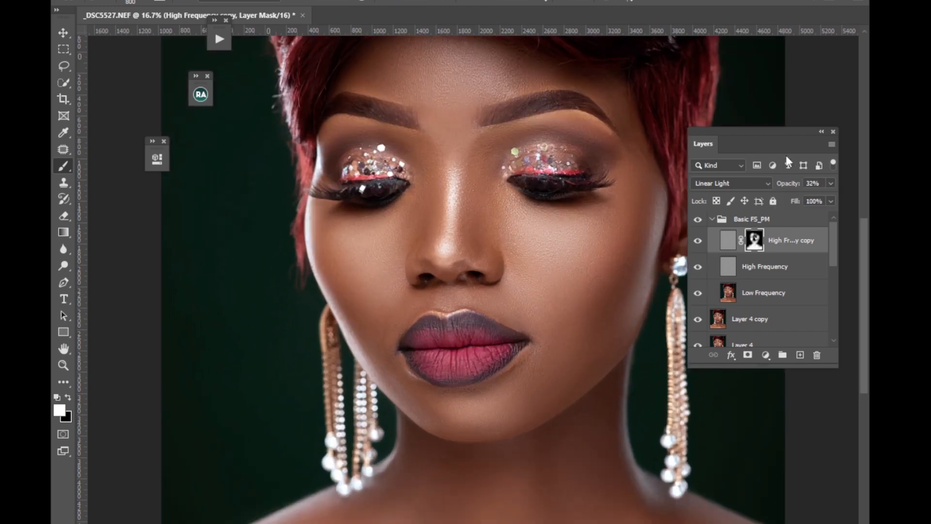
left_click(698, 243)
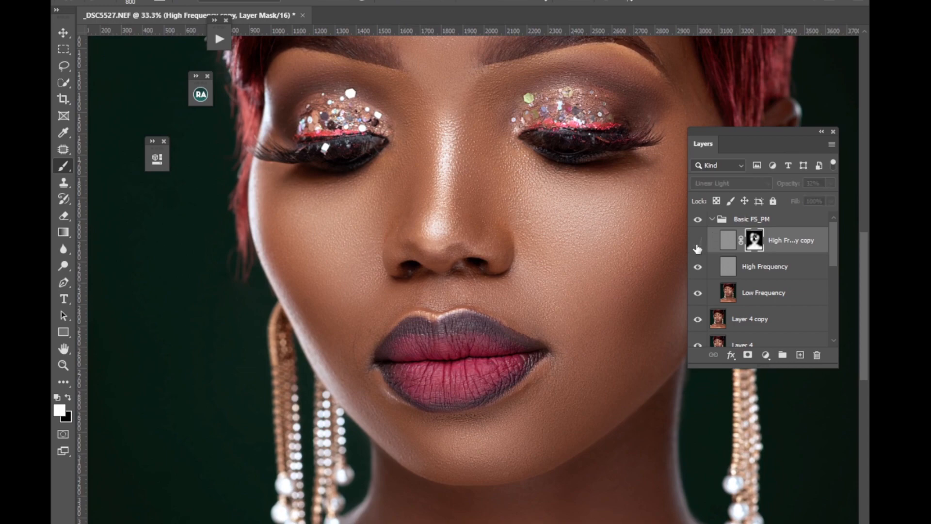
left_click(698, 243)
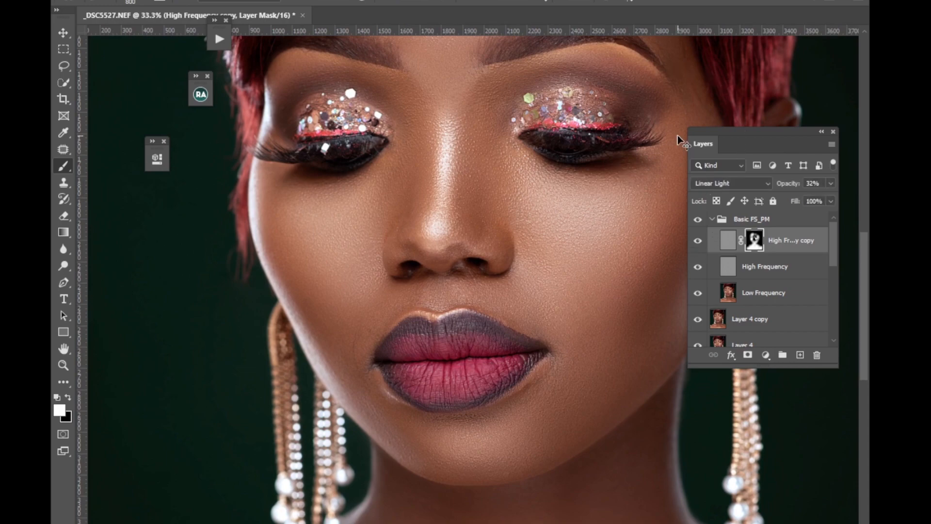
Add a Vibrance adjustment layer inside the Basic FS_PM group above the High Frequency copy and raise the vibrance slightly.
key("ctrl+minus")
key("ctrl+minus")
key("ctrl+minus")
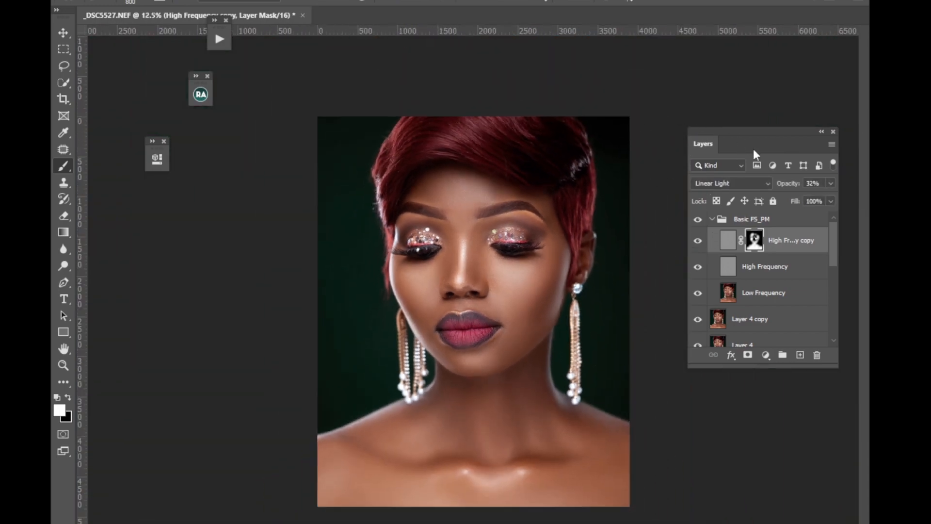
left_click(754, 217)
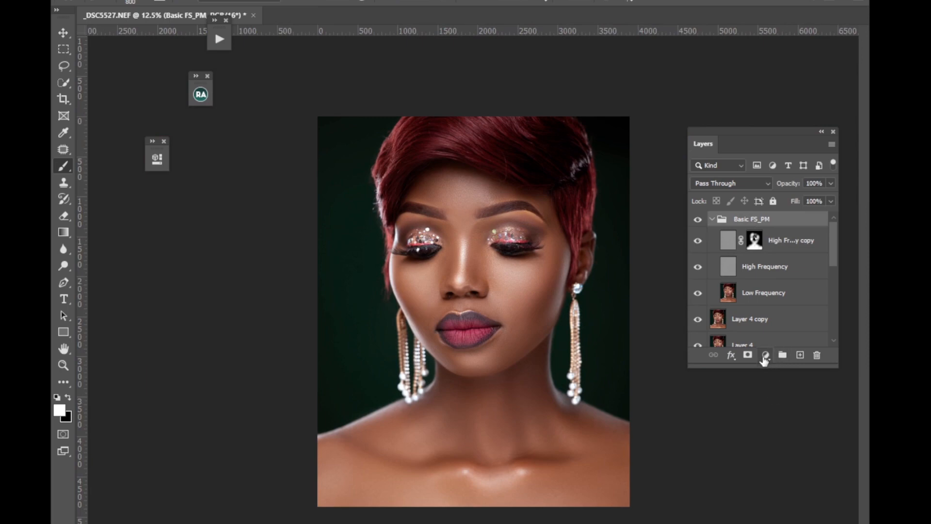
left_click(766, 356)
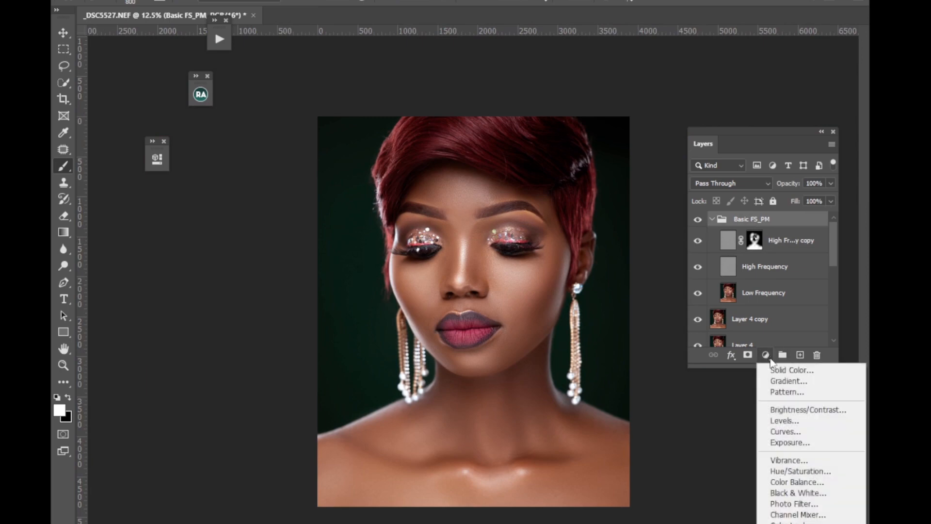
left_click(781, 460)
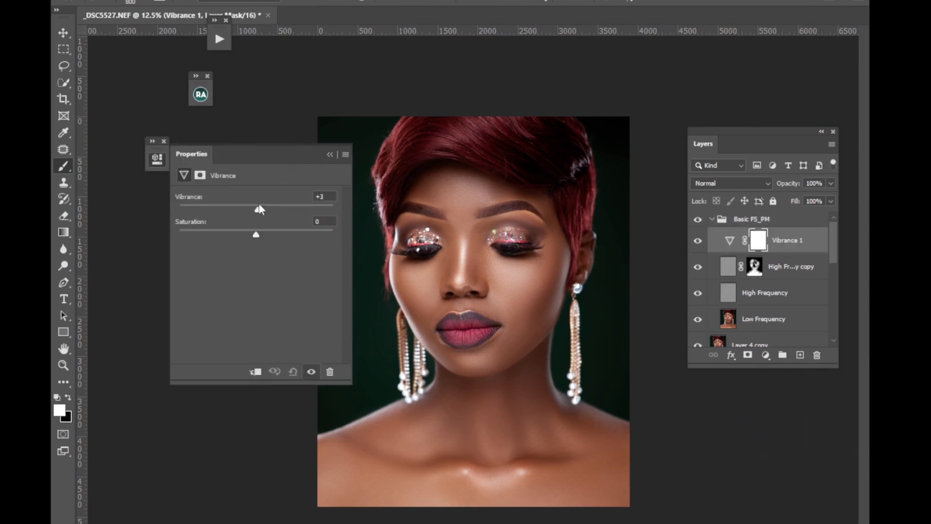
left_click_drag(259, 204, 264, 205)
left_click(332, 154)
Add a Brightness/Contrast adjustment layer above the Vibrance layer and increase the contrast slightly.
left_click(766, 355)
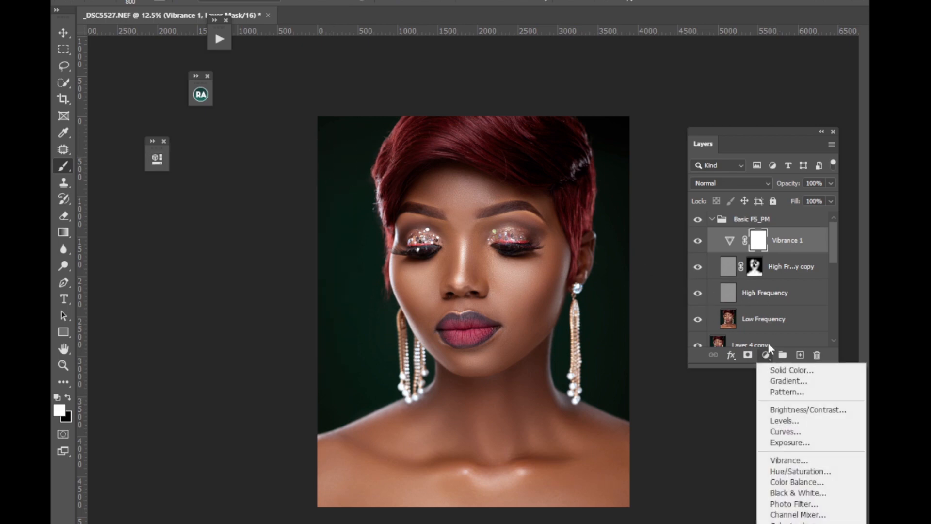
left_click(788, 410)
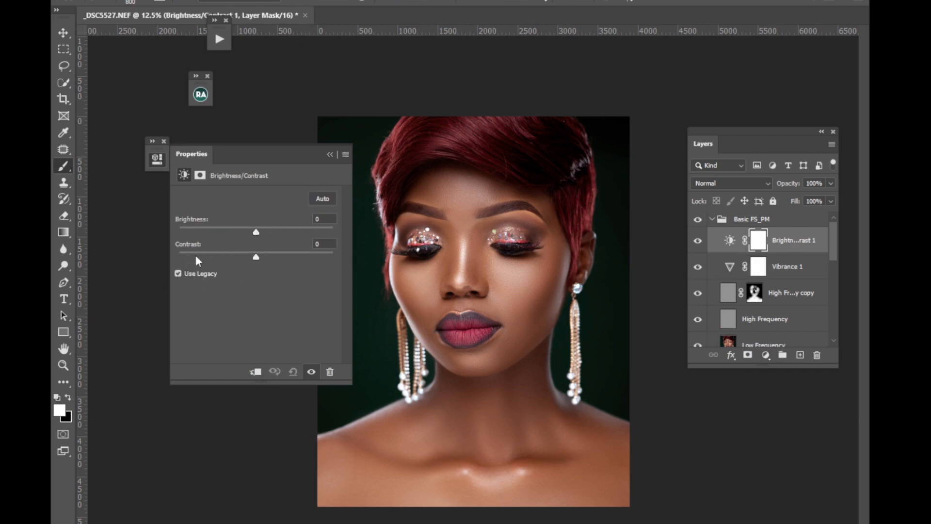
left_click_drag(259, 261, 263, 260)
left_click_drag(257, 256, 259, 256)
left_click(329, 154)
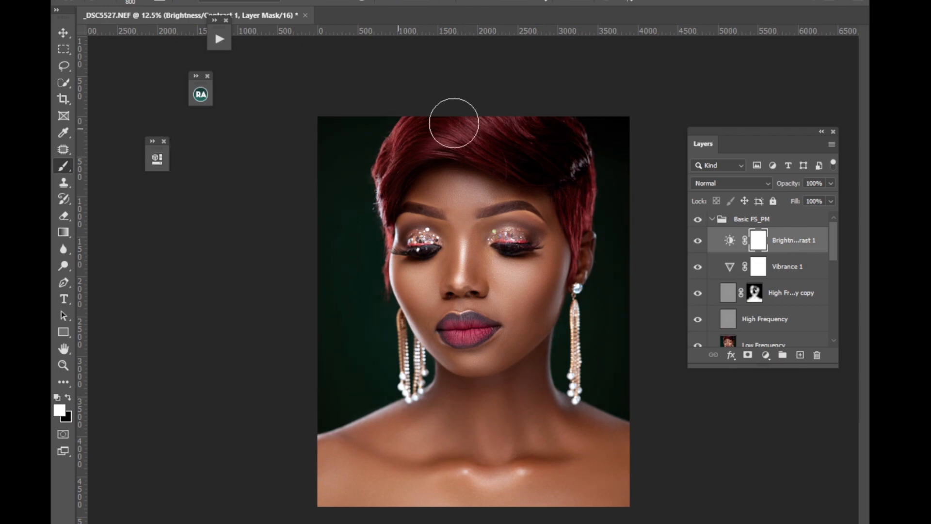
Collapse the Basic FS_PM group and group it together with Layer 4 copy, Layer 4 and Layer 3.
left_click(712, 219)
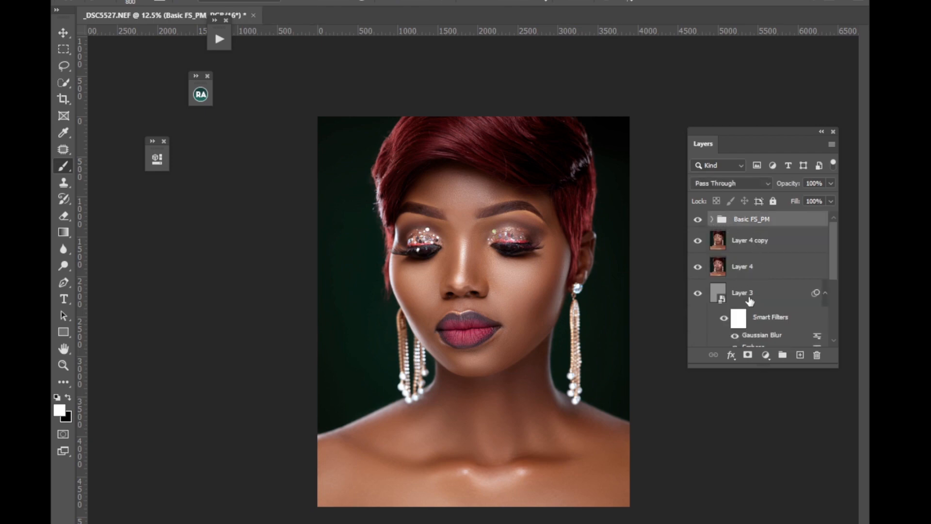
left_click_drag(828, 283, 828, 322)
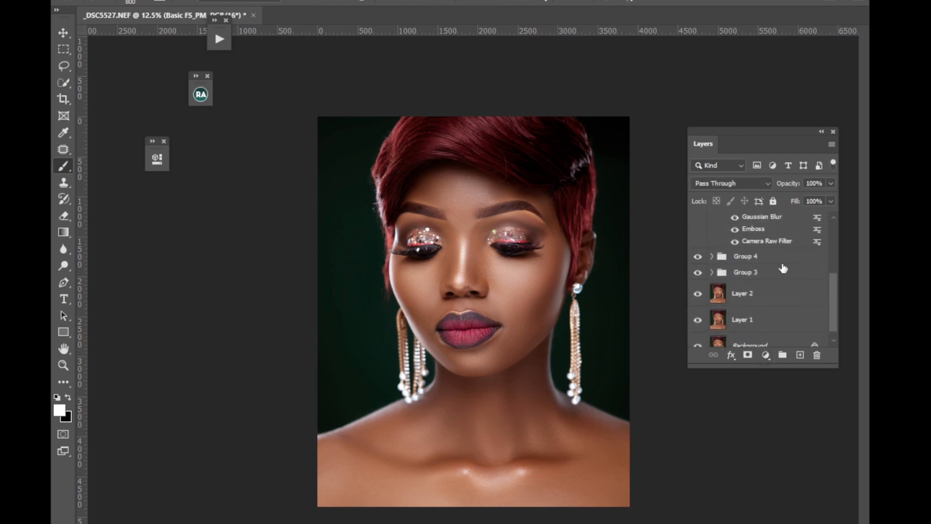
left_click(760, 244, "shift")
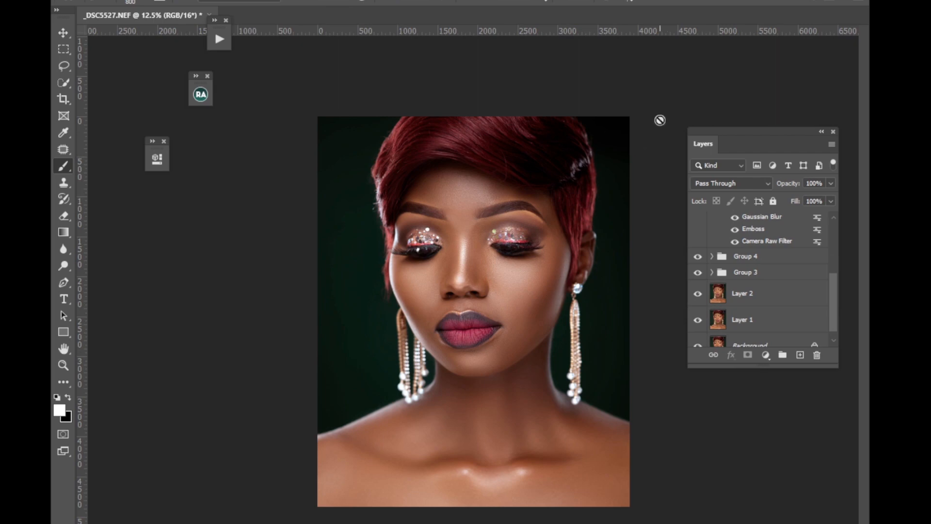
key("ctrl+g")
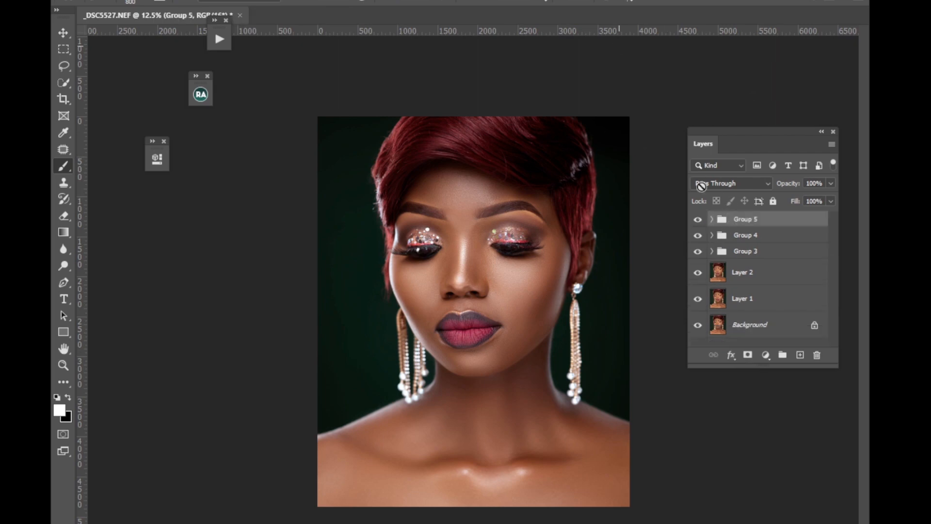
Hide the three groups and Layer 2, and show them again to compare the portrait before and after retouching.
left_click_drag(693, 234, 703, 283)
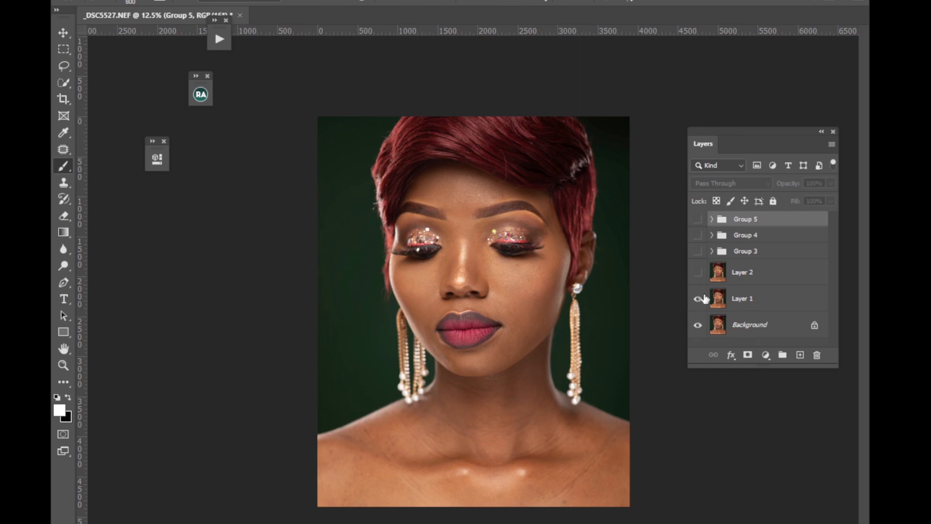
left_click(698, 272)
left_click(698, 219)
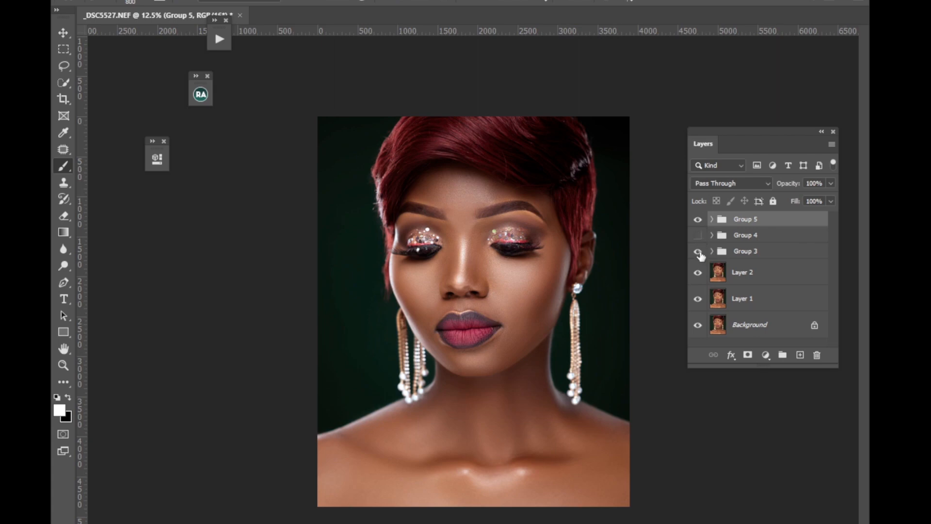
left_click(698, 235)
Combine Group 5, Group 4 and Group 3 into one parent group above Layer 2.
left_click(755, 255, "shift")
key("ctrl+g")
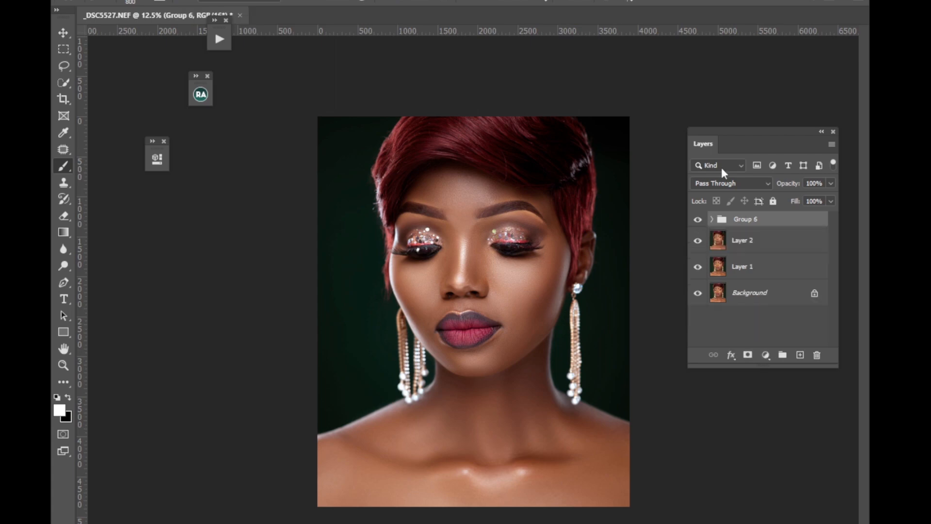
Toggle the visibility of the combined retouching group repeatedly to compare the portrait before and after, leaving the group shown.
left_click(699, 221)
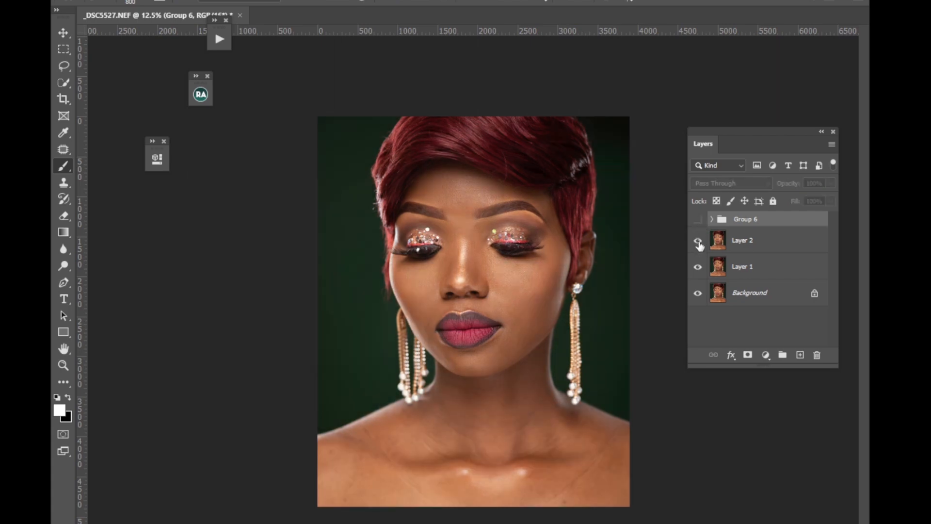
left_click(698, 222)
left_click(698, 222)
left_click(697, 222)
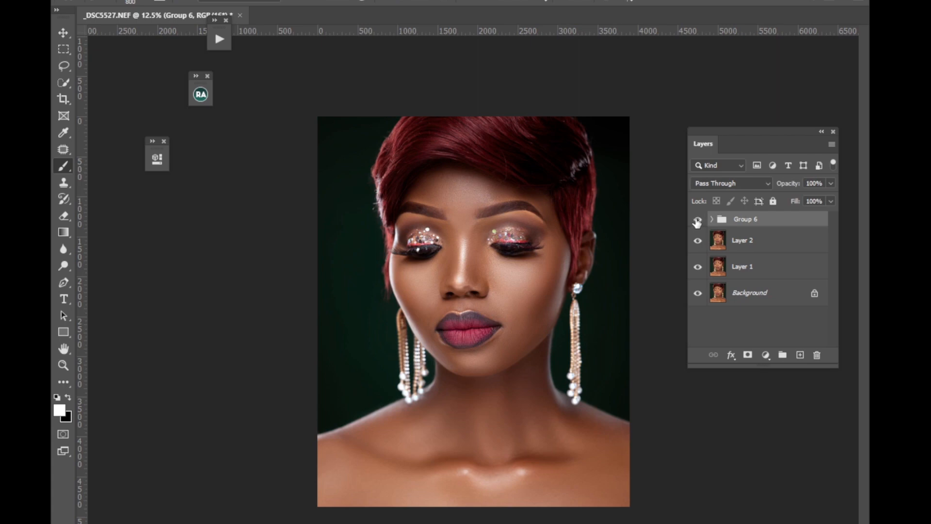
left_click(699, 221)
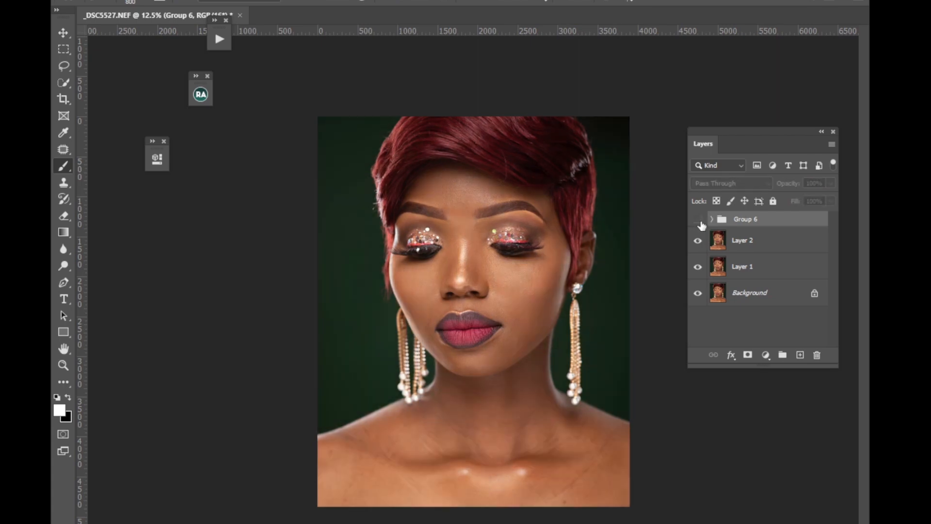
left_click(698, 221)
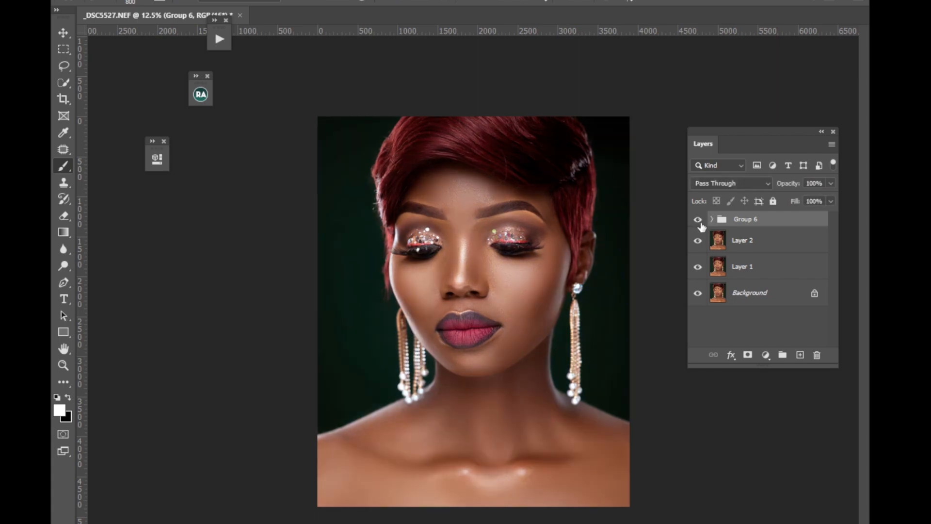
left_click(699, 221)
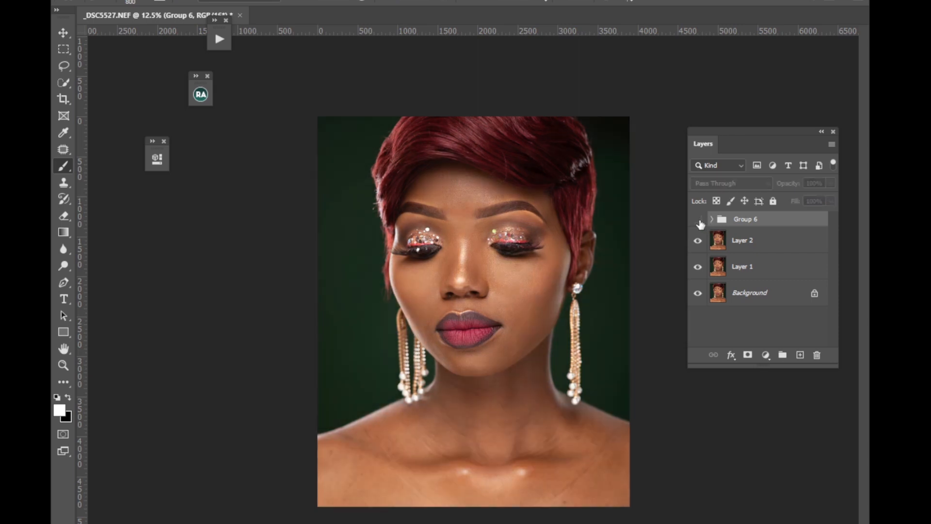
left_click(699, 222)
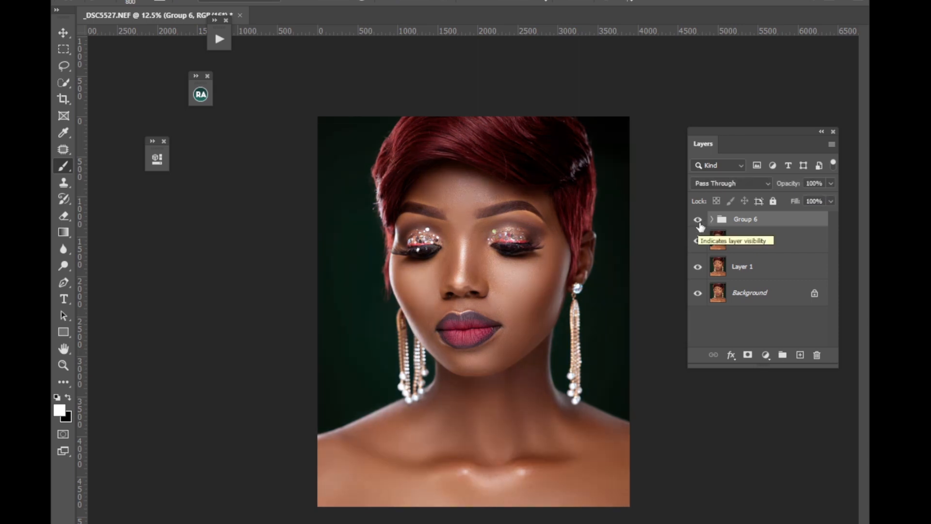
left_click(699, 222)
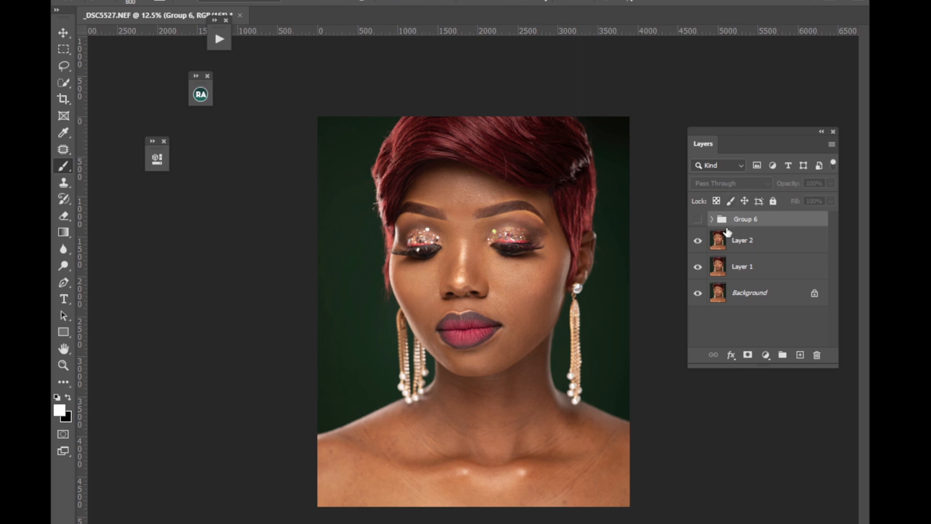
left_click(699, 219)
left_click(698, 219)
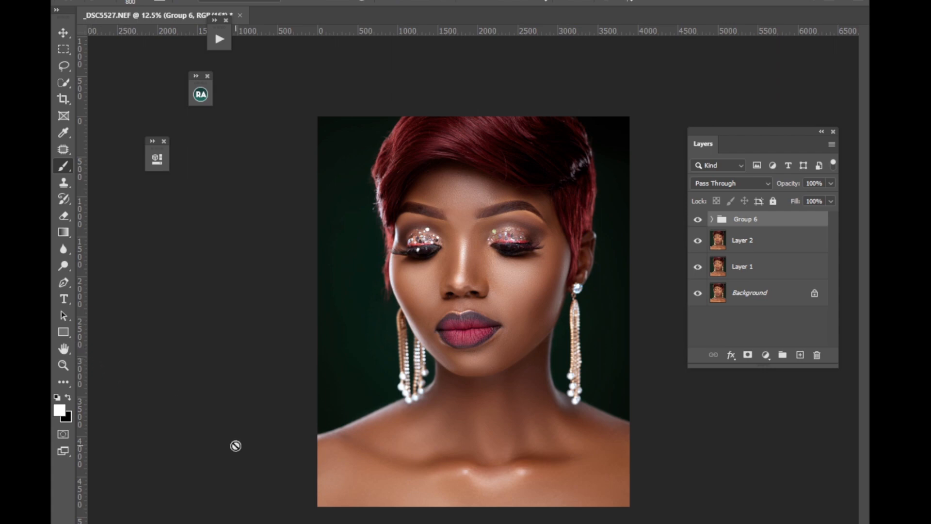
left_click(347, 312)
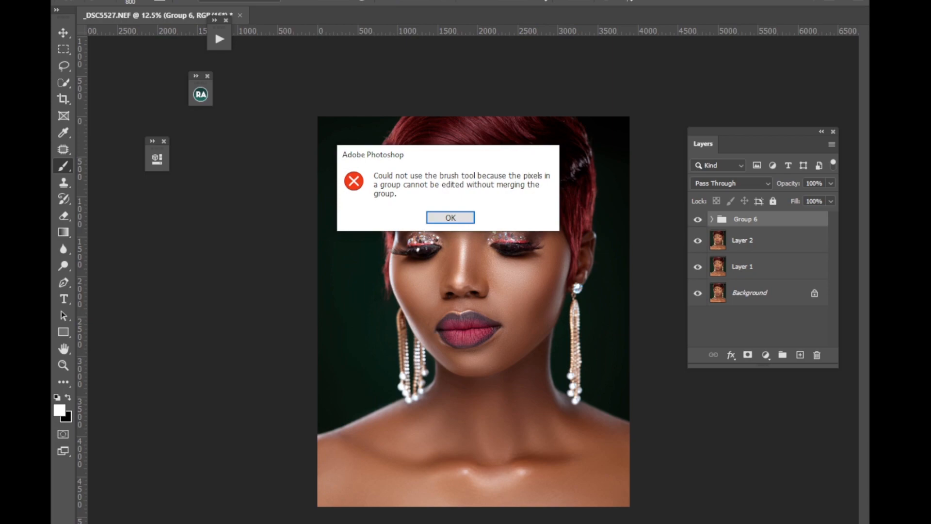